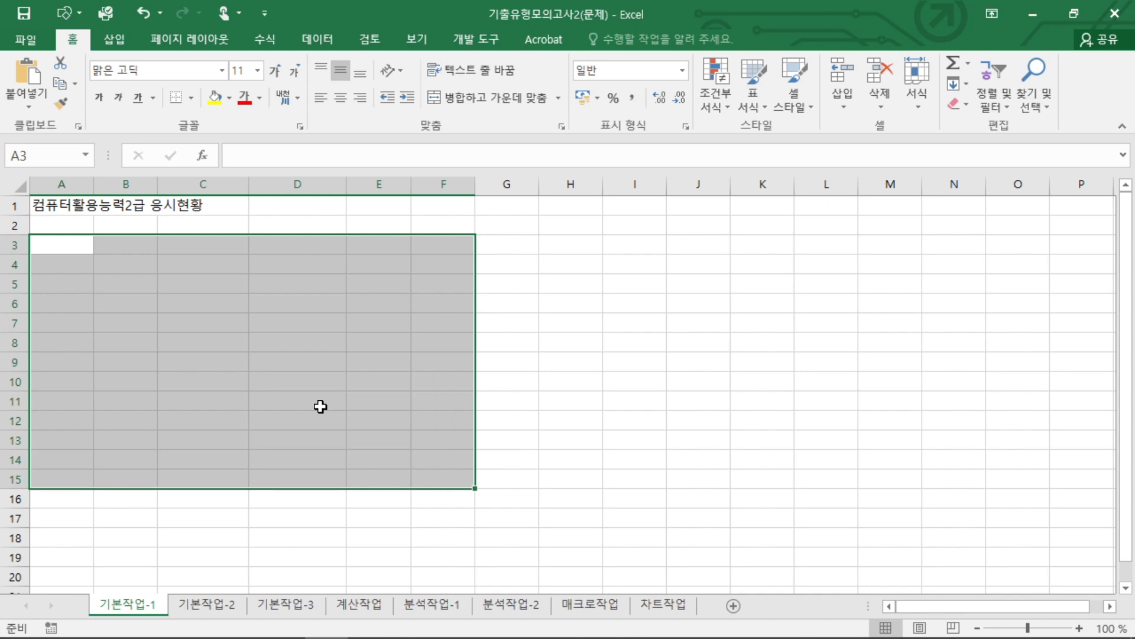
# Open the 기본작업-2 worksheet.
pyautogui.click(465, 484)
pyautogui.click(238, 606)
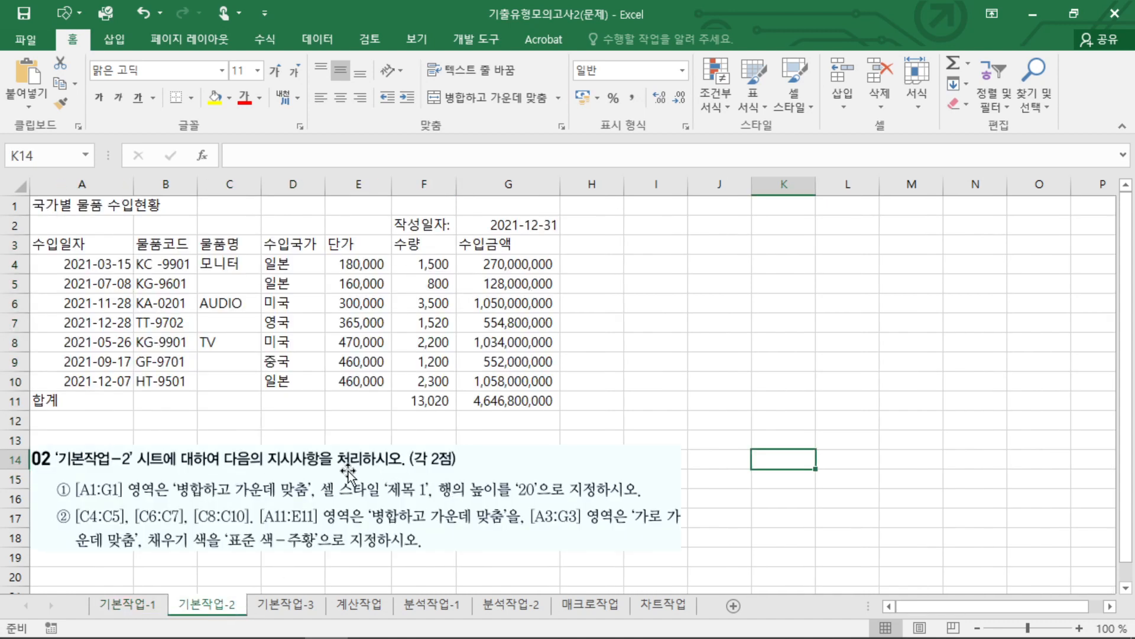
pyautogui.click(697, 405)
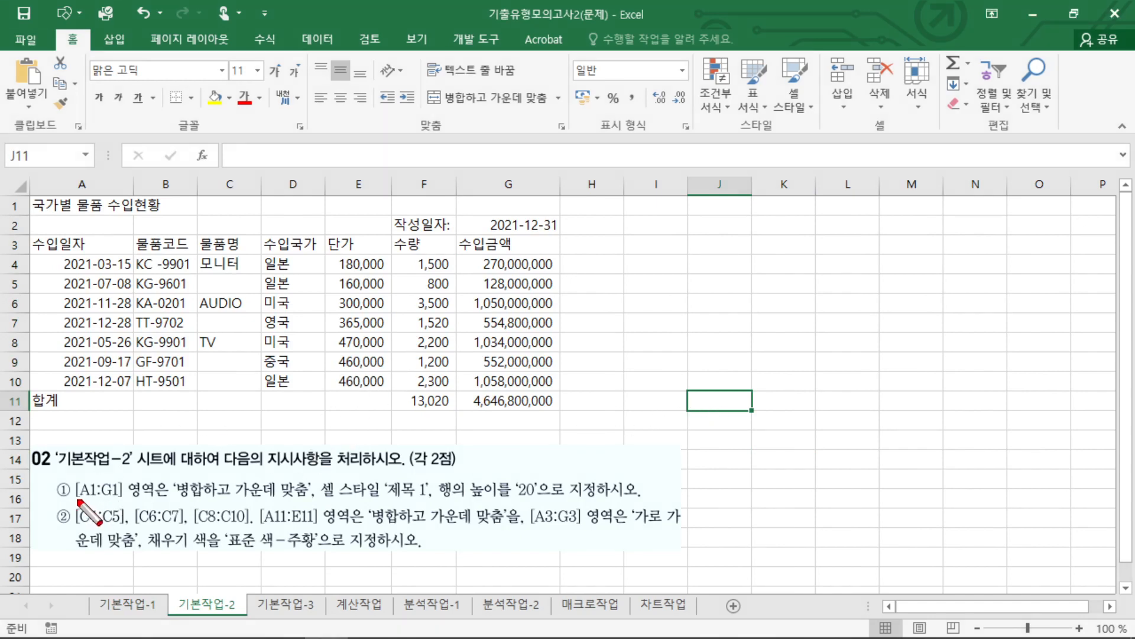
# Merge and center the title range A1:G1 and apply the 제목 1 cell style to it.
pyautogui.moveTo(77, 501)
pyautogui.mouseDown()
pyautogui.moveTo(312, 510)
pyautogui.moveTo(334, 484)
pyautogui.moveTo(369, 512)
pyautogui.moveTo(534, 499)
pyautogui.mouseUp()
pyautogui.press('Escape')
pyautogui.moveTo(58, 205); pyautogui.dragTo(493, 204)
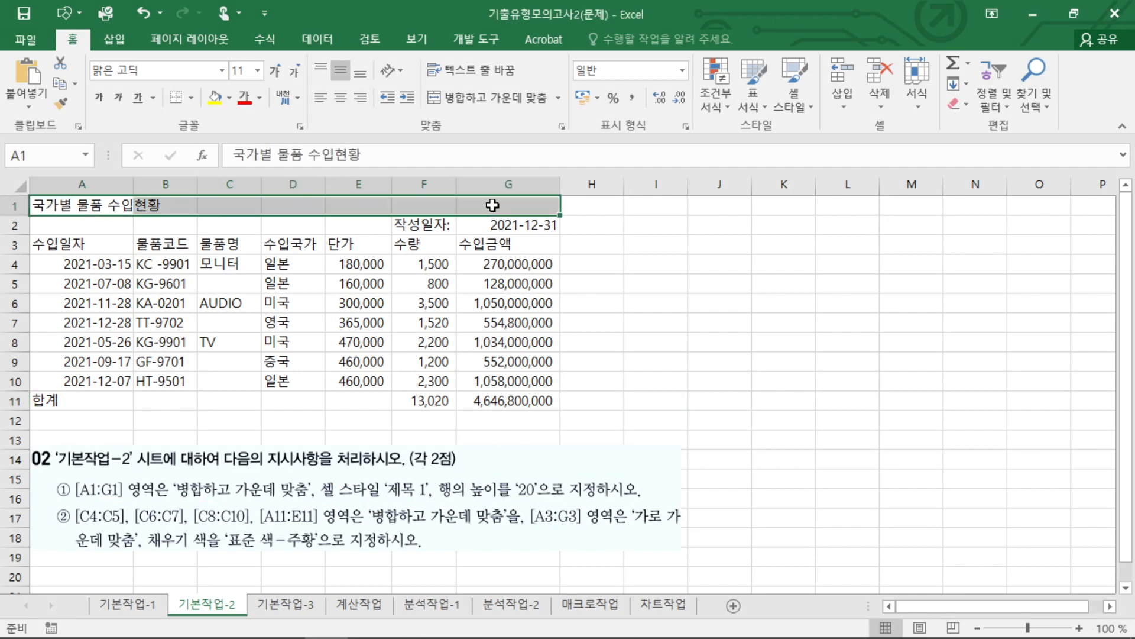
pyautogui.click(499, 98)
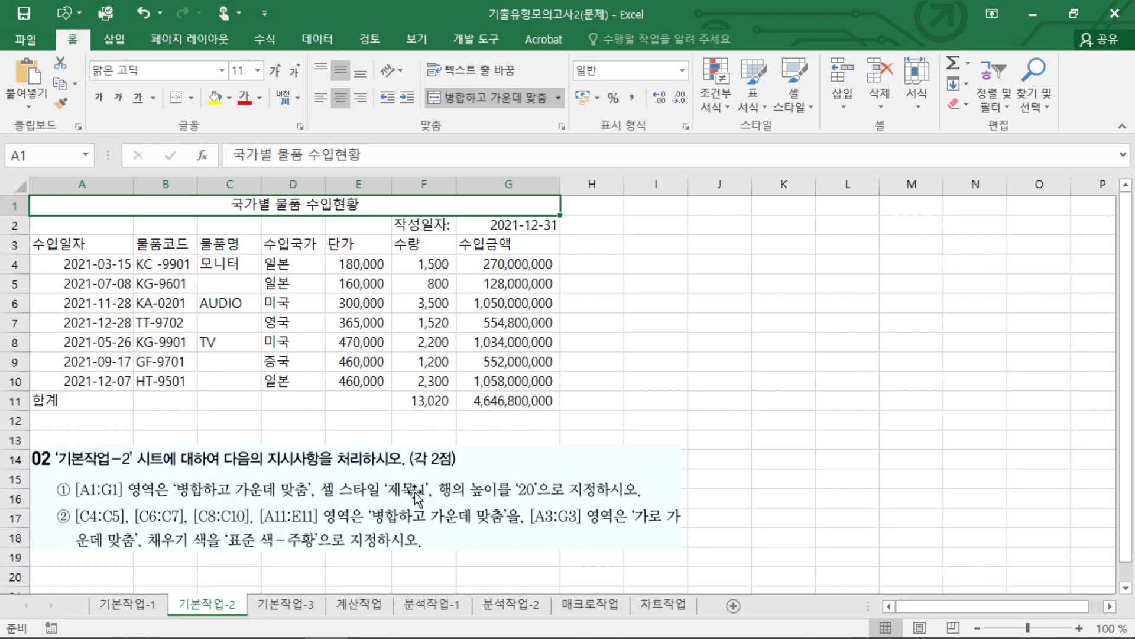
pyautogui.click(801, 105)
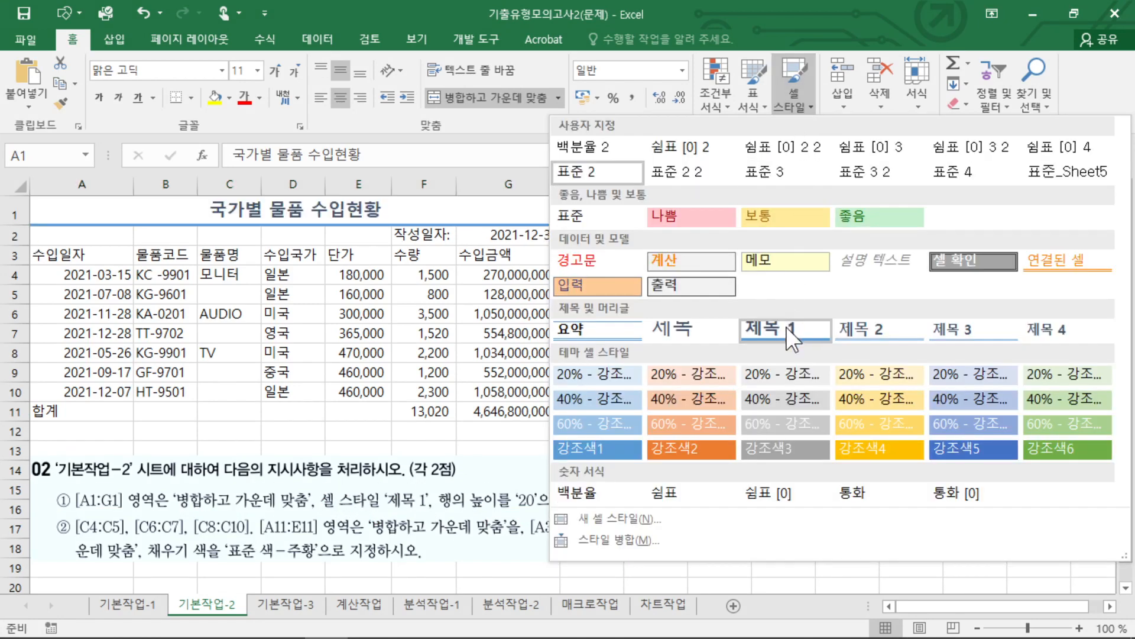
pyautogui.click(786, 327)
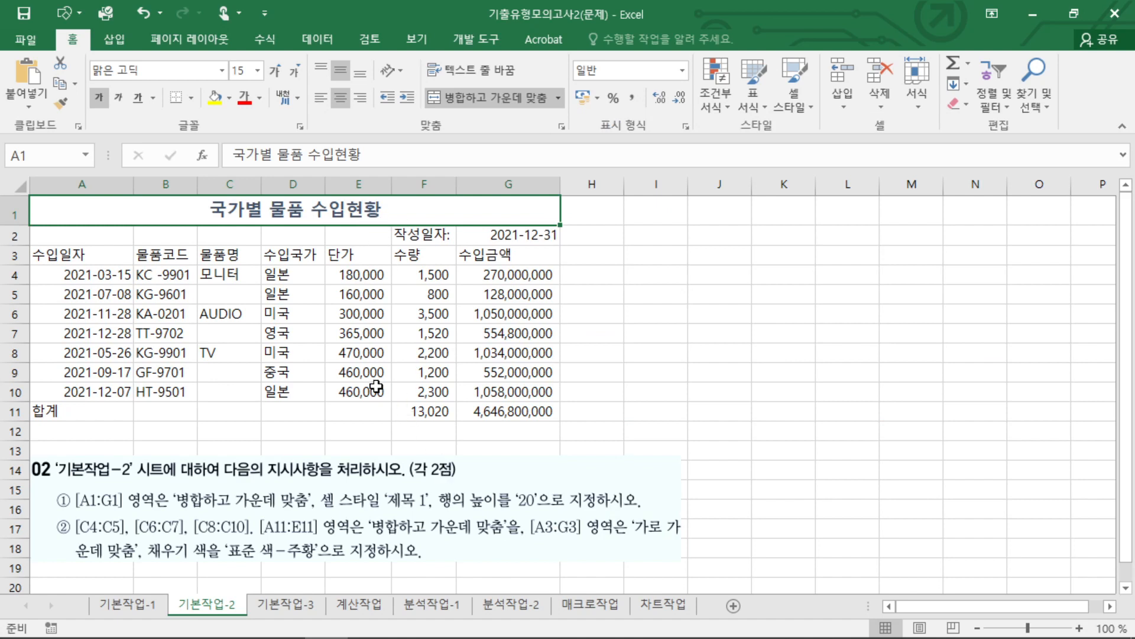
# Set the height of row 1 to 20.
pyautogui.click(7, 209)
pyautogui.rightClick(12, 209)
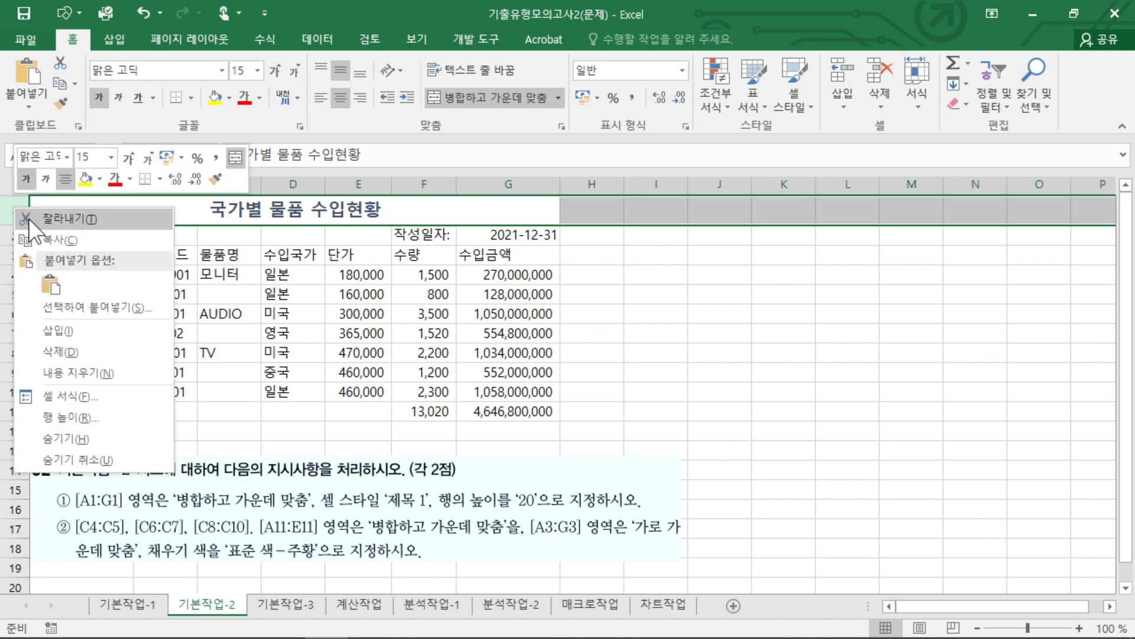
pyautogui.click(61, 414)
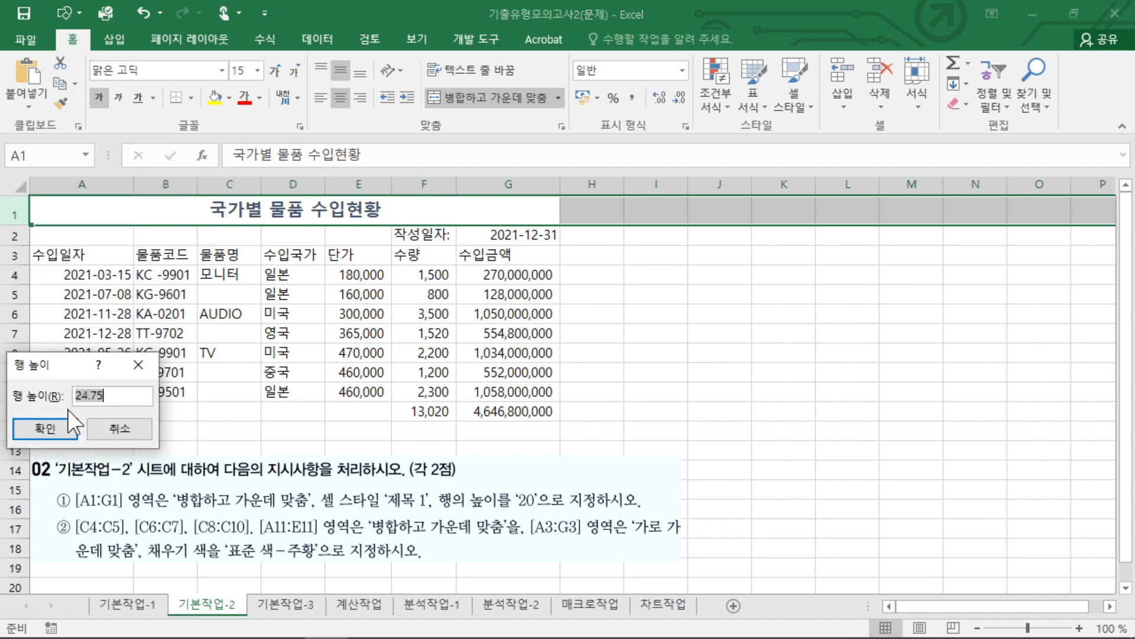
pyautogui.write('20')
pyautogui.press('Return')
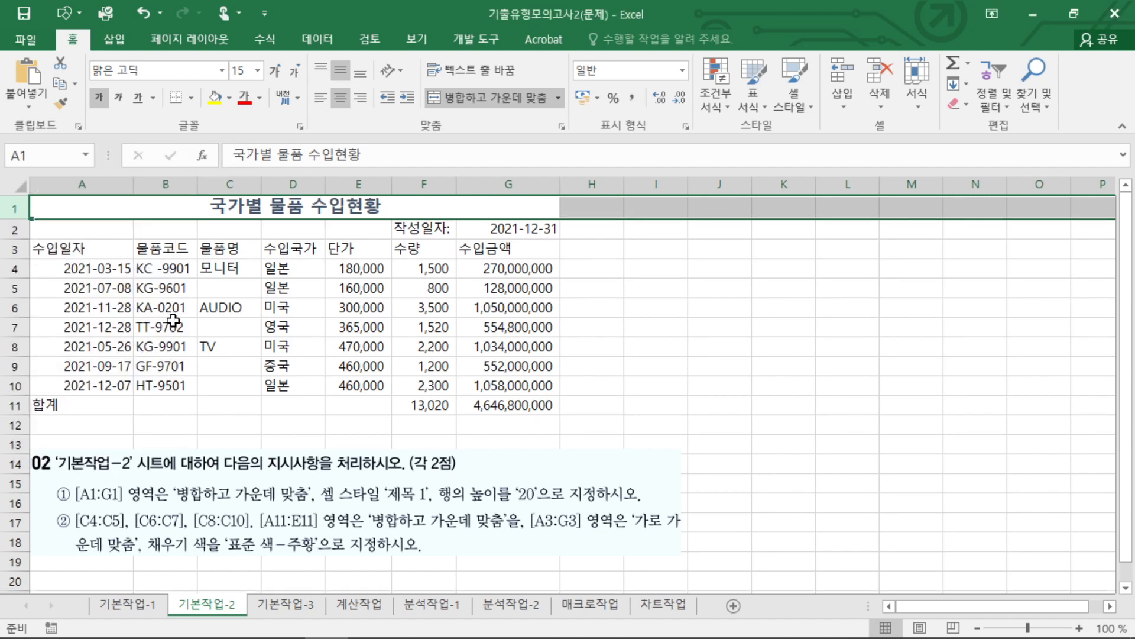
pyautogui.click(638, 307)
pyautogui.click(442, 201)
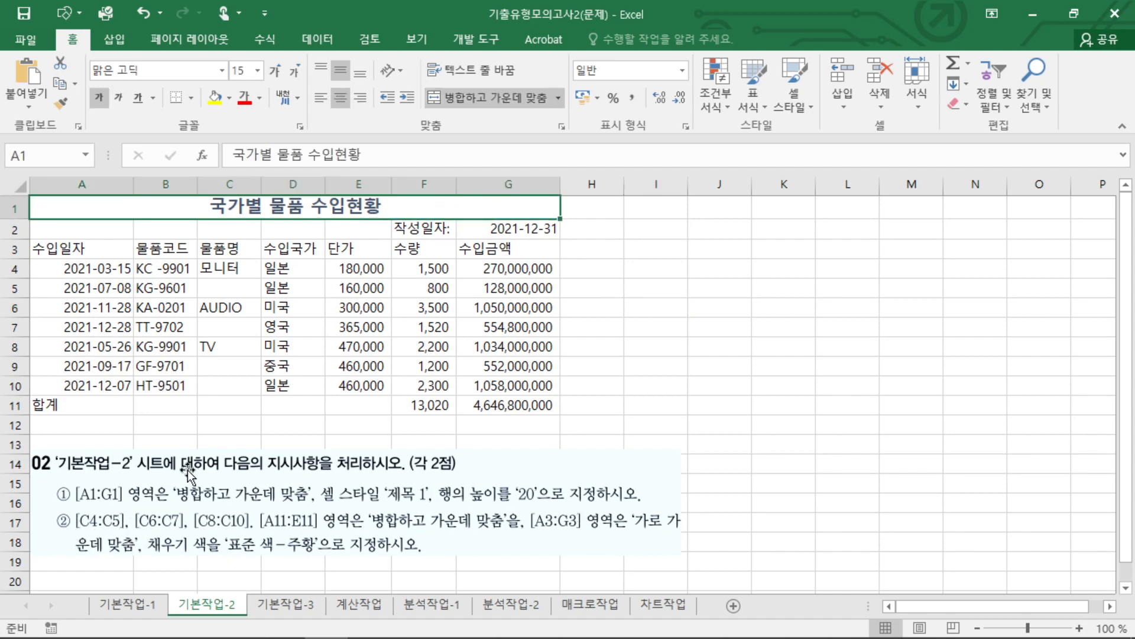
# Merge and center C4:C5, C6:C7, C8:C10 and A11:E11 together as one multiple selection.
pyautogui.click(265, 366)
pyautogui.moveTo(236, 279); pyautogui.dragTo(244, 388)
pyautogui.keyDown('ctrl'); pyautogui.click(245, 348); pyautogui.keyUp('ctrl')
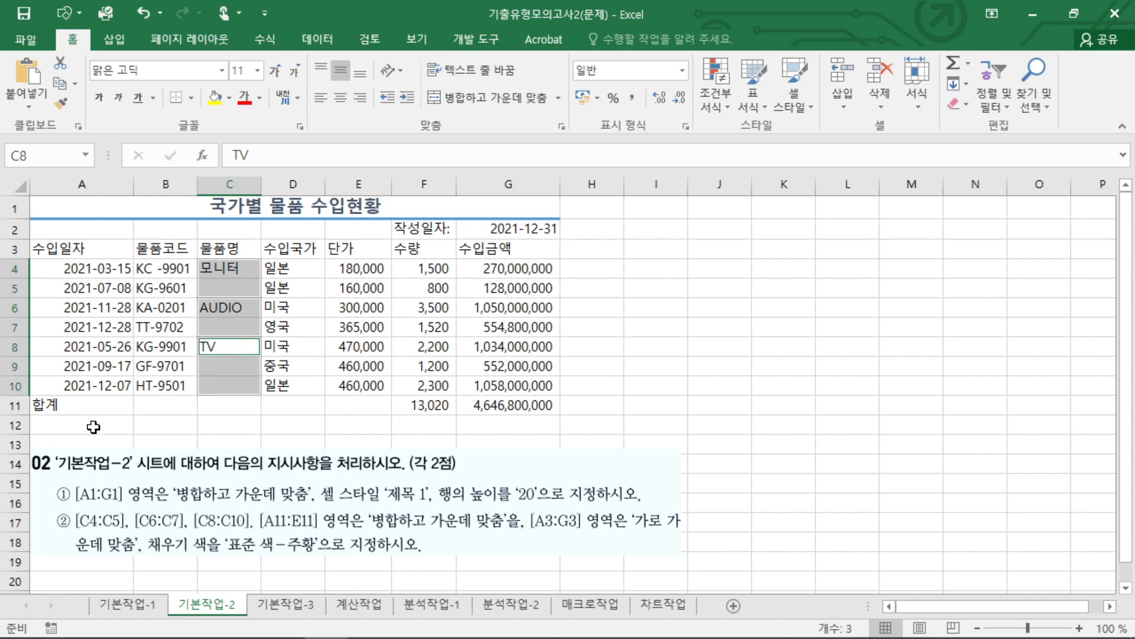
pyautogui.moveTo(65, 405); pyautogui.dragTo(349, 407)
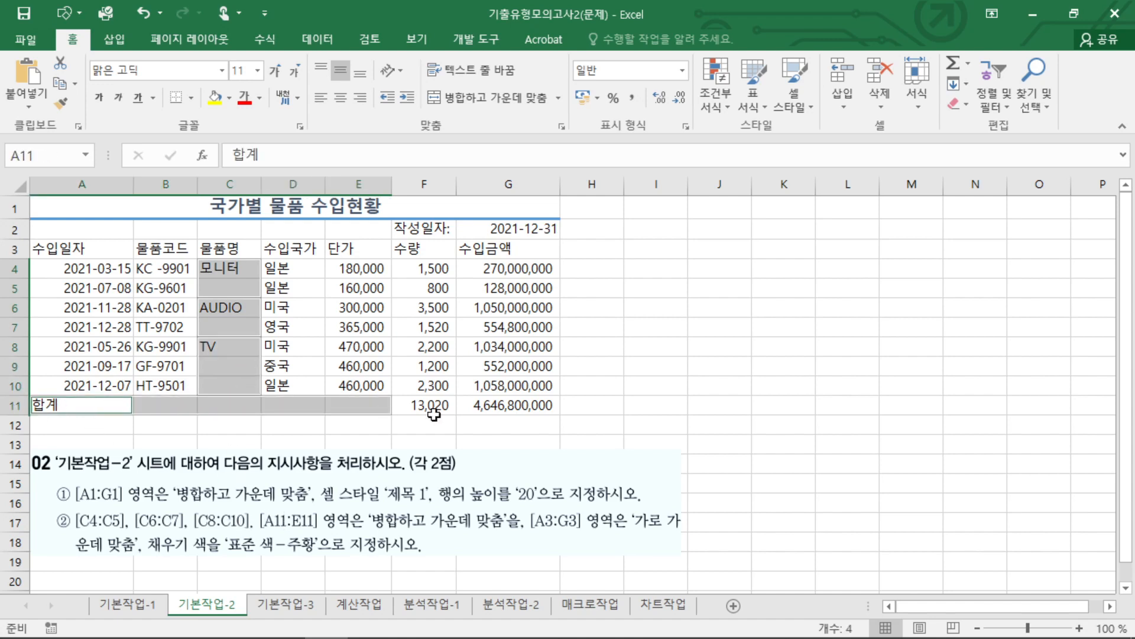
pyautogui.click(510, 94)
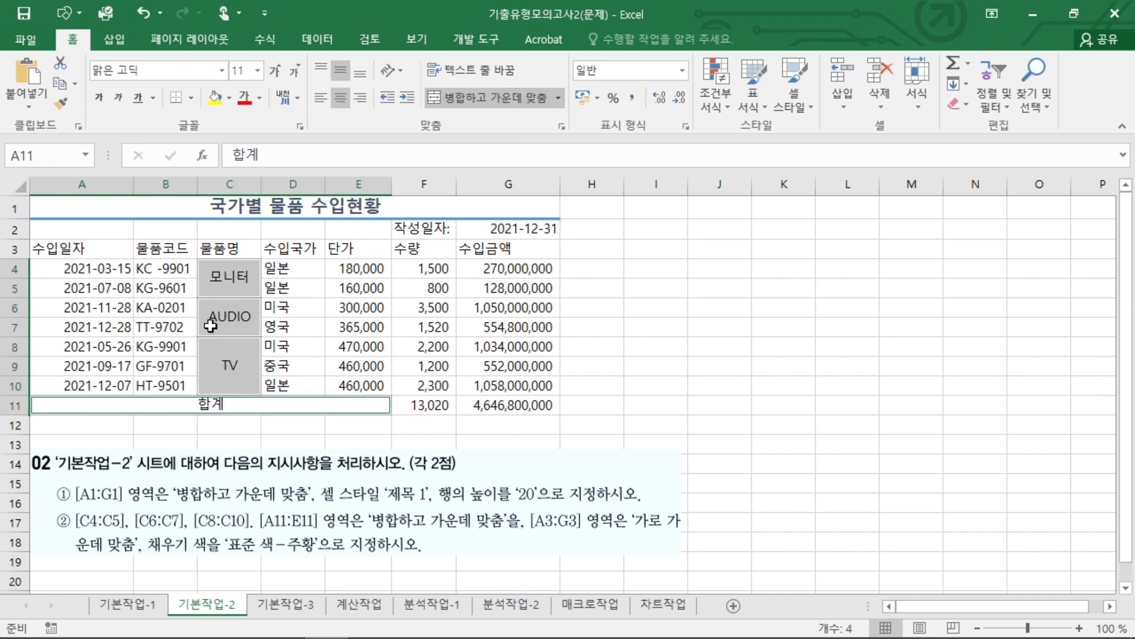
# Undo the combined merge of the 물품명 cells and the 합계 row, and clear the selection.
pyautogui.click(666, 391)
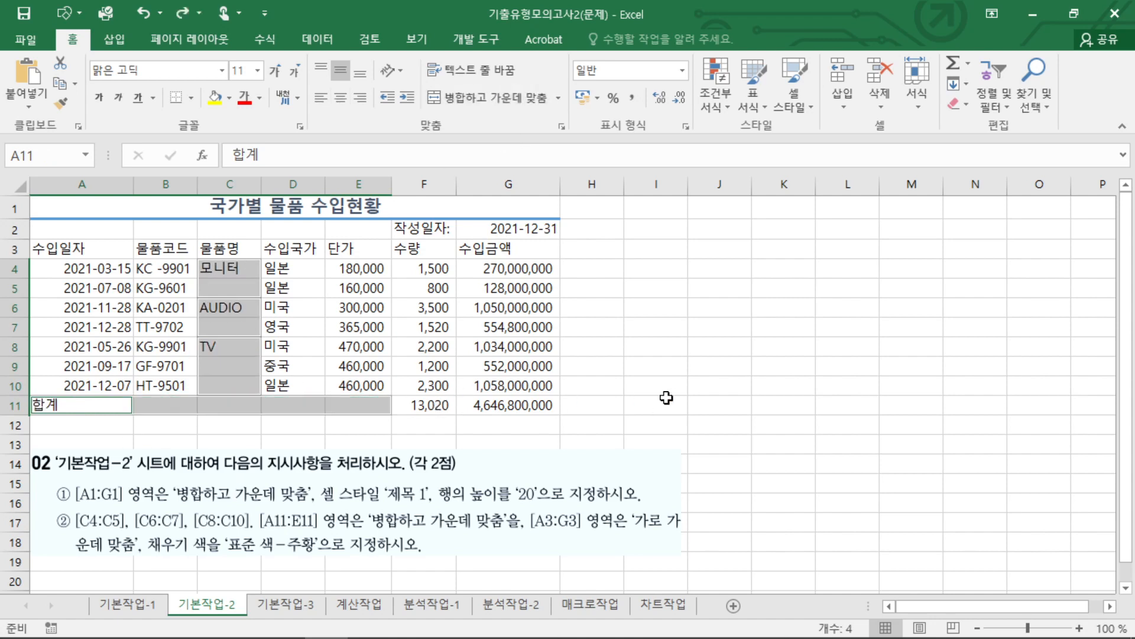
pyautogui.hotkey('ctrl', 'z')
pyautogui.moveTo(241, 268); pyautogui.dragTo(240, 384)
pyautogui.click(435, 369)
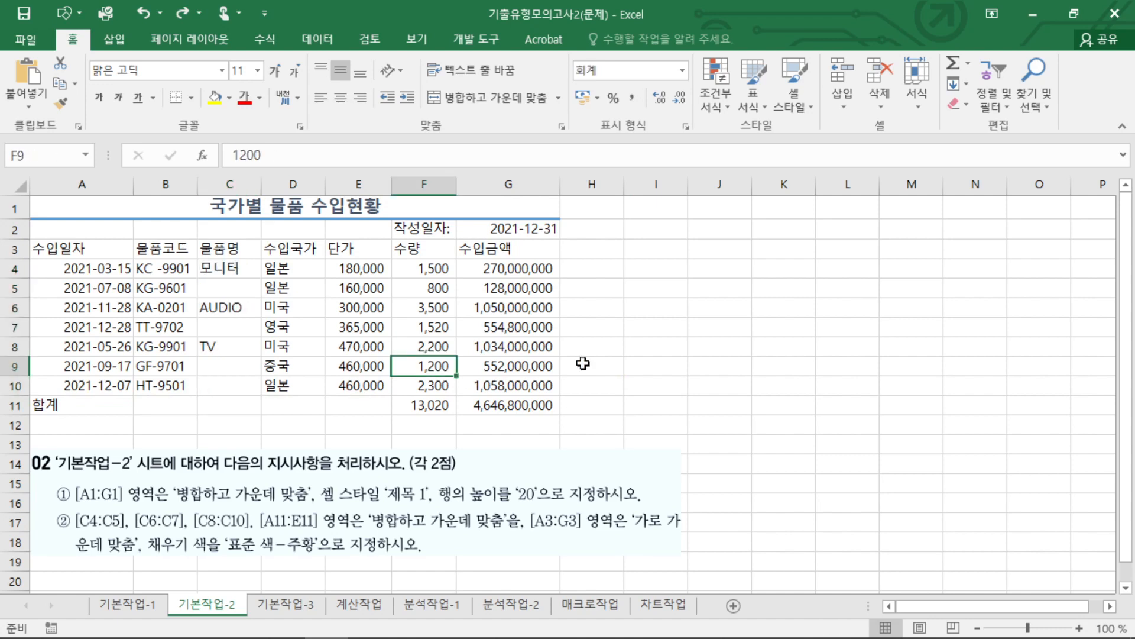
pyautogui.click(650, 363)
# Merge and center C4:C5, repeating the same command separately for C6:C7 and C8:C10.
pyautogui.moveTo(237, 271); pyautogui.dragTo(236, 289)
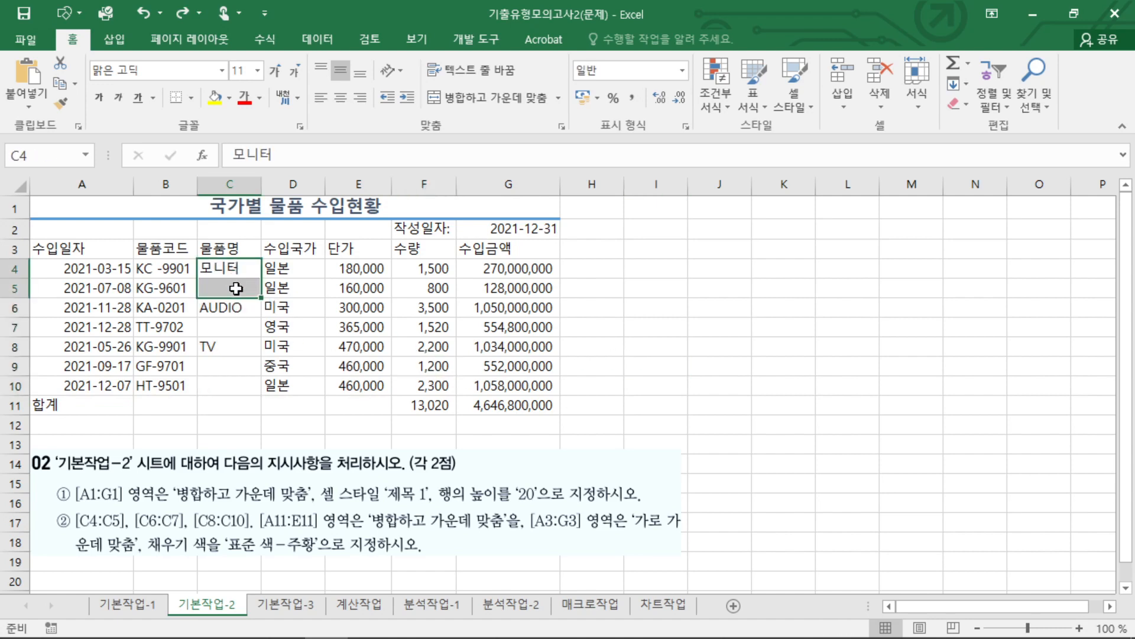
pyautogui.click(490, 97)
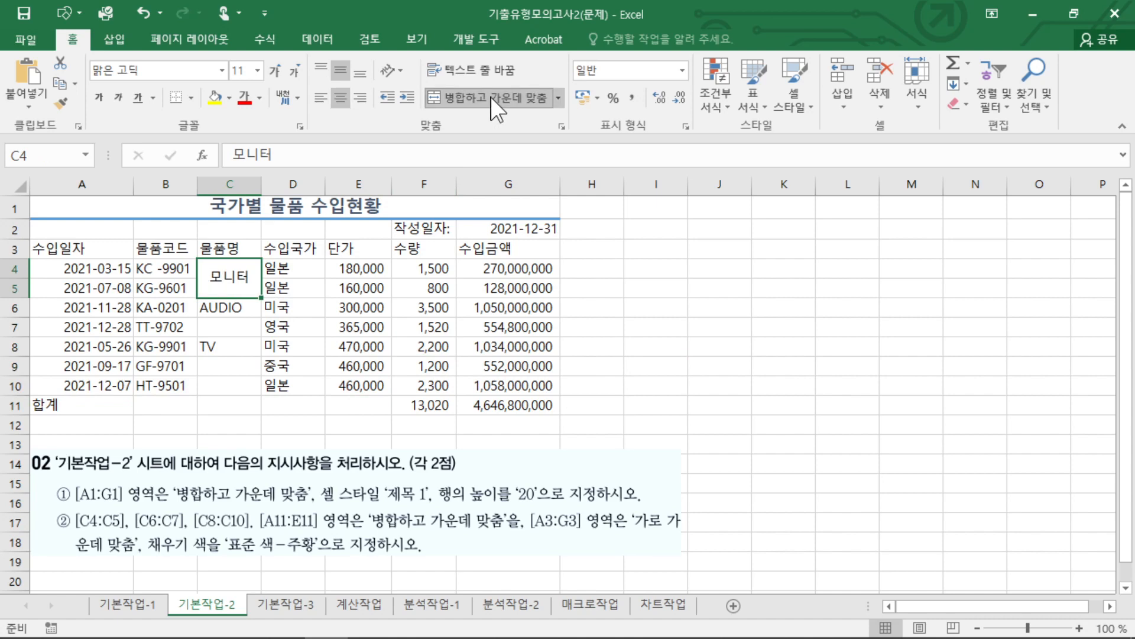
pyautogui.moveTo(235, 311); pyautogui.dragTo(234, 329)
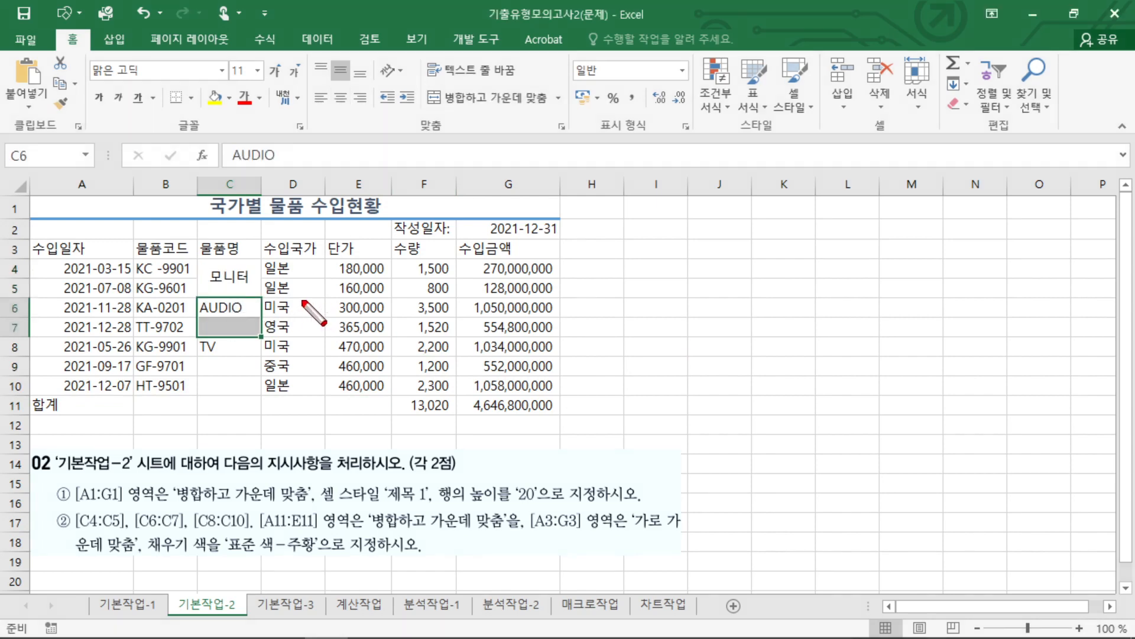
pyautogui.moveTo(290, 303)
pyautogui.mouseDown()
pyautogui.moveTo(288, 333)
pyautogui.moveTo(302, 320)
pyautogui.moveTo(337, 324)
pyautogui.moveTo(320, 341)
pyautogui.mouseUp()
pyautogui.moveTo(353, 303); pyautogui.dragTo(364, 329)
pyautogui.moveTo(349, 316); pyautogui.dragTo(375, 315)
pyautogui.moveTo(387, 289); pyautogui.dragTo(383, 337)
pyautogui.moveTo(236, 313); pyautogui.dragTo(237, 386)
pyautogui.press('F4')
# Repeat the merge and center on the 합계 range A11:E11 and check the merged cells.
pyautogui.press('F4')
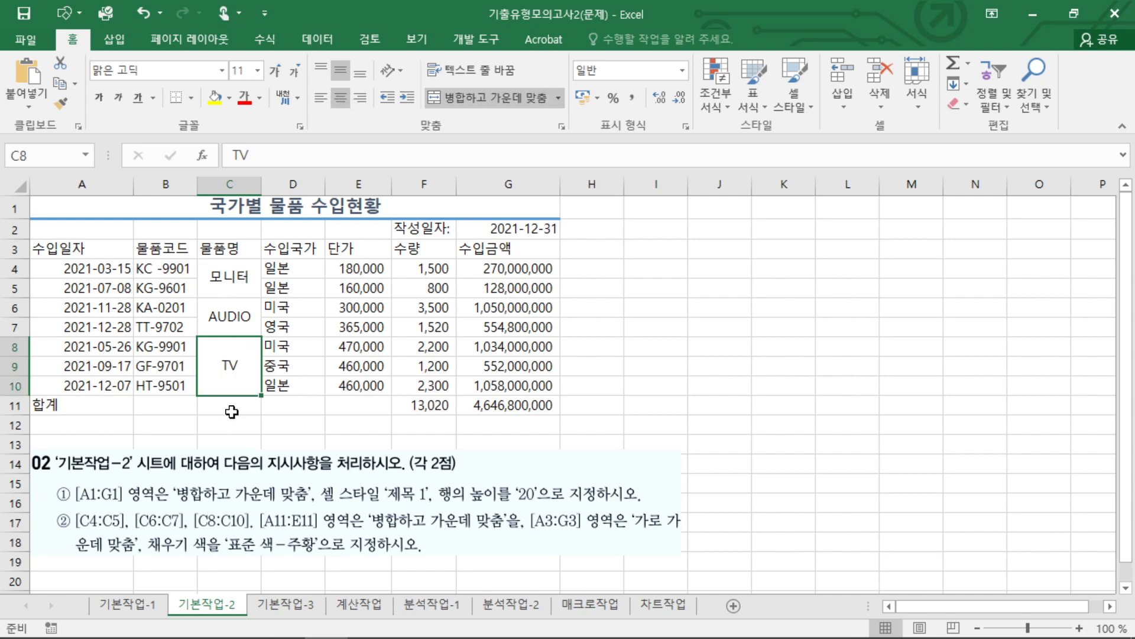
pyautogui.moveTo(88, 414); pyautogui.dragTo(342, 403)
pyautogui.press('F4')
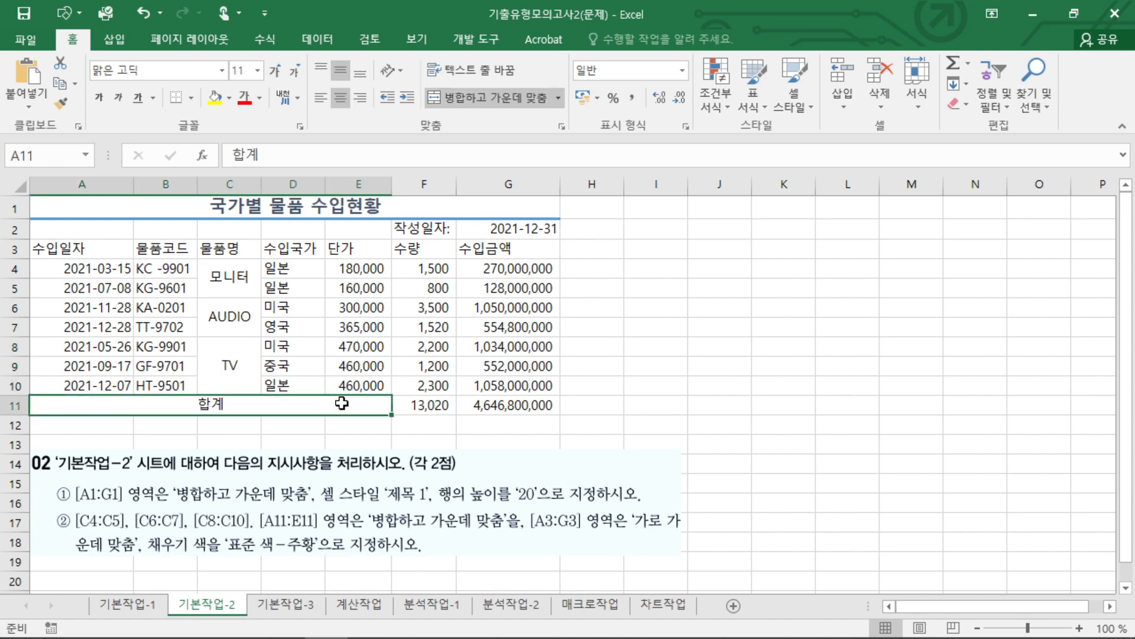
pyautogui.click(240, 288)
pyautogui.click(243, 318)
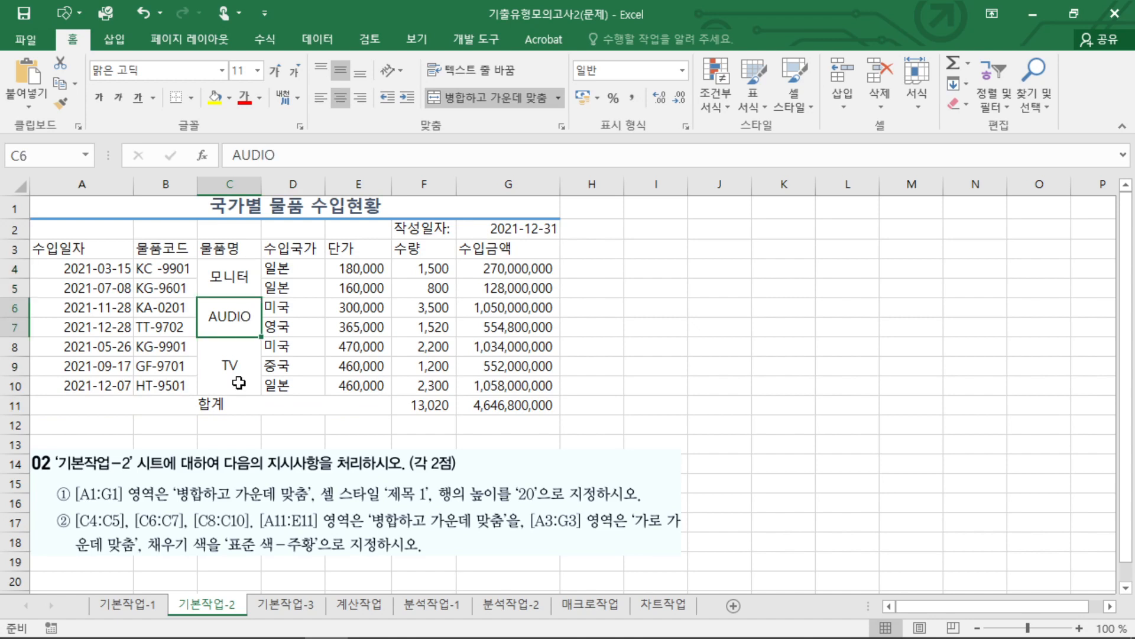
pyautogui.click(234, 367)
pyautogui.click(177, 405)
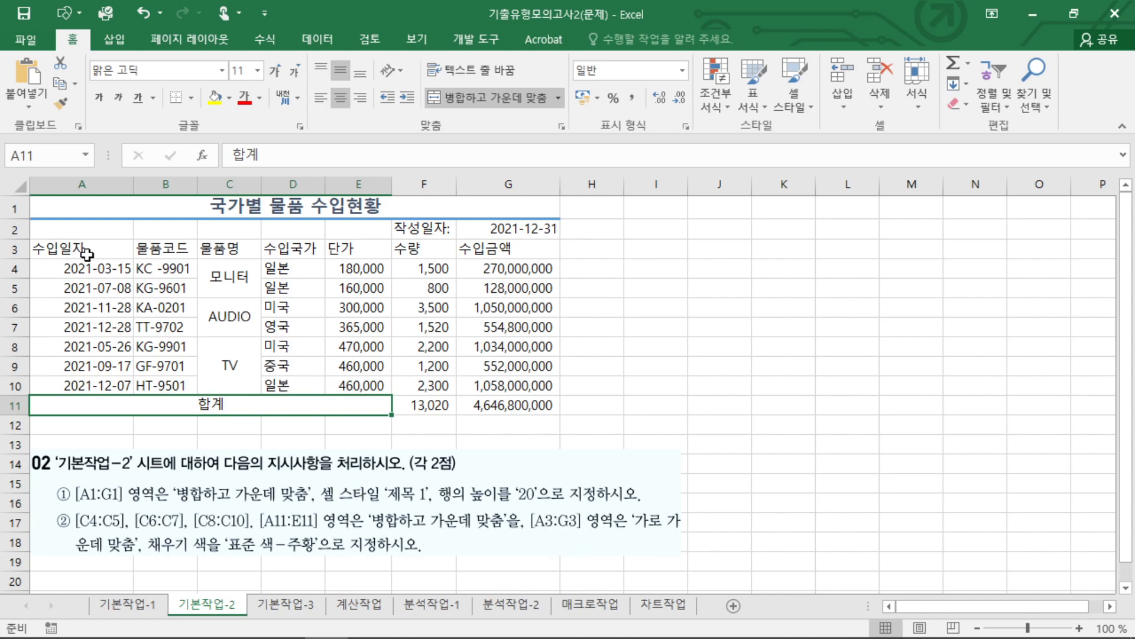
# Center the header cells A3:G3 horizontally and fill them with the standard color orange (주황).
pyautogui.moveTo(86, 254); pyautogui.dragTo(520, 249)
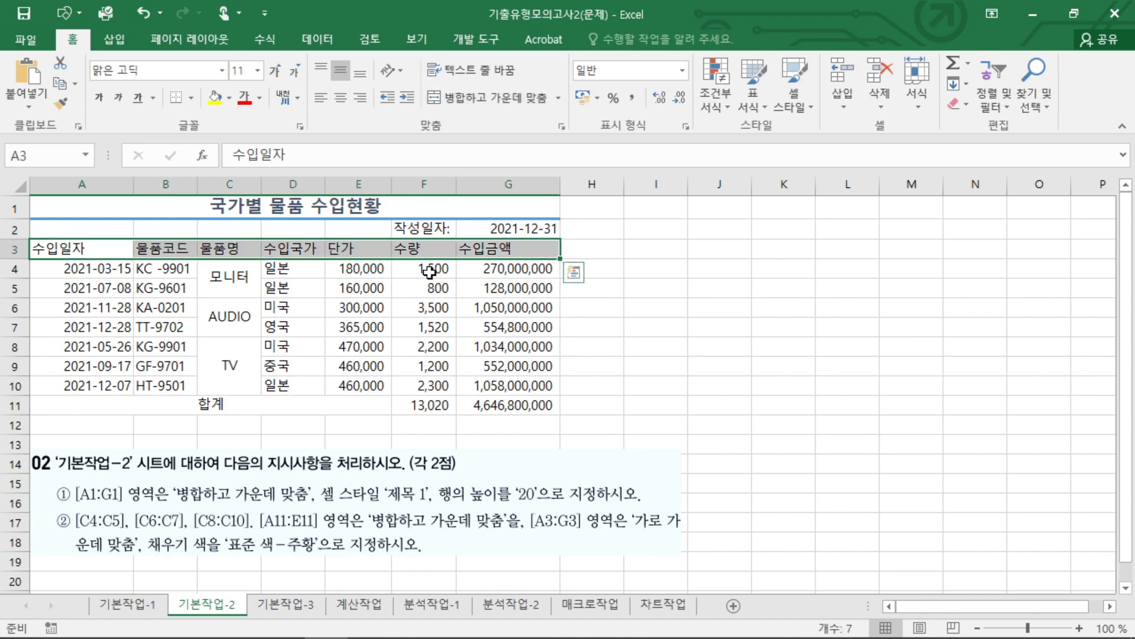
pyautogui.click(340, 97)
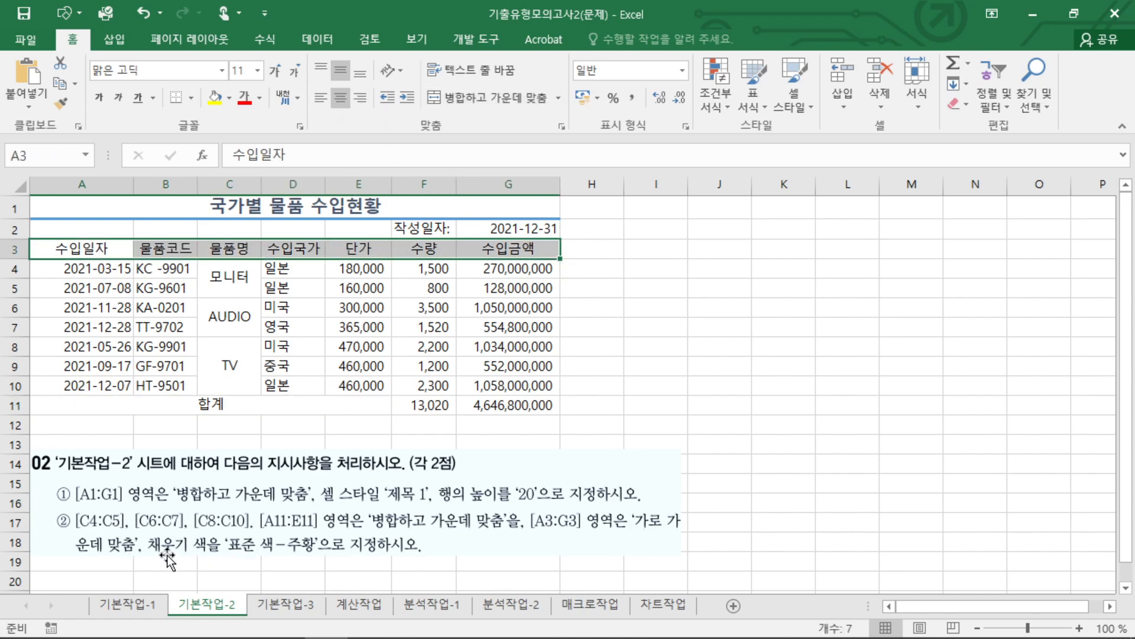
pyautogui.click(230, 98)
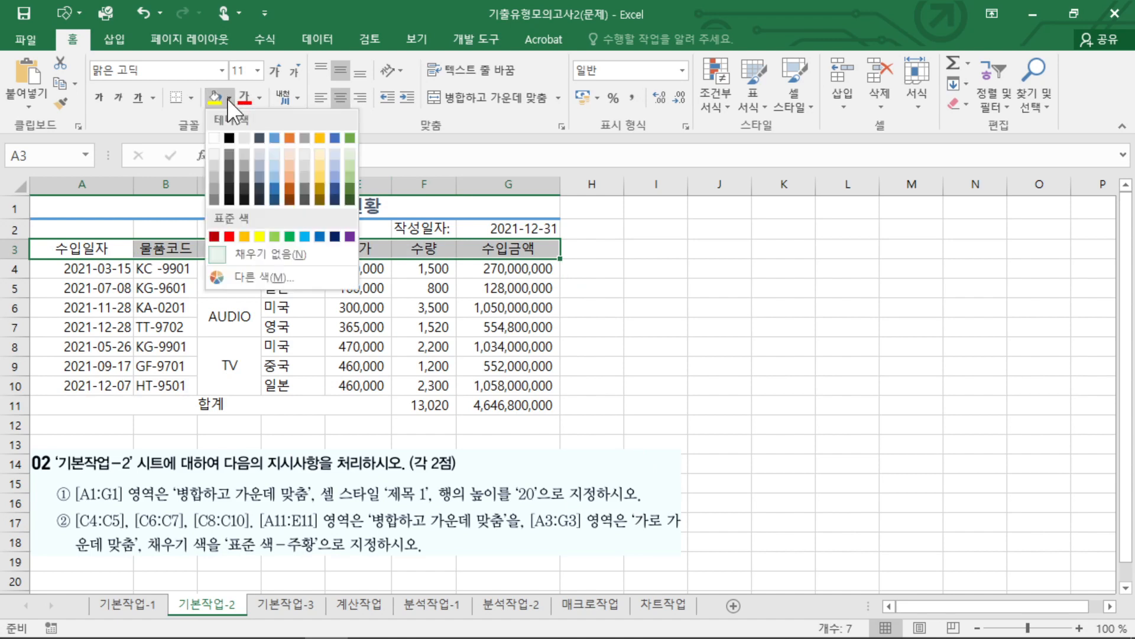
pyautogui.click(243, 236)
# Remove the instruction picture with items ① and ② to expose the next instructions.
pyautogui.click(677, 401)
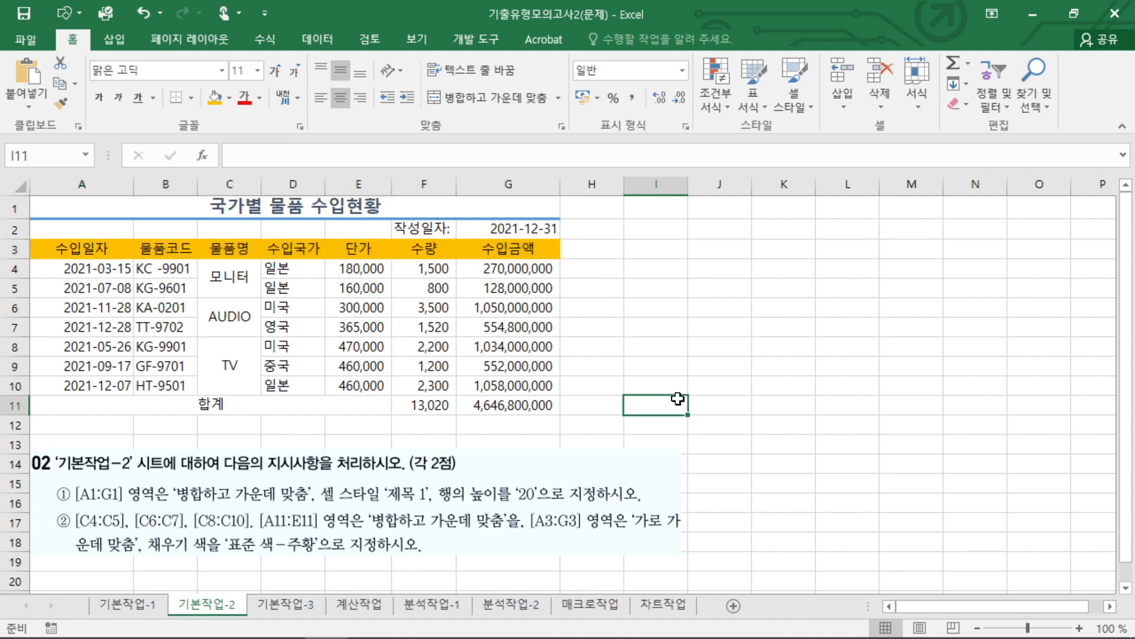
pyautogui.click(302, 502)
pyautogui.click(733, 387)
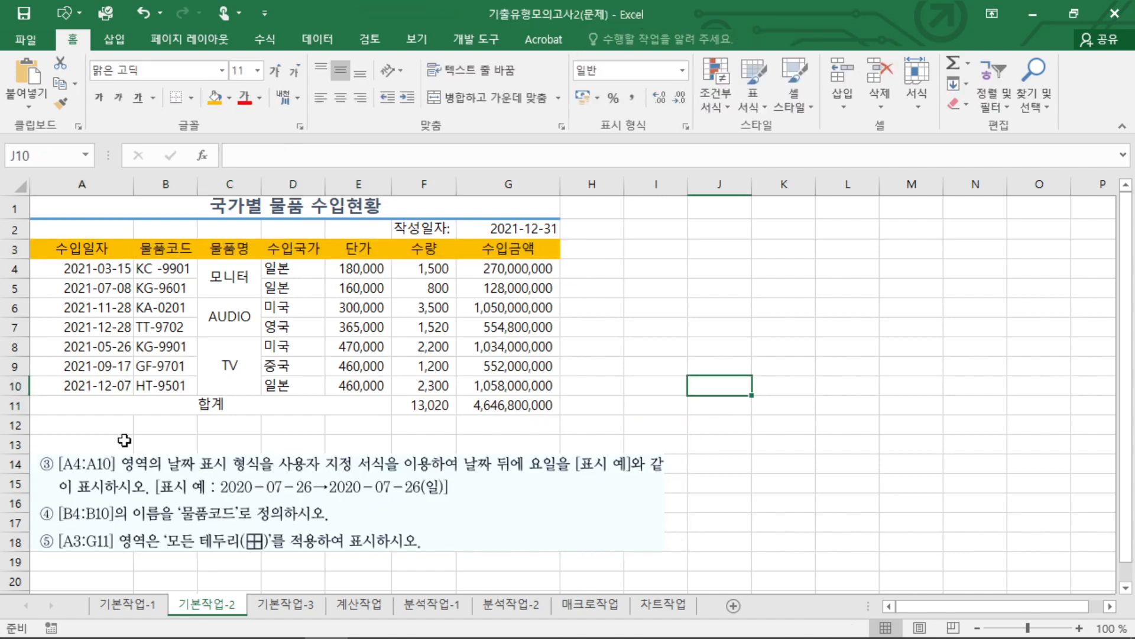
# Open the cell formatting options for the dates in A4:A10 and choose the custom number category (사용자 지정).
pyautogui.moveTo(81, 267); pyautogui.dragTo(81, 387)
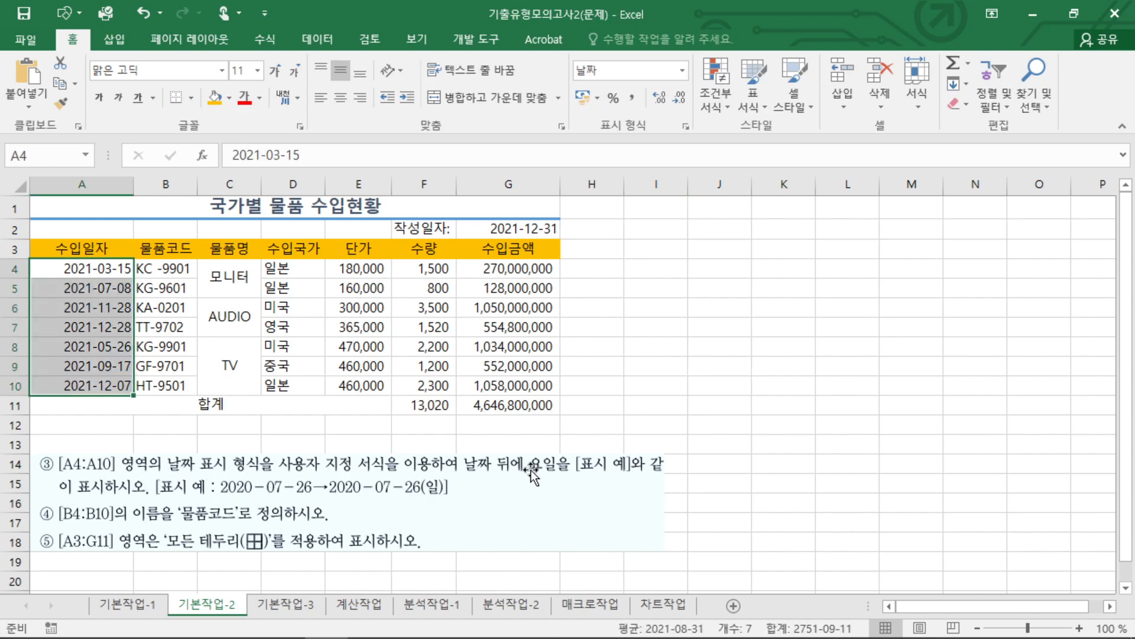
pyautogui.hotkey('ctrl', '2')
pyautogui.moveTo(392, 510)
pyautogui.mouseDown()
pyautogui.moveTo(457, 485)
pyautogui.moveTo(393, 521)
pyautogui.mouseUp()
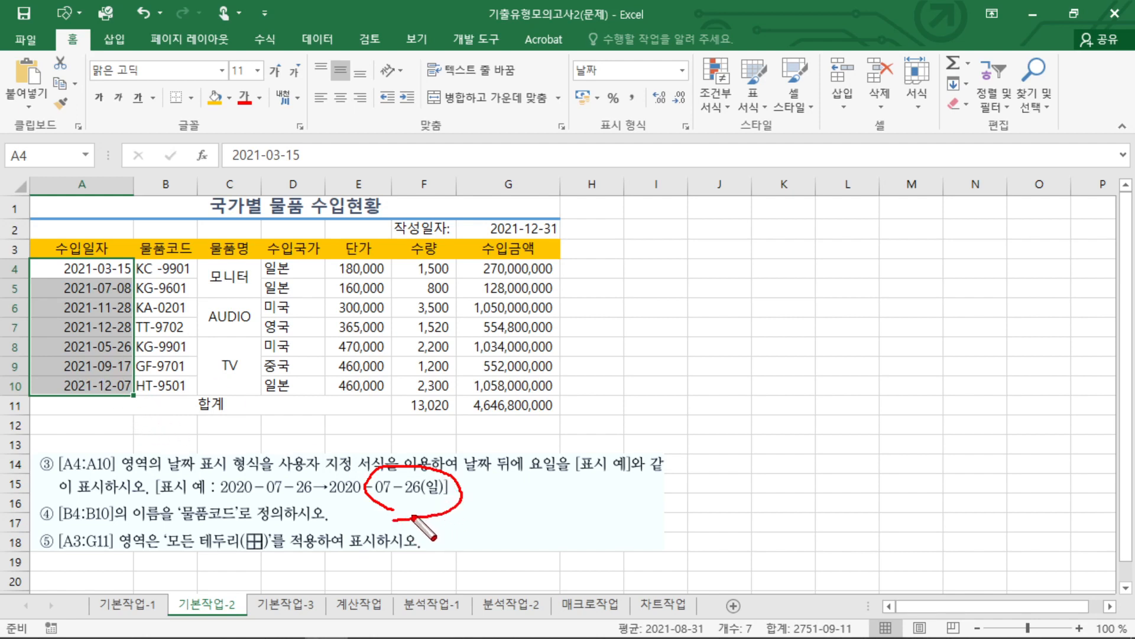
pyautogui.moveTo(436, 467); pyautogui.dragTo(456, 460)
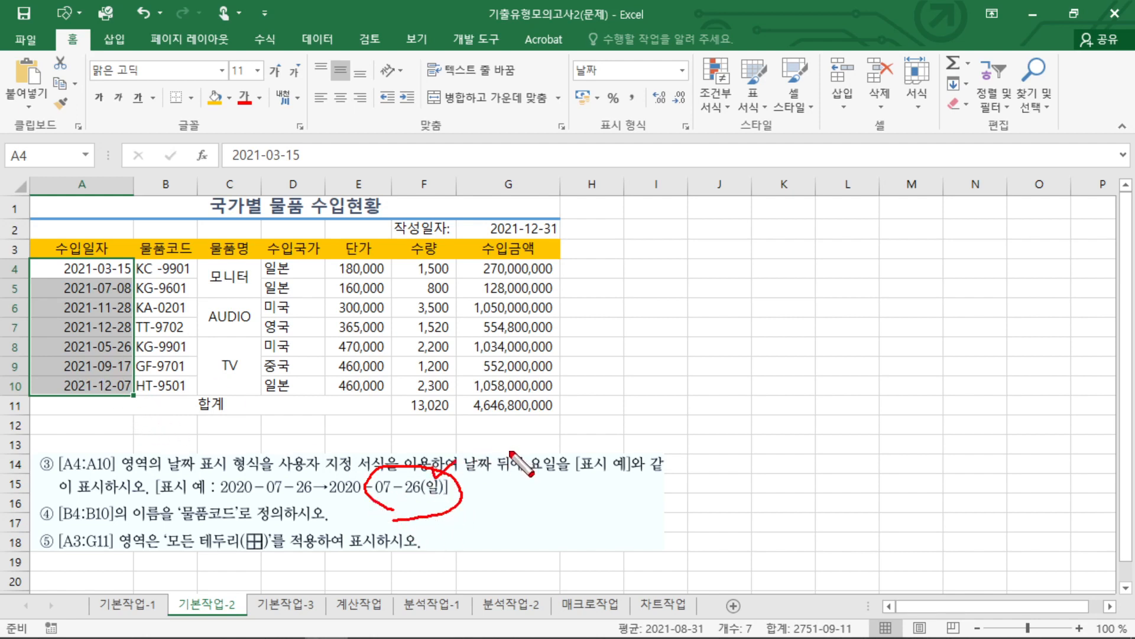
pyautogui.press('Escape')
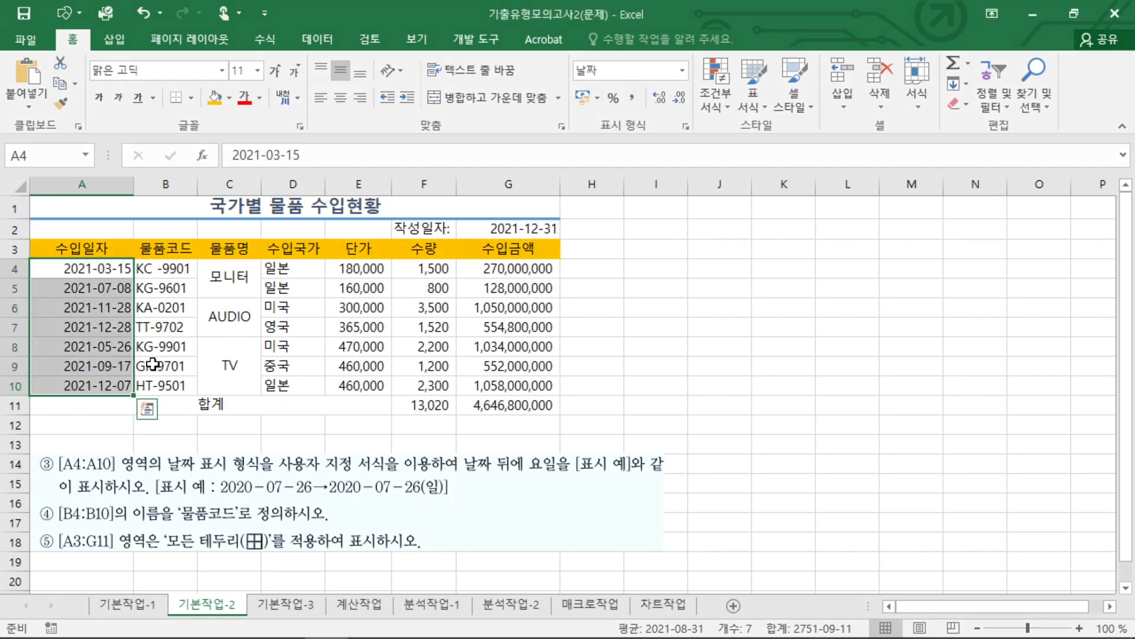
pyautogui.rightClick(119, 271)
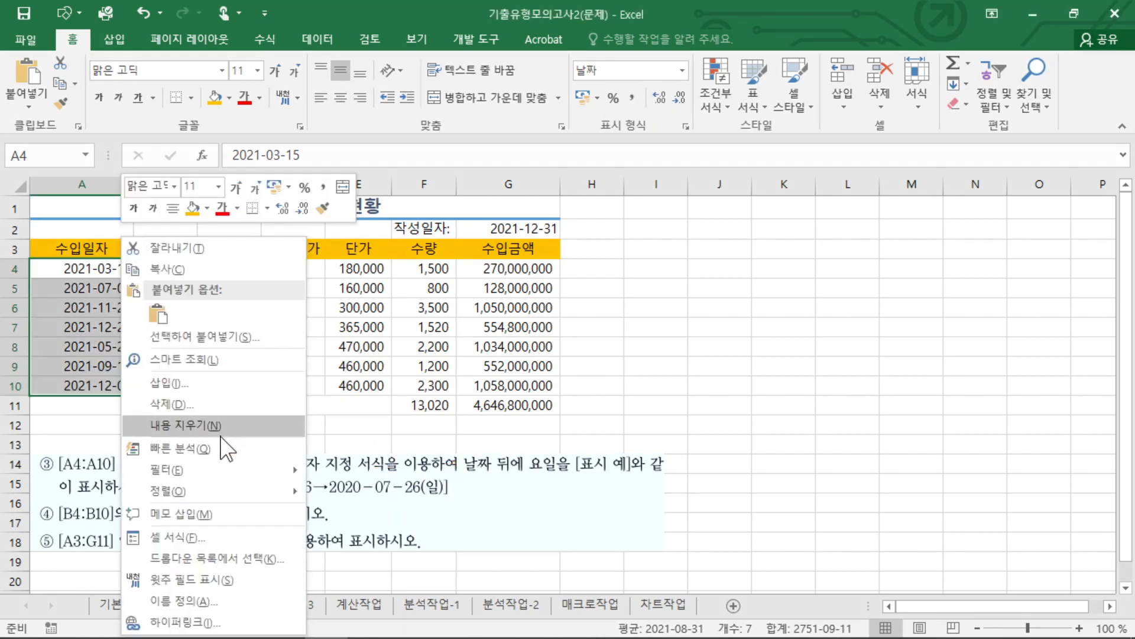
pyautogui.click(214, 534)
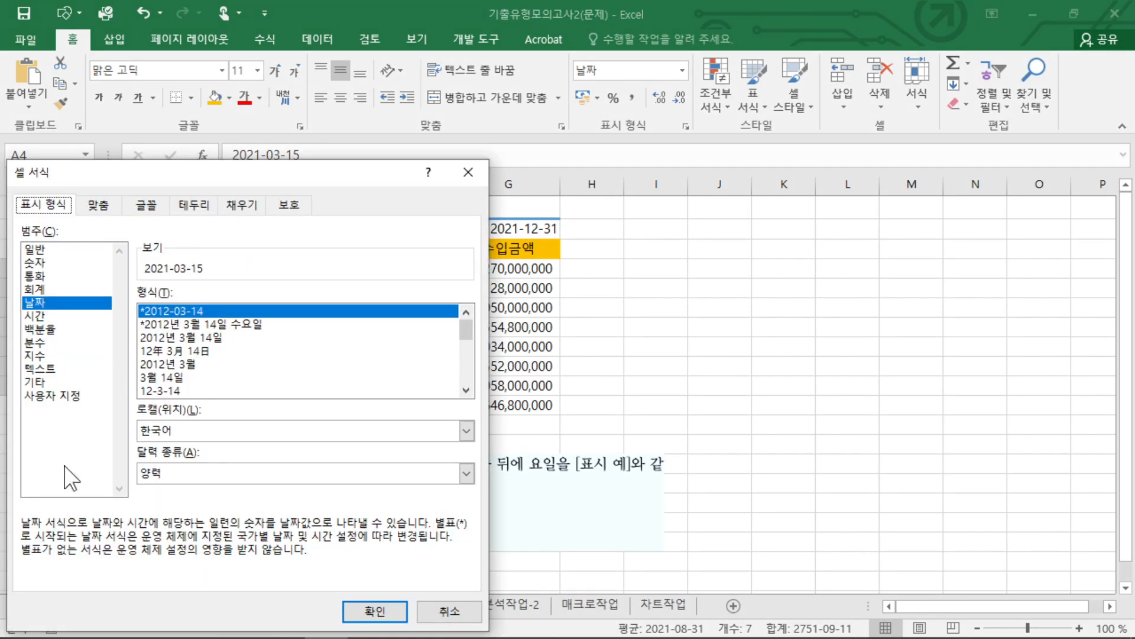
pyautogui.click(60, 398)
pyautogui.moveTo(228, 312); pyautogui.dragTo(88, 302)
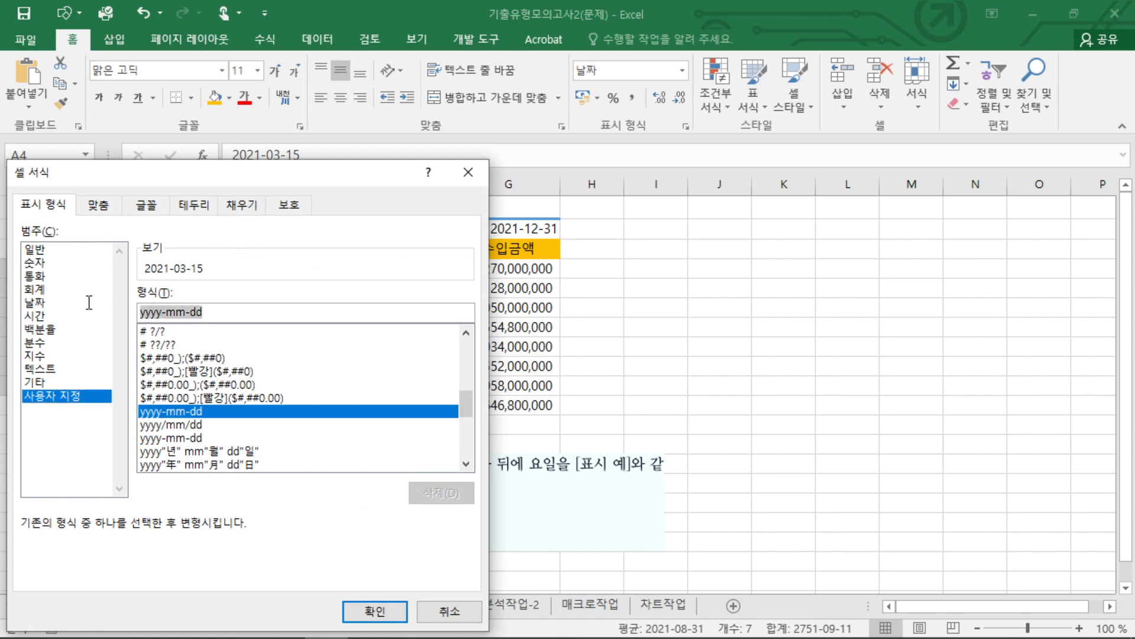
# Change the custom date format code to mm-dd(aaa) and apply it to A4:A10.
pyautogui.moveTo(167, 313); pyautogui.dragTo(74, 323)
pyautogui.press('BackSpace')
pyautogui.press('End')
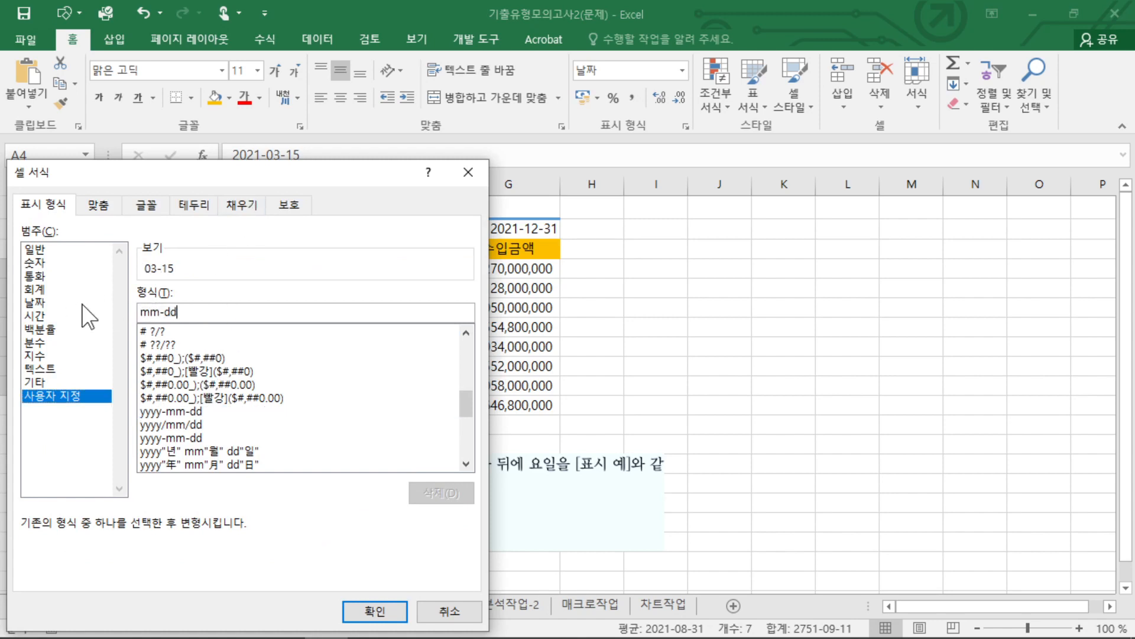
pyautogui.write('(aaa')
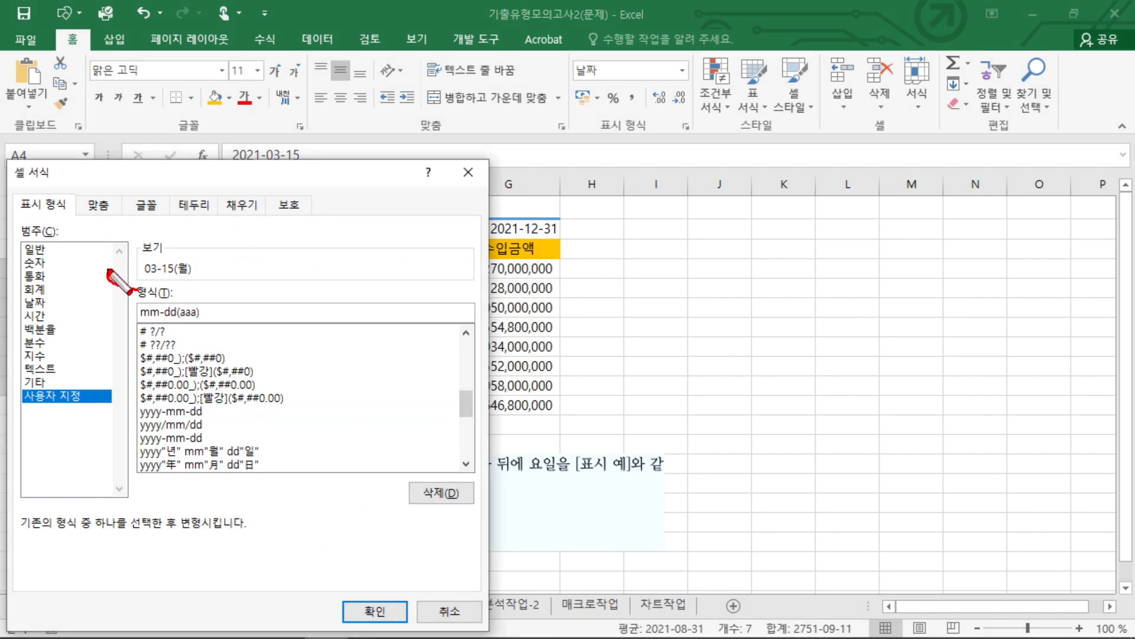
pyautogui.moveTo(118, 279)
pyautogui.mouseDown()
pyautogui.moveTo(176, 289)
pyautogui.moveTo(203, 322)
pyautogui.mouseUp()
pyautogui.press('Escape')
pyautogui.write('a')
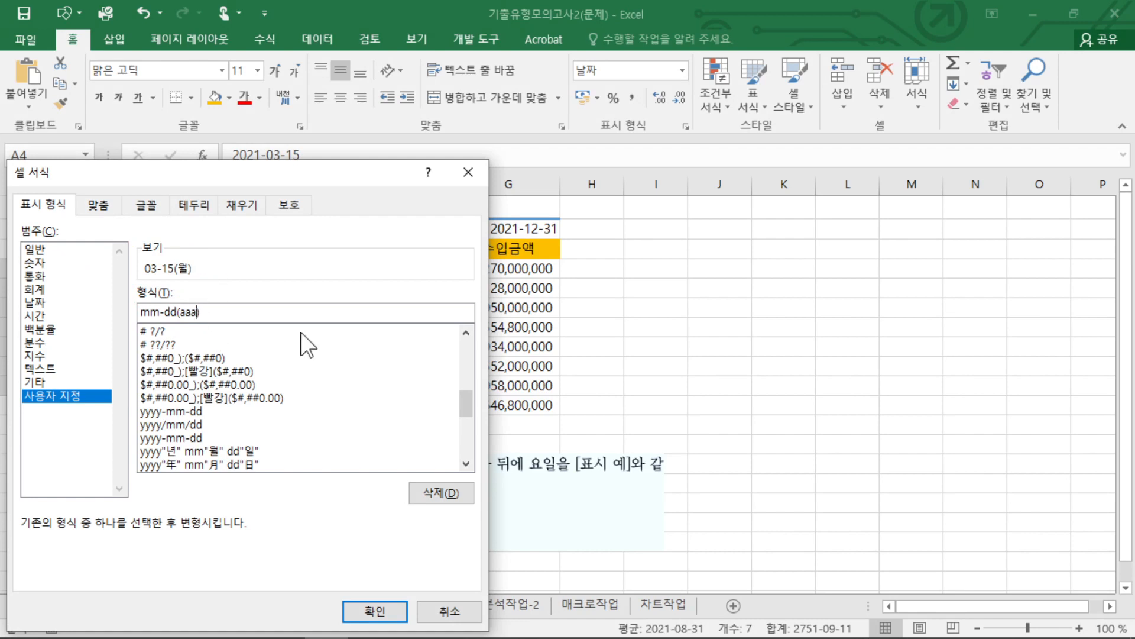
pyautogui.click(379, 609)
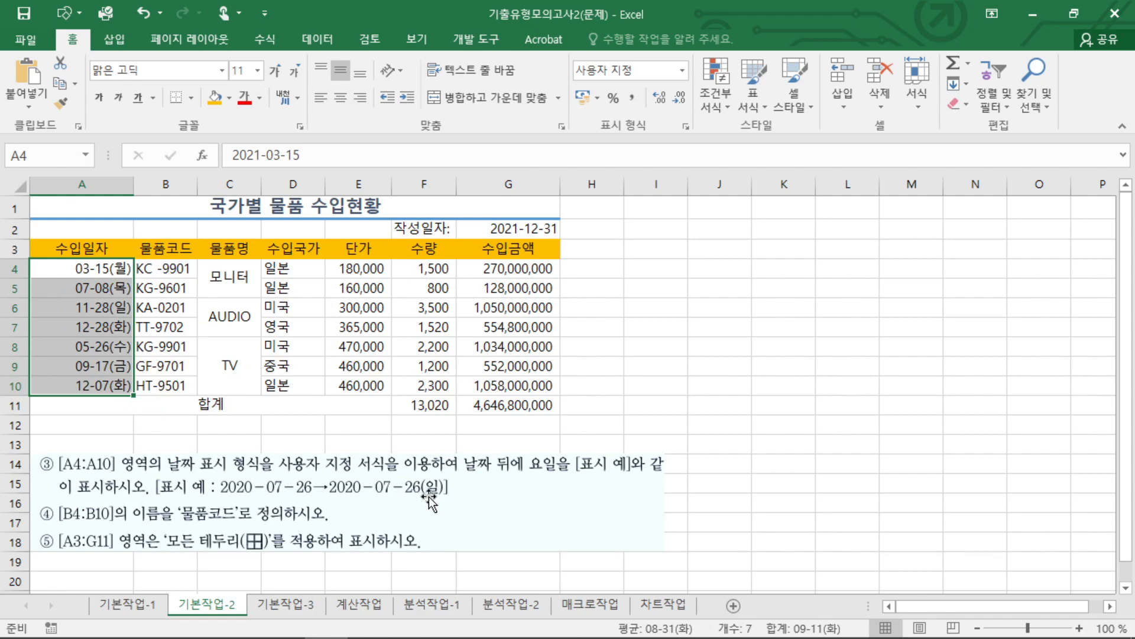
pyautogui.click(221, 323)
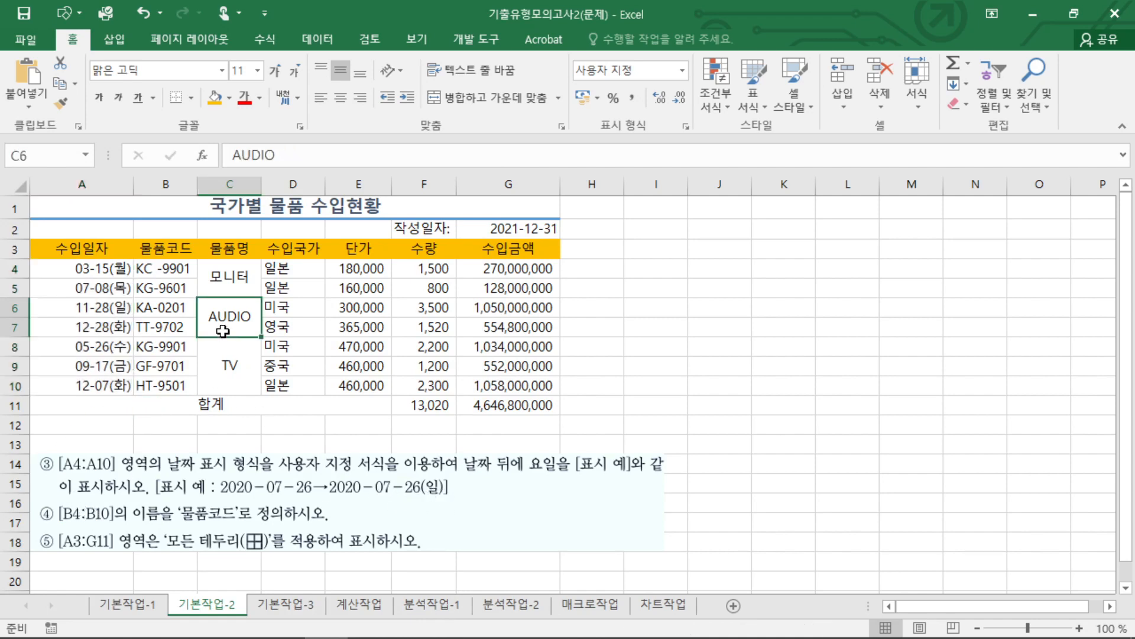
# Define the name 물품코디 for the range B4:B10.
pyautogui.moveTo(175, 268); pyautogui.dragTo(170, 385)
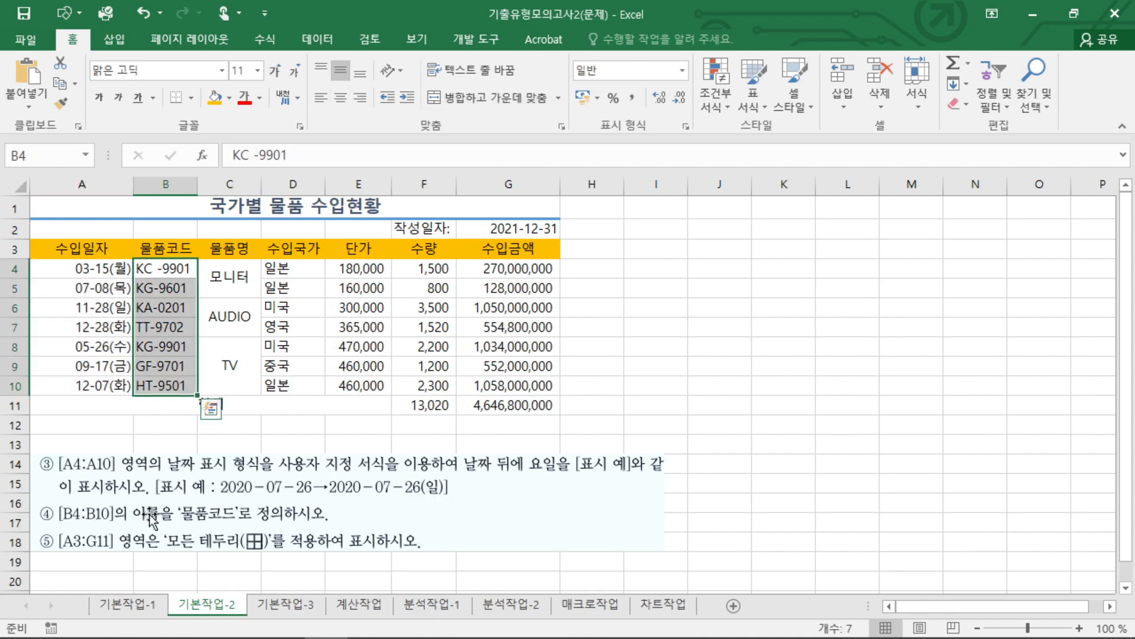
pyautogui.click(32, 153)
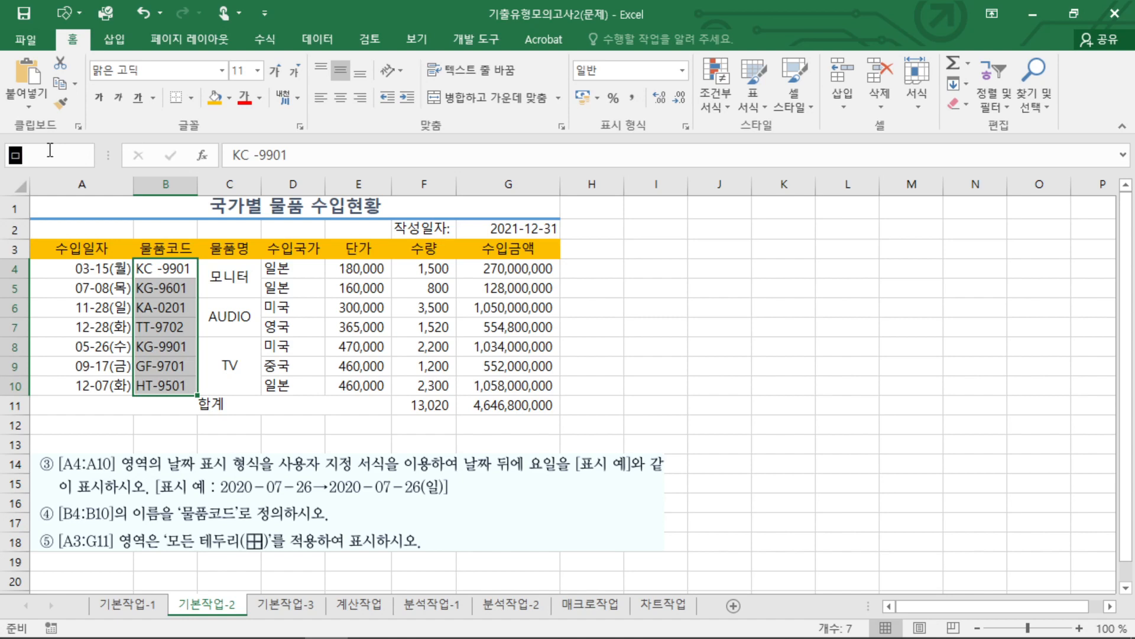
pyautogui.write('물품코디ㄷ')
pyautogui.moveTo(273, 504)
pyautogui.mouseDown()
pyautogui.moveTo(241, 529)
pyautogui.moveTo(252, 513)
pyautogui.mouseUp()
pyautogui.press('Escape')
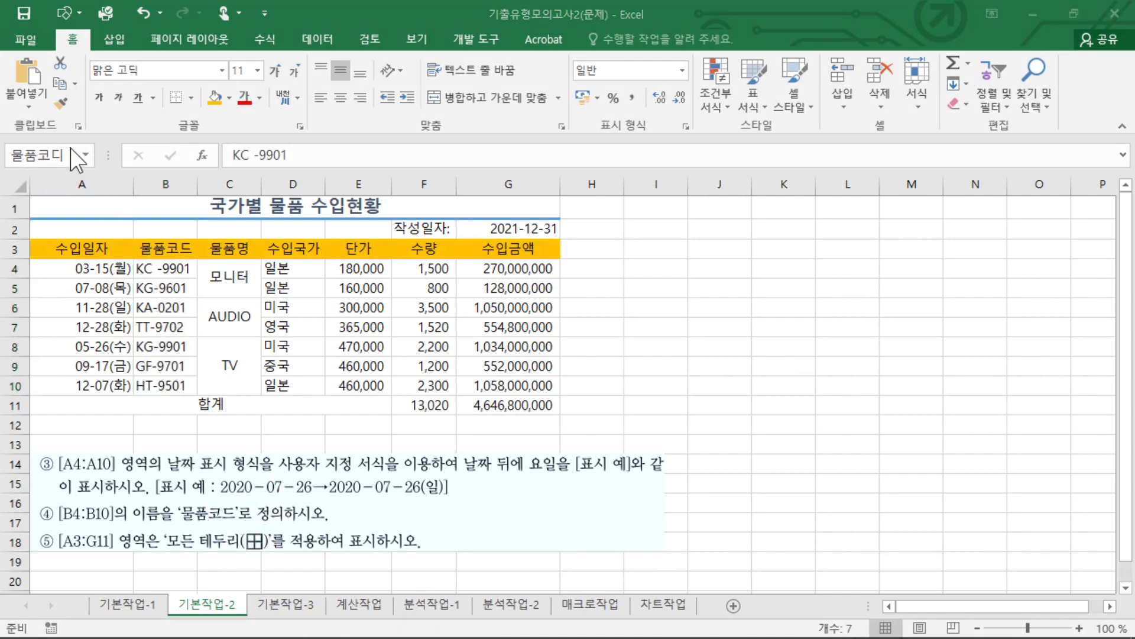
pyautogui.click(25, 151)
pyautogui.press('Return')
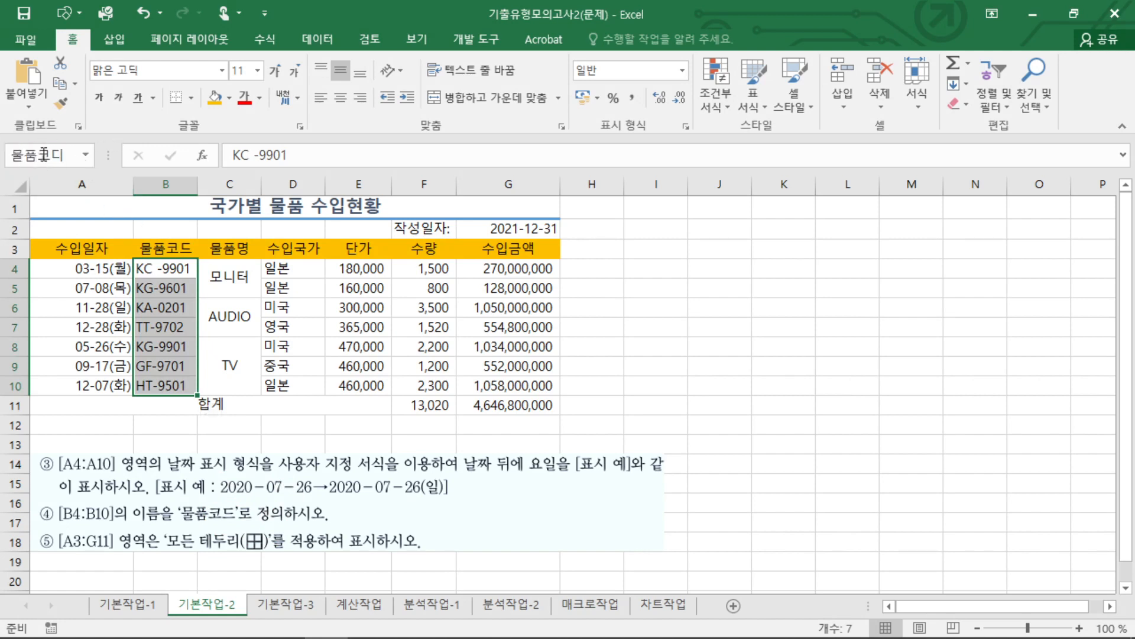
# Correct the defined name of B4:B10 to 물품코드 in the Name Manager.
pyautogui.click(272, 42)
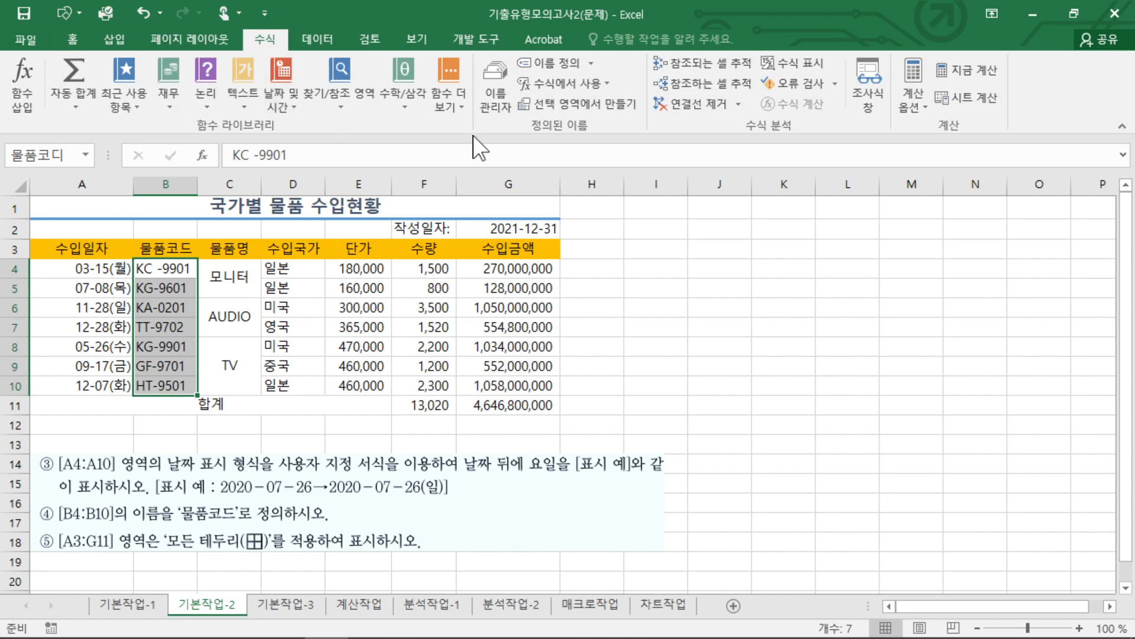
pyautogui.click(495, 88)
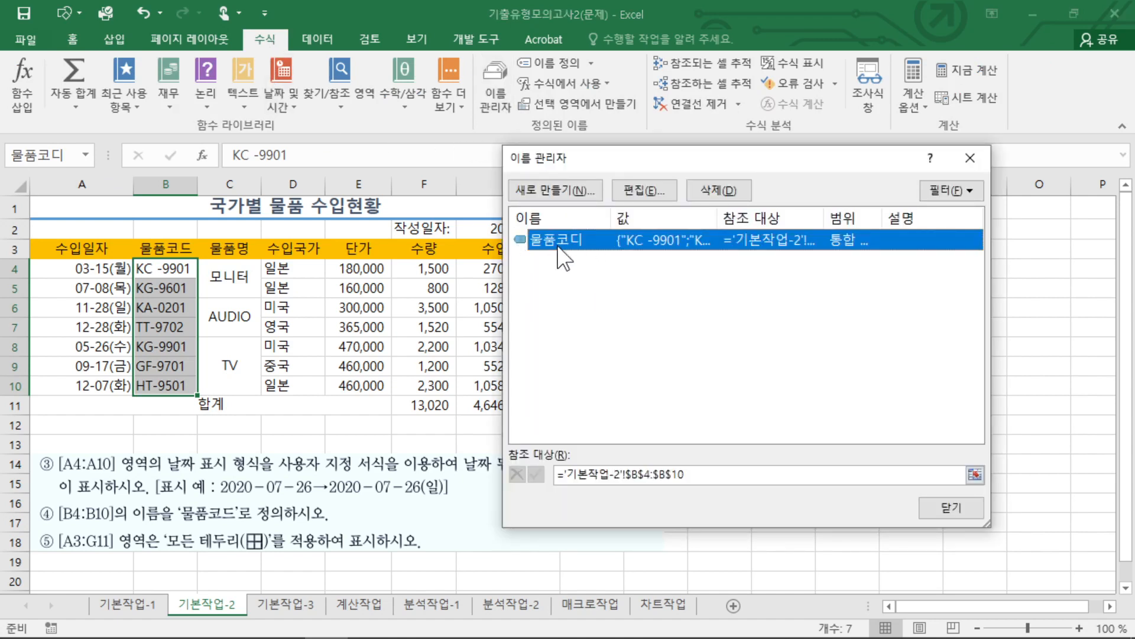
pyautogui.click(656, 190)
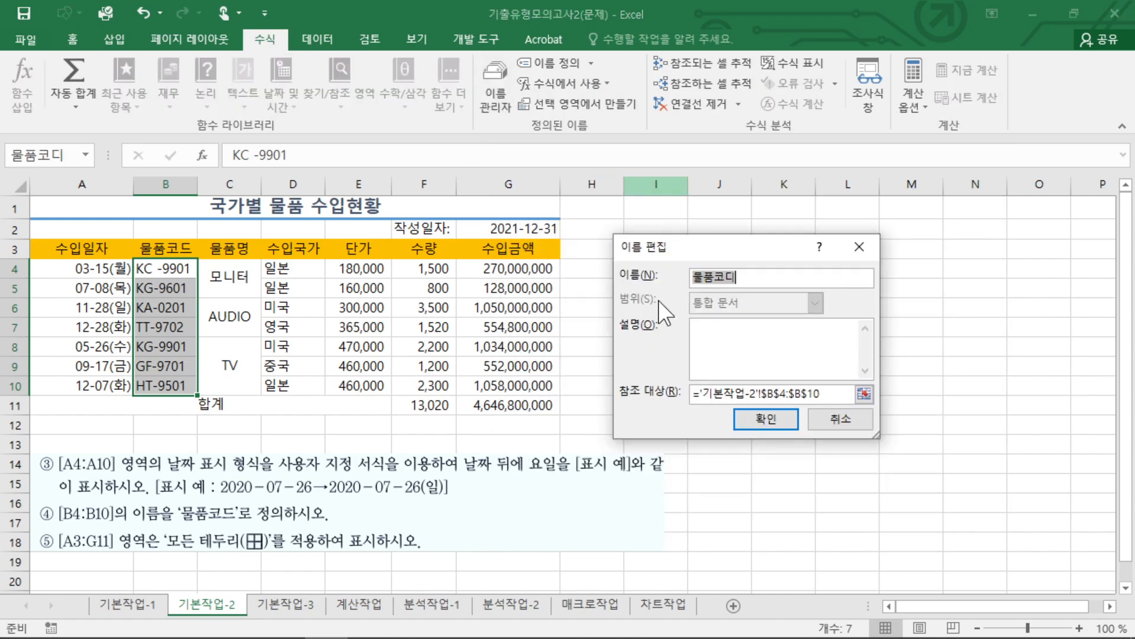
pyautogui.click(738, 281)
pyautogui.write('드')
pyautogui.click(781, 418)
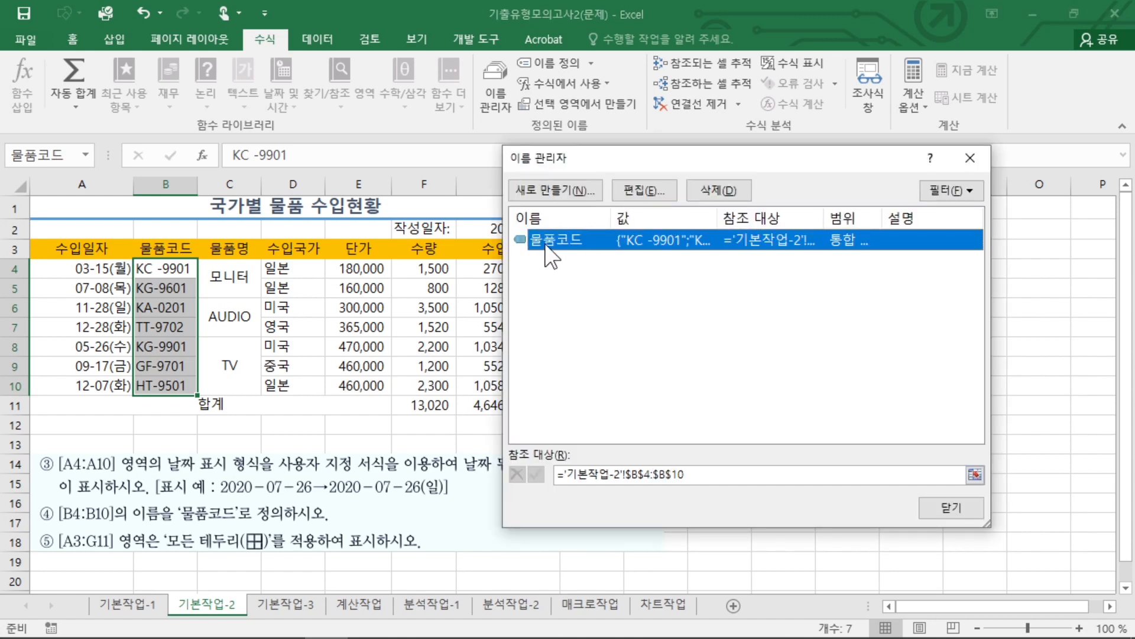
pyautogui.click(949, 507)
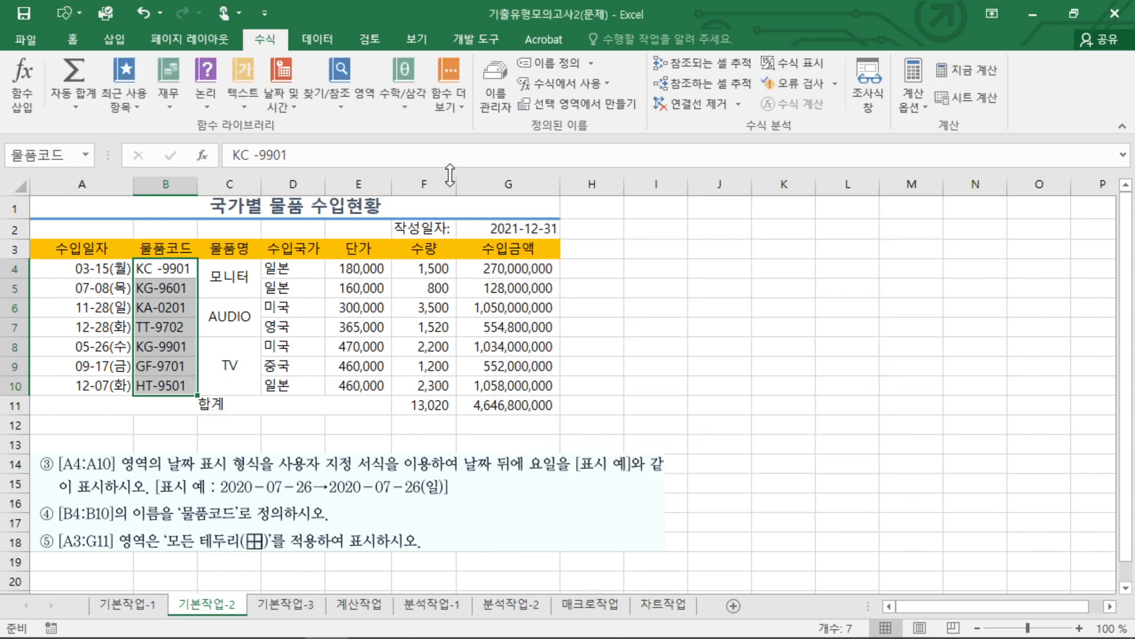
# Review the 물품코드 entry and its edit and delete options in the Name Manager, and reselect B4:B10 to check its name.
pyautogui.click(493, 95)
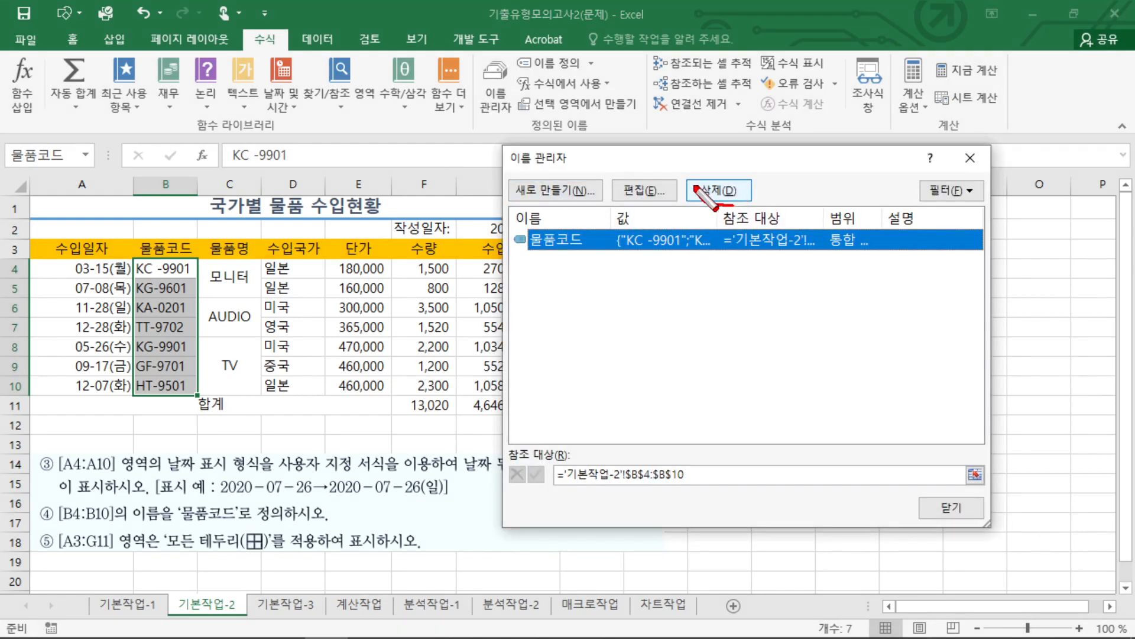
pyautogui.moveTo(697, 188); pyautogui.dragTo(717, 207)
pyautogui.moveTo(647, 211); pyautogui.dragTo(650, 208)
pyautogui.moveTo(554, 268)
pyautogui.mouseDown()
pyautogui.moveTo(519, 238)
pyautogui.moveTo(554, 258)
pyautogui.mouseUp()
pyautogui.moveTo(500, 164); pyautogui.dragTo(568, 170)
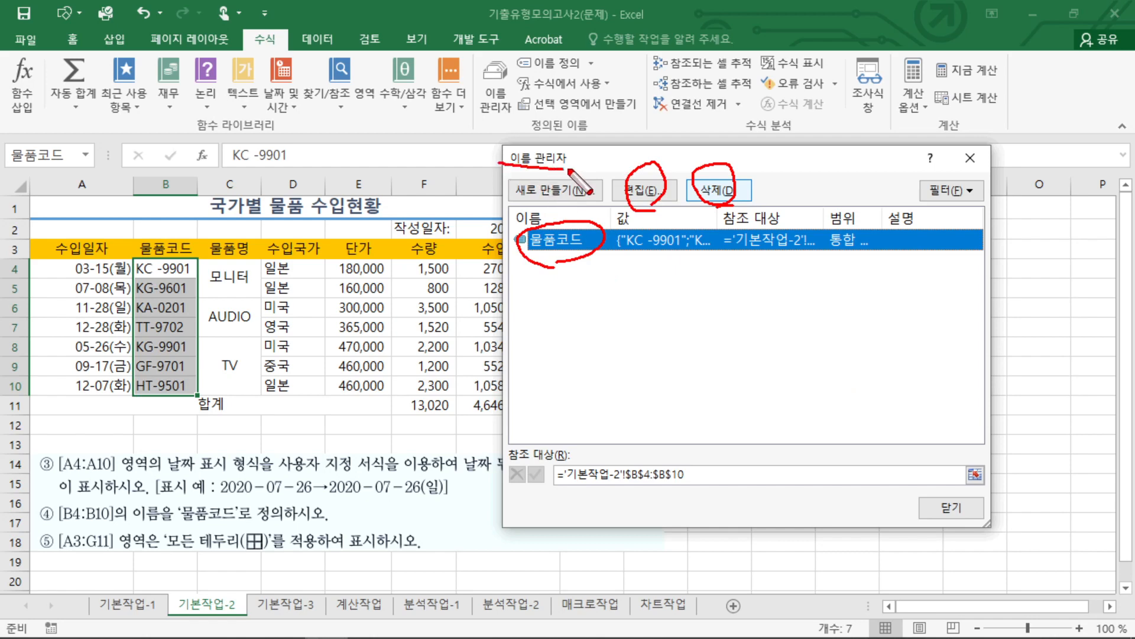
pyautogui.click(951, 508)
pyautogui.click(444, 303)
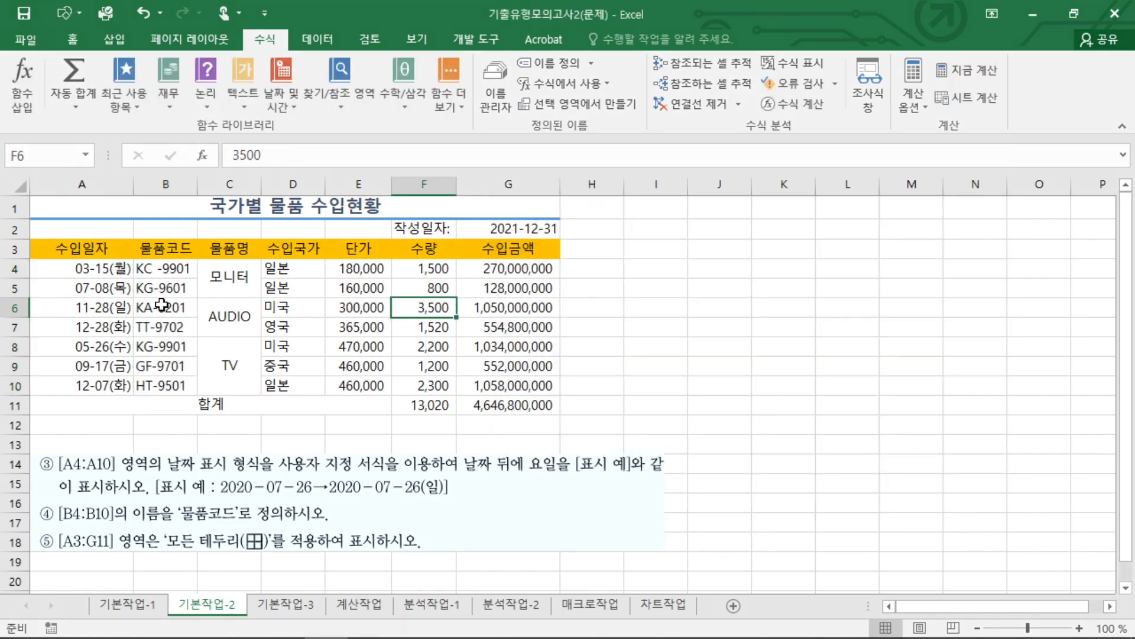
pyautogui.moveTo(165, 269); pyautogui.dragTo(166, 386)
pyautogui.click(423, 347)
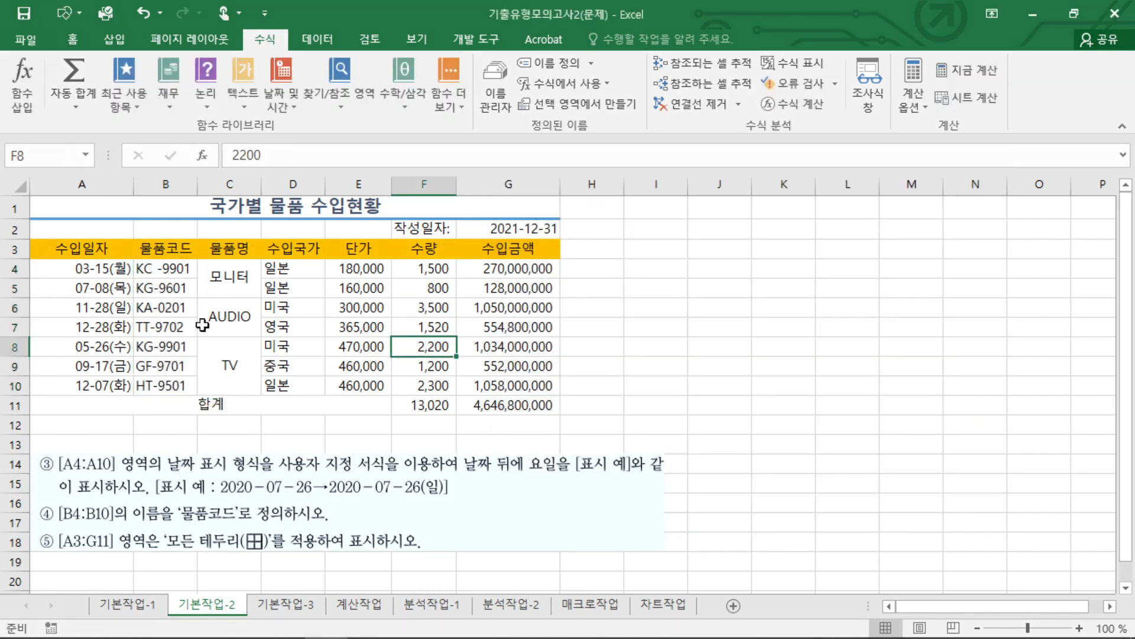
# Apply all borders (모든 테두리) to the table range A3:G11.
pyautogui.moveTo(71, 245); pyautogui.dragTo(539, 400)
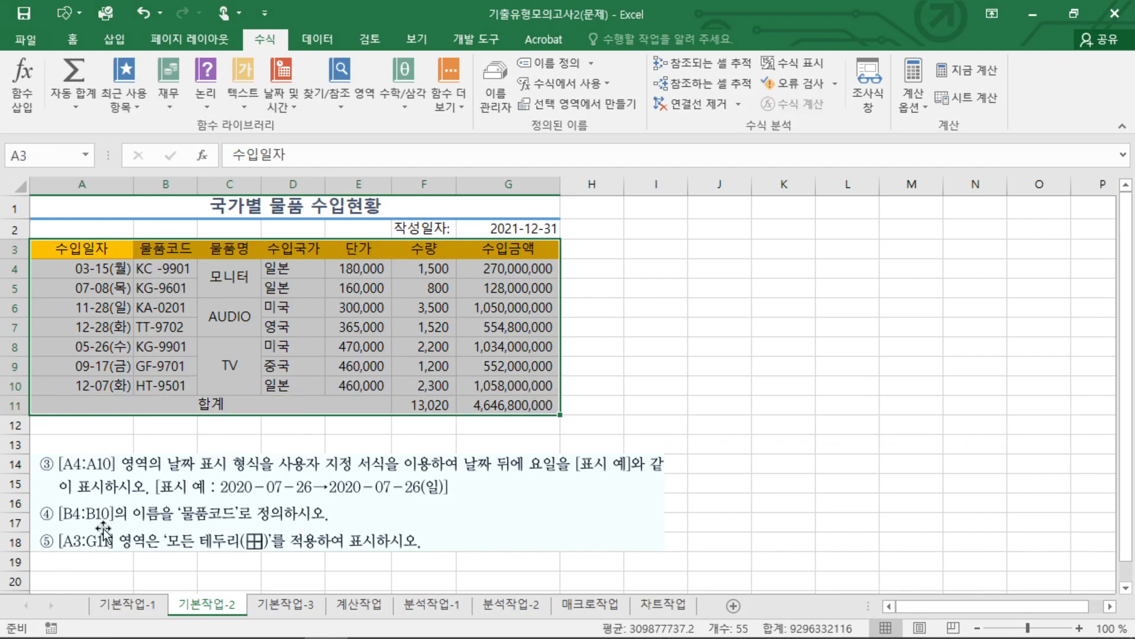
pyautogui.click(83, 35)
pyautogui.click(191, 93)
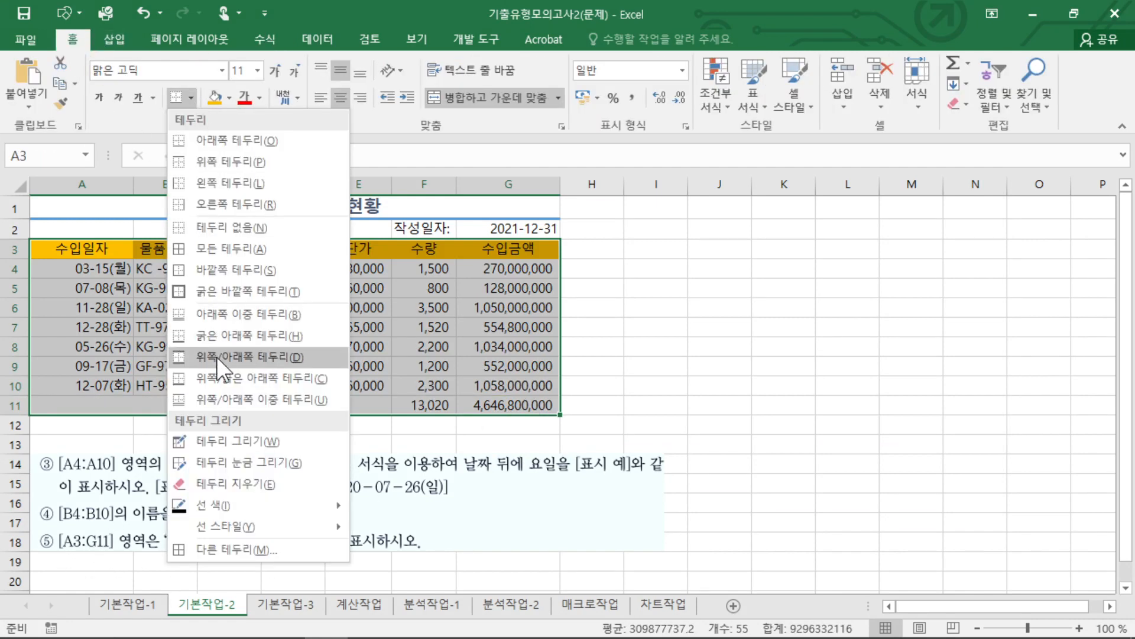
pyautogui.click(228, 249)
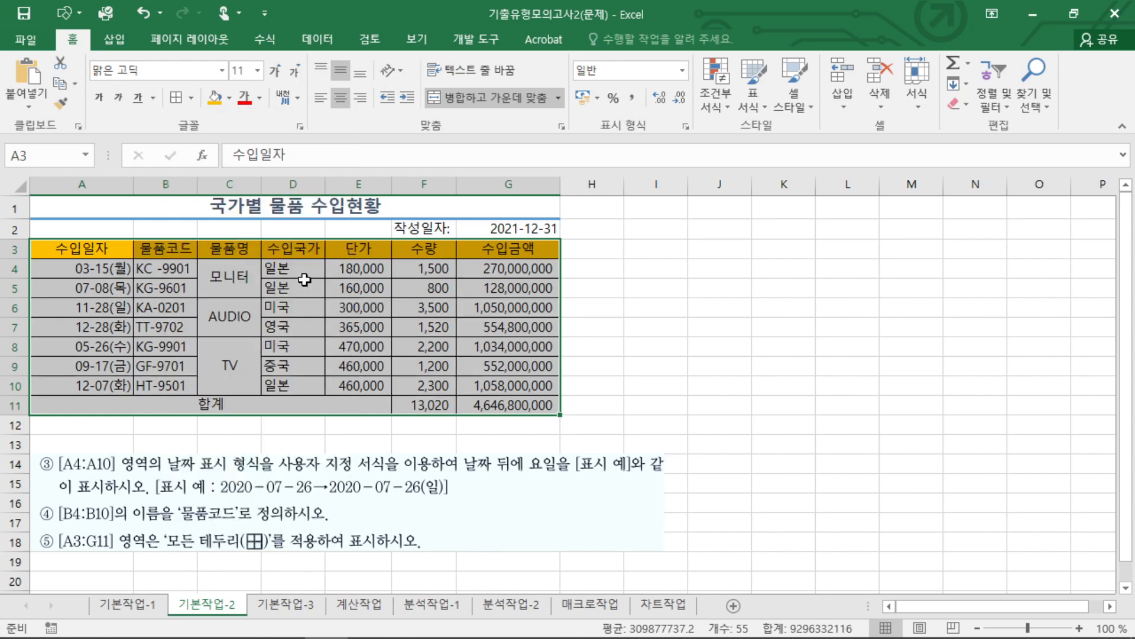
pyautogui.click(787, 402)
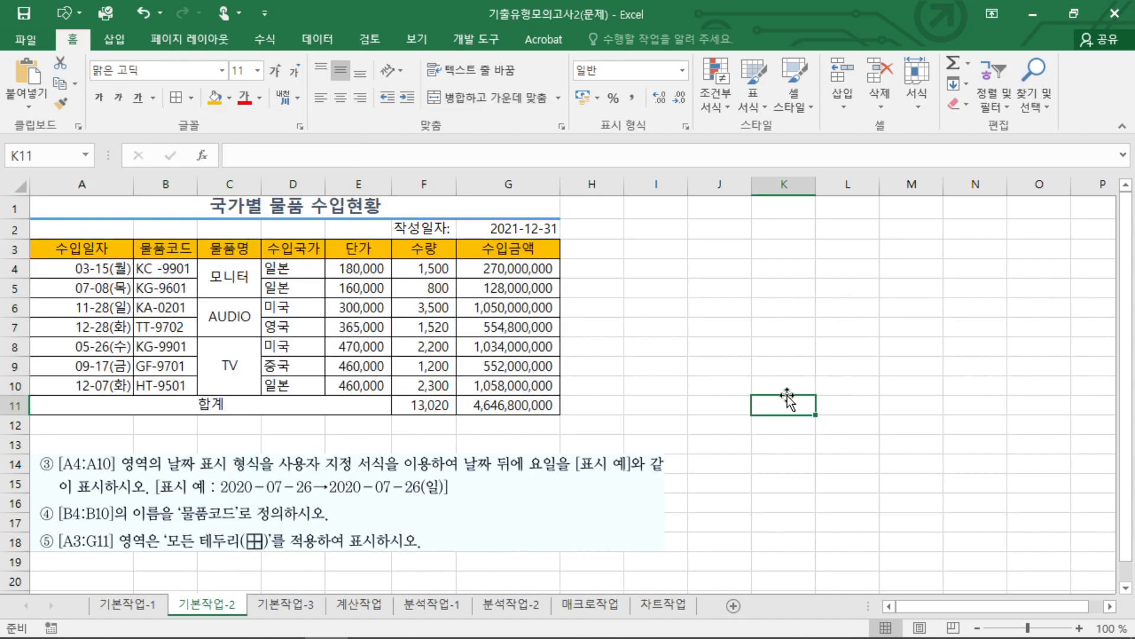
# Delete the instruction picture with items ③ to ⑤ below the table.
pyautogui.click(655, 455)
pyautogui.press('Delete')
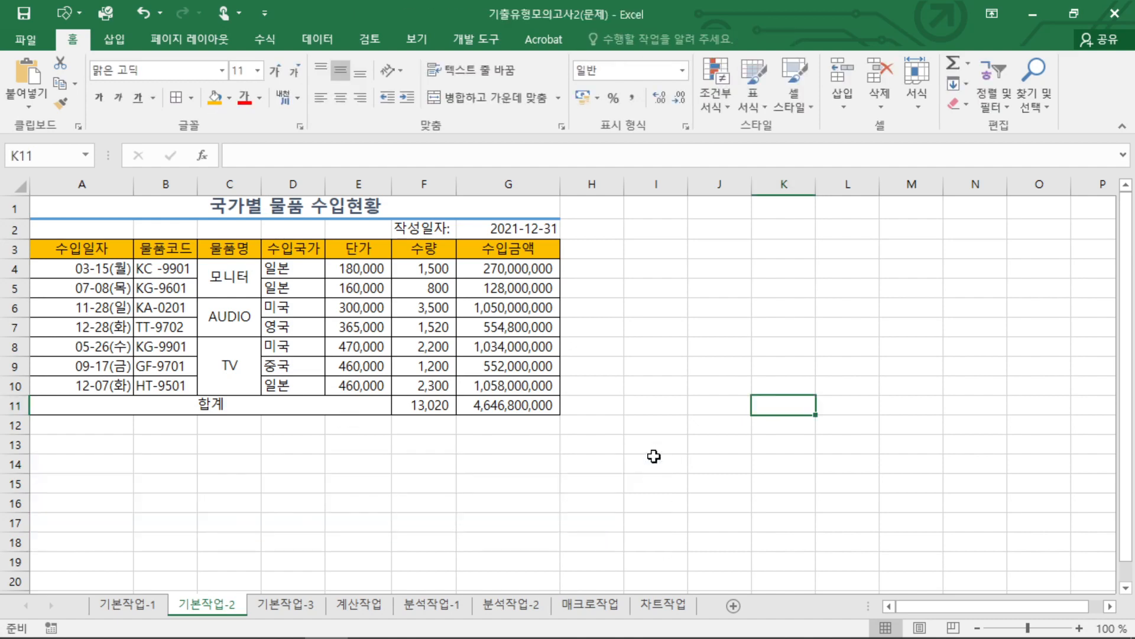
pyautogui.click(593, 366)
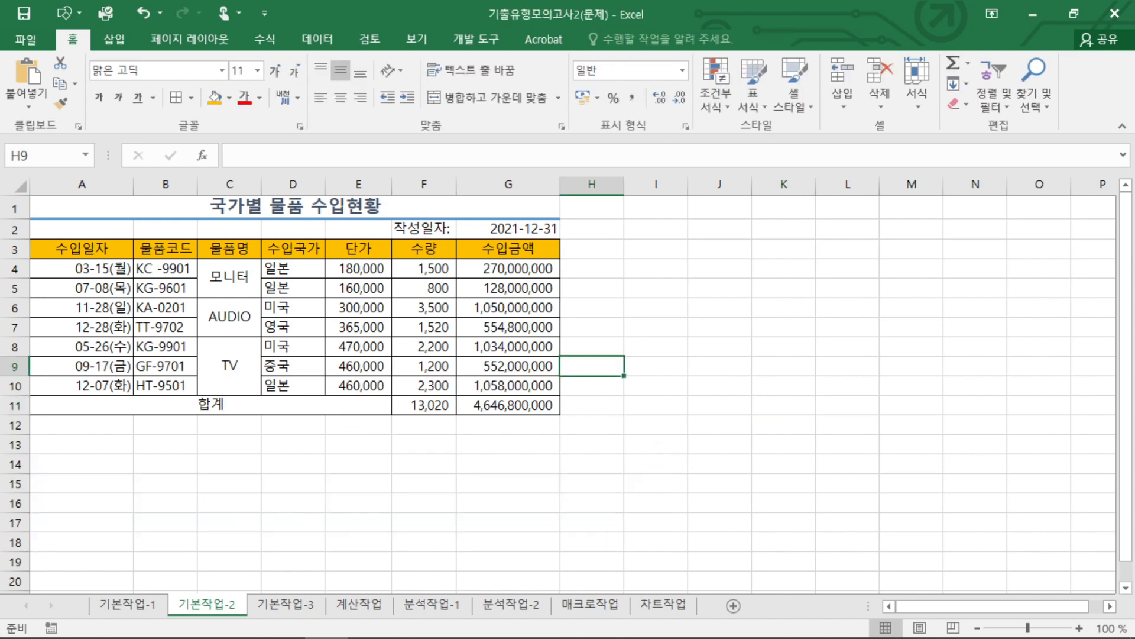
# Switch to the 기본작업-3 sheet and read the auto filter conditions for 부서명 and 평균 in its instructions.
pyautogui.click(286, 603)
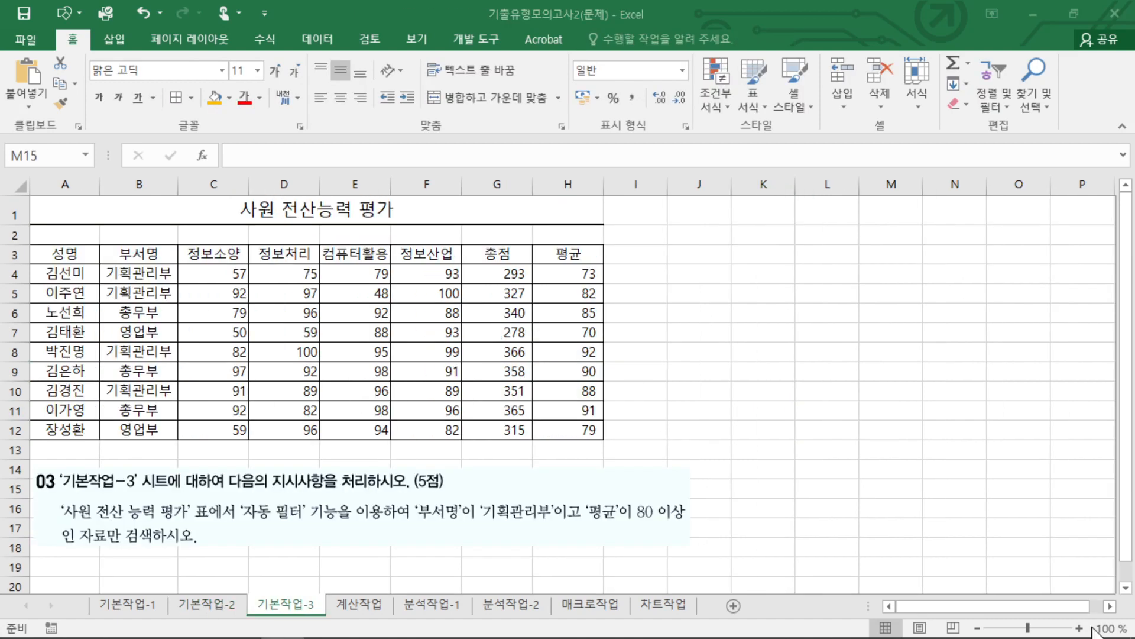
pyautogui.click(574, 412)
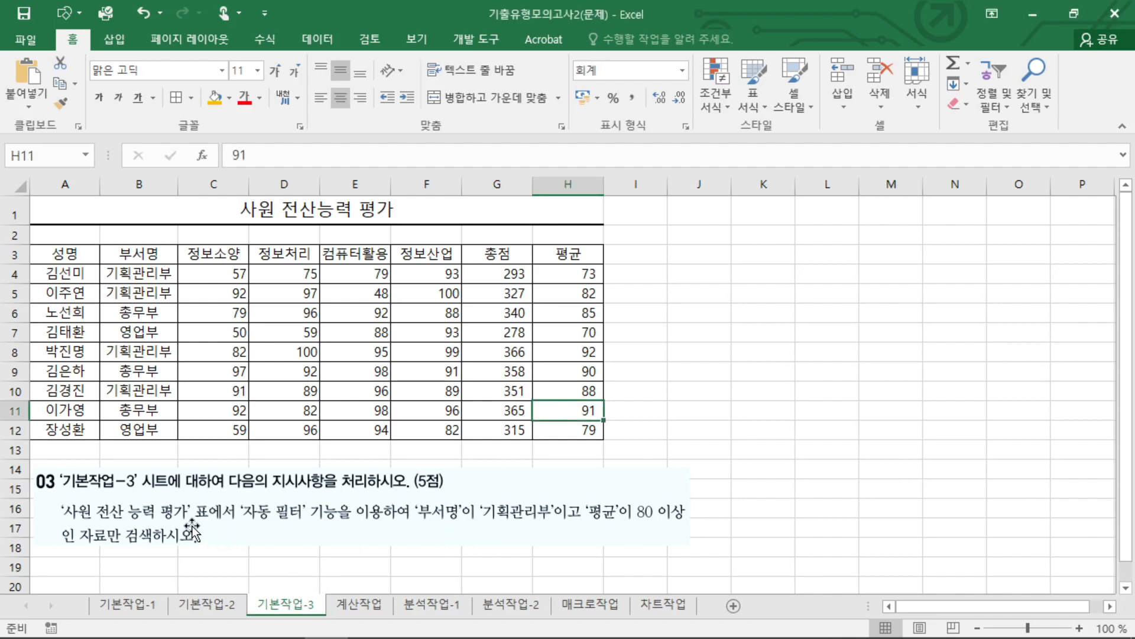
pyautogui.hotkey('ctrl', '2')
pyautogui.moveTo(273, 526)
pyautogui.mouseDown()
pyautogui.moveTo(238, 525)
pyautogui.moveTo(288, 529)
pyautogui.moveTo(249, 529)
pyautogui.mouseUp()
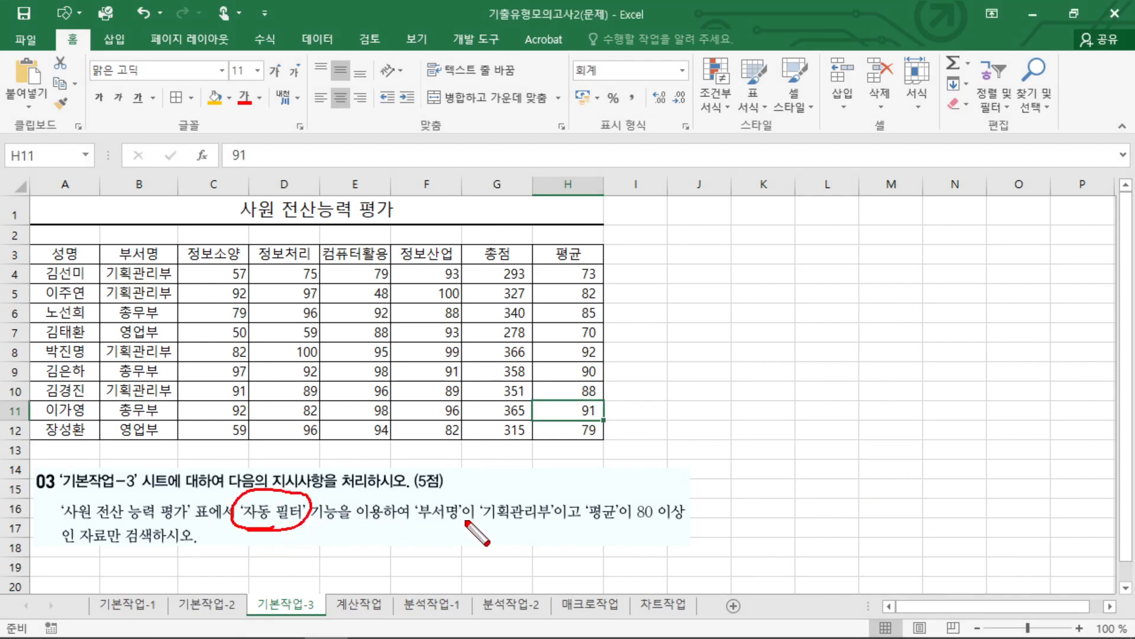
pyautogui.moveTo(420, 516); pyautogui.dragTo(673, 521)
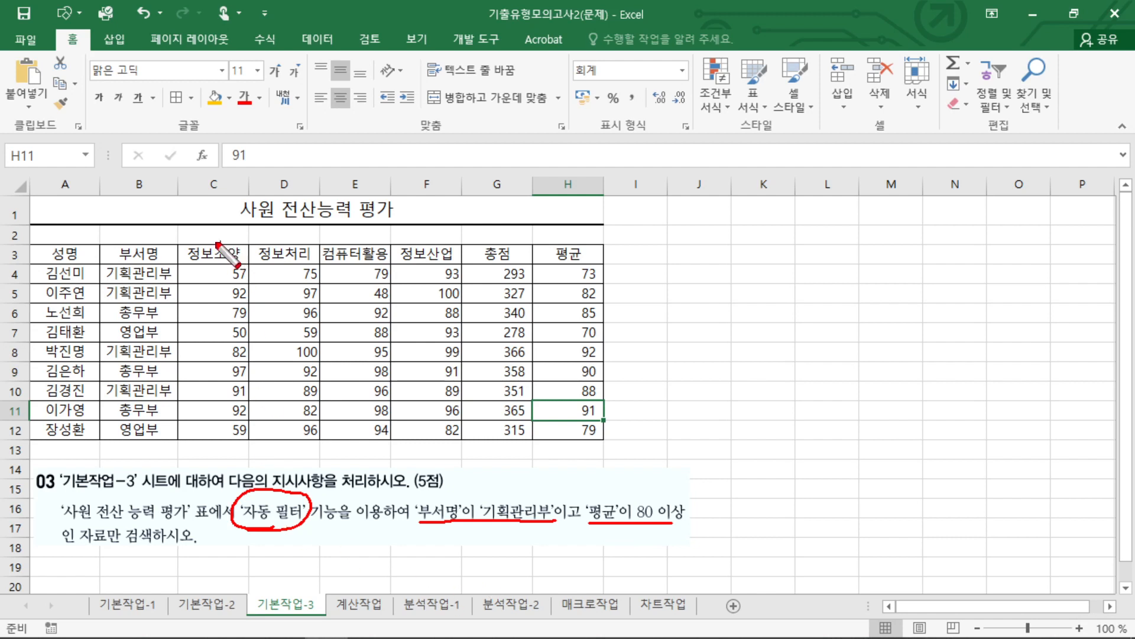
# Check which rows of the 사원 전산능력 평가 table meet the 기획관리부 and 평균 80 or more conditions.
pyautogui.moveTo(103, 264); pyautogui.dragTo(100, 278)
pyautogui.moveTo(103, 346); pyautogui.dragTo(100, 397)
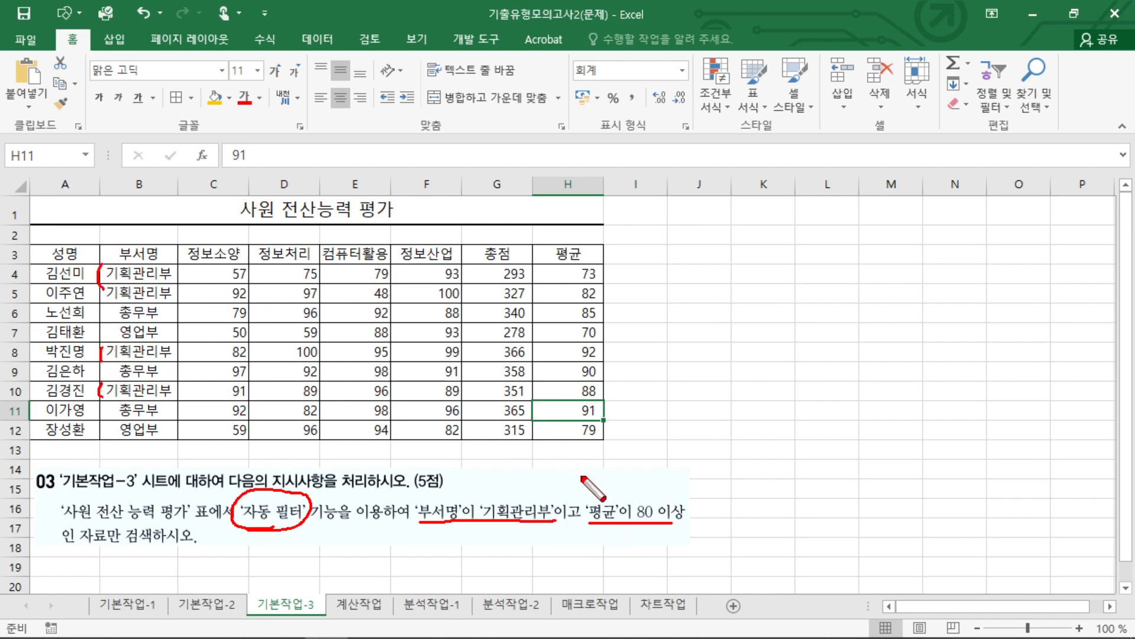
pyautogui.moveTo(581, 297)
pyautogui.mouseDown()
pyautogui.moveTo(594, 307)
pyautogui.moveTo(593, 362)
pyautogui.mouseUp()
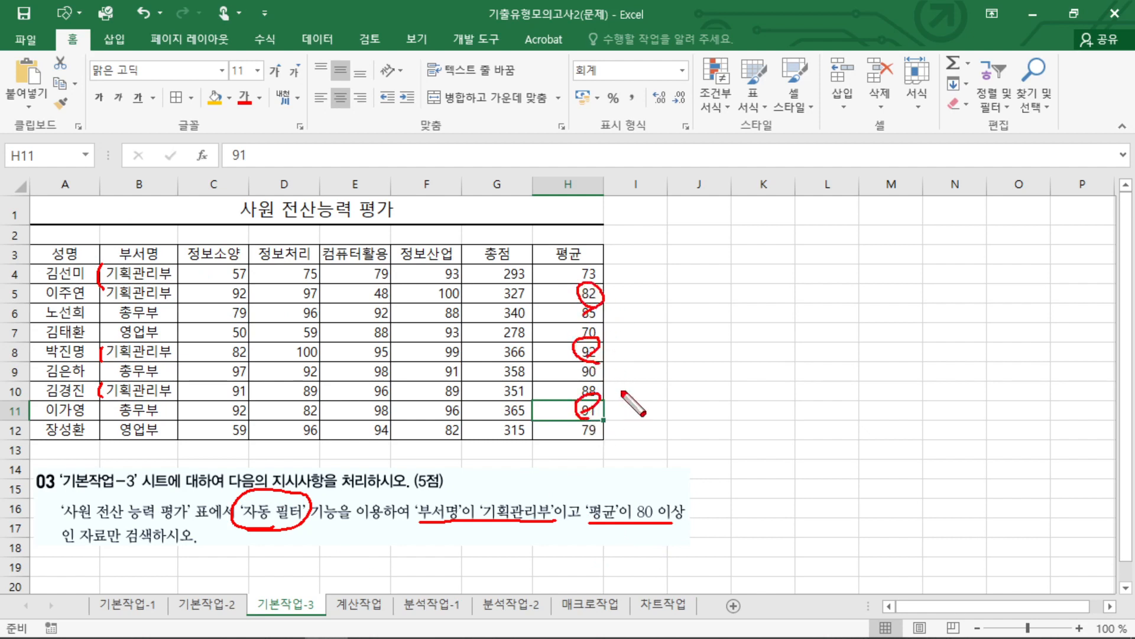
pyautogui.press('Escape')
pyautogui.click(151, 292)
pyautogui.click(479, 320)
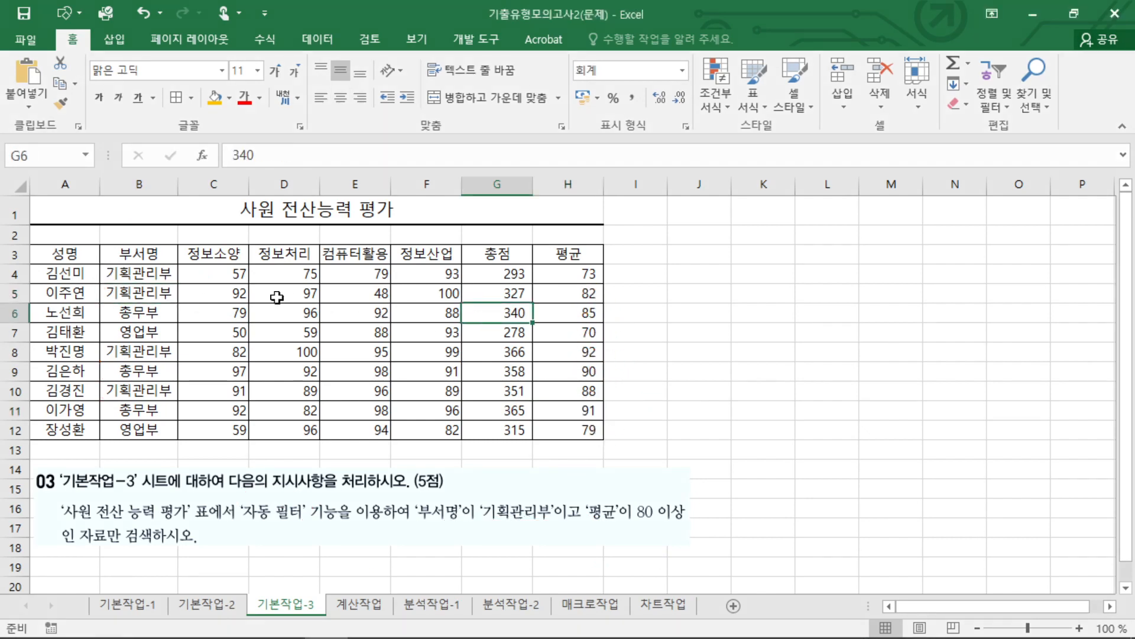
# Turn on the auto filter (자동 필터) for the table range A3:H12.
pyautogui.click(276, 297)
pyautogui.click(240, 319)
pyautogui.moveTo(275, 313); pyautogui.dragTo(291, 300)
pyautogui.moveTo(69, 253); pyautogui.dragTo(583, 437)
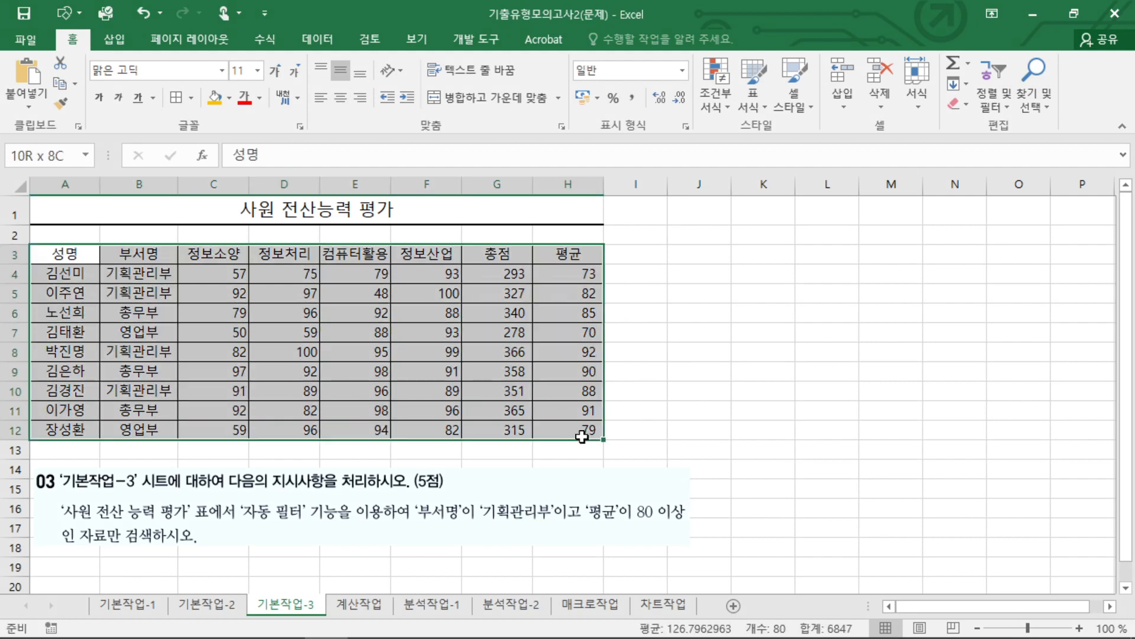
pyautogui.click(317, 39)
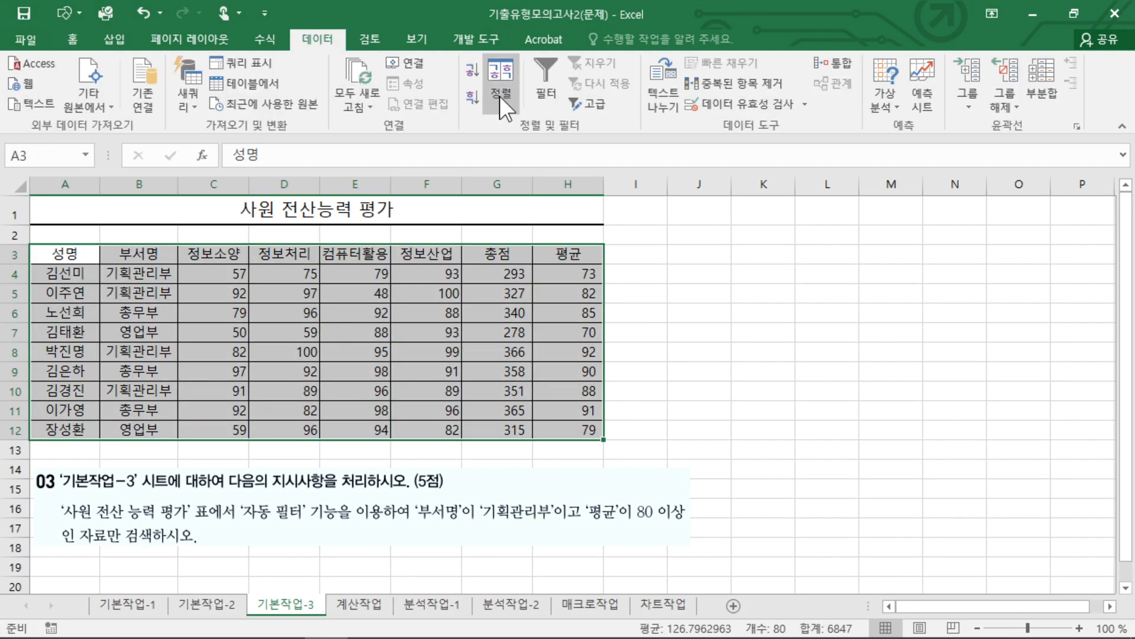
pyautogui.click(544, 94)
pyautogui.click(438, 331)
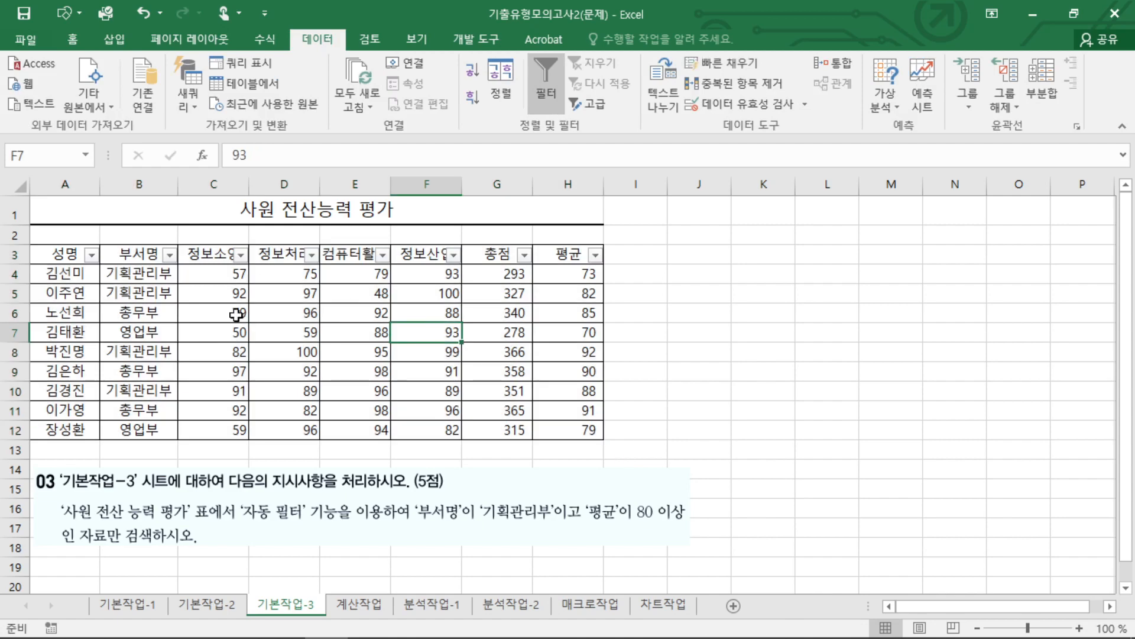
pyautogui.click(249, 258)
pyautogui.click(243, 256)
pyautogui.click(295, 282)
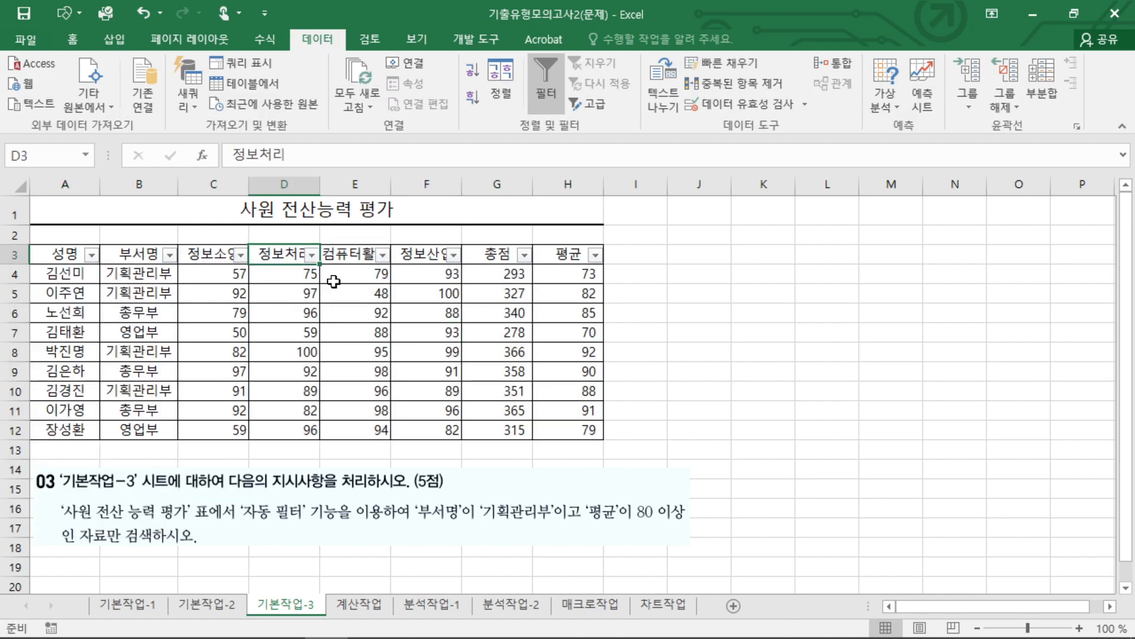
# Examine the filter options available for the 부서명 column named in the instructions.
pyautogui.moveTo(445, 528); pyautogui.dragTo(434, 488)
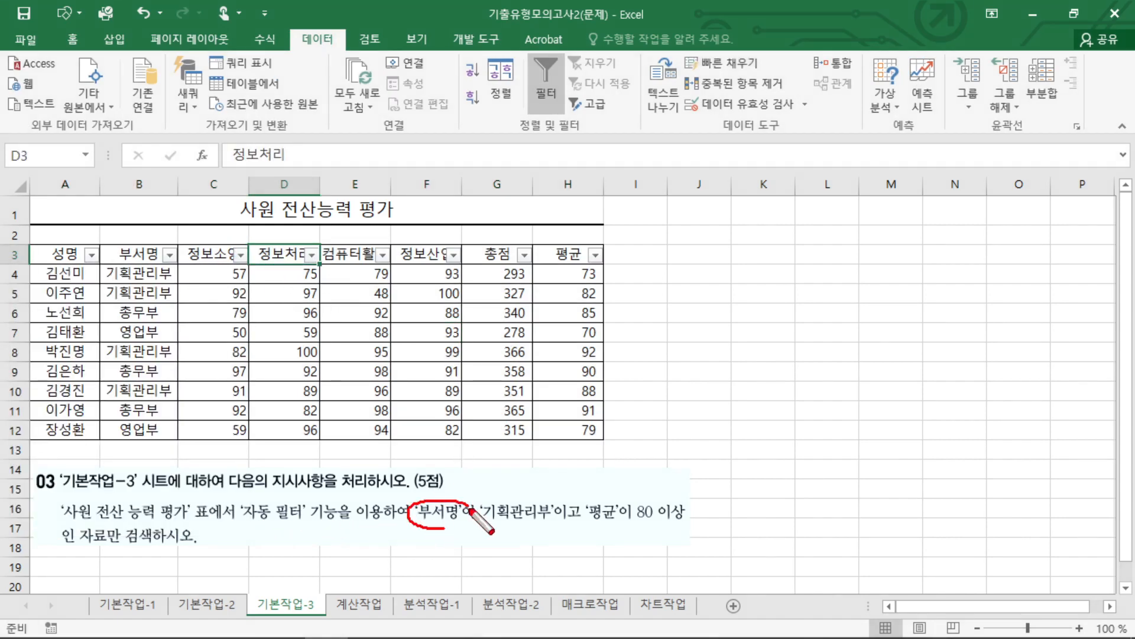
pyautogui.press('Escape')
pyautogui.click(169, 256)
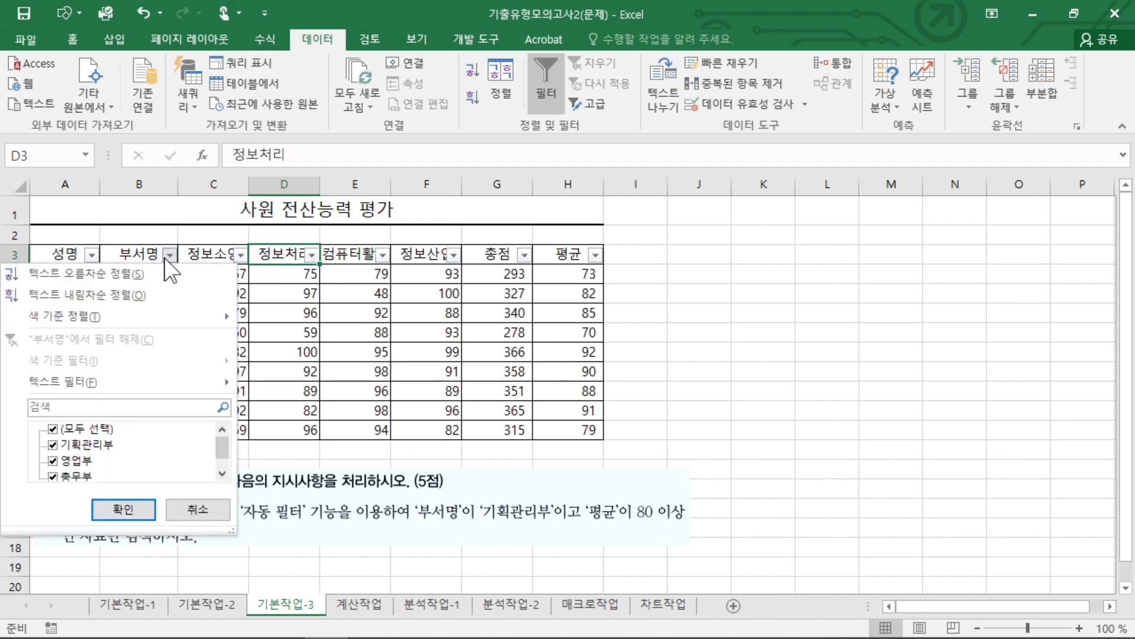
pyautogui.moveTo(101, 379)
pyautogui.press('Escape')
pyautogui.press('Escape')
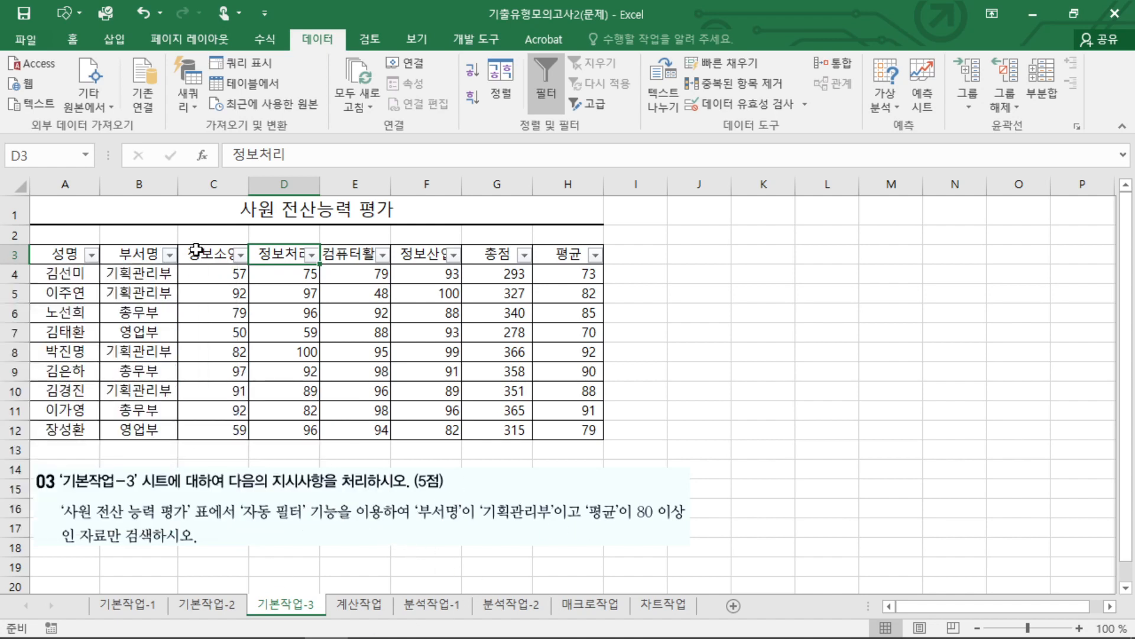
# Filter the 부서명 column with a custom text condition equal to 기획관리부.
pyautogui.click(170, 254)
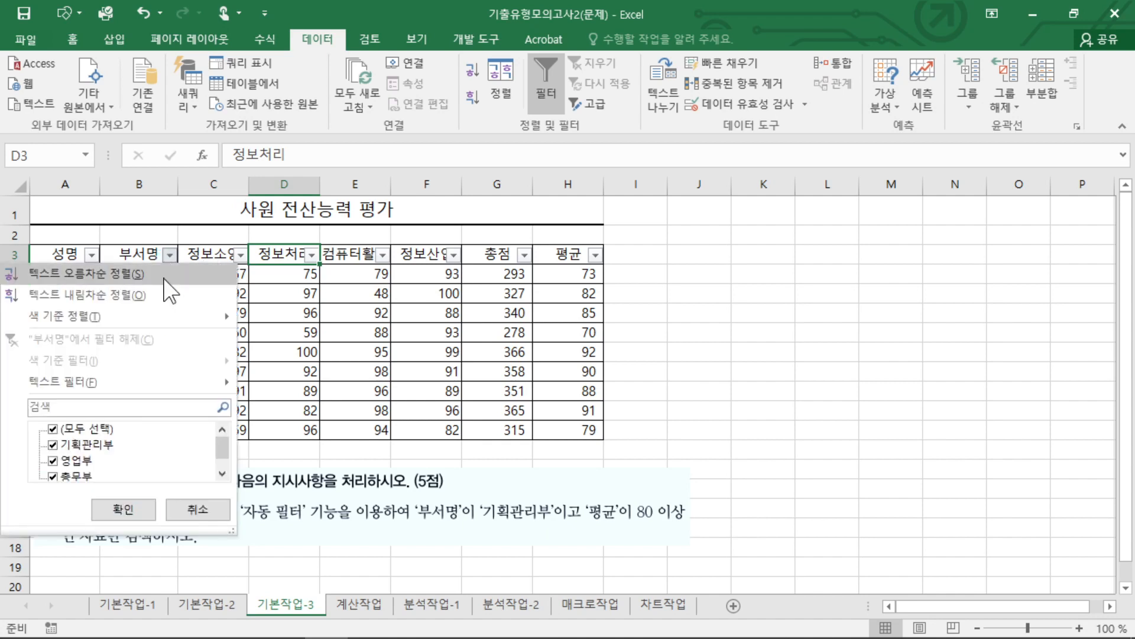
pyautogui.moveTo(157, 379)
pyautogui.click(325, 384)
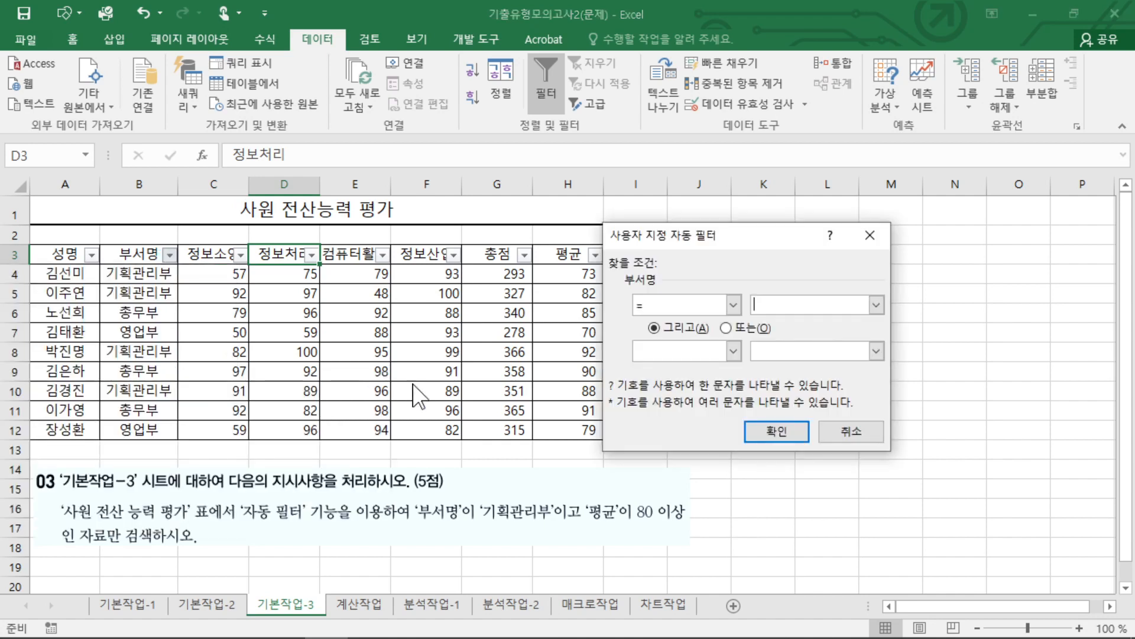
pyautogui.click(875, 306)
pyautogui.click(795, 324)
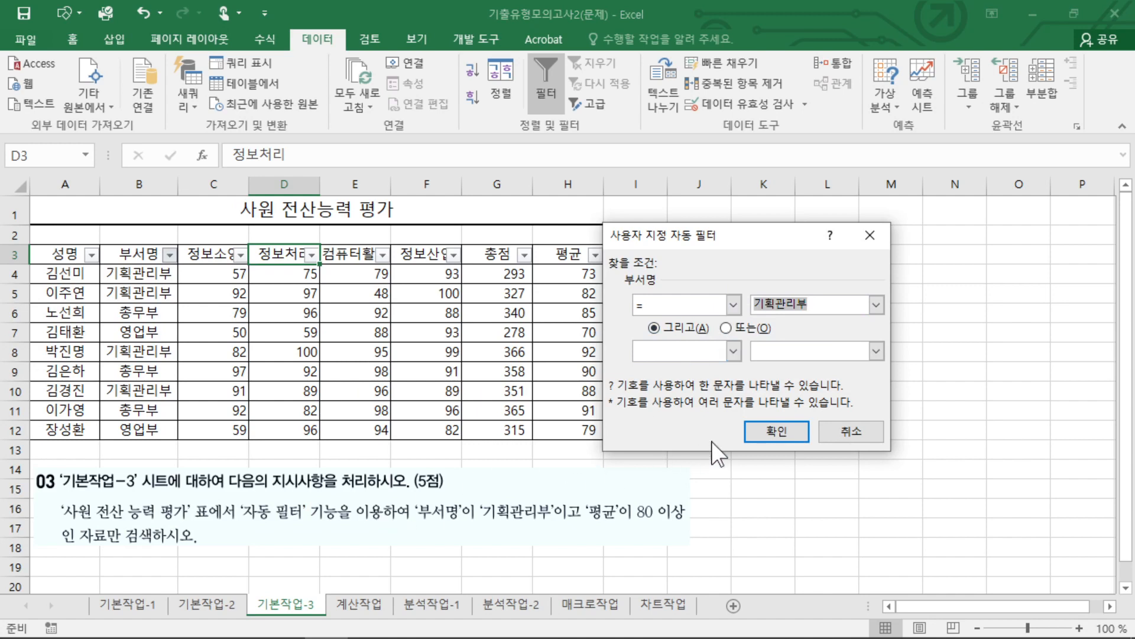
pyautogui.click(783, 432)
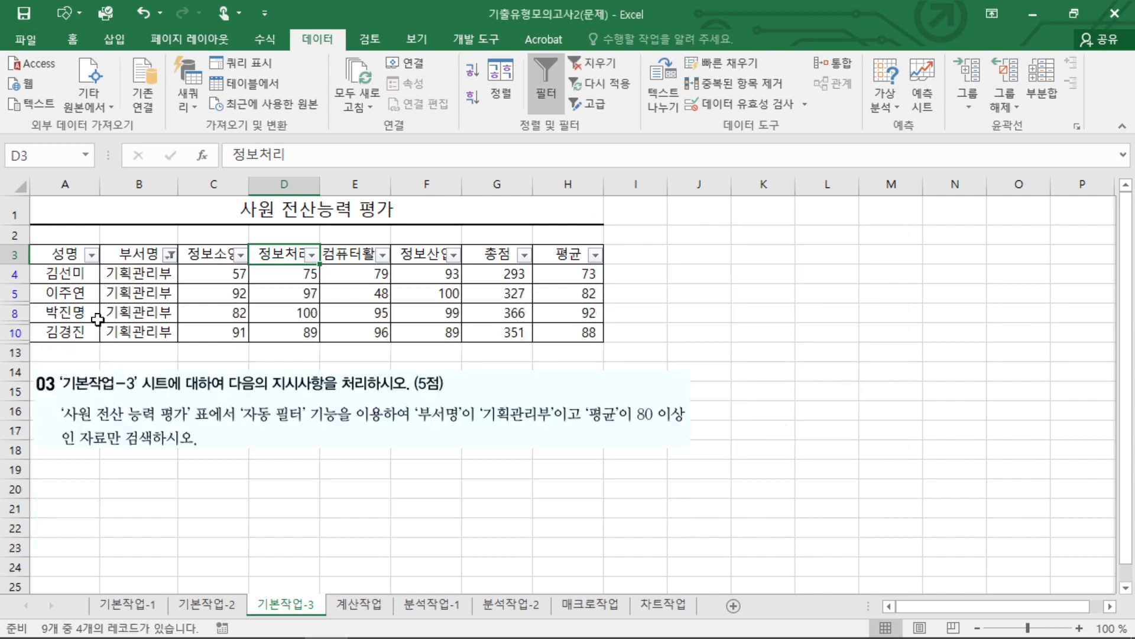
pyautogui.moveTo(133, 278); pyautogui.dragTo(588, 331)
pyautogui.click(509, 314)
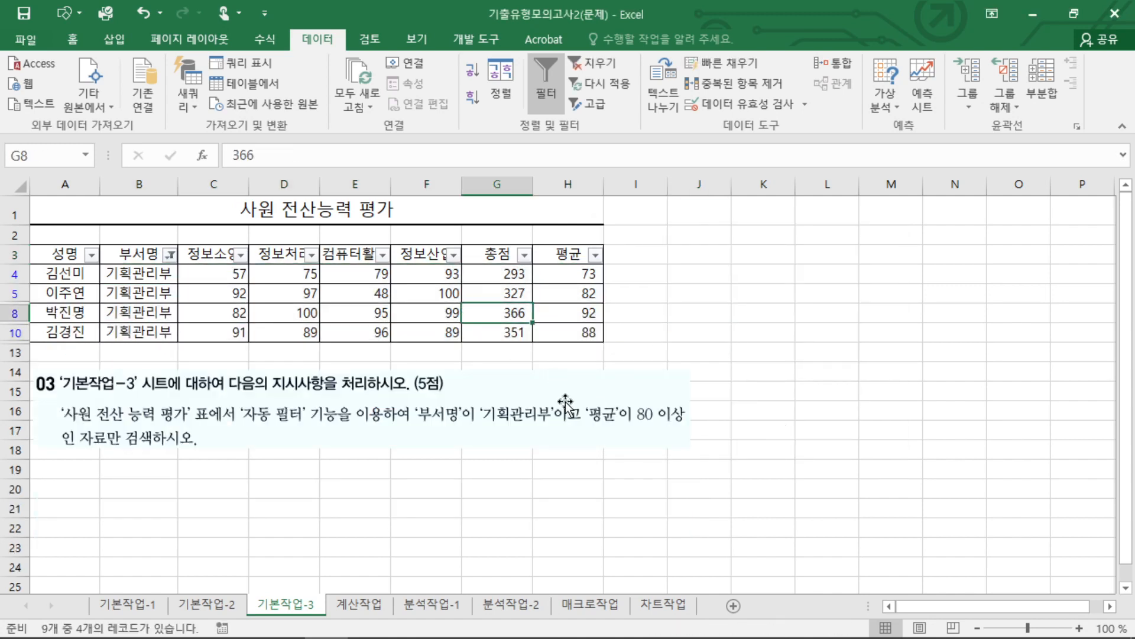
# Filter the 평균 column with a custom number condition of >= 80 and check the filtered rows against both conditions.
pyautogui.click(598, 257)
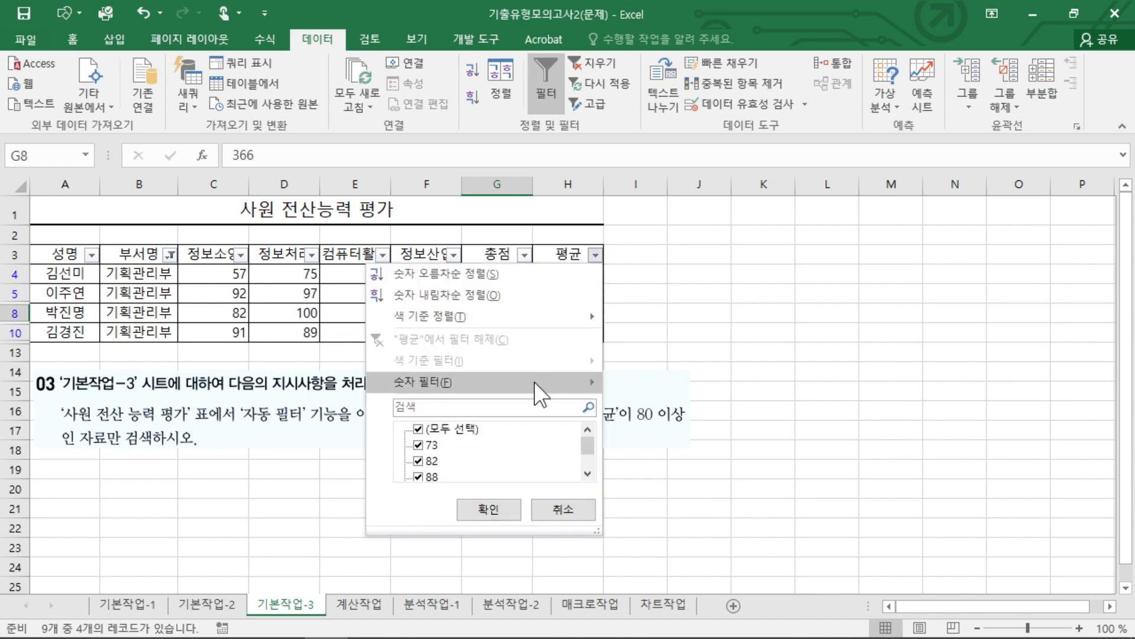
pyautogui.moveTo(535, 383)
pyautogui.click(665, 449)
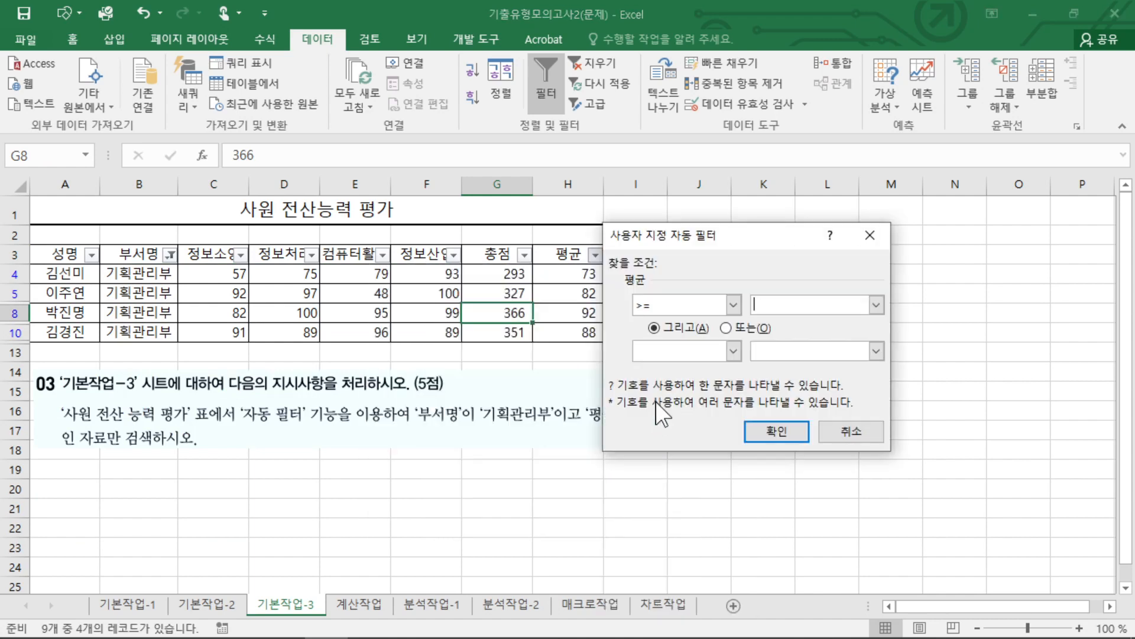
pyautogui.moveTo(621, 307); pyautogui.dragTo(646, 328)
pyautogui.moveTo(789, 290); pyautogui.dragTo(818, 309)
pyautogui.press('Escape')
pyautogui.moveTo(760, 236); pyautogui.dragTo(871, 127)
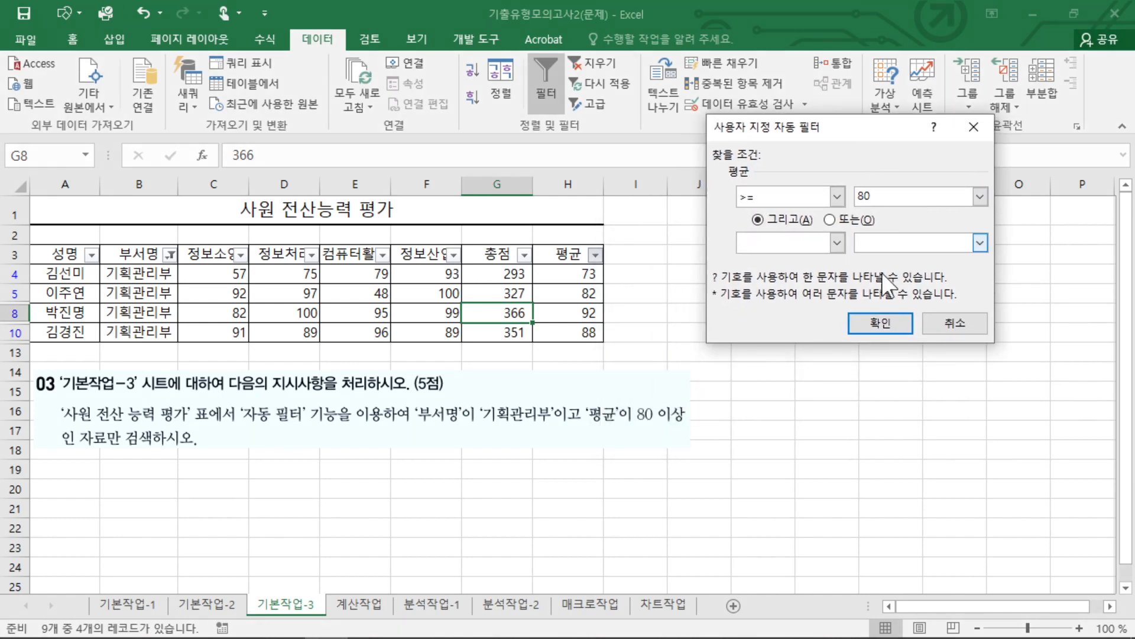
pyautogui.click(876, 325)
pyautogui.click(652, 320)
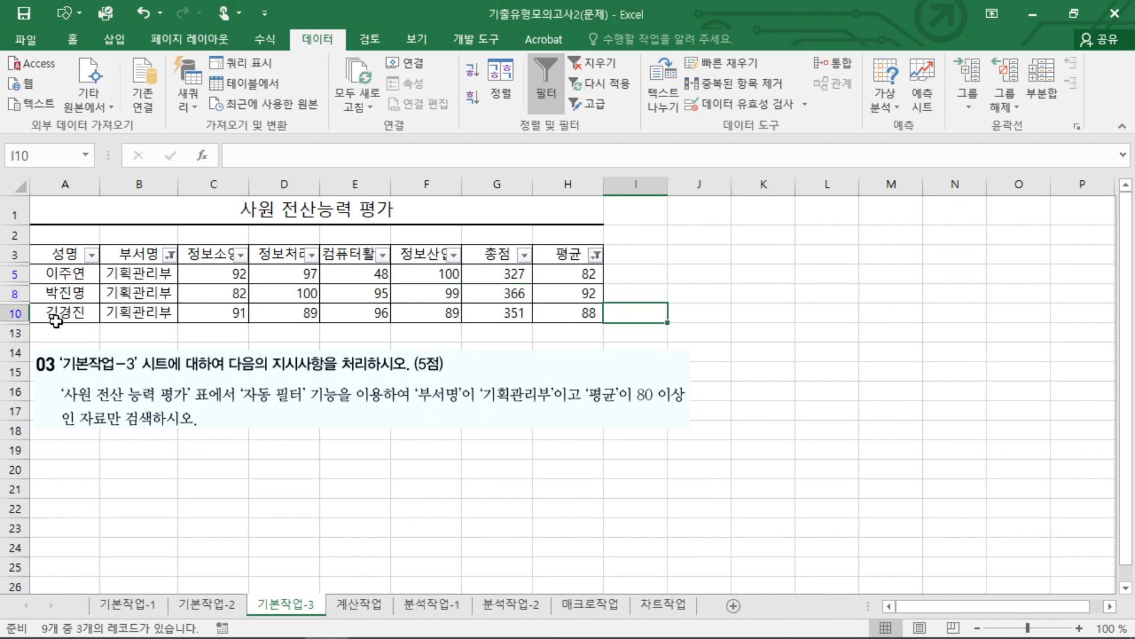
pyautogui.moveTo(105, 273); pyautogui.dragTo(198, 313)
pyautogui.moveTo(550, 274); pyautogui.dragTo(592, 311)
pyautogui.click(696, 295)
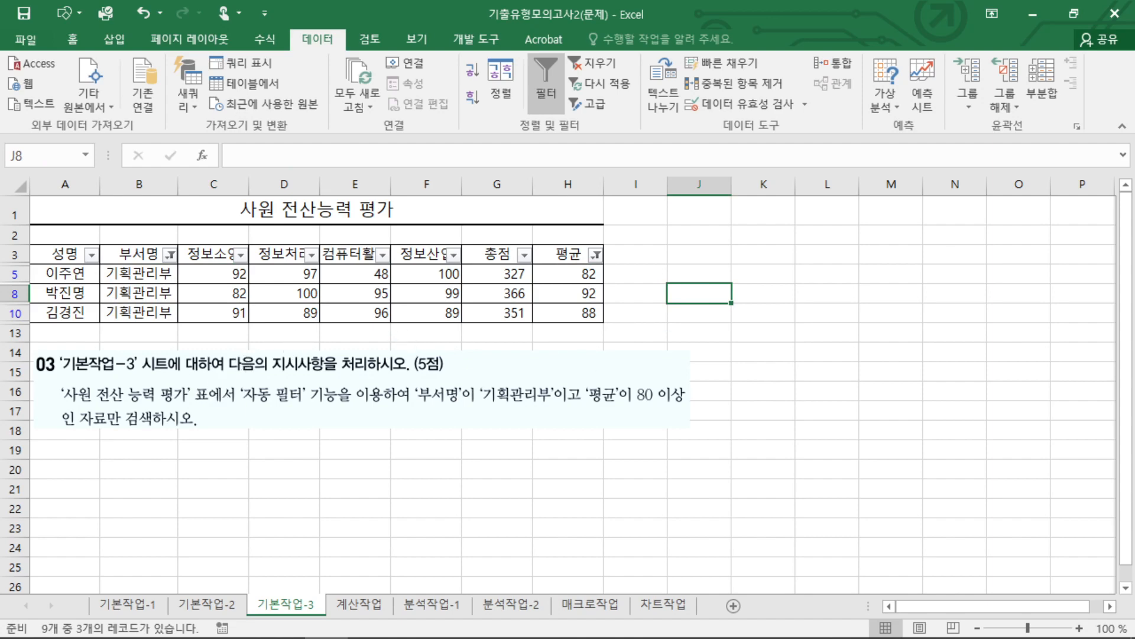
# Switch to the 계산작업 sheet and read the [표1] instructions for computing 나이 with YEAR, TODAY and LEFT.
pyautogui.hotkey('ctrl', 'pagedown')
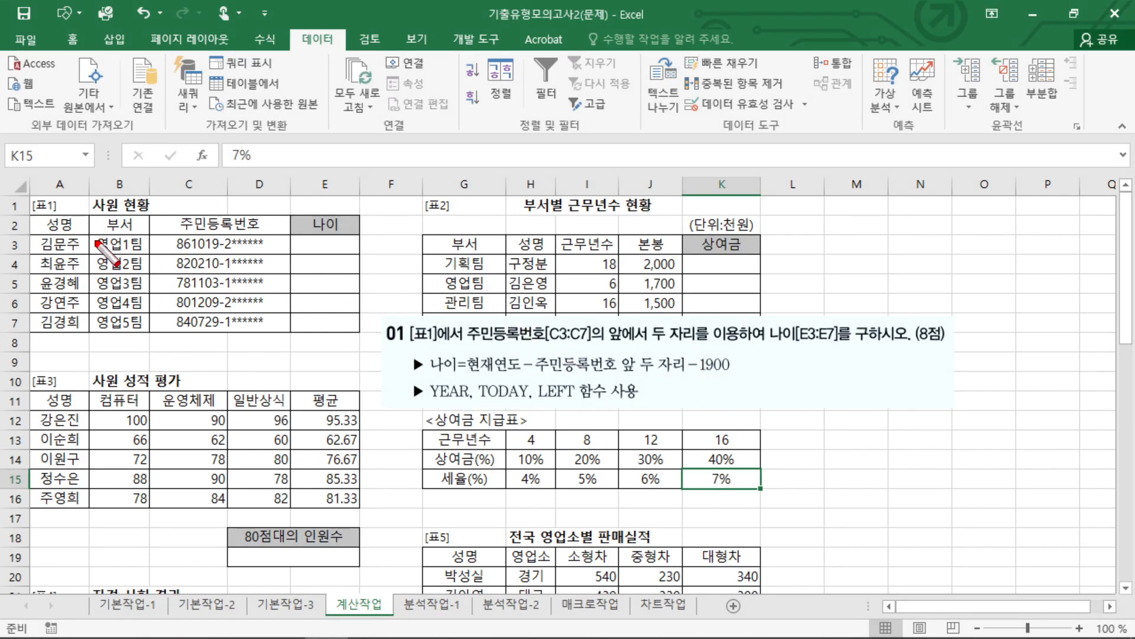
pyautogui.moveTo(175, 253)
pyautogui.mouseDown()
pyautogui.moveTo(195, 234)
pyautogui.moveTo(199, 252)
pyautogui.mouseUp()
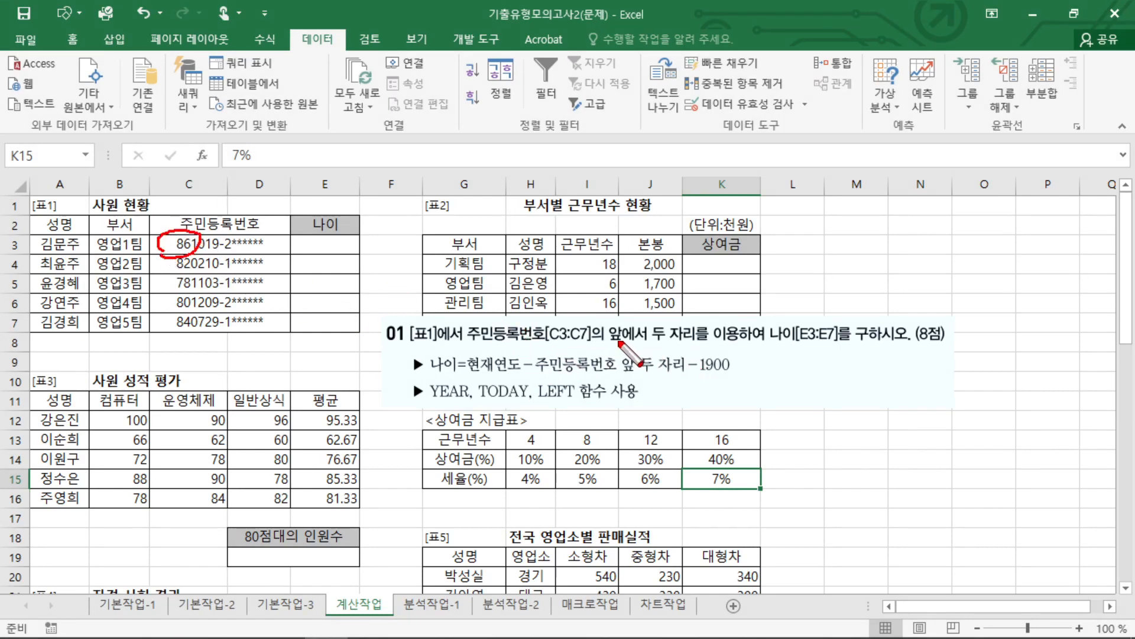
pyautogui.moveTo(538, 336); pyautogui.dragTo(704, 344)
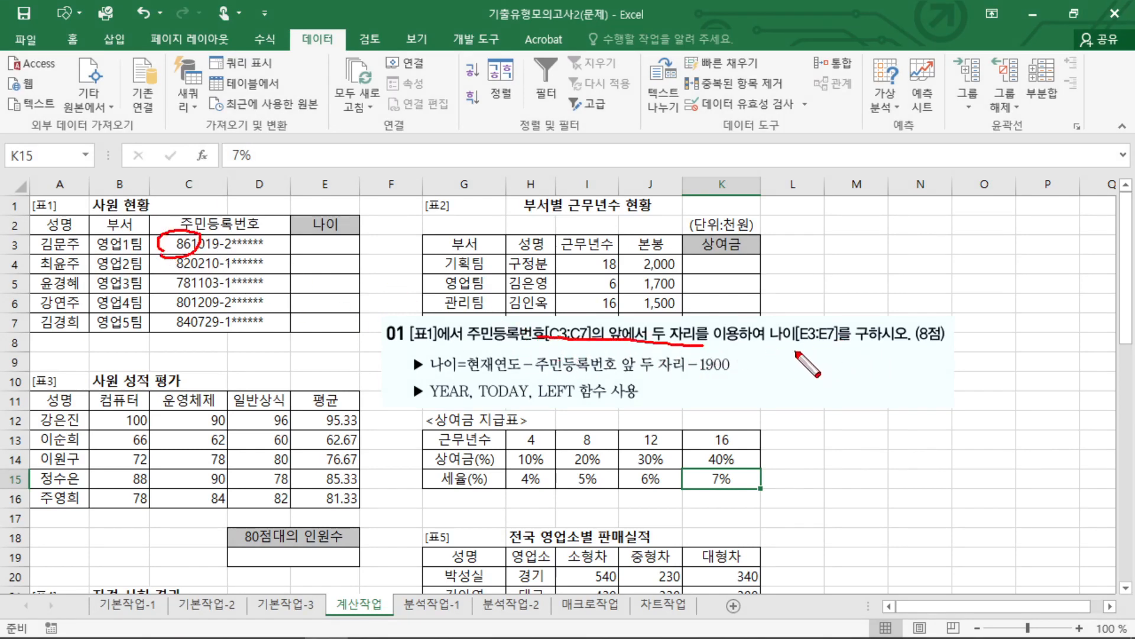
pyautogui.moveTo(476, 371); pyautogui.dragTo(730, 371)
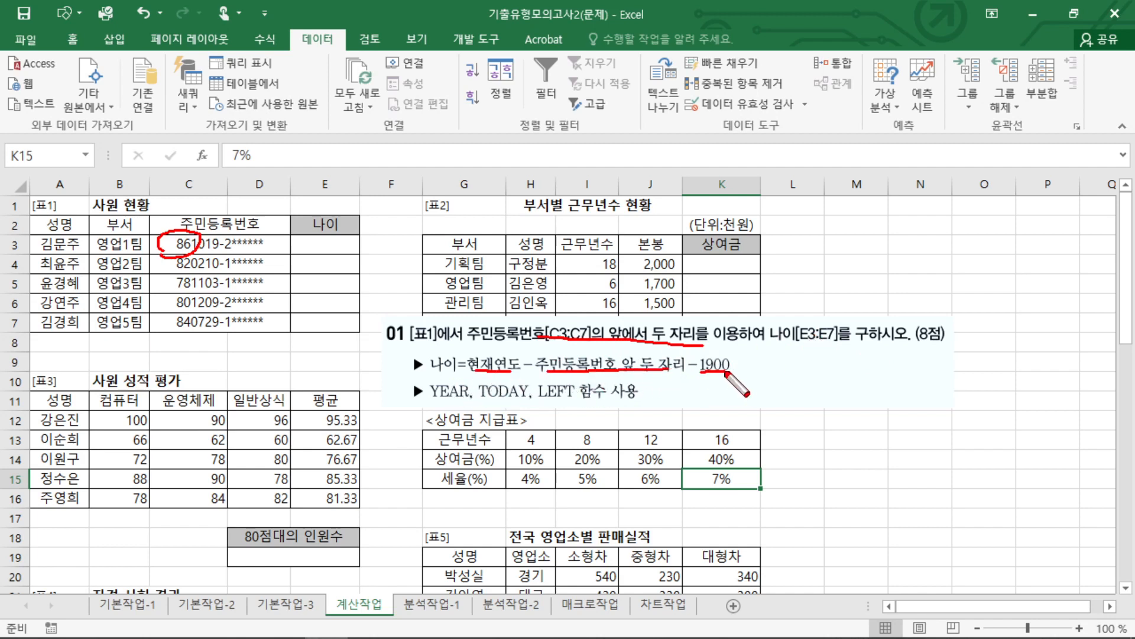
pyautogui.press('Escape')
# Enter =YEAR(TODAY()) in E3 and compare its result with the current year required in the 나이 formula.
pyautogui.click(341, 245)
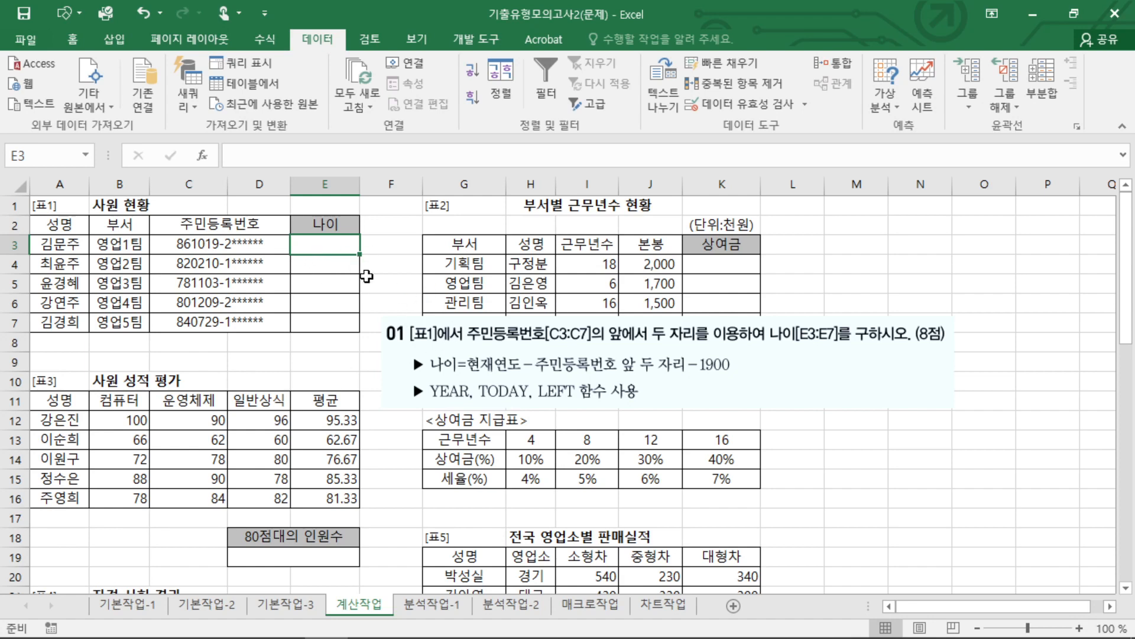
pyautogui.write('=')
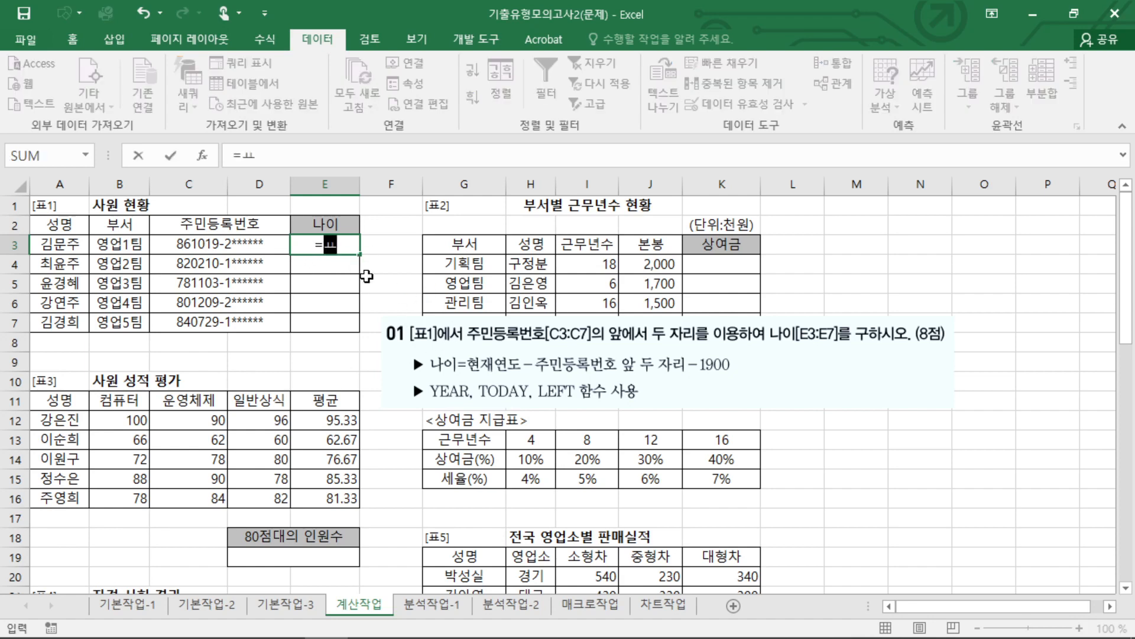
pyautogui.write('y')
pyautogui.press('Tab')
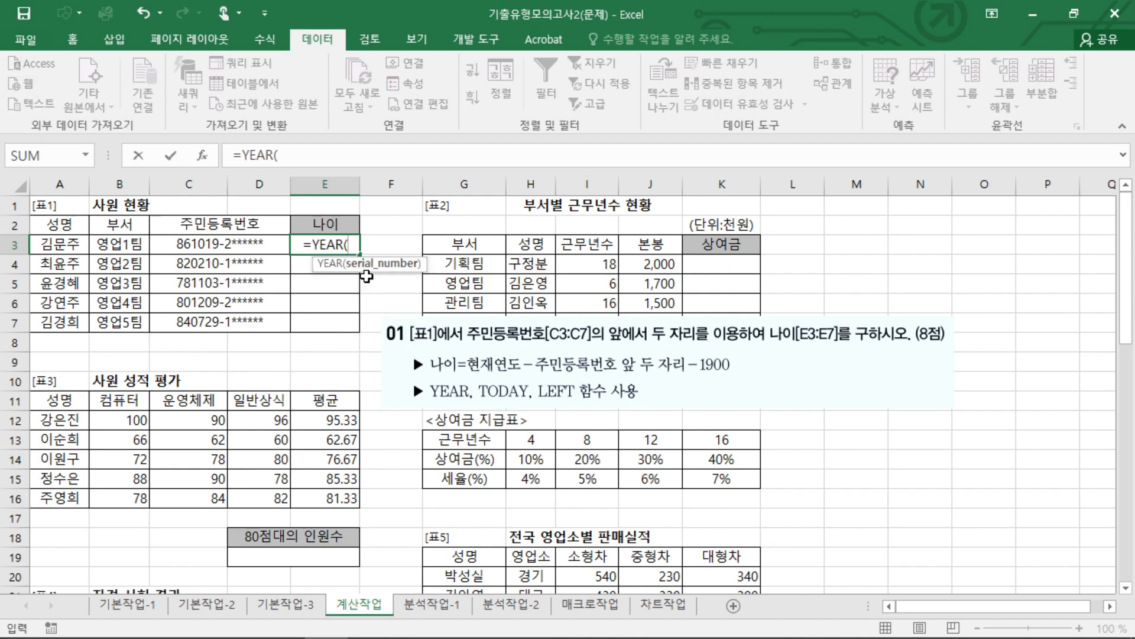
pyautogui.write('to')
pyautogui.press('Tab')
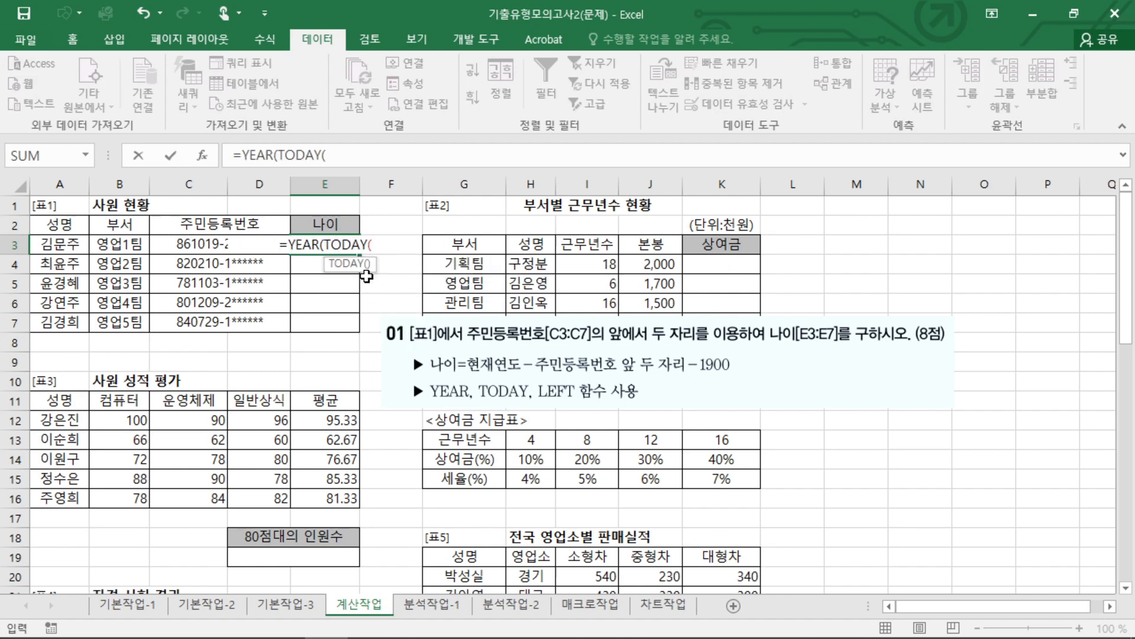
pyautogui.write(')')
pyautogui.press('Tab')
pyautogui.click(329, 247)
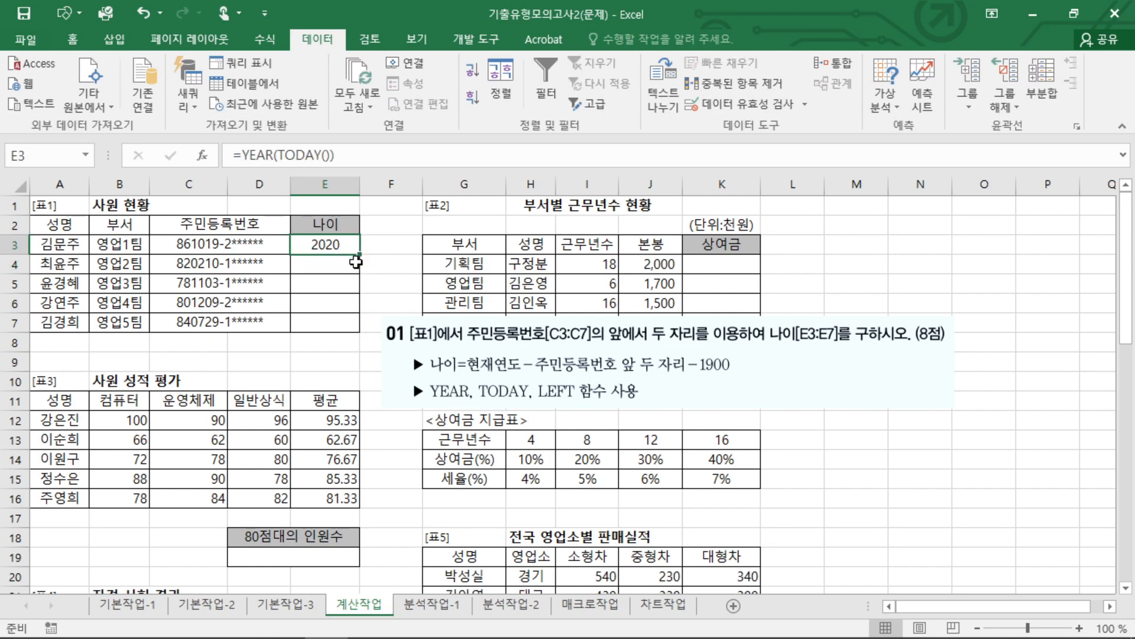
pyautogui.moveTo(343, 235); pyautogui.dragTo(324, 283)
pyautogui.moveTo(475, 375); pyautogui.dragTo(496, 379)
pyautogui.press('Escape')
# Extend the 나이 formula in E3 by subtracting the first two digits of 주민등록번호 with LEFT(C3,2).
pyautogui.doubleClick(346, 243)
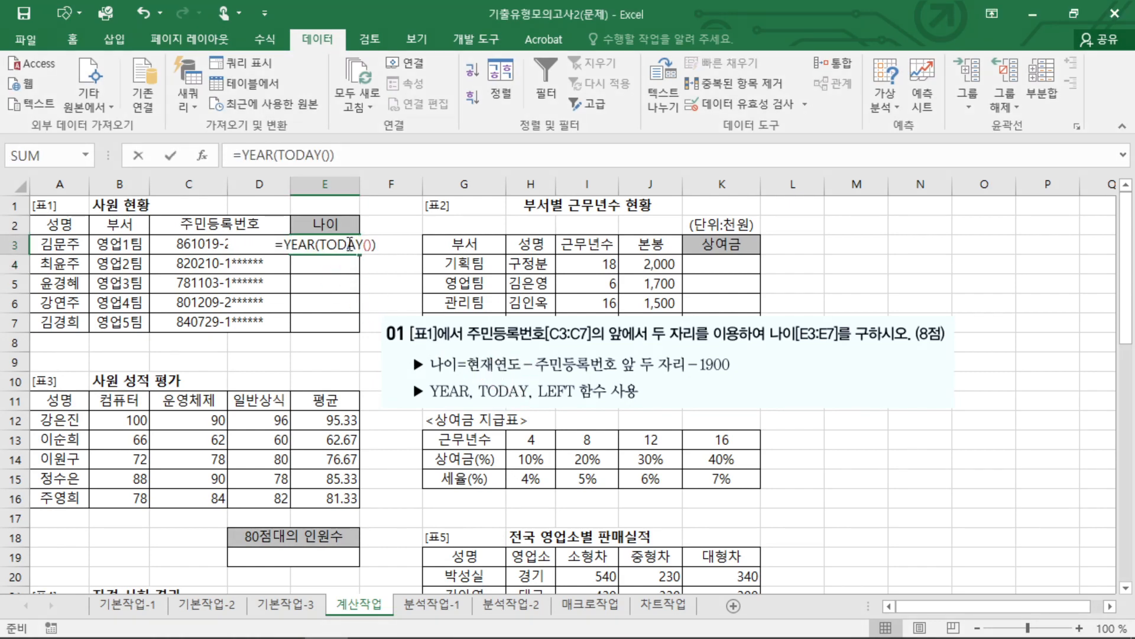
pyautogui.click(388, 249)
pyautogui.write('-le')
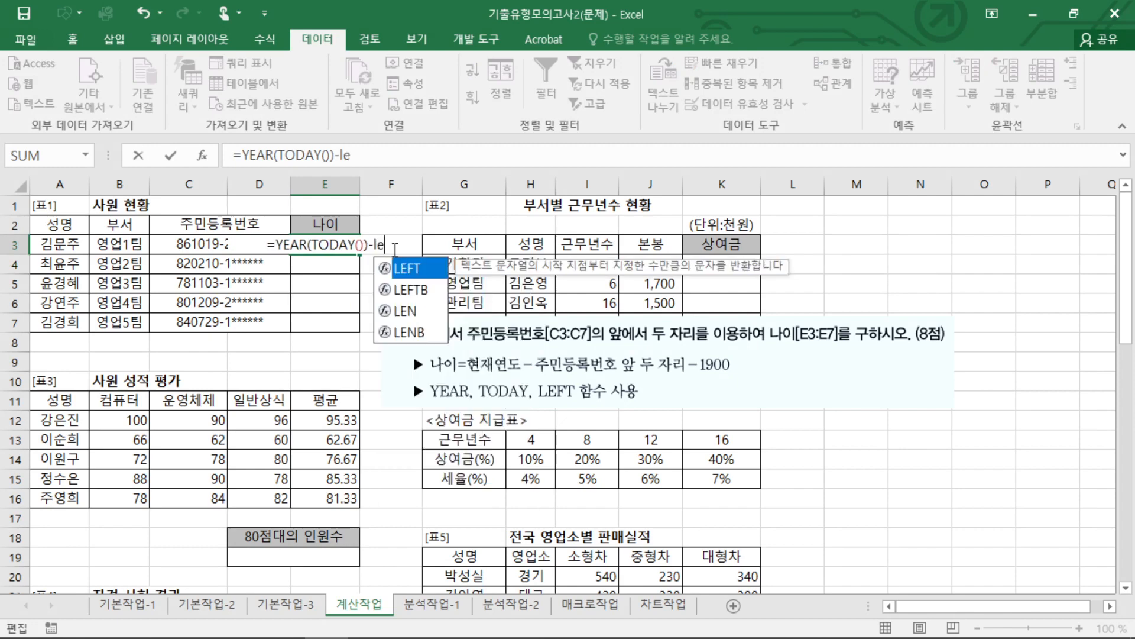
pyautogui.press('Tab')
pyautogui.press('BackSpace')
pyautogui.press('BackSpace')
pyautogui.press('BackSpace')
pyautogui.press('BackSpace')
pyautogui.press('BackSpace')
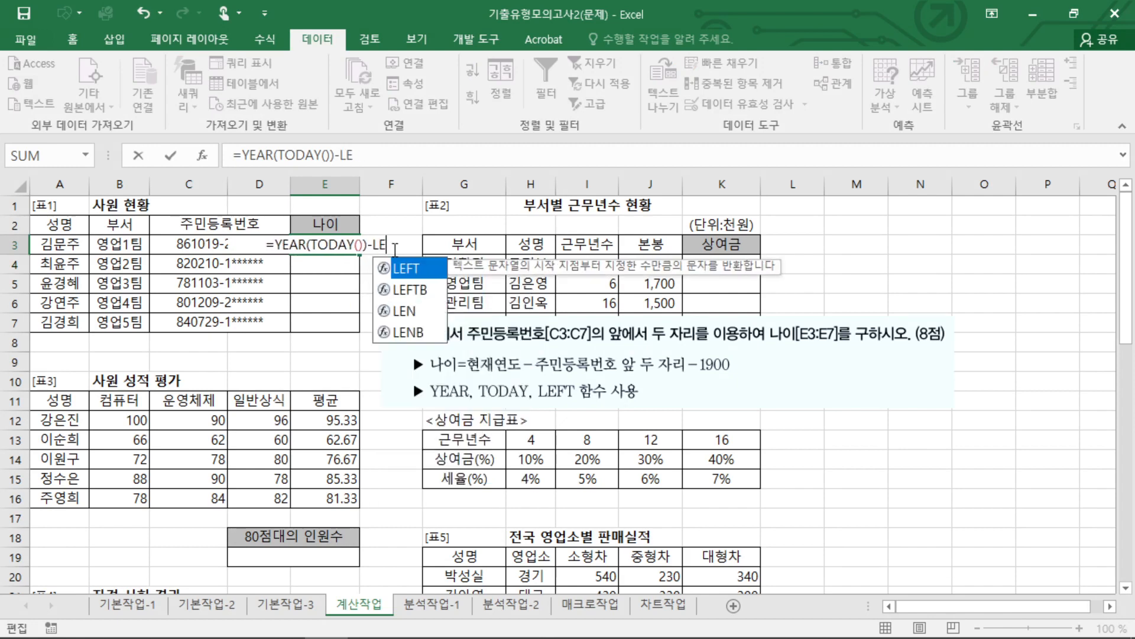
pyautogui.write('LEFT(')
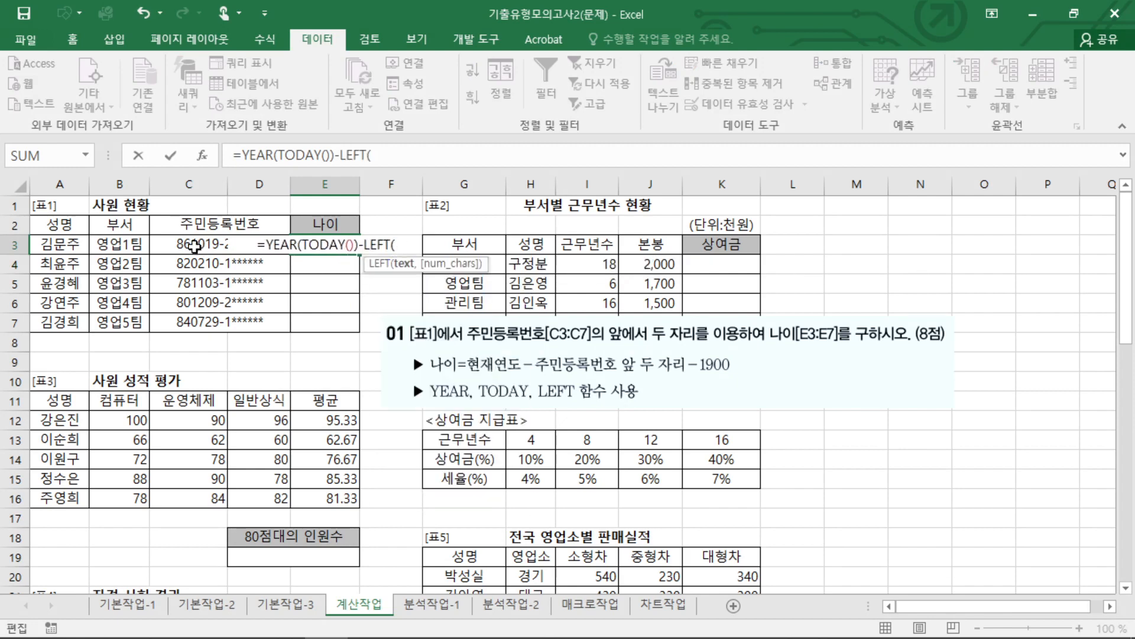
pyautogui.click(197, 246)
pyautogui.write(',2)')
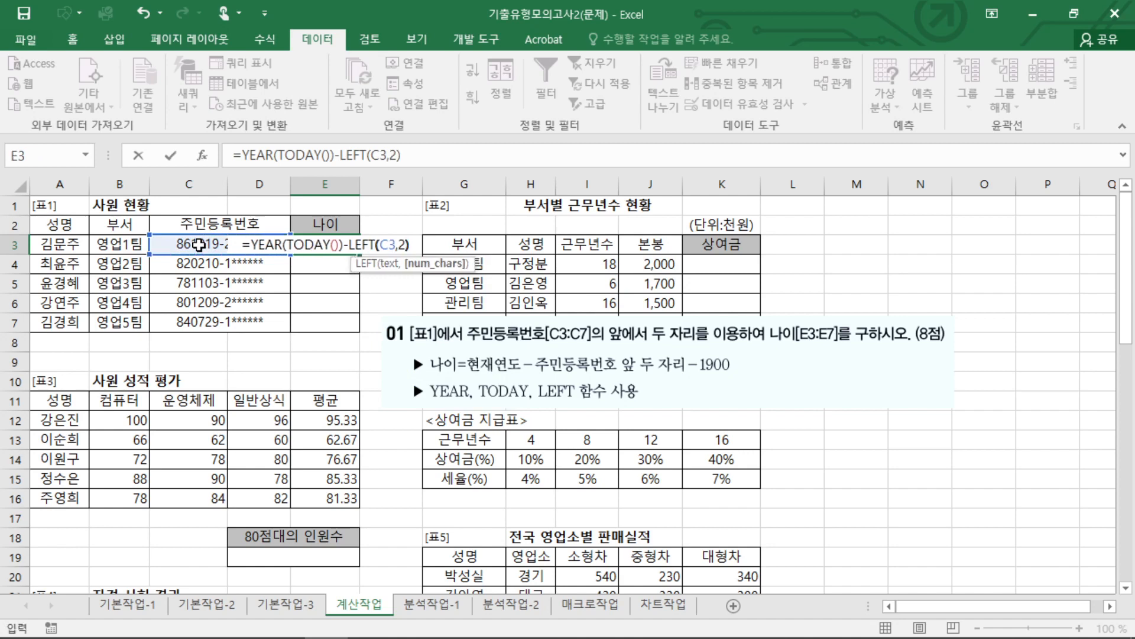
# Subtract 1900 at the end of the E3 formula and enter it as =YEAR(TODAY())-LEFT(C3,2)-1900.
pyautogui.moveTo(381, 255); pyautogui.dragTo(421, 254)
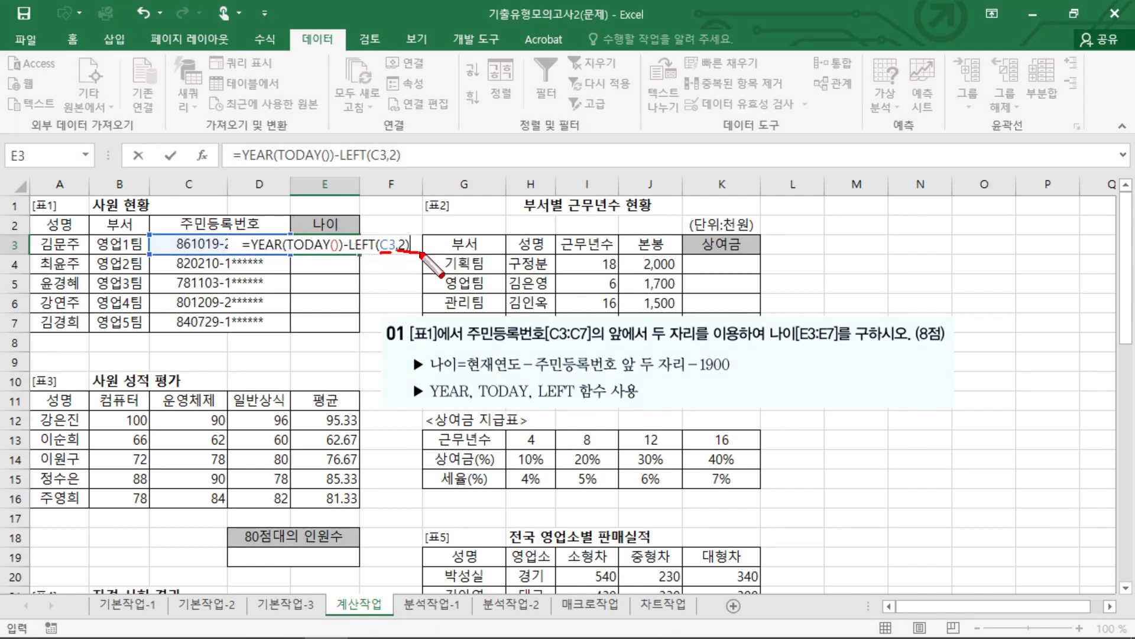
pyautogui.press('Escape')
pyautogui.write('-1900')
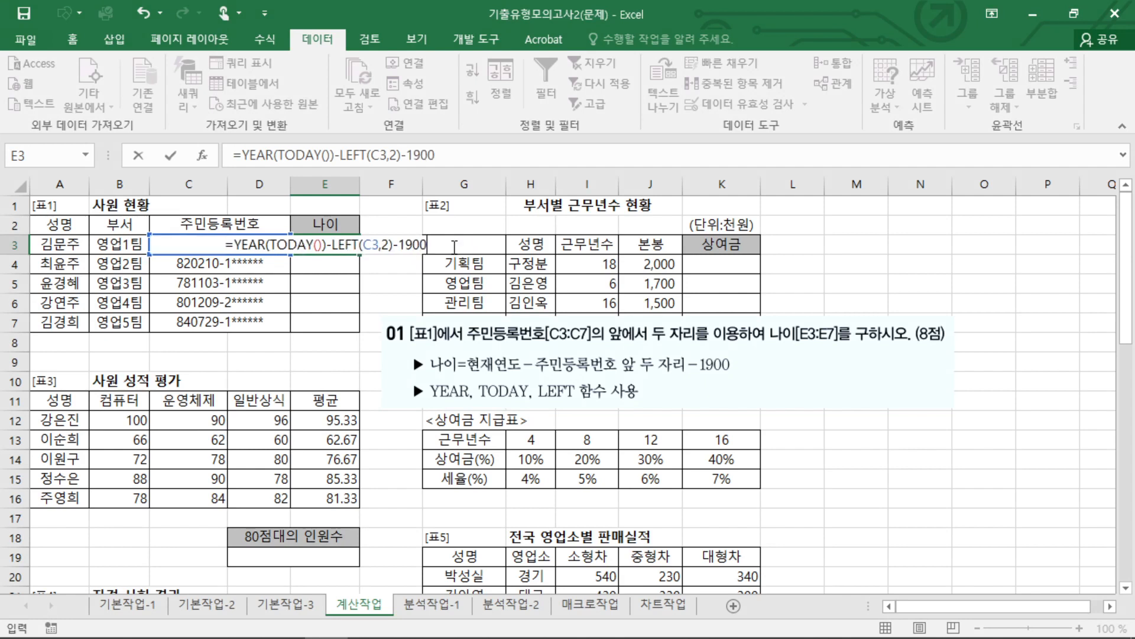
pyautogui.press('Return')
# Fill the 나이 formula from E3 down to E7 and review the formula in E3.
pyautogui.click(349, 245)
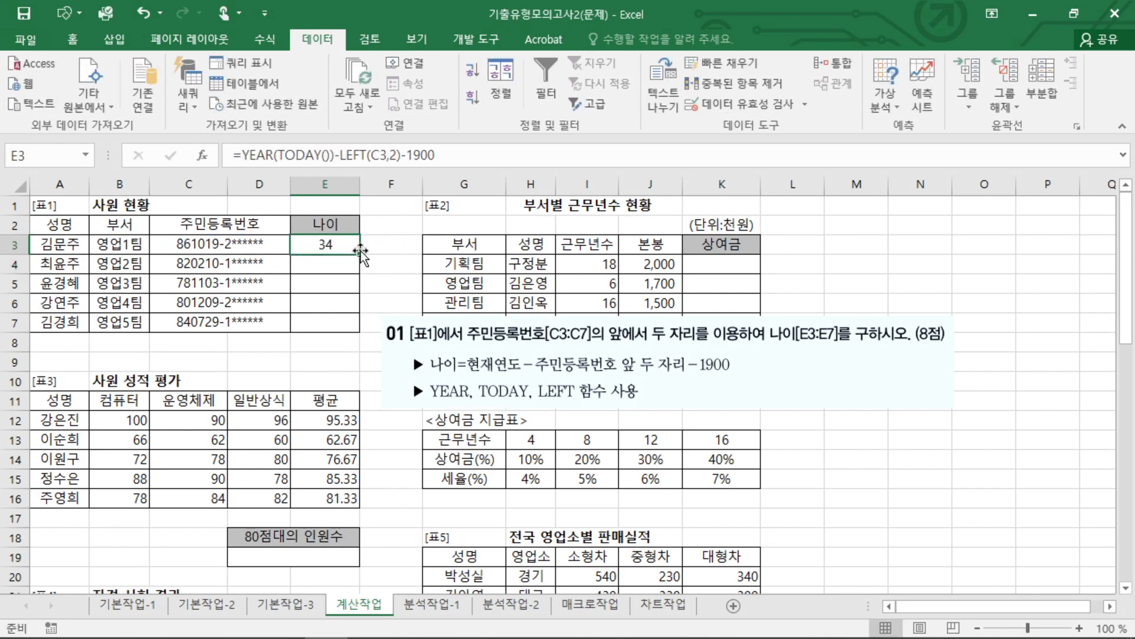
pyautogui.moveTo(360, 254); pyautogui.dragTo(360, 332)
pyautogui.click(340, 246)
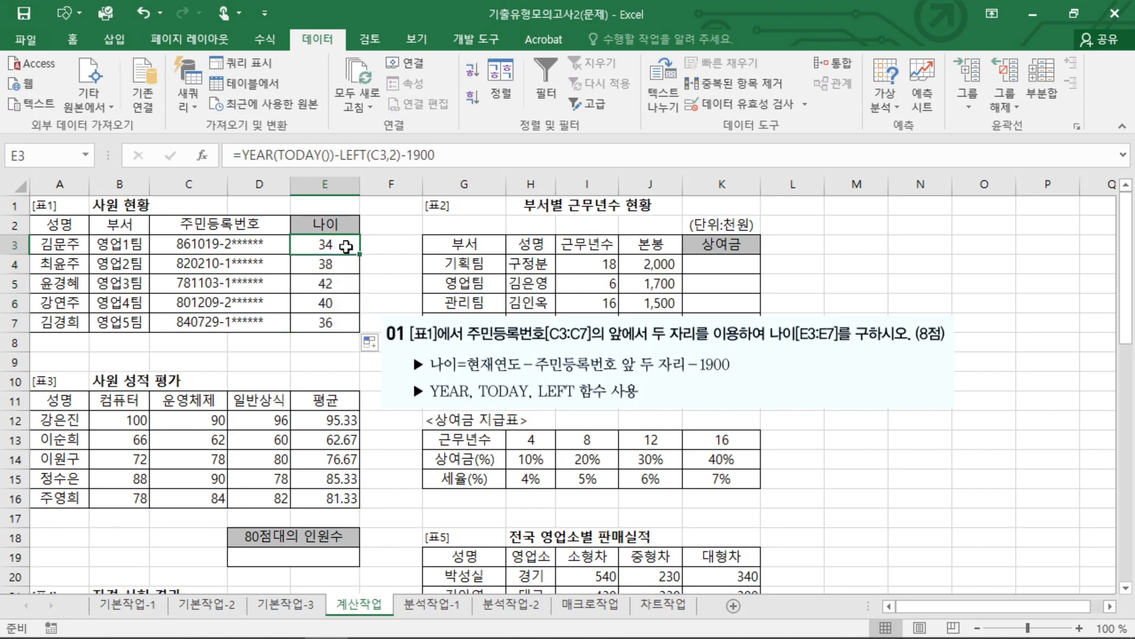
pyautogui.doubleClick(340, 245)
pyautogui.press('Escape')
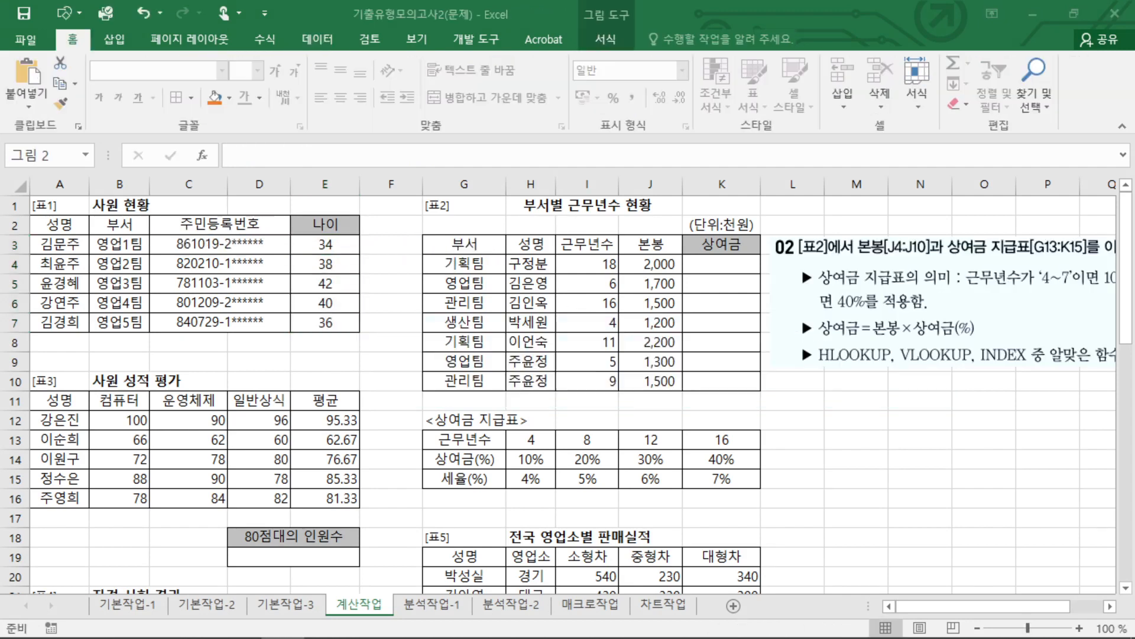
# Read the question 02 instructions beside [표2] and relate the 상여금 column to the <상여금 지급표>.
pyautogui.click(845, 512)
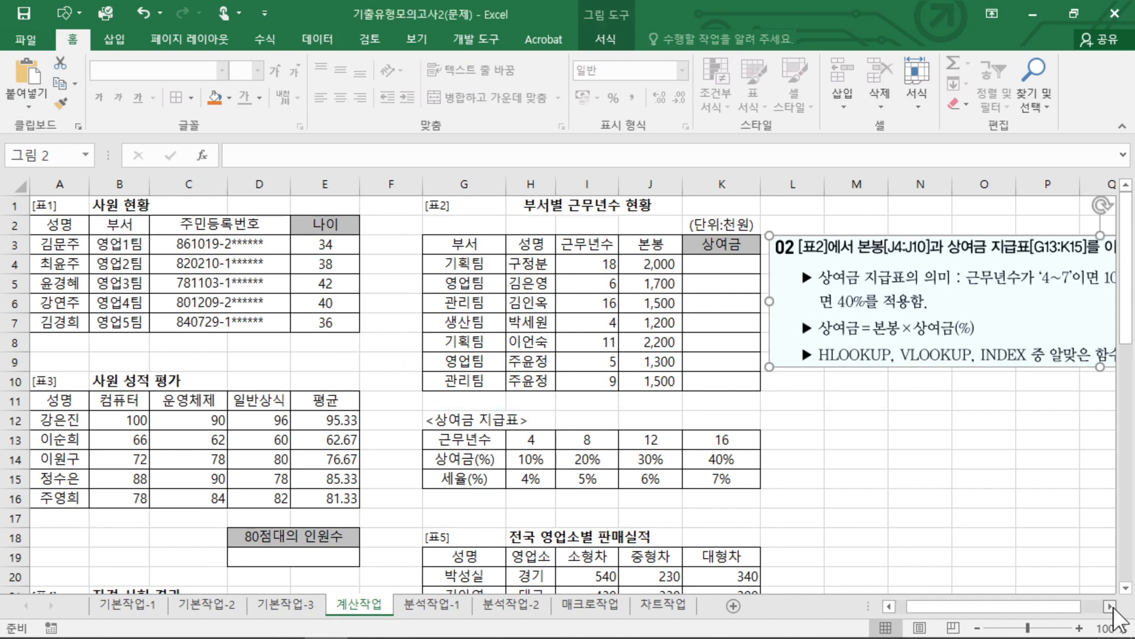
pyautogui.hscroll(5, 1110, 606)
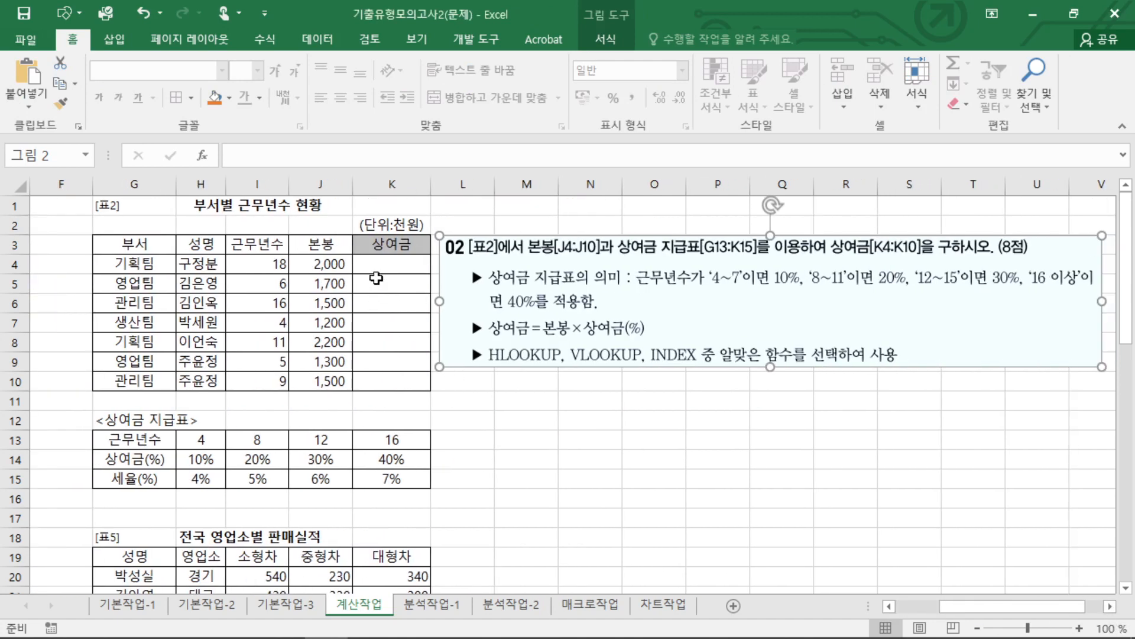
pyautogui.click(398, 268)
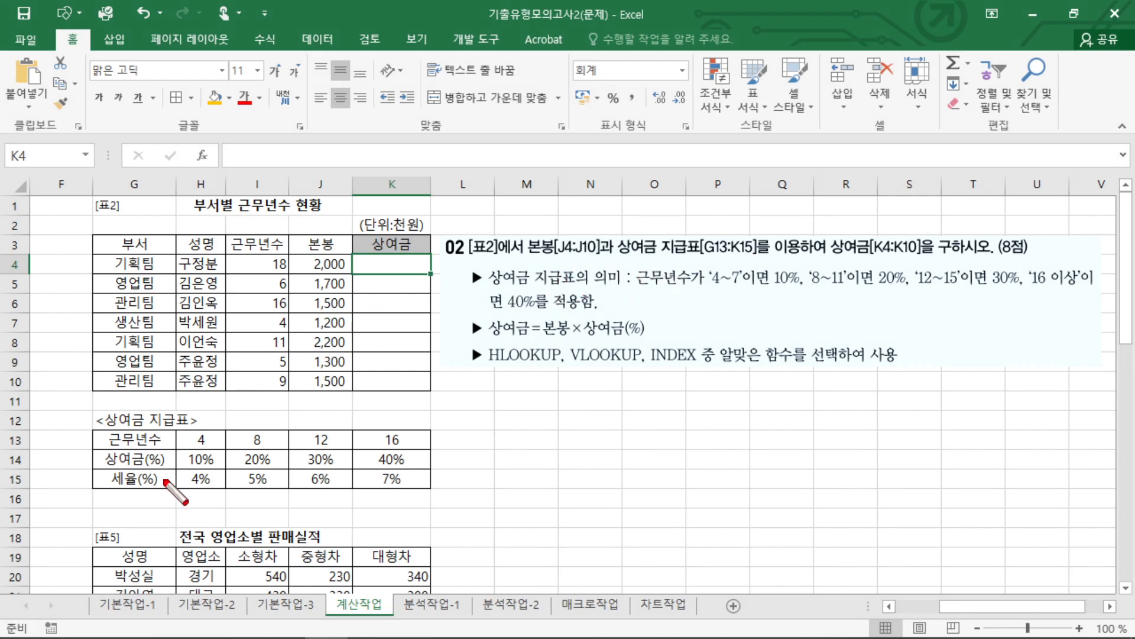
pyautogui.moveTo(180, 412); pyautogui.dragTo(178, 414)
pyautogui.moveTo(370, 247)
pyautogui.mouseDown()
pyautogui.moveTo(399, 244)
pyautogui.moveTo(379, 252)
pyautogui.mouseUp()
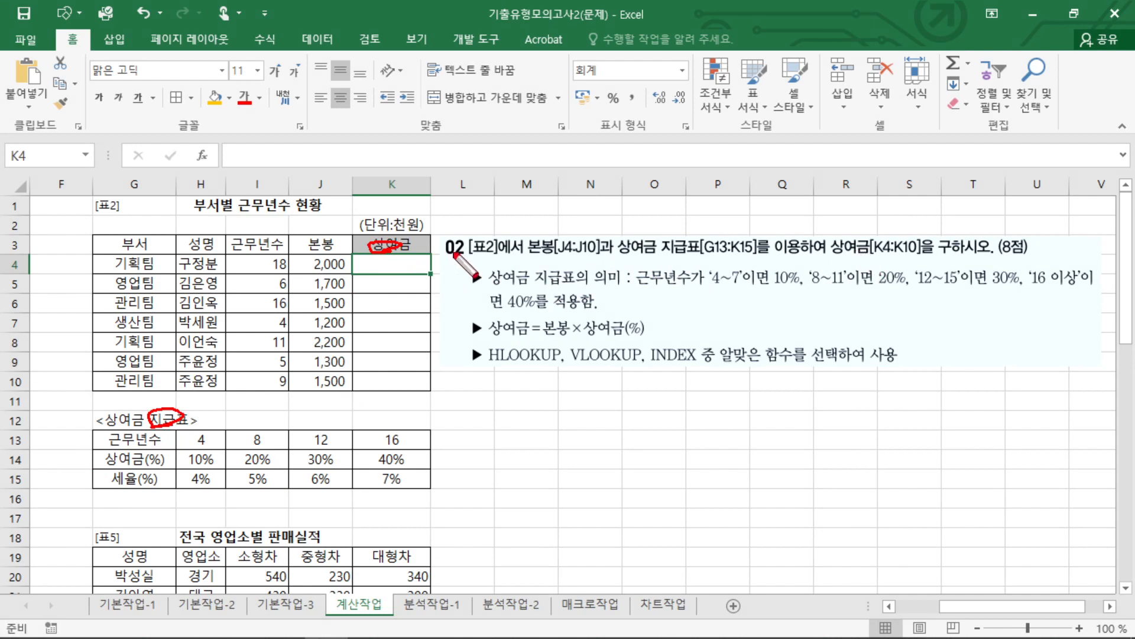
pyautogui.press('Escape')
pyautogui.hotkey('ctrl', '2')
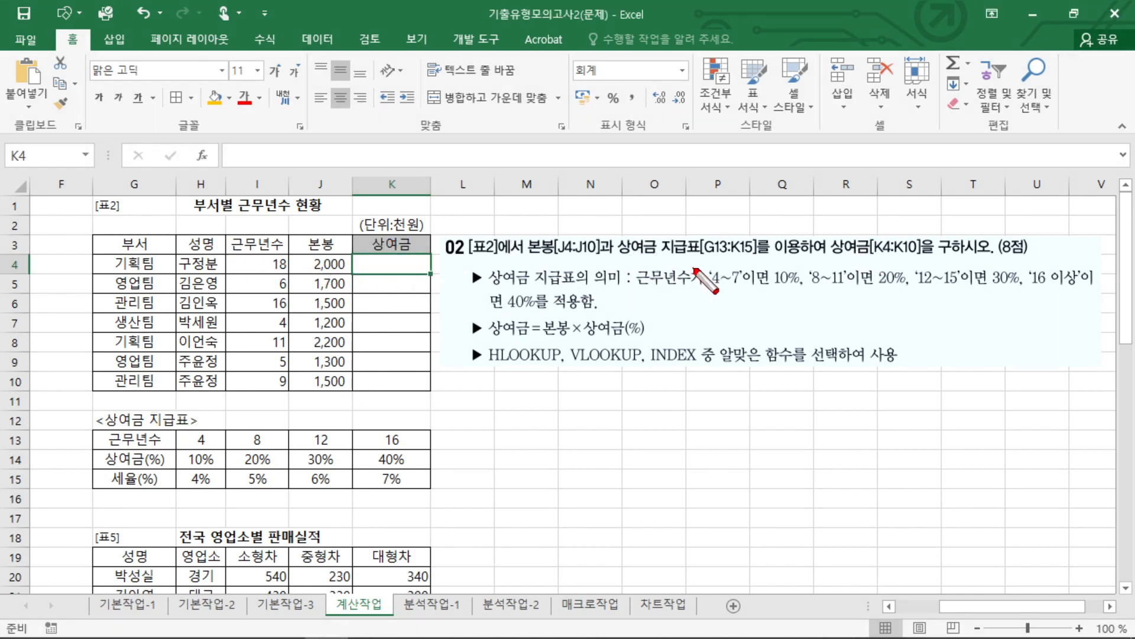
pyautogui.press('Escape')
pyautogui.hotkey('ctrl', '2')
# Compare the 근무년수 values in I4 and I5 with the year bands and 상여금(%) rates in the <상여금 지급표>.
pyautogui.moveTo(311, 283)
pyautogui.mouseDown()
pyautogui.moveTo(278, 254)
pyautogui.moveTo(273, 286)
pyautogui.mouseUp()
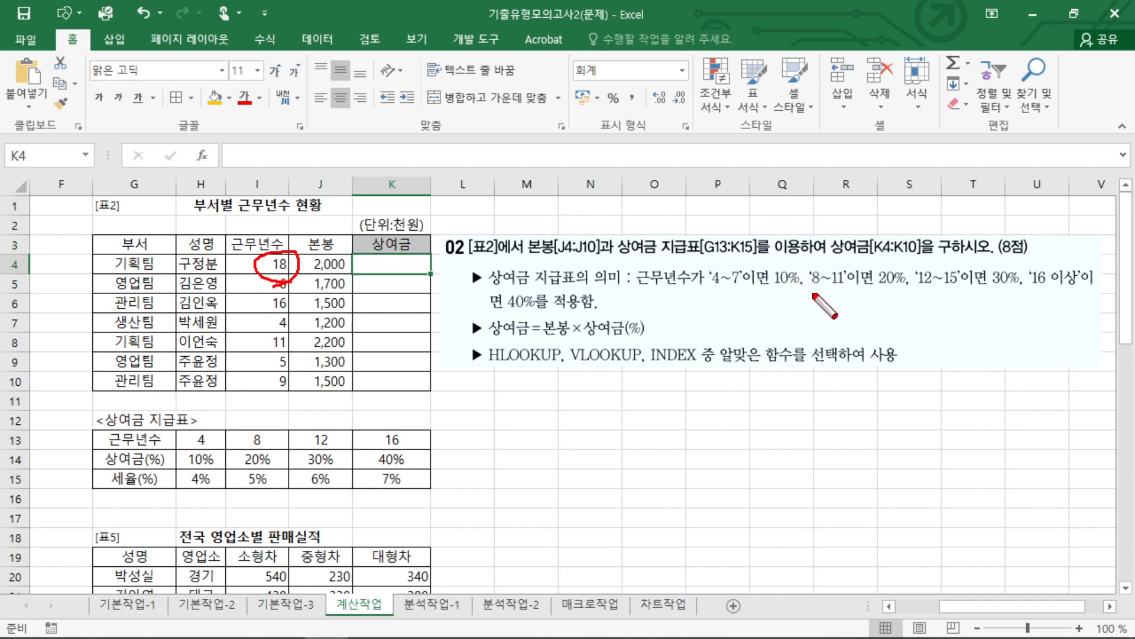
pyautogui.moveTo(874, 291)
pyautogui.mouseDown()
pyautogui.moveTo(901, 277)
pyautogui.moveTo(884, 296)
pyautogui.mouseUp()
pyautogui.moveTo(1018, 264); pyautogui.dragTo(995, 302)
pyautogui.moveTo(535, 295); pyautogui.dragTo(506, 314)
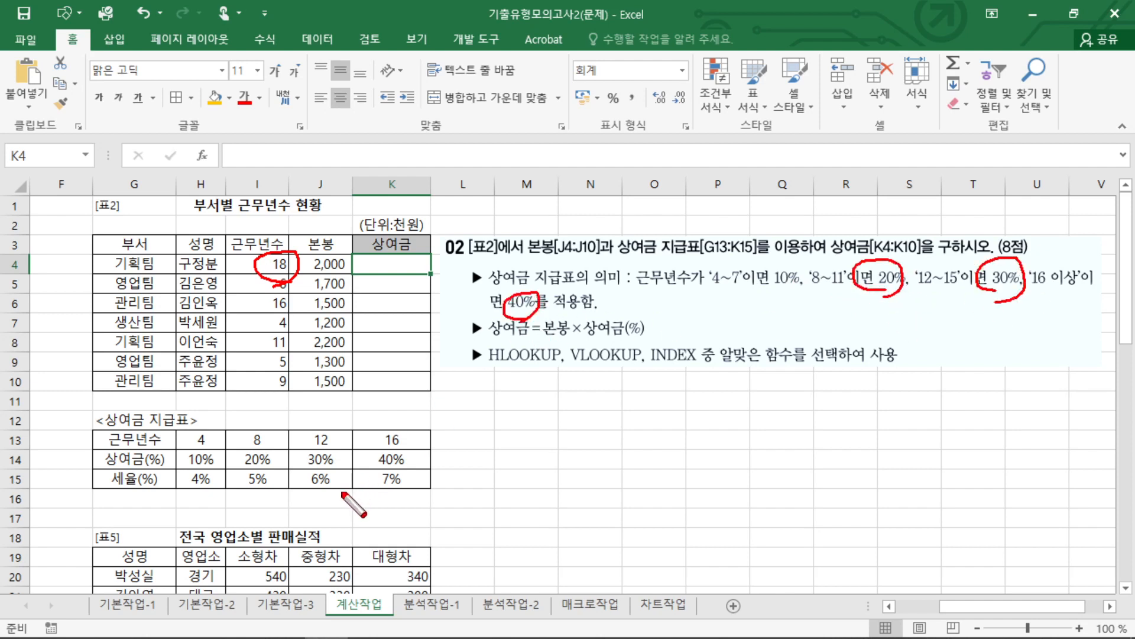
pyautogui.press('Escape')
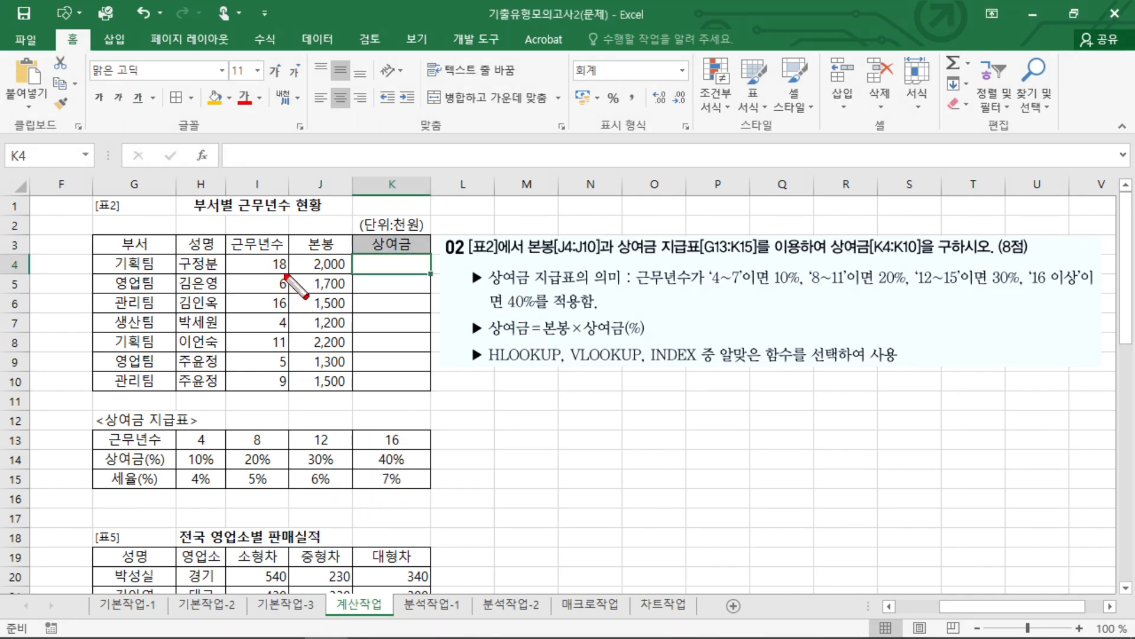
pyautogui.moveTo(285, 275)
pyautogui.mouseDown()
pyautogui.moveTo(263, 278)
pyautogui.moveTo(294, 278)
pyautogui.moveTo(390, 433)
pyautogui.mouseUp()
pyautogui.moveTo(375, 418); pyautogui.dragTo(390, 432)
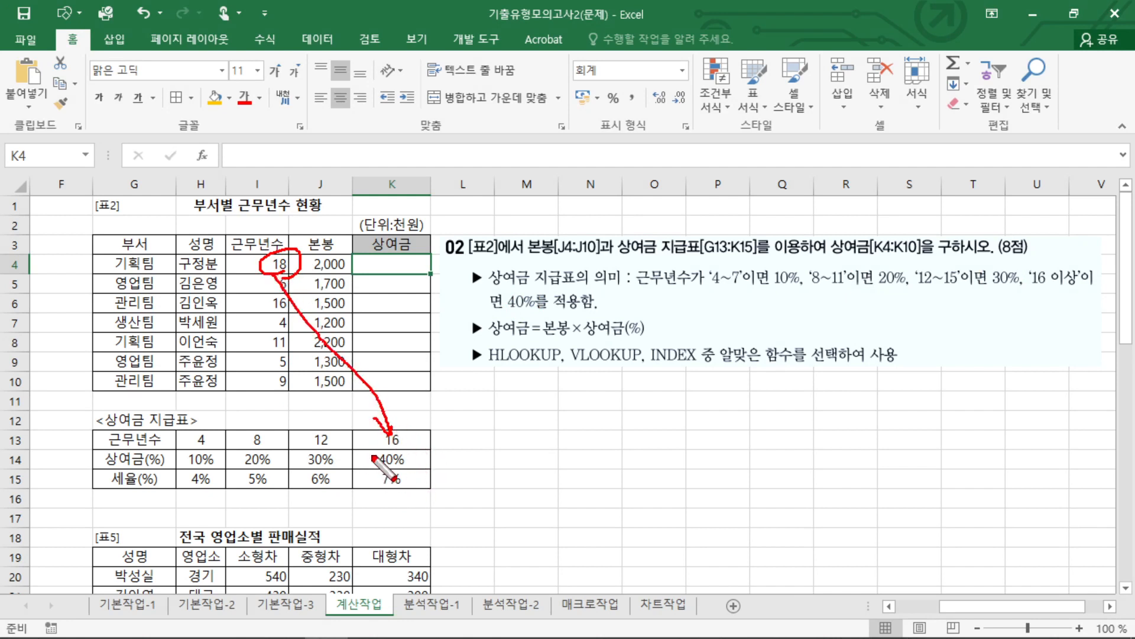
pyautogui.moveTo(366, 464); pyautogui.dragTo(393, 473)
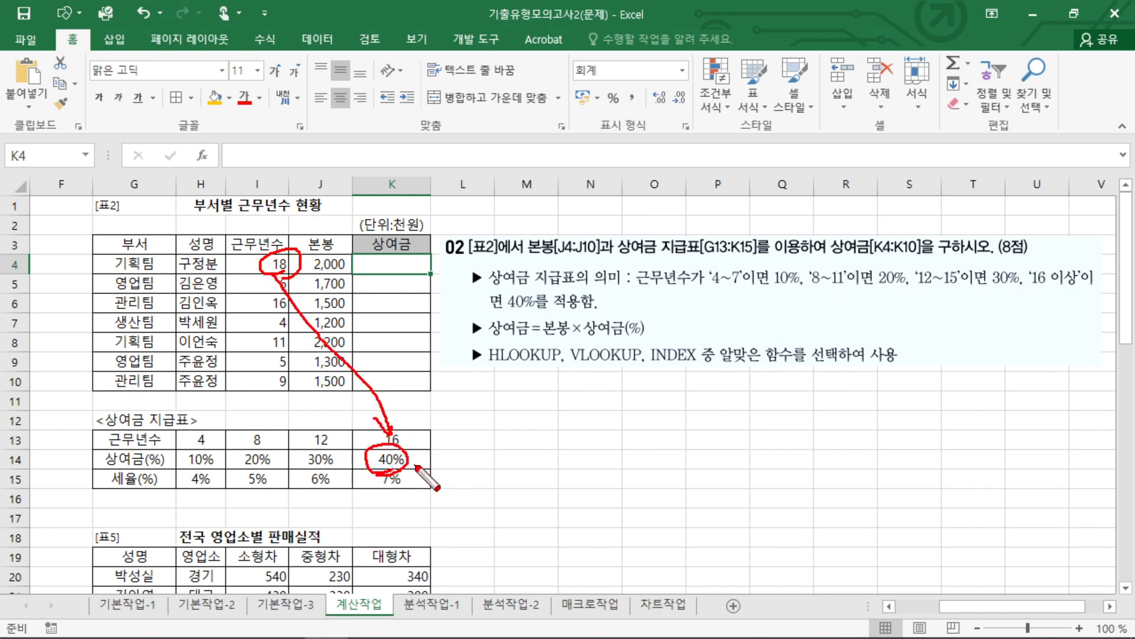
pyautogui.press('Escape')
pyautogui.click(290, 286)
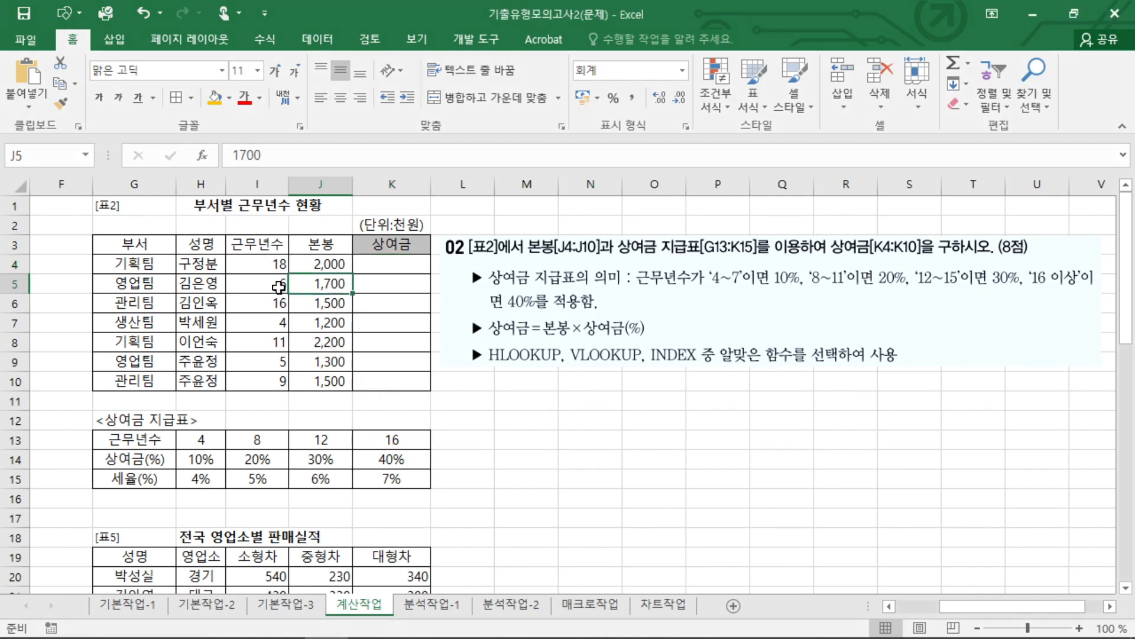
pyautogui.click(279, 288)
pyautogui.hotkey('ctrl', '2')
pyautogui.moveTo(282, 301)
pyautogui.mouseDown()
pyautogui.moveTo(285, 290)
pyautogui.moveTo(223, 370)
pyautogui.moveTo(211, 462)
pyautogui.moveTo(334, 386)
pyautogui.moveTo(371, 300)
pyautogui.moveTo(411, 308)
pyautogui.mouseUp()
pyautogui.press('Escape')
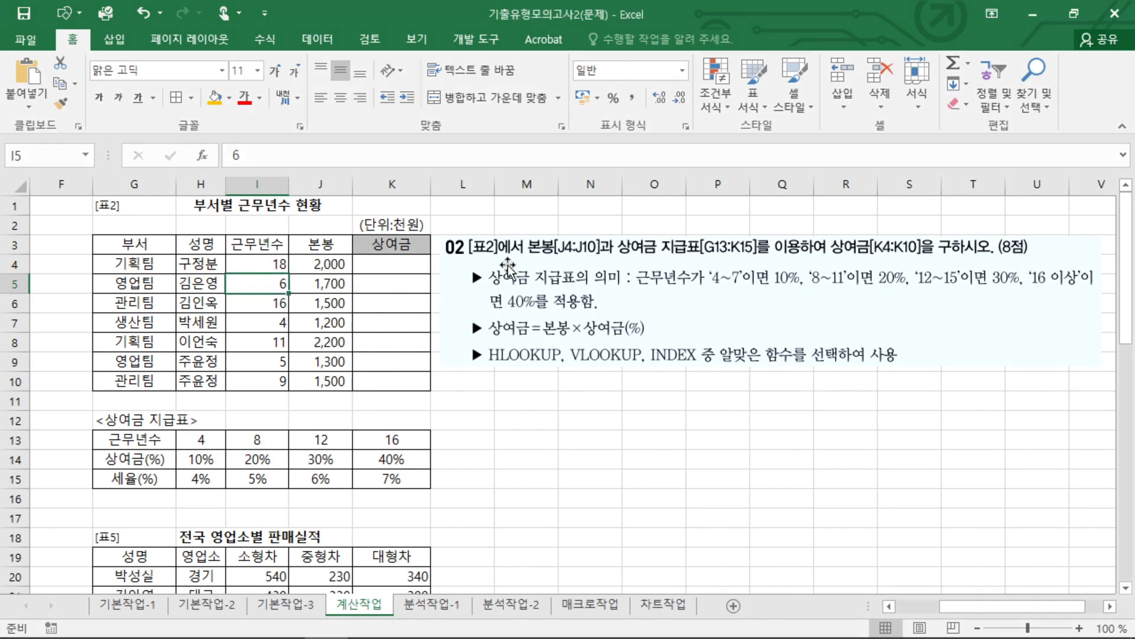
# Move the question 02 picture down beside rows 6 to 12 and examine the layout of G13:K15 to choose the lookup function.
pyautogui.moveTo(462, 236); pyautogui.dragTo(455, 296)
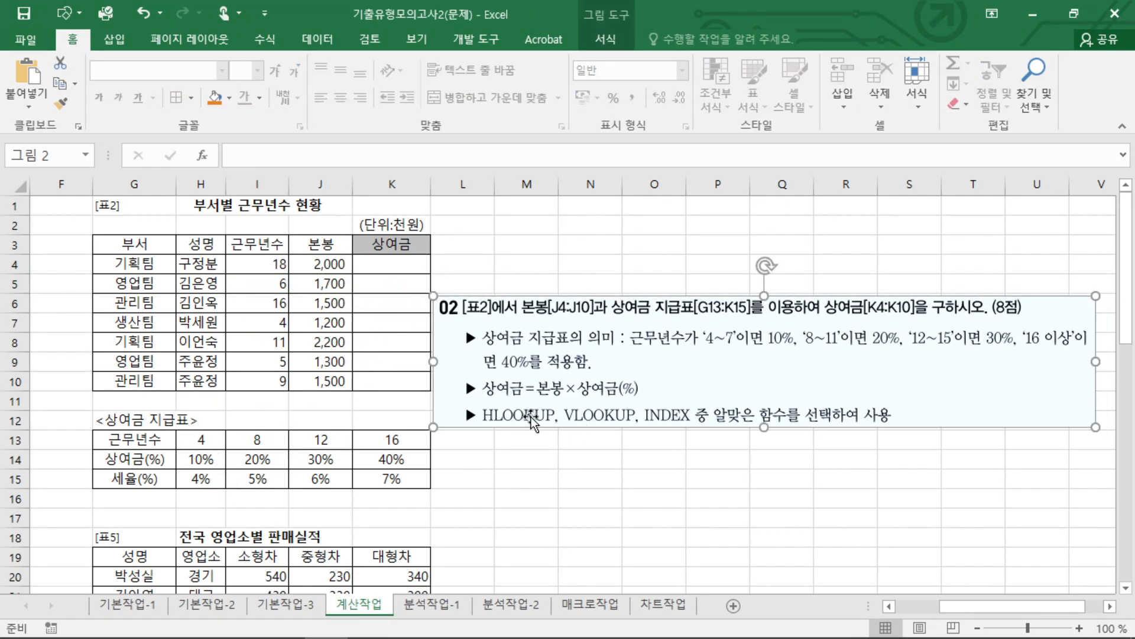
pyautogui.moveTo(115, 447); pyautogui.dragTo(394, 475)
pyautogui.hotkey('ctrl', '2')
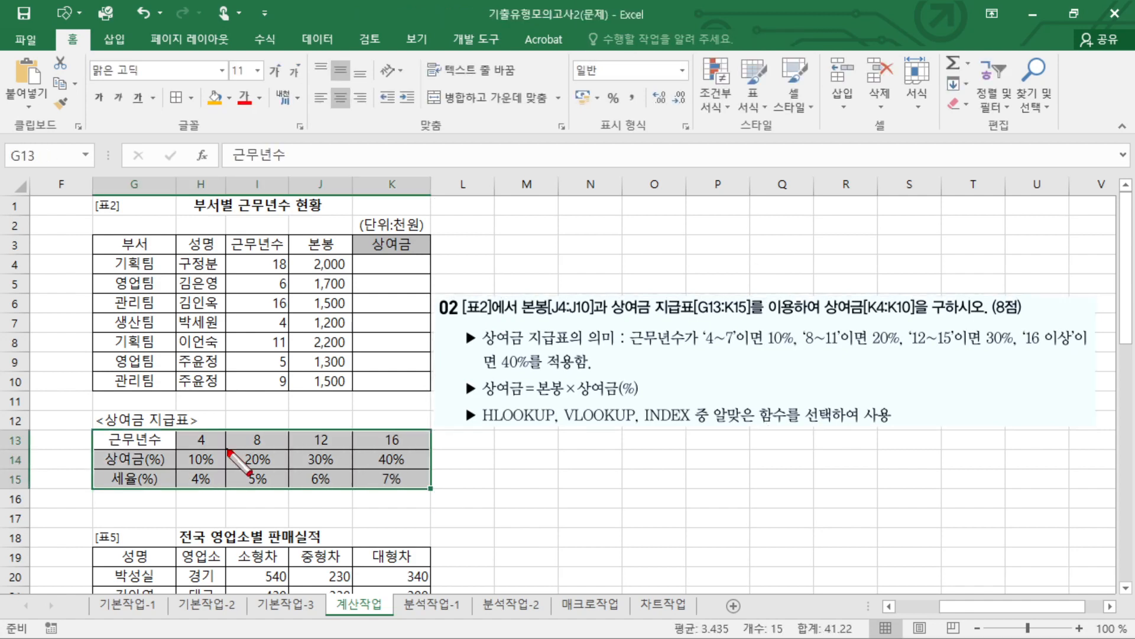
pyautogui.moveTo(227, 451); pyautogui.dragTo(365, 450)
pyautogui.moveTo(335, 433)
pyautogui.mouseDown()
pyautogui.moveTo(362, 451)
pyautogui.moveTo(342, 469)
pyautogui.mouseUp()
pyautogui.moveTo(599, 402); pyautogui.dragTo(616, 427)
pyautogui.moveTo(618, 404)
pyautogui.mouseDown()
pyautogui.moveTo(601, 427)
pyautogui.moveTo(519, 452)
pyautogui.mouseUp()
pyautogui.press('Escape')
# Start the 상여금 formula in K4 as 본봉 J4 multiplied by an HLOOKUP function.
pyautogui.click(379, 268)
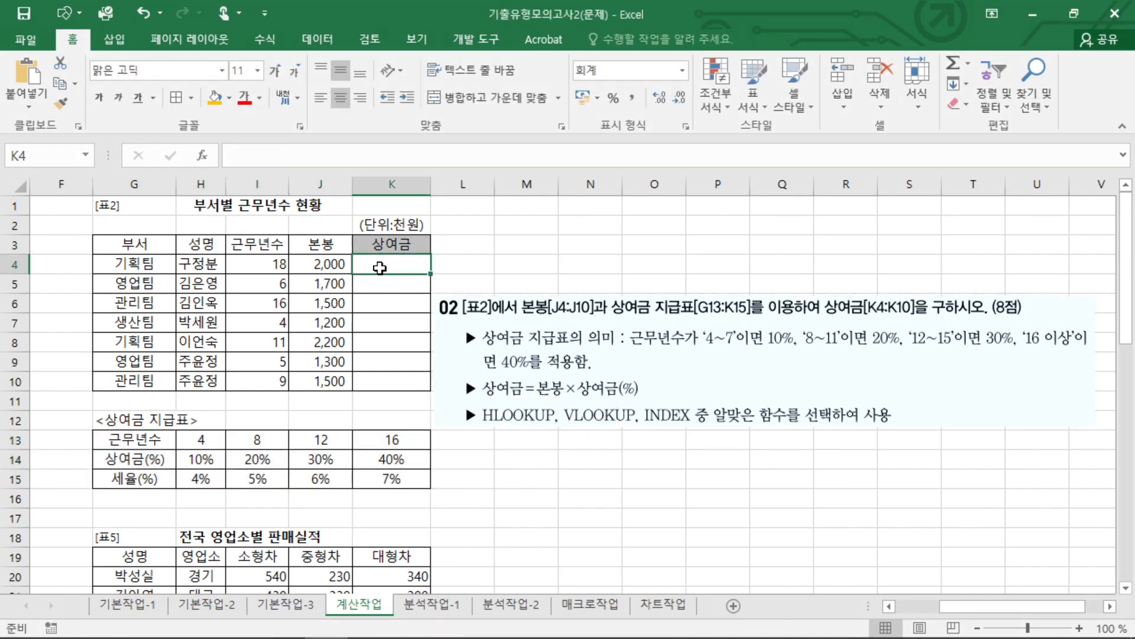
pyautogui.write('=')
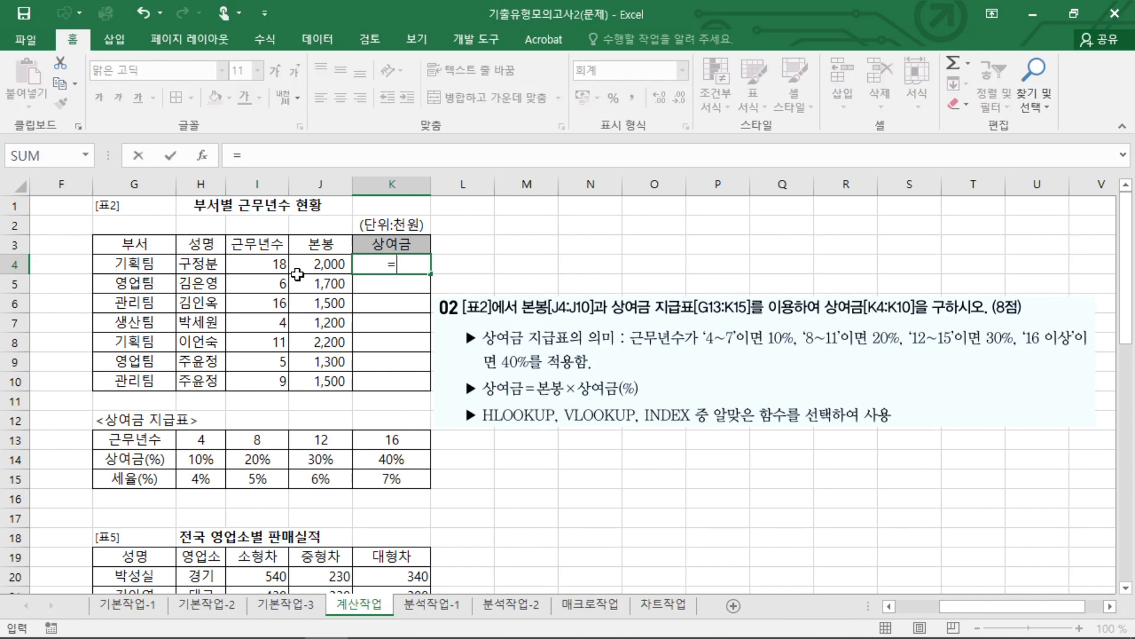
pyautogui.click(324, 264)
pyautogui.write('*')
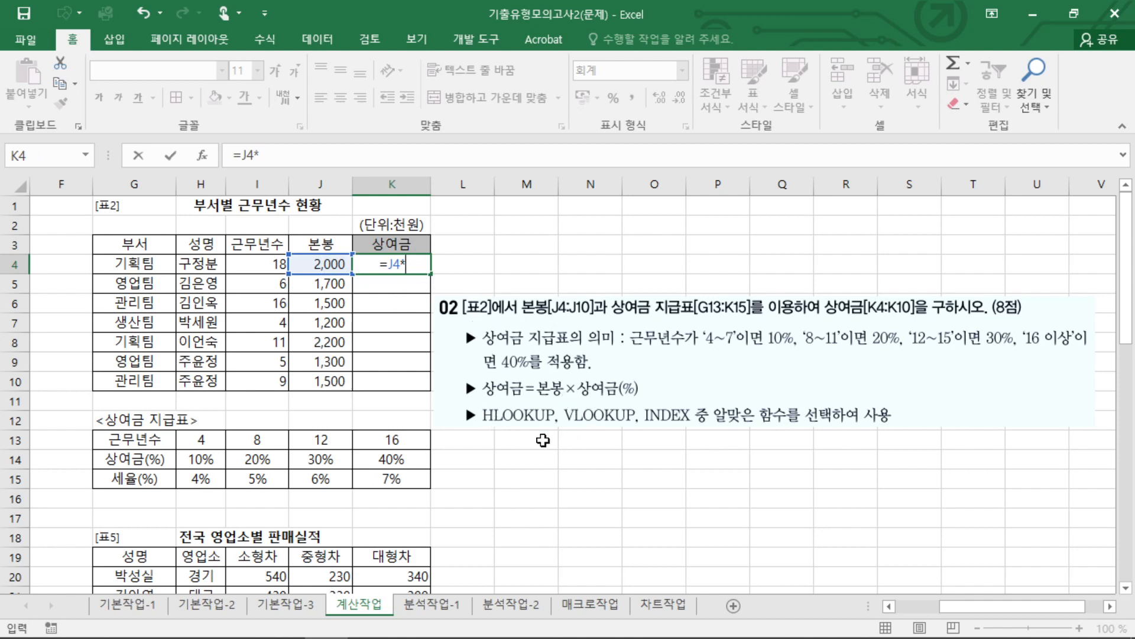
pyautogui.write('HL')
pyautogui.press('Tab')
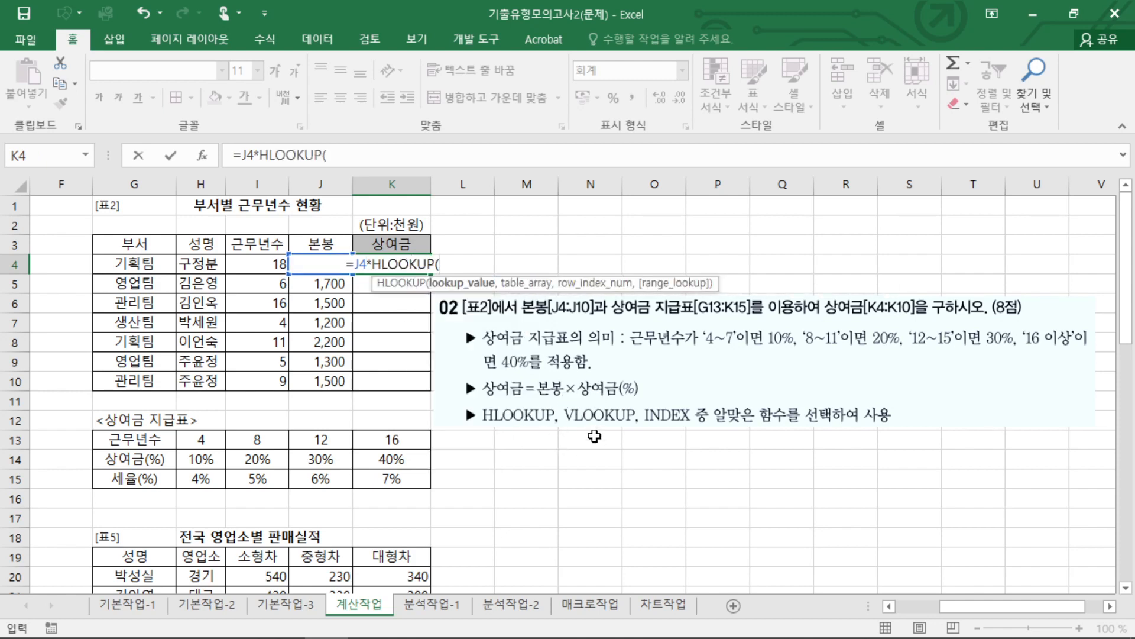
# Give HLOOKUP the lookup value J4 and the absolute table range $H$13:$K$15.
pyautogui.click(330, 241)
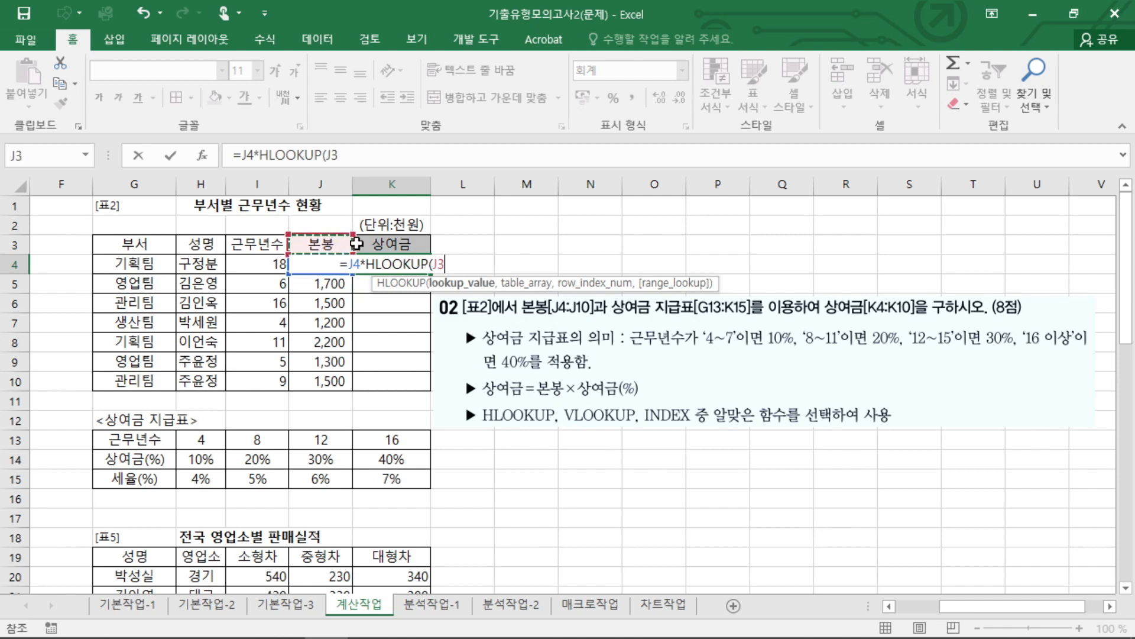
pyautogui.press('Down')
pyautogui.write(',')
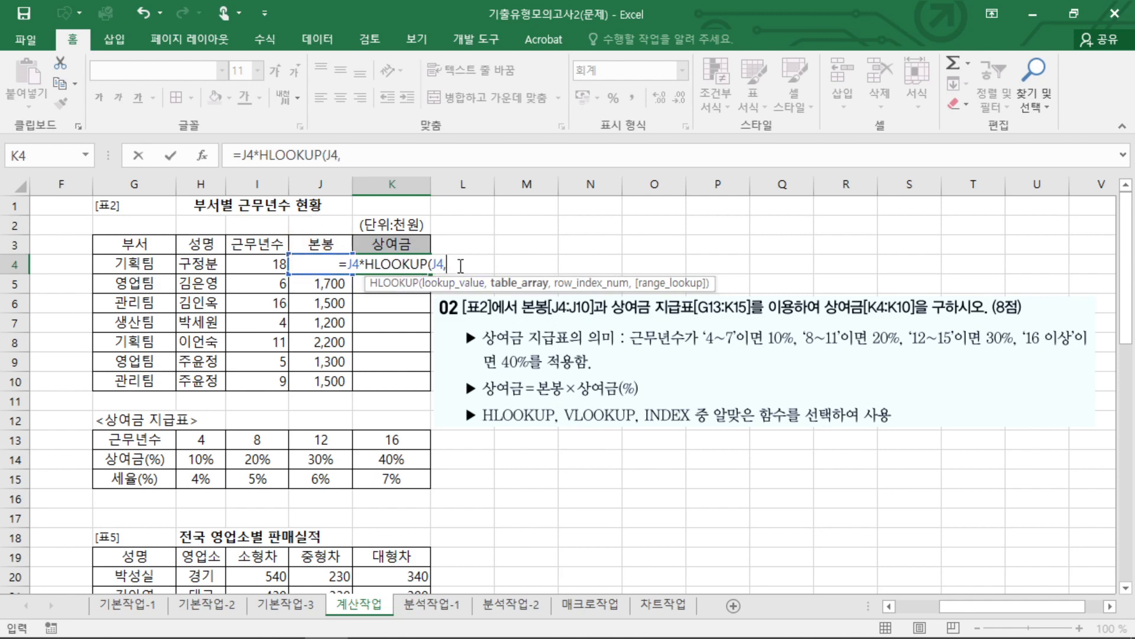
pyautogui.moveTo(201, 440); pyautogui.dragTo(386, 476)
pyautogui.press('F4')
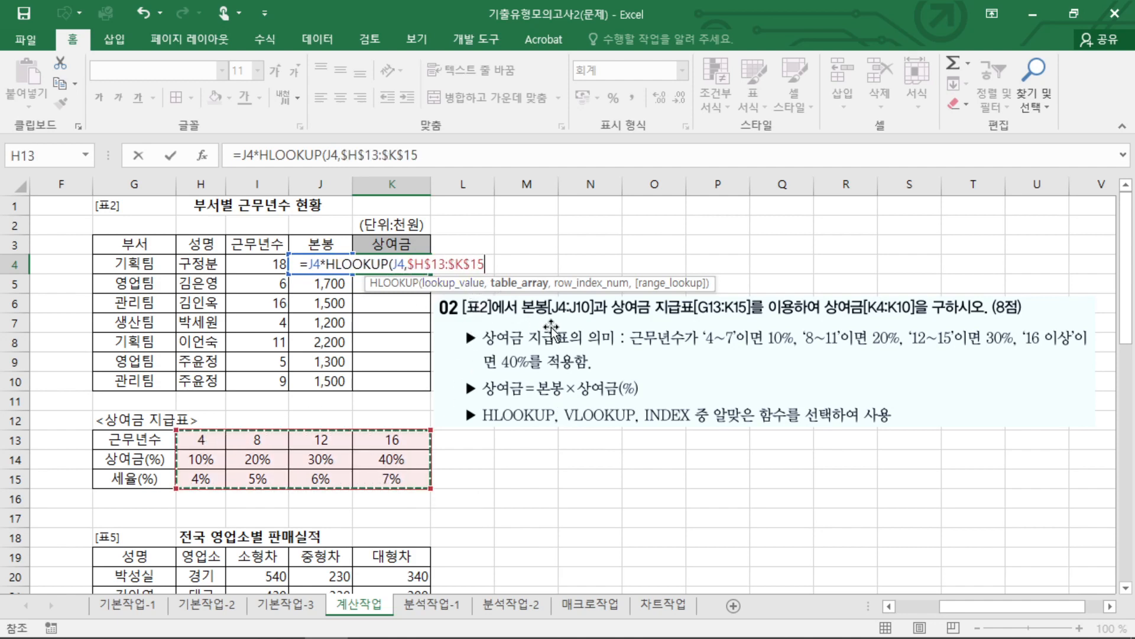
pyautogui.write(',')
# Set the HLOOKUP row index to 2 for the 상여금(%) row of the table.
pyautogui.hotkey('ctrl', '2')
pyautogui.moveTo(157, 427)
pyautogui.mouseDown()
pyautogui.moveTo(157, 501)
pyautogui.moveTo(169, 463)
pyautogui.mouseUp()
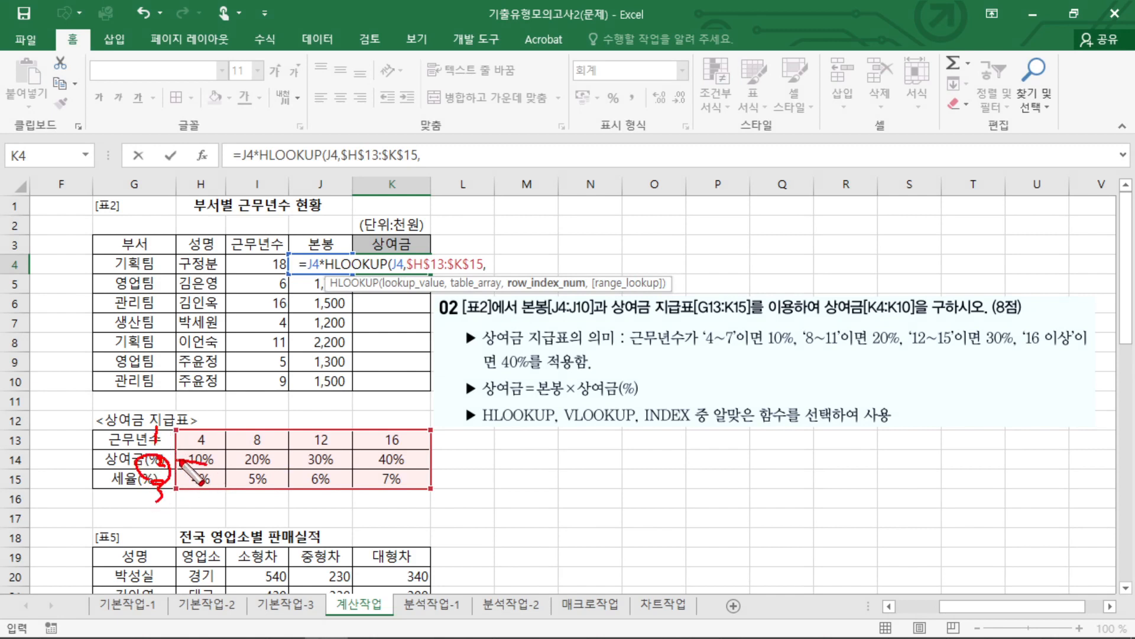
pyautogui.press('Escape')
pyautogui.write('2,')
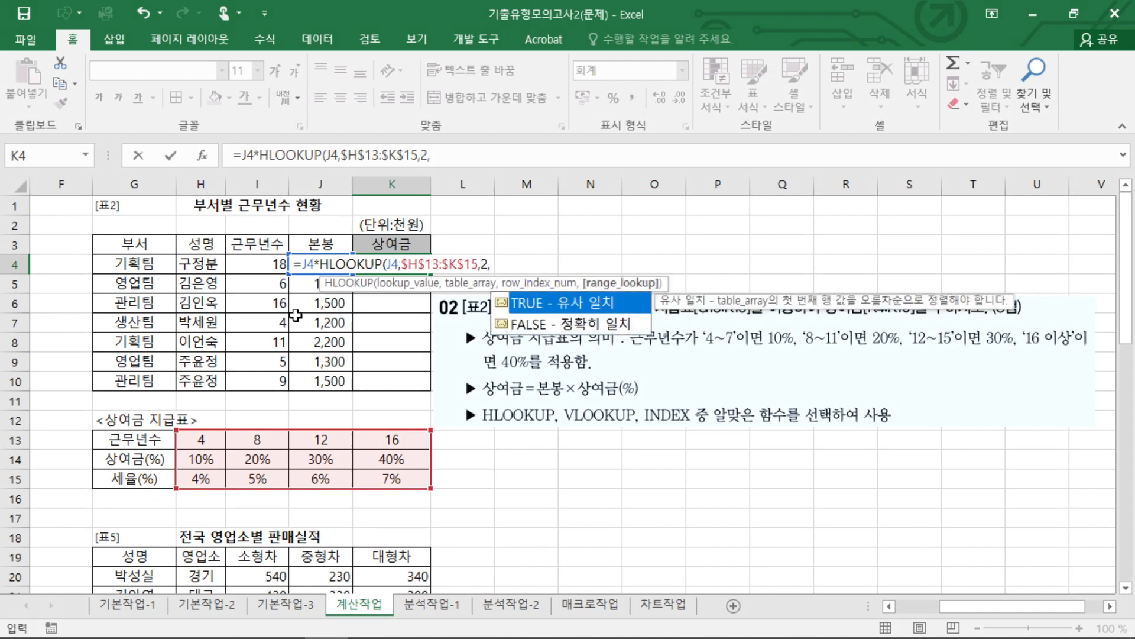
# Give HLOOKUP the approximate-match option TRUE, close the function and enter the K4 formula.
pyautogui.hotkey('ctrl', '2')
pyautogui.moveTo(615, 313)
pyautogui.mouseDown()
pyautogui.moveTo(526, 302)
pyautogui.moveTo(549, 324)
pyautogui.mouseUp()
pyautogui.press('Escape')
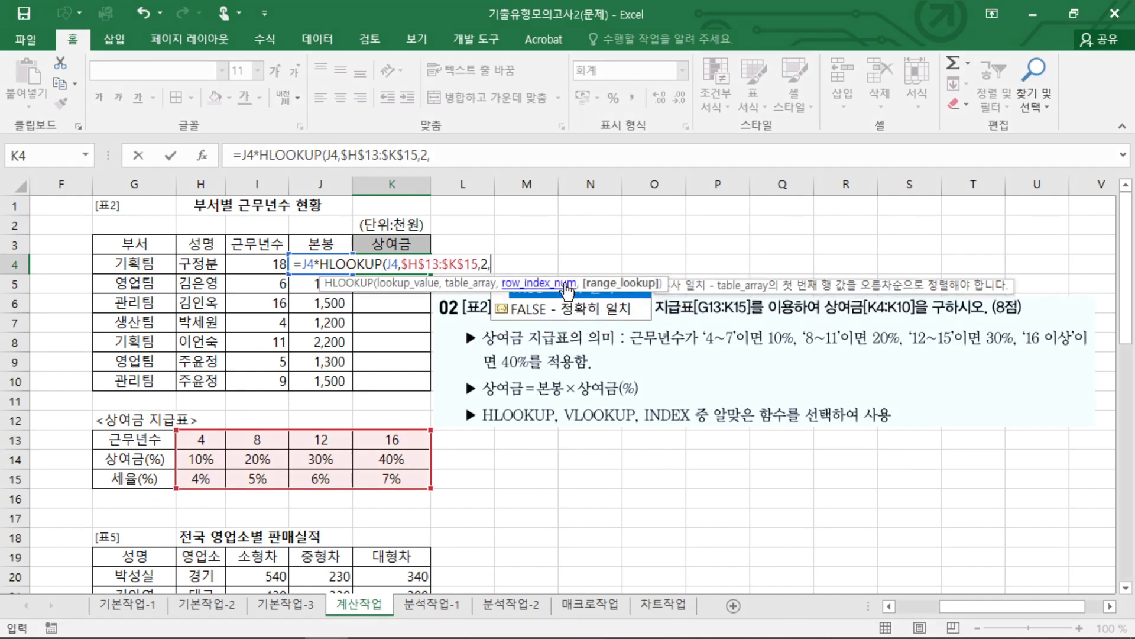
pyautogui.doubleClick(630, 302)
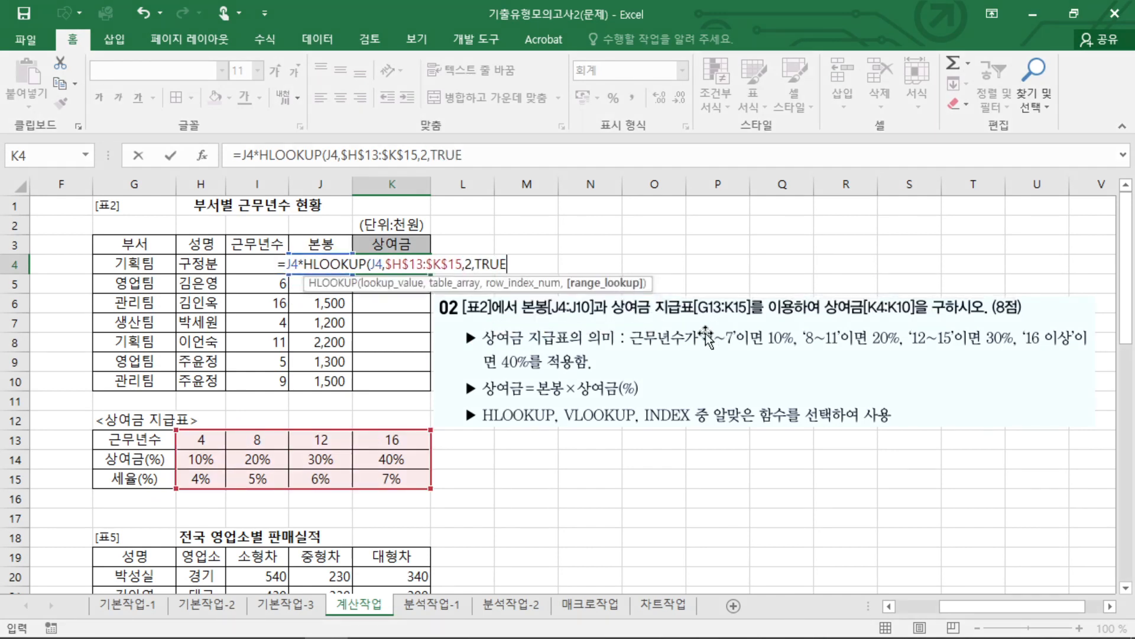
pyautogui.doubleClick(481, 266)
pyautogui.write('1')
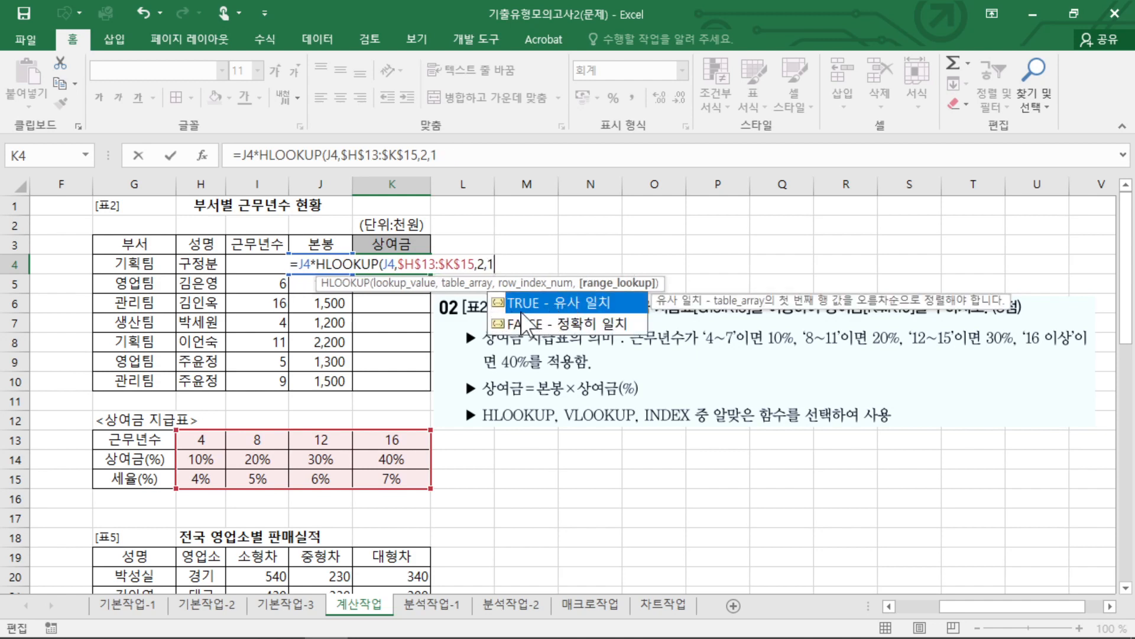
pyautogui.doubleClick(550, 304)
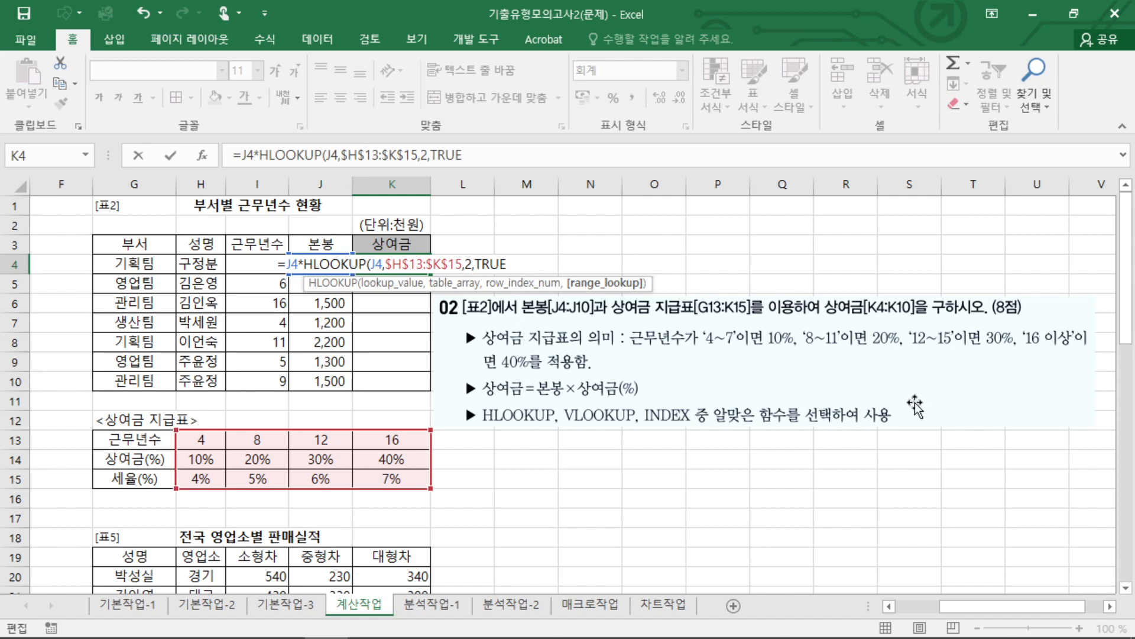
pyautogui.write(')')
pyautogui.press('Return')
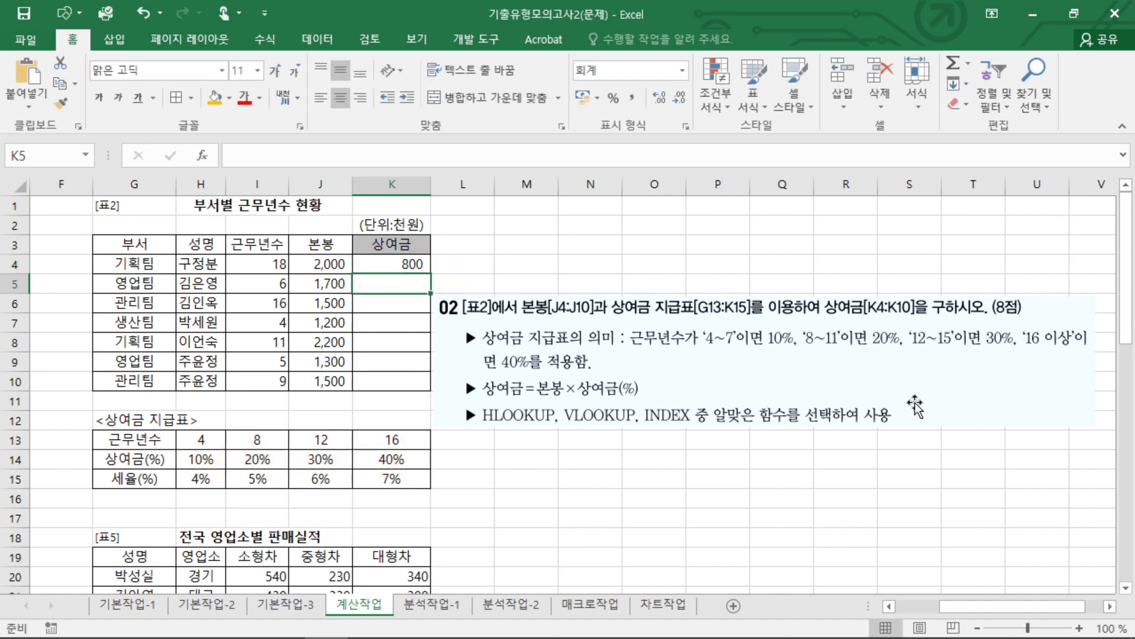
# Fill the K4 상여금 formula down through K10 and check the formula in K4.
pyautogui.click(420, 261)
pyautogui.doubleClick(431, 276)
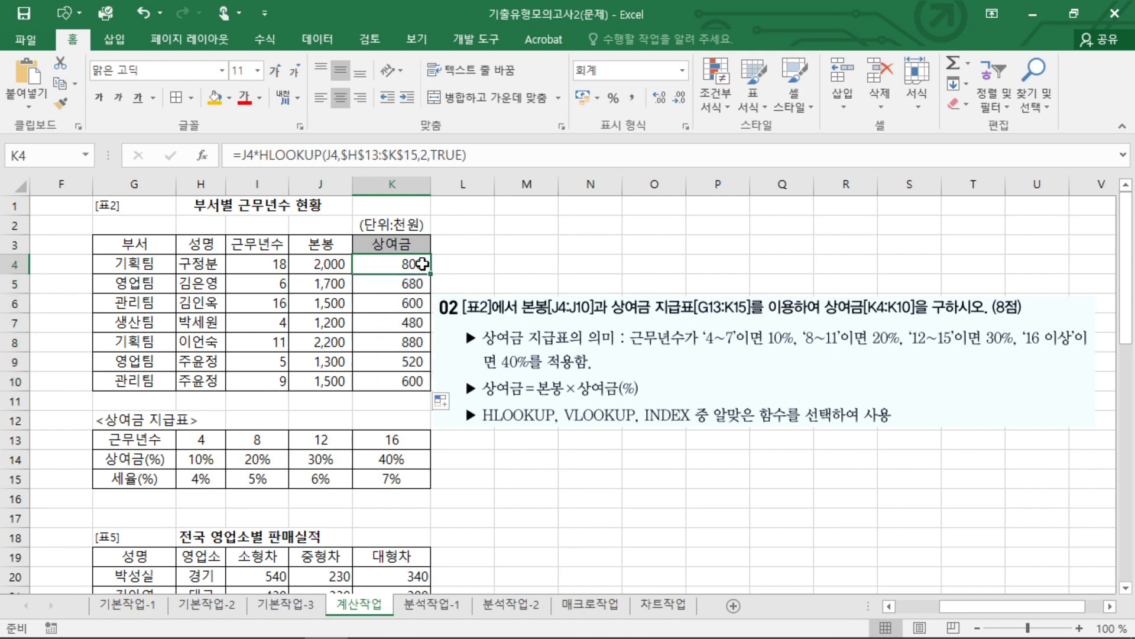
pyautogui.doubleClick(422, 264)
pyautogui.press('Escape')
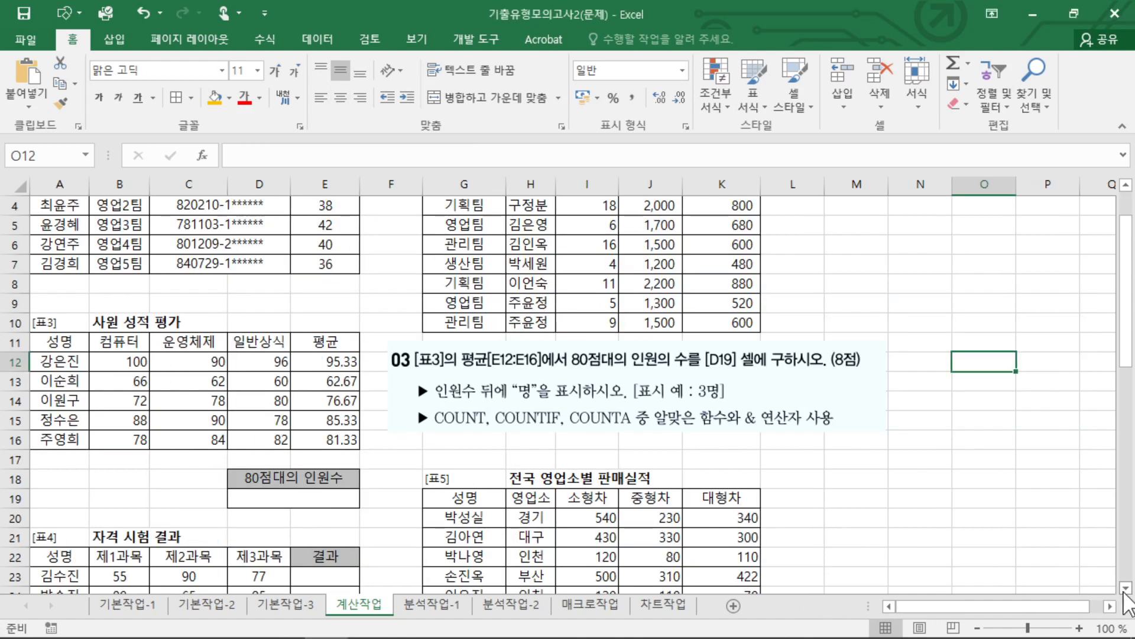
# Examine question 03 for [표3], its 평균 range E12:E16, result cell D19 and the functions it allows.
pyautogui.scroll(-2, 1127, 588)
pyautogui.click(583, 491)
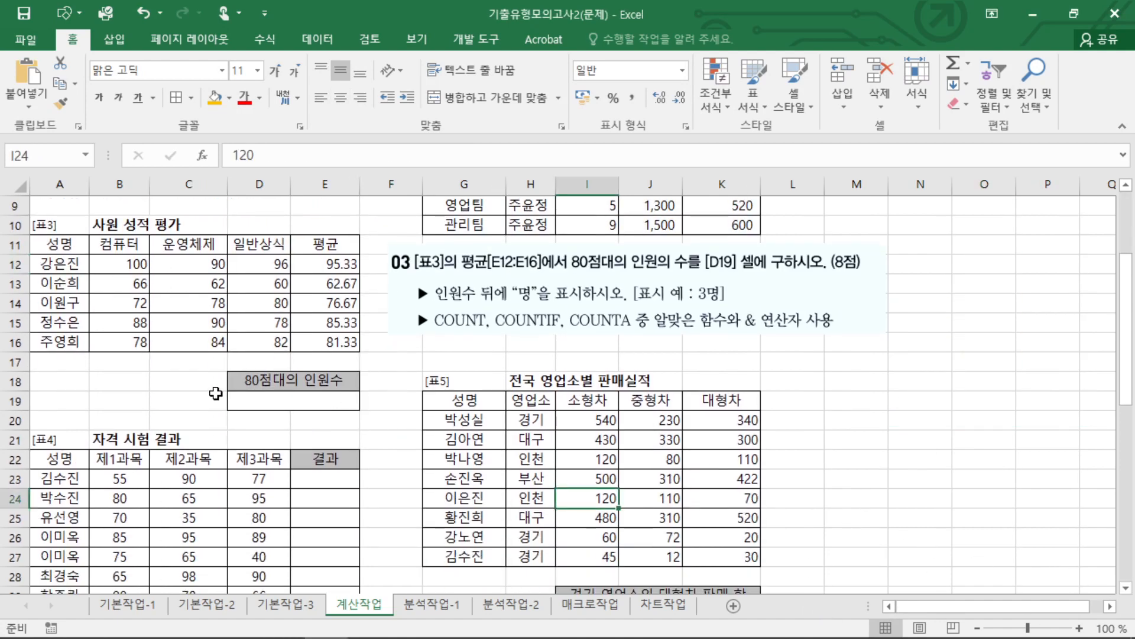
pyautogui.click(242, 401)
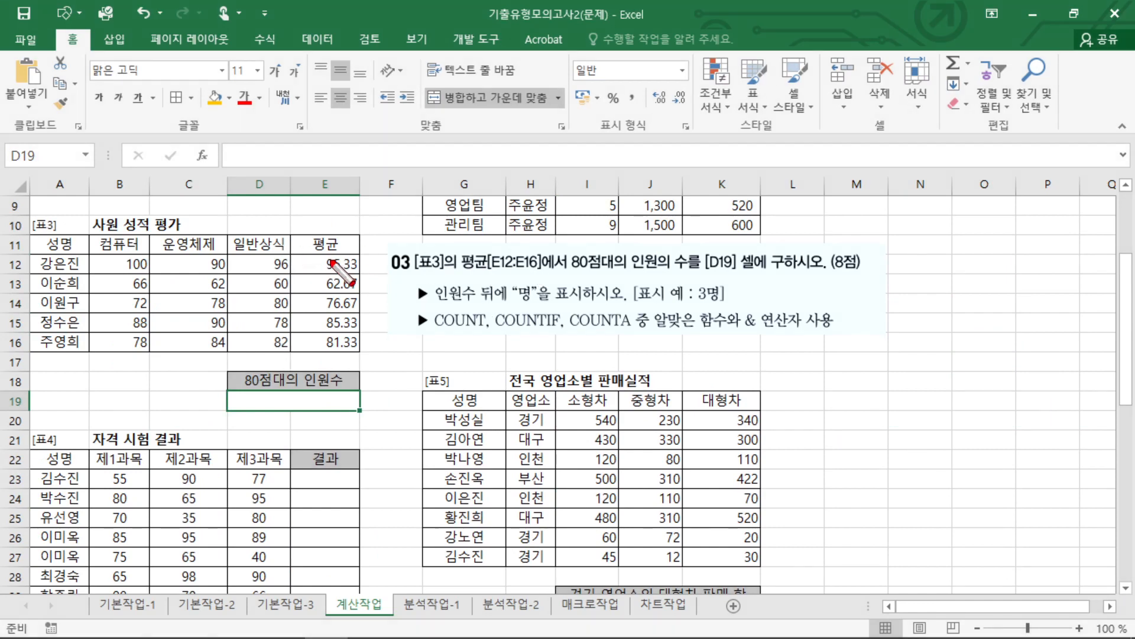
pyautogui.moveTo(350, 260)
pyautogui.mouseDown()
pyautogui.moveTo(288, 256)
pyautogui.moveTo(374, 355)
pyautogui.moveTo(358, 258)
pyautogui.mouseUp()
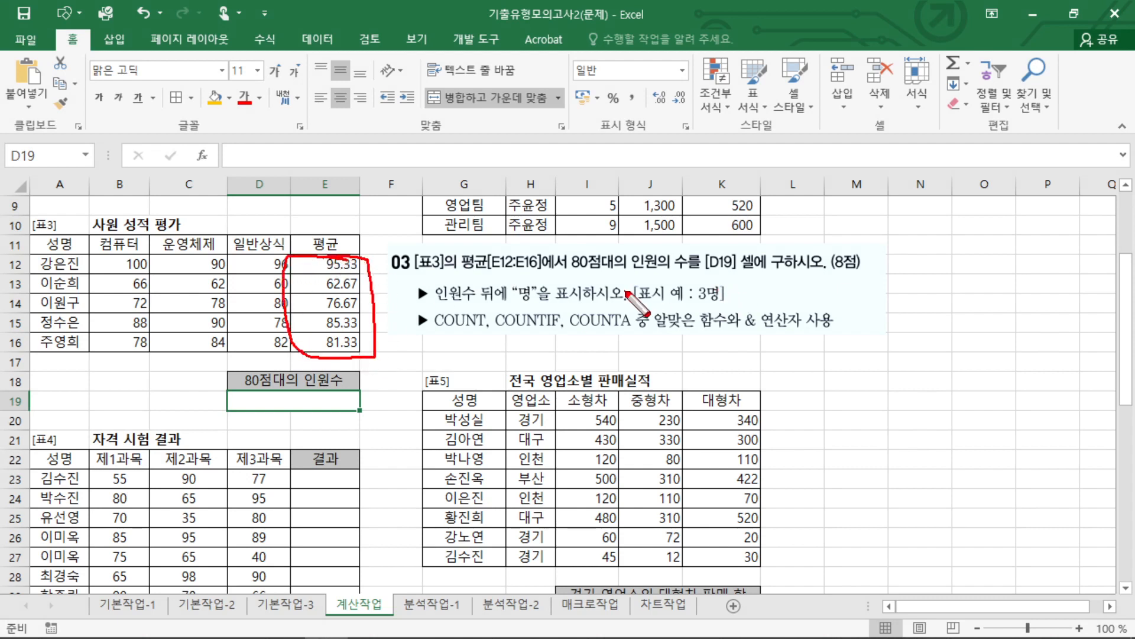
pyautogui.moveTo(531, 340); pyautogui.dragTo(541, 343)
pyautogui.press('Escape')
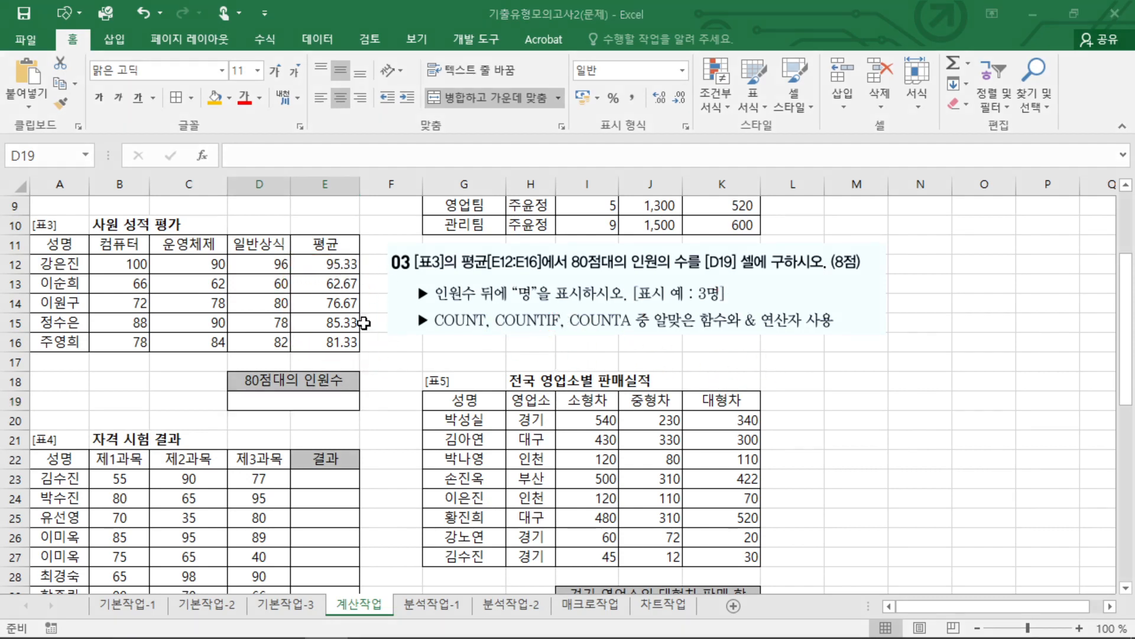
# Compare the 평균 values in E12, E15 and E16 to see which fall in the 80s and which must be excluded.
pyautogui.click(328, 322)
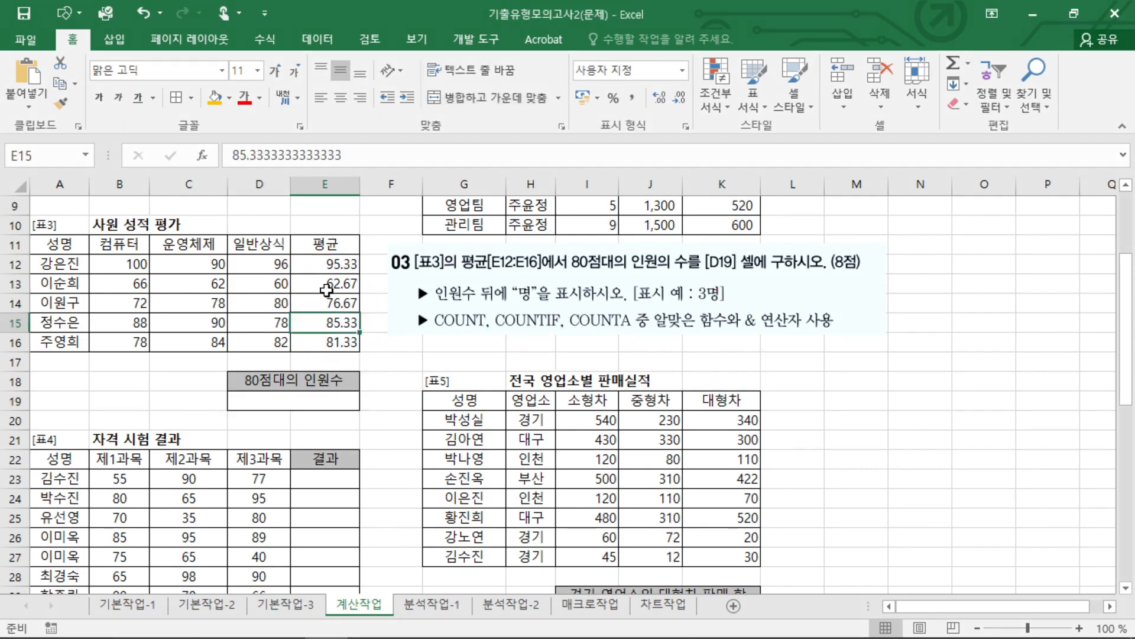
pyautogui.click(337, 342)
pyautogui.moveTo(337, 323); pyautogui.dragTo(337, 342)
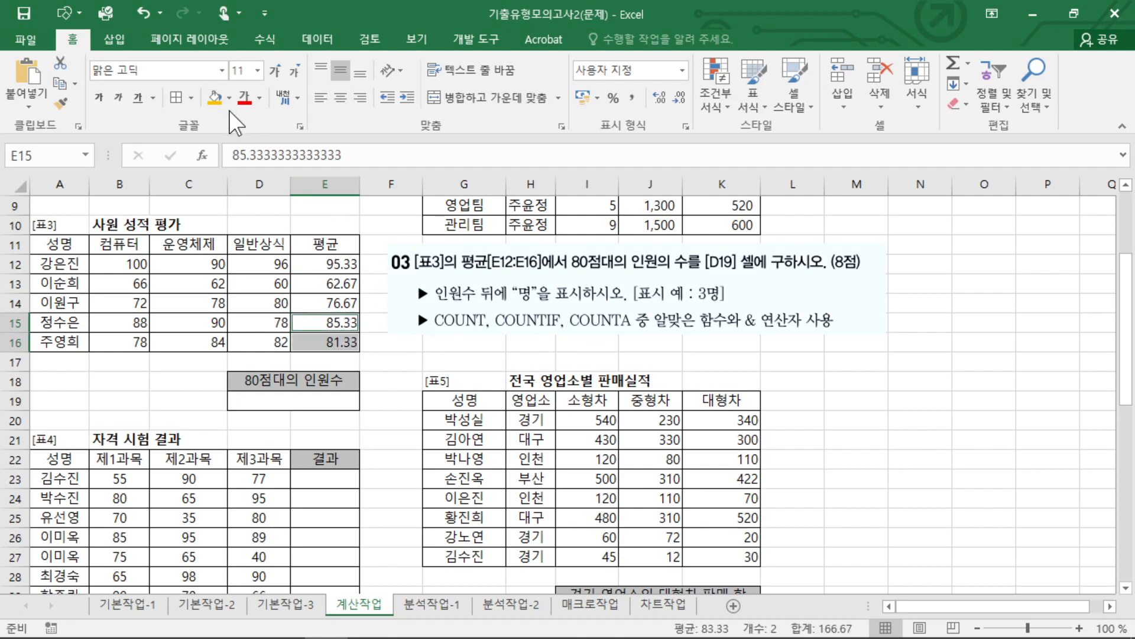
pyautogui.click(349, 323)
pyautogui.keyDown('ctrl'); pyautogui.click(341, 264); pyautogui.keyUp('ctrl')
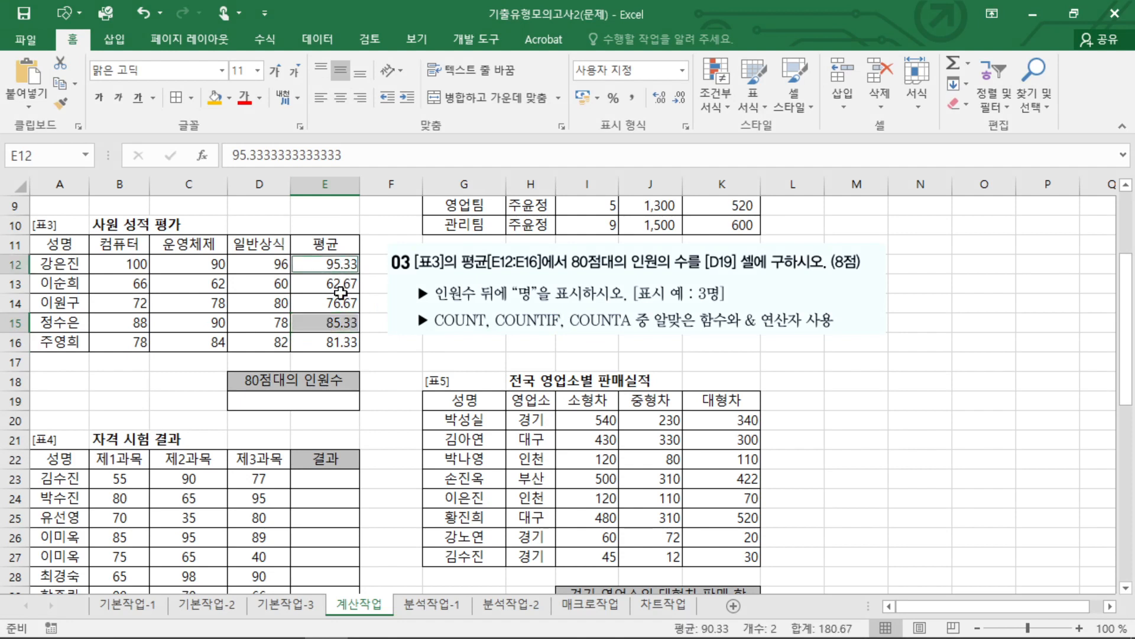
pyautogui.keyDown('ctrl'); pyautogui.click(335, 343); pyautogui.keyUp('ctrl')
pyautogui.moveTo(348, 358)
pyautogui.mouseDown()
pyautogui.moveTo(334, 311)
pyautogui.moveTo(334, 352)
pyautogui.mouseUp()
pyautogui.moveTo(320, 279)
pyautogui.mouseDown()
pyautogui.moveTo(354, 281)
pyautogui.moveTo(409, 216)
pyautogui.mouseUp()
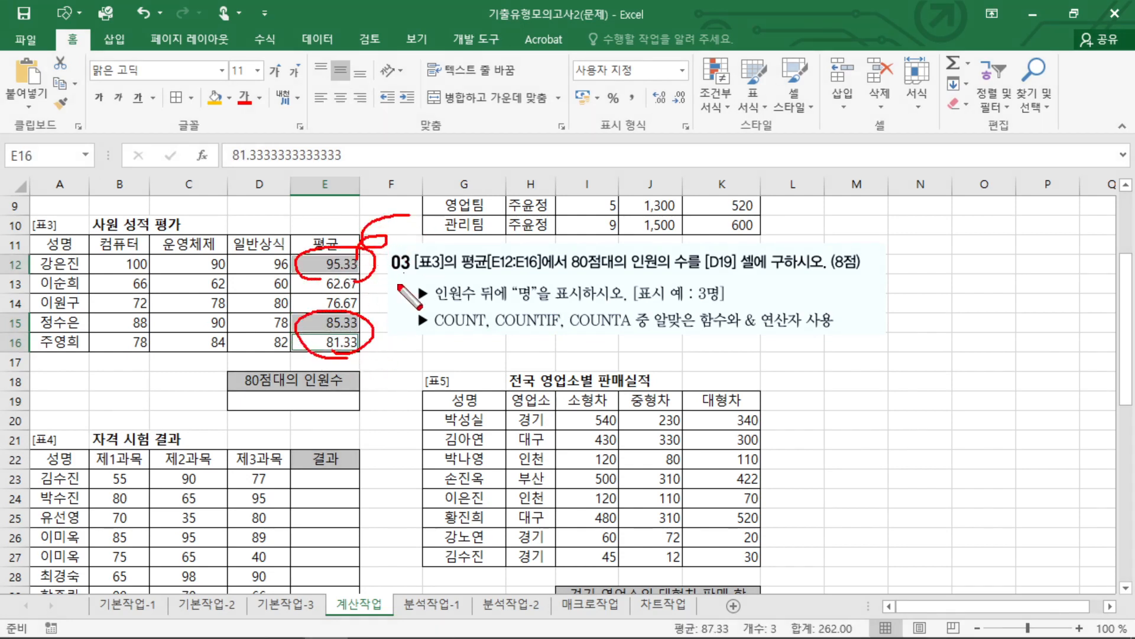
pyautogui.moveTo(353, 355)
pyautogui.mouseDown()
pyautogui.moveTo(349, 301)
pyautogui.moveTo(357, 352)
pyautogui.mouseUp()
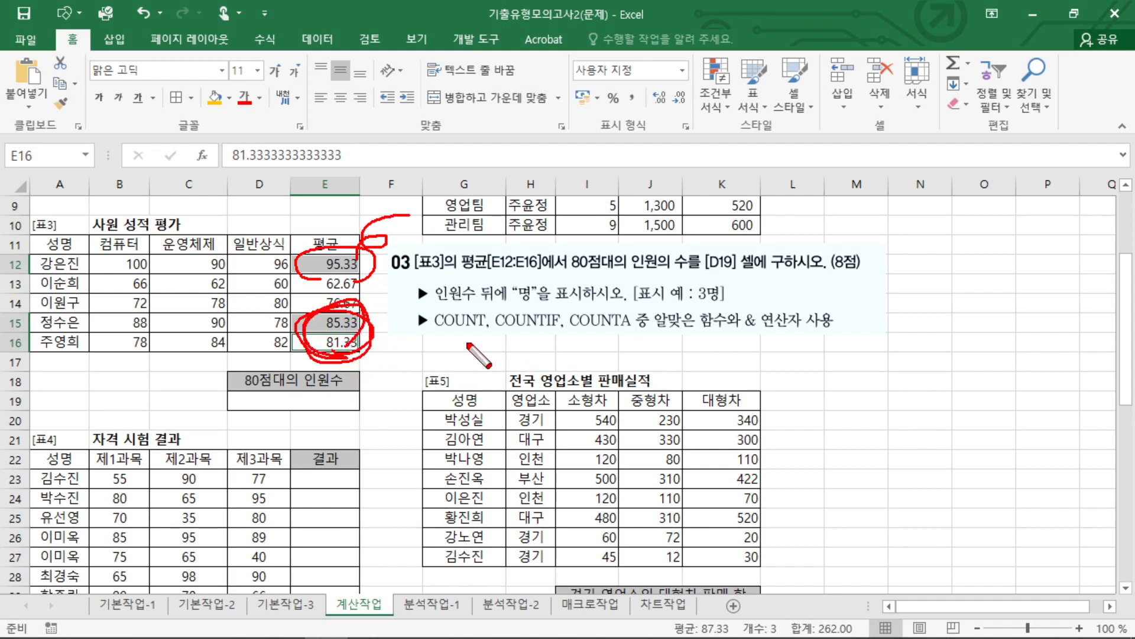
pyautogui.press('Escape')
# Enter =COUNTIF(E12:E16,">=80") in D19 under 80점대의 인원수.
pyautogui.click(343, 402)
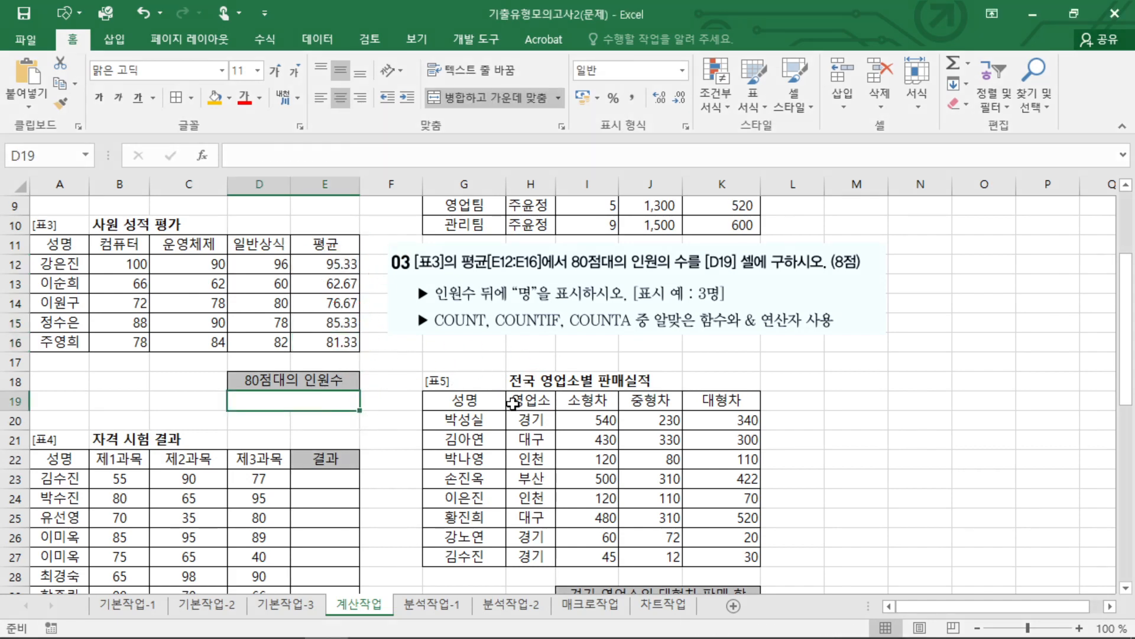
pyautogui.write('=COUNT')
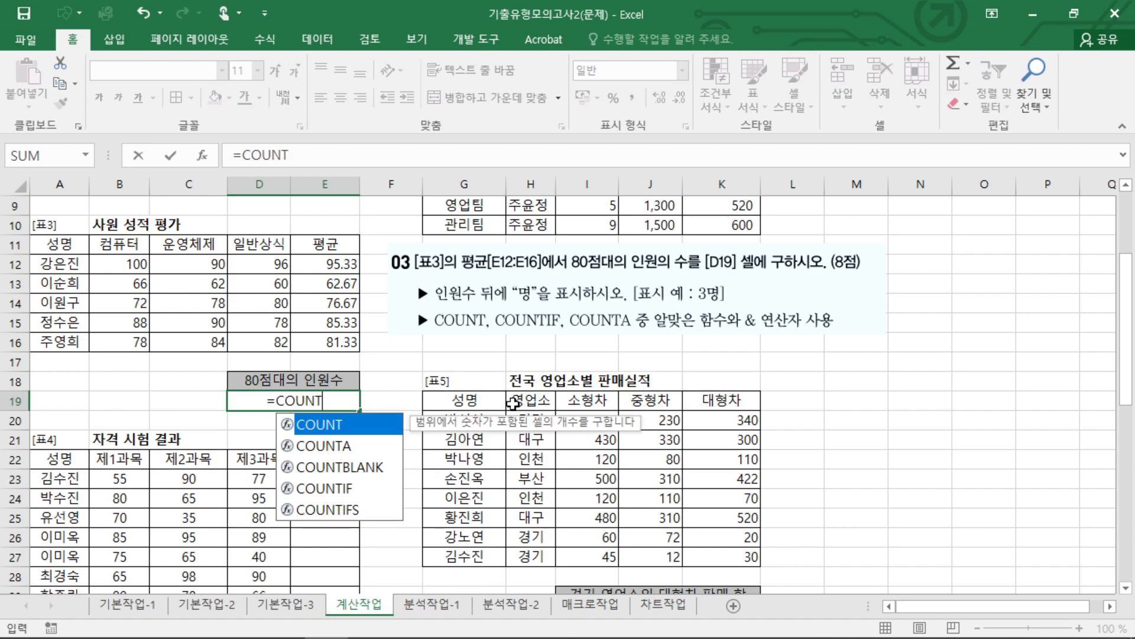
pyautogui.write('IF(')
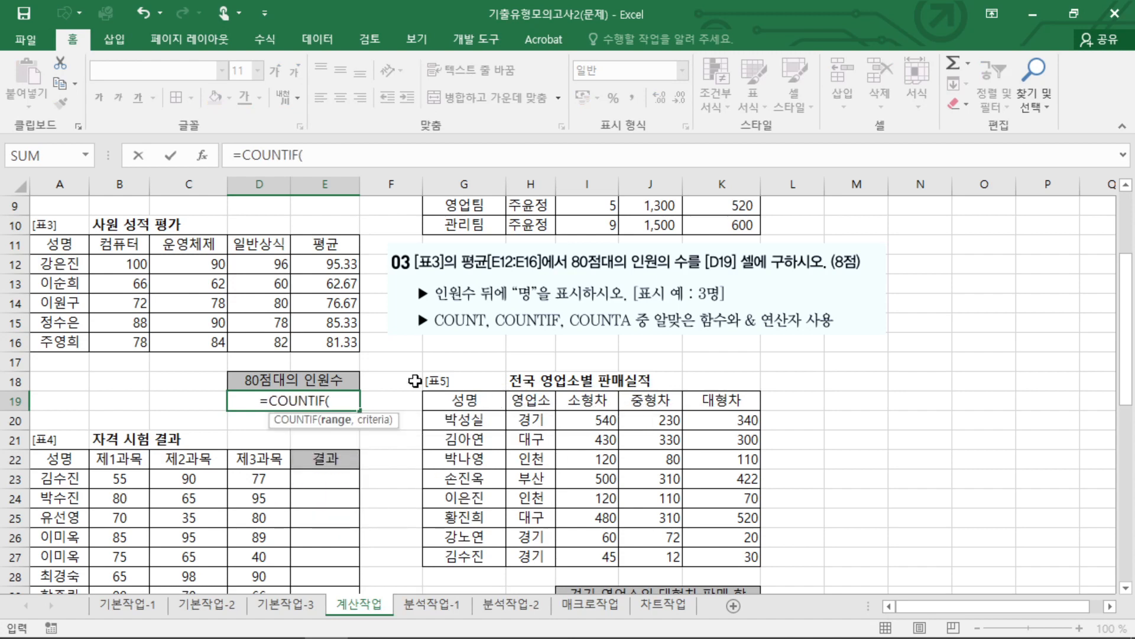
pyautogui.moveTo(347, 267); pyautogui.dragTo(338, 343)
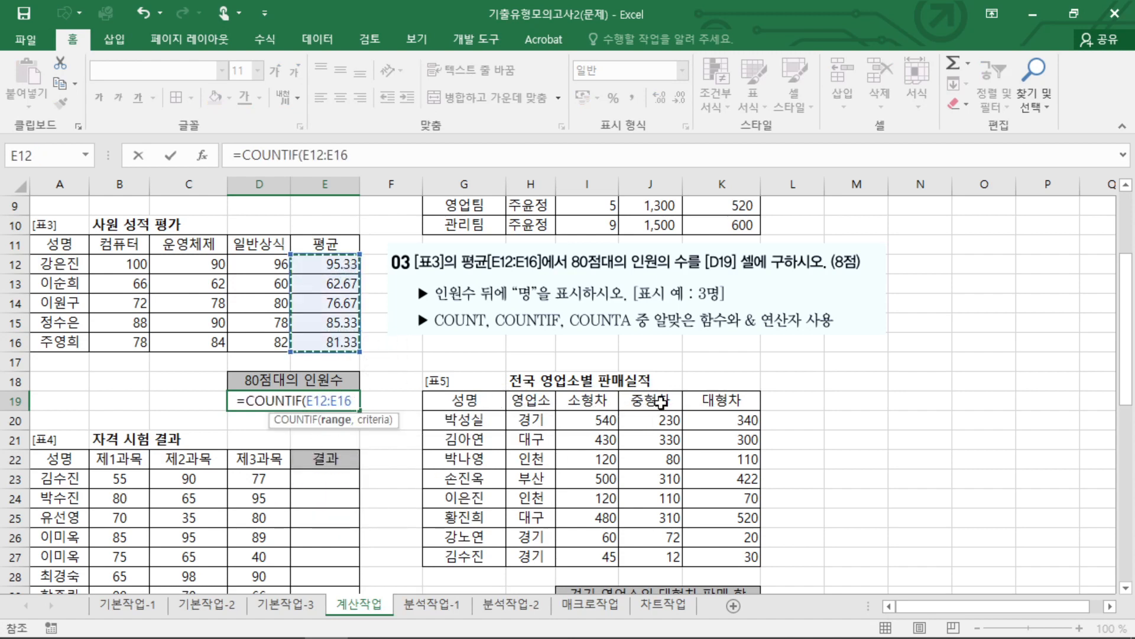
pyautogui.write(',">')
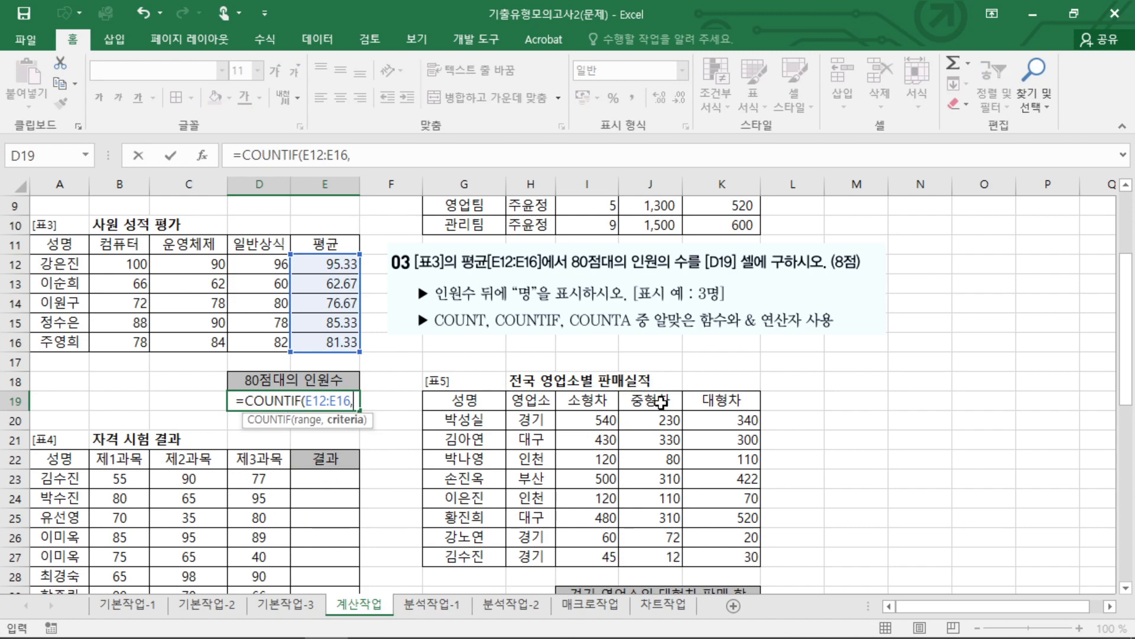
pyautogui.write('=80")')
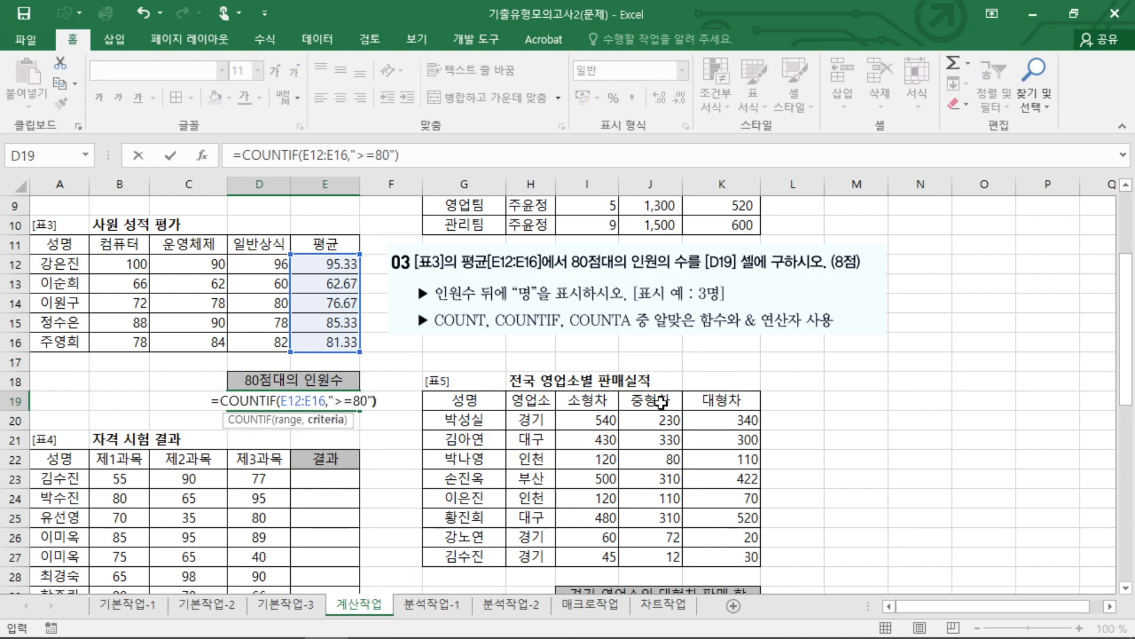
pyautogui.press('Return')
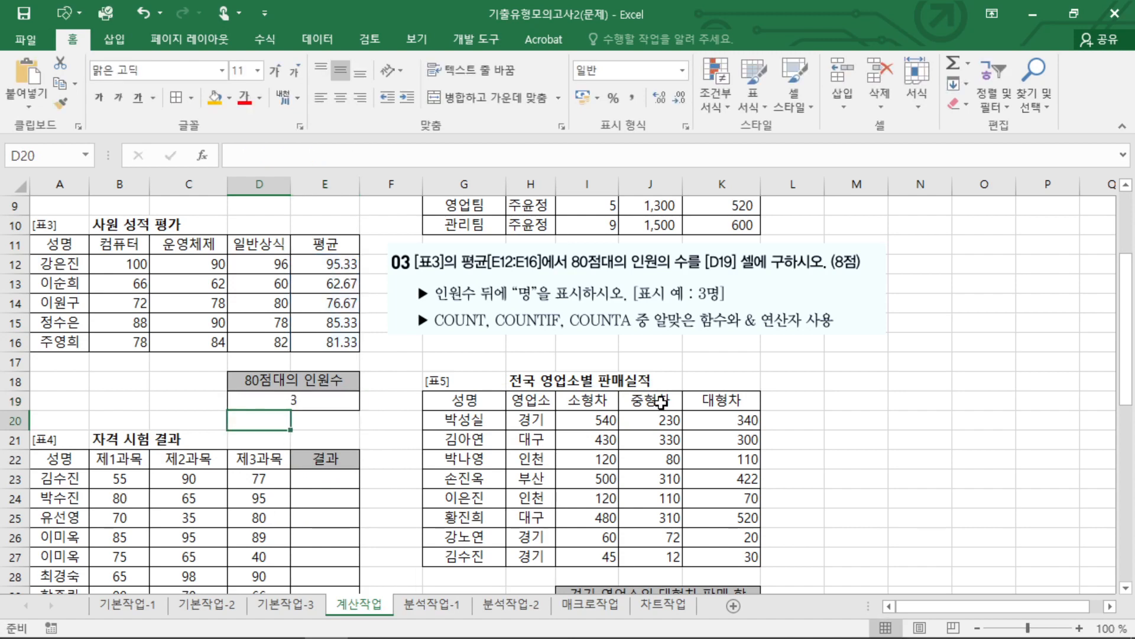
# Check which 평균 values in E12:E16 the ">=80" condition counts, including those of 90 or more.
pyautogui.moveTo(330, 344); pyautogui.dragTo(366, 351)
pyautogui.moveTo(329, 320); pyautogui.dragTo(365, 320)
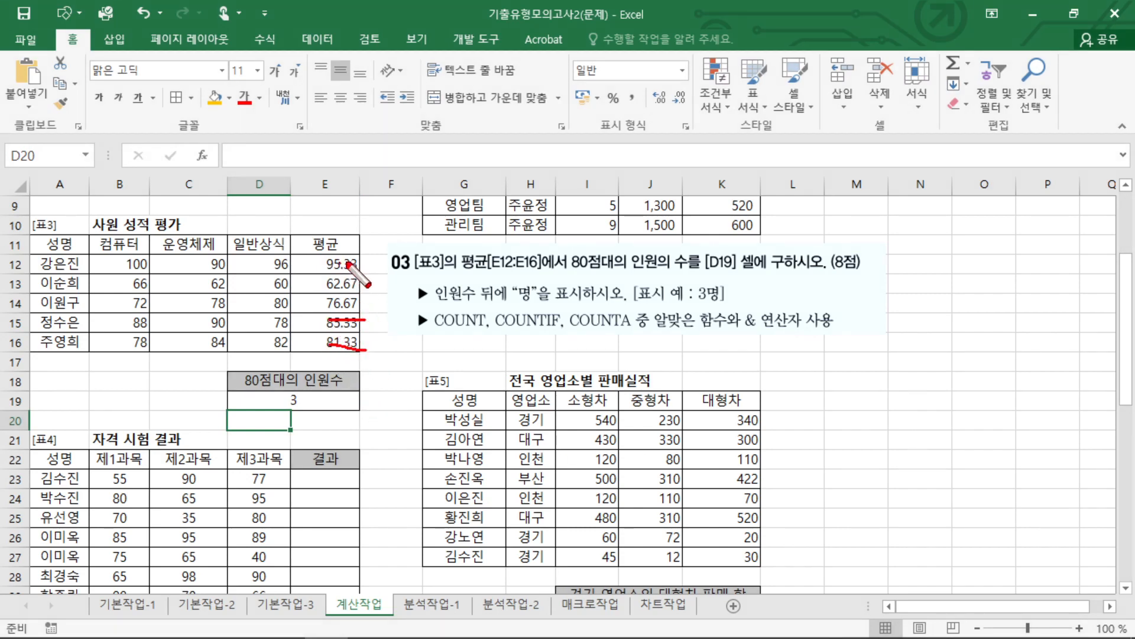
pyautogui.moveTo(342, 263); pyautogui.dragTo(397, 259)
pyautogui.moveTo(323, 266)
pyautogui.mouseDown()
pyautogui.moveTo(323, 248)
pyautogui.moveTo(317, 273)
pyautogui.mouseUp()
pyautogui.moveTo(337, 260); pyautogui.dragTo(363, 242)
pyautogui.press('Escape')
# Extend the D19 formula by subtracting COUNTIF(E12:E16,">=90") from the first COUNTIF.
pyautogui.doubleClick(332, 398)
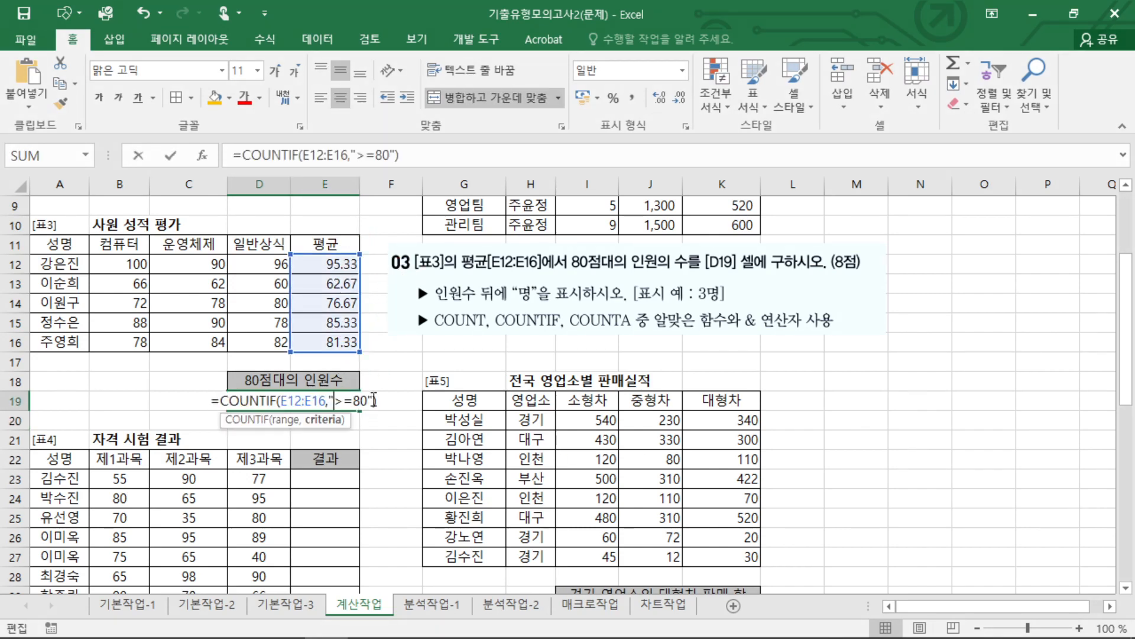
pyautogui.click(400, 399)
pyautogui.write('-COUNT')
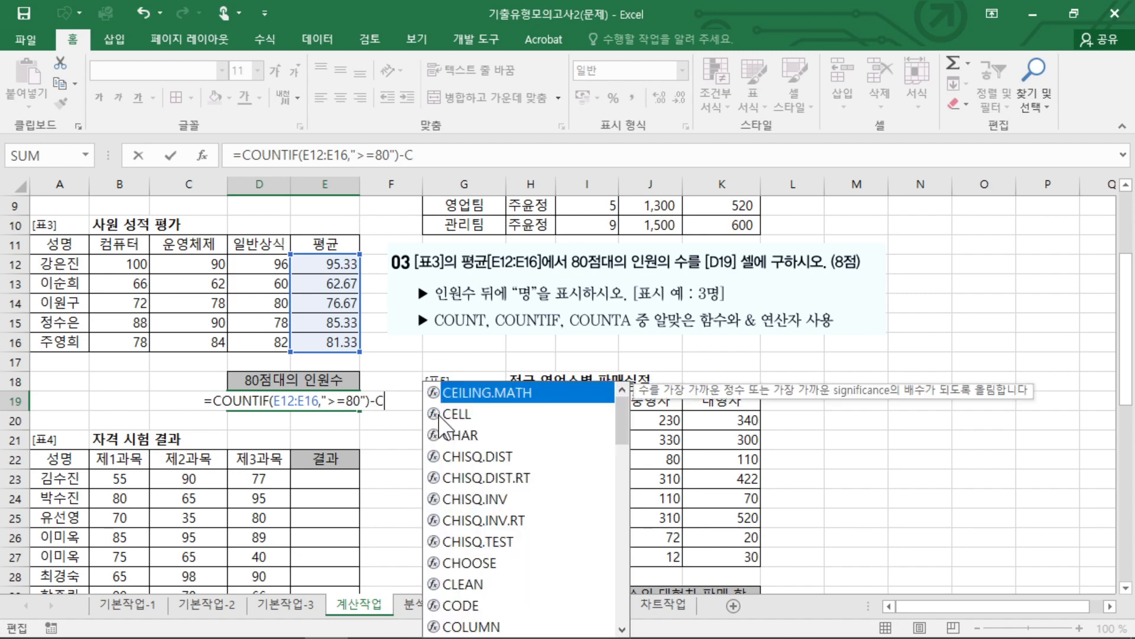
pyautogui.press('Down')
pyautogui.press('Down')
pyautogui.press('Down')
pyautogui.press('Tab')
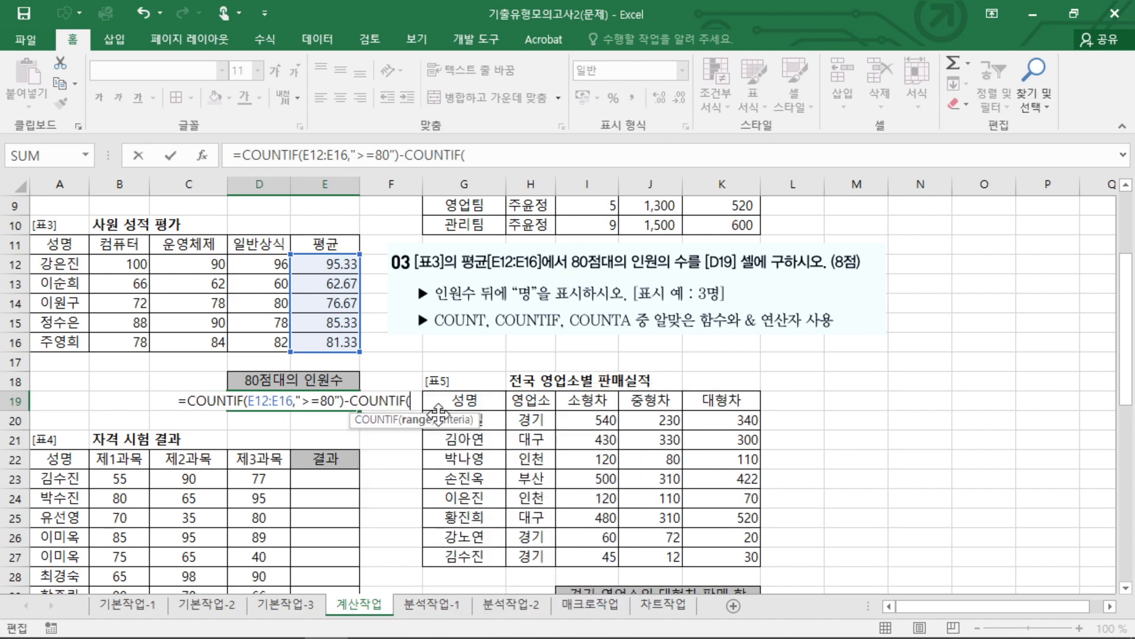
pyautogui.moveTo(319, 270); pyautogui.dragTo(334, 343)
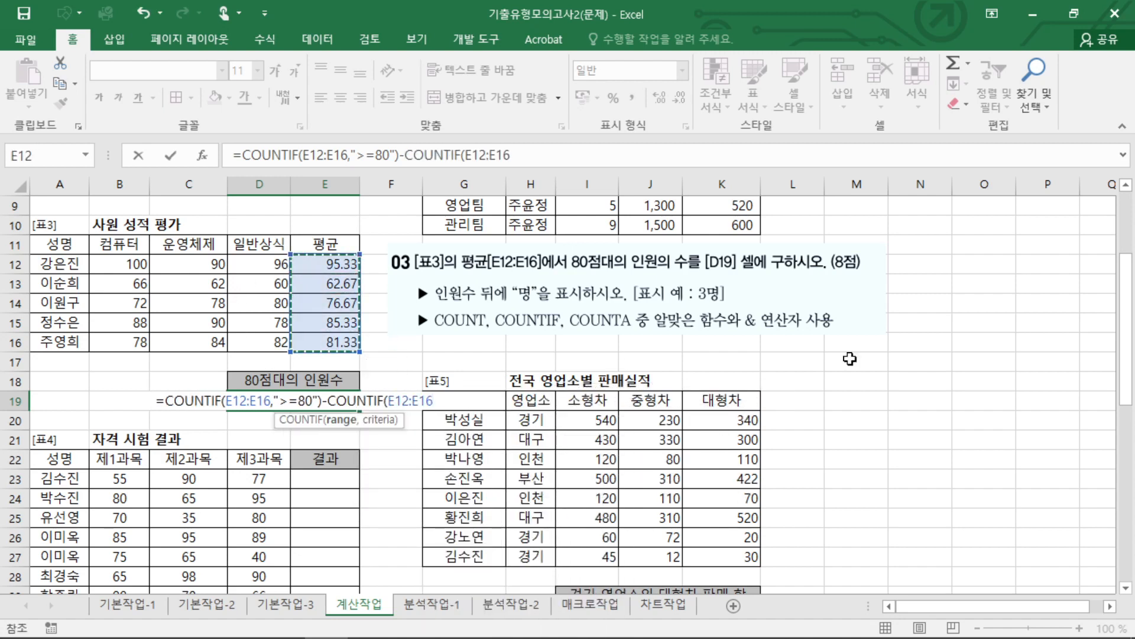
pyautogui.write(',">=90')
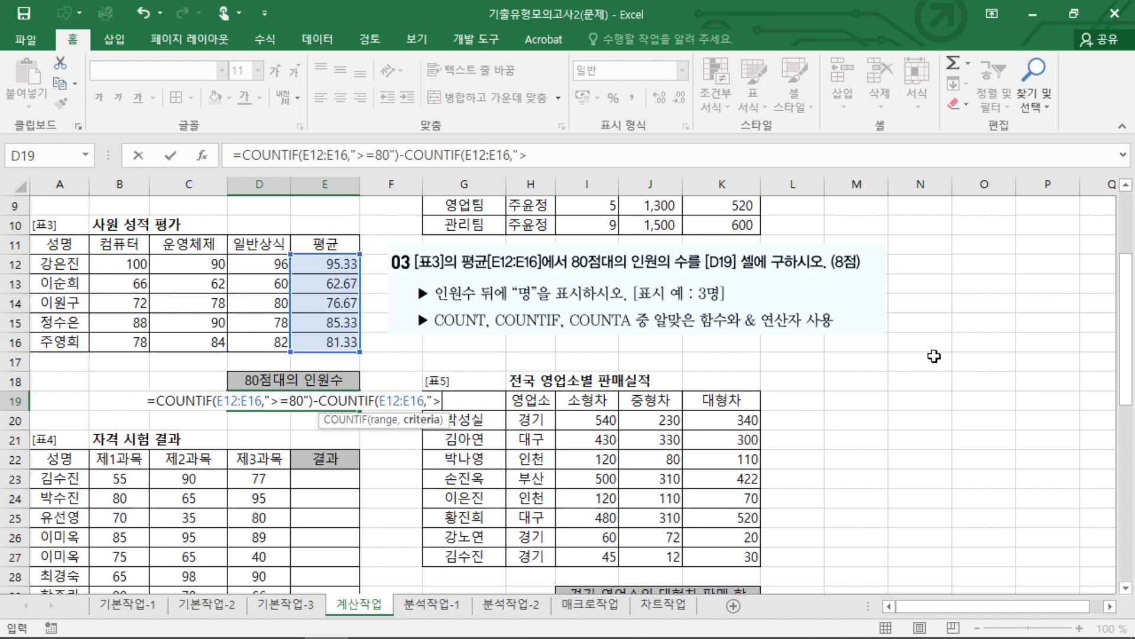
pyautogui.write('")')
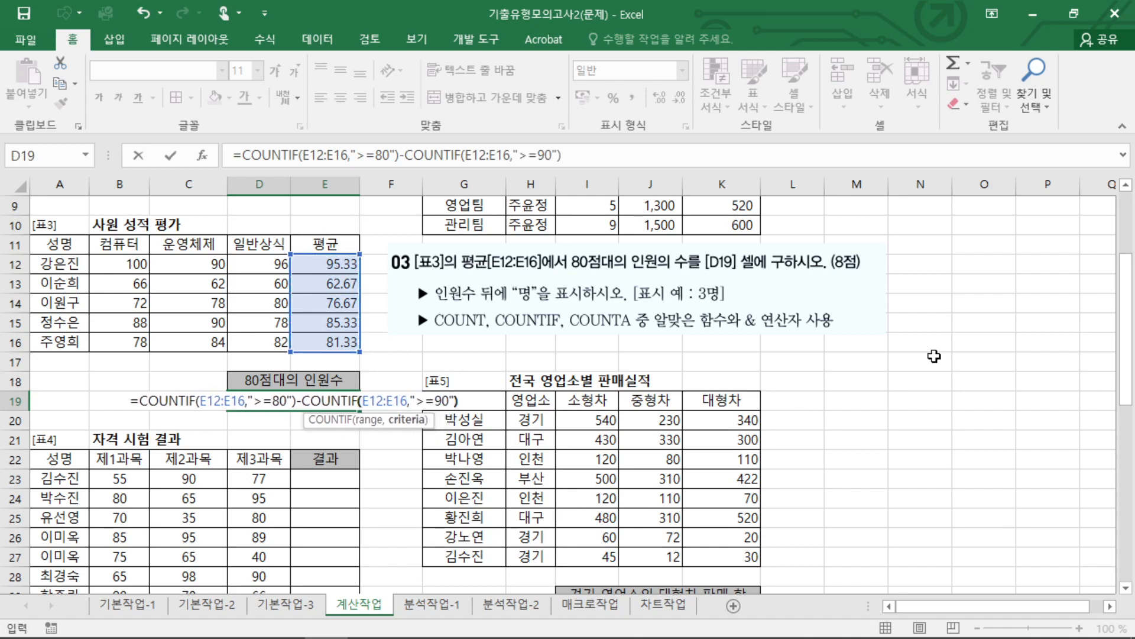
pyautogui.press('Return')
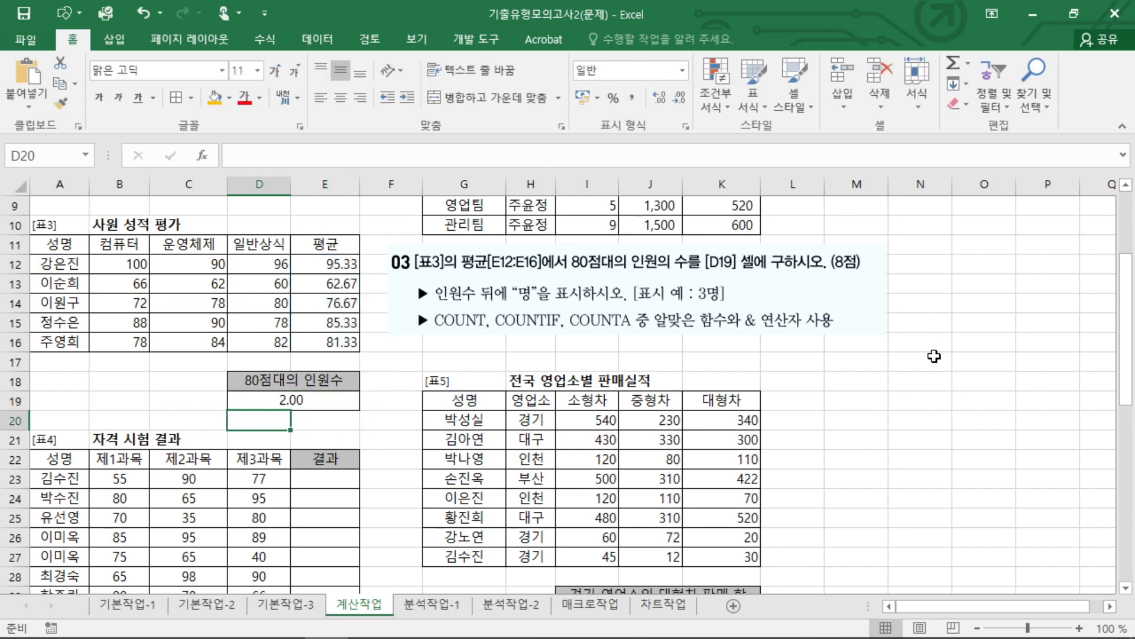
# Append &"명" to the end of the COUNTIF formula in D19.
pyautogui.doubleClick(291, 404)
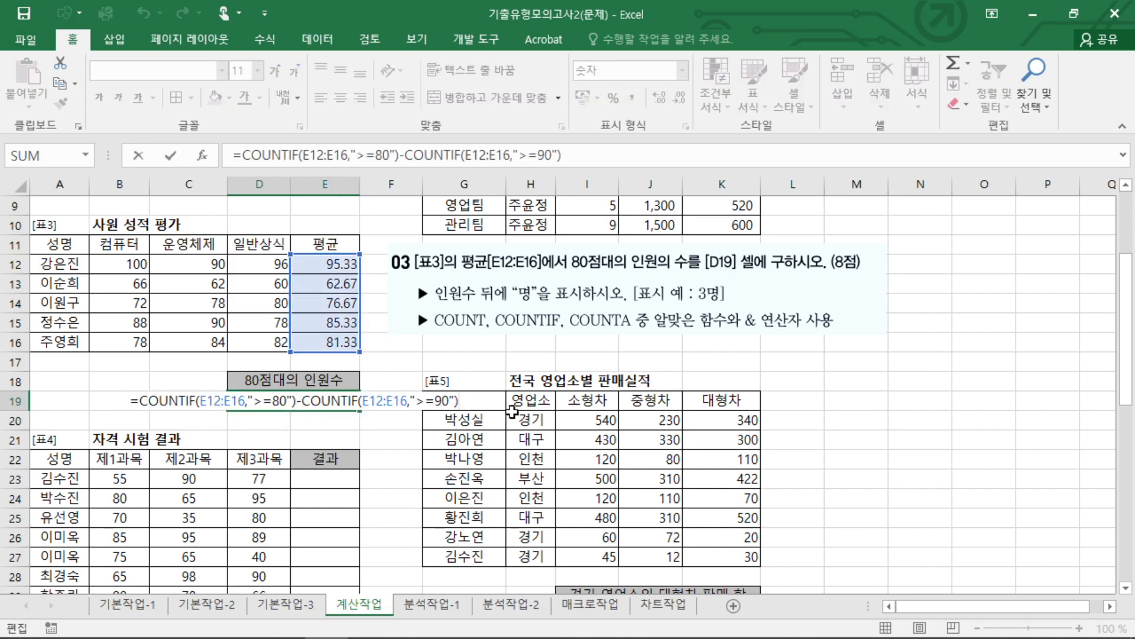
pyautogui.write('&"명')
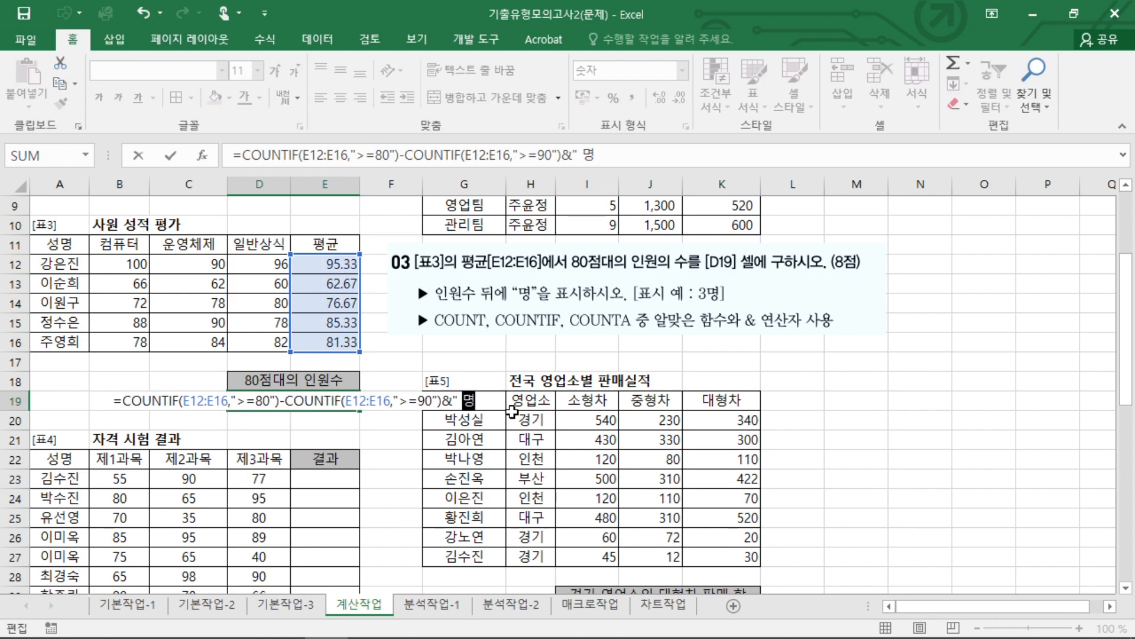
pyautogui.press('BackSpace')
pyautogui.press('BackSpace')
pyautogui.press('BackSpace')
pyautogui.write('명"')
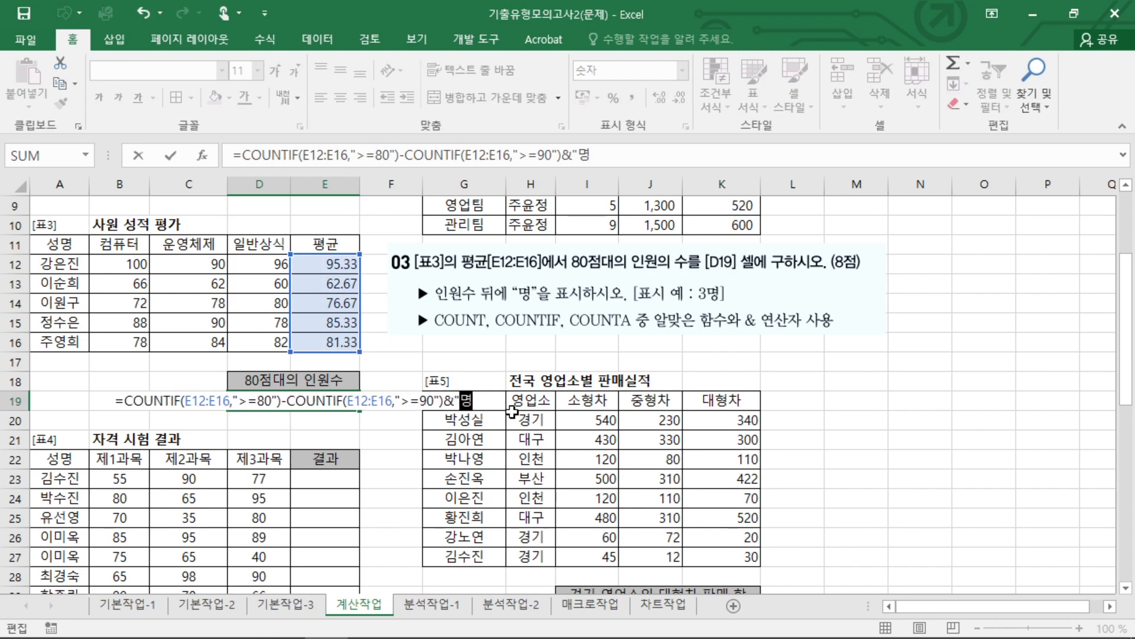
pyautogui.press('Return')
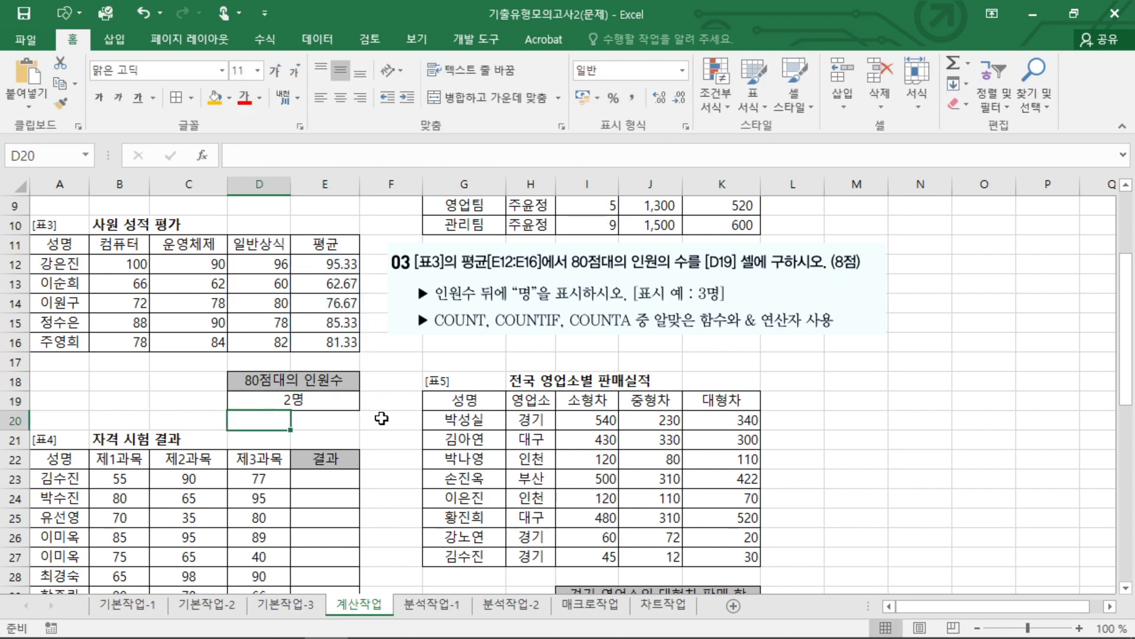
# Compare the D19 formula's "명" suffix with the display example 3명 given in question 03.
pyautogui.doubleClick(331, 403)
pyautogui.hotkey('ctrl', '2')
pyautogui.moveTo(708, 307)
pyautogui.mouseDown()
pyautogui.moveTo(732, 280)
pyautogui.moveTo(709, 307)
pyautogui.mouseUp()
pyautogui.moveTo(512, 308)
pyautogui.mouseDown()
pyautogui.moveTo(537, 274)
pyautogui.moveTo(539, 307)
pyautogui.mouseUp()
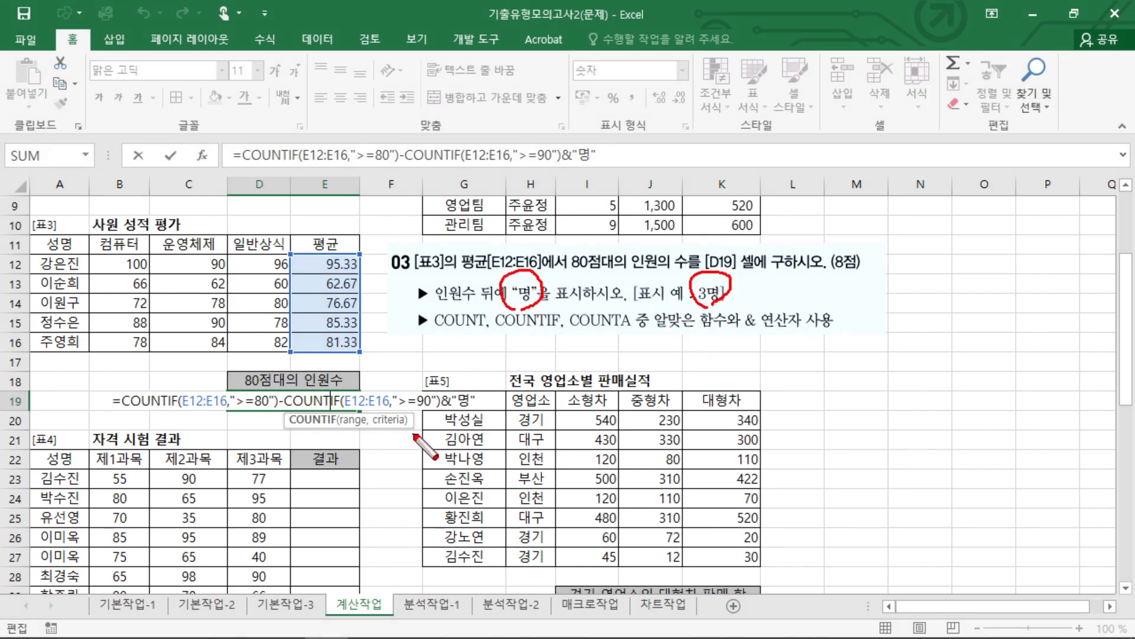
pyautogui.moveTo(452, 419)
pyautogui.mouseDown()
pyautogui.moveTo(440, 407)
pyautogui.moveTo(464, 419)
pyautogui.mouseUp()
pyautogui.press('Escape')
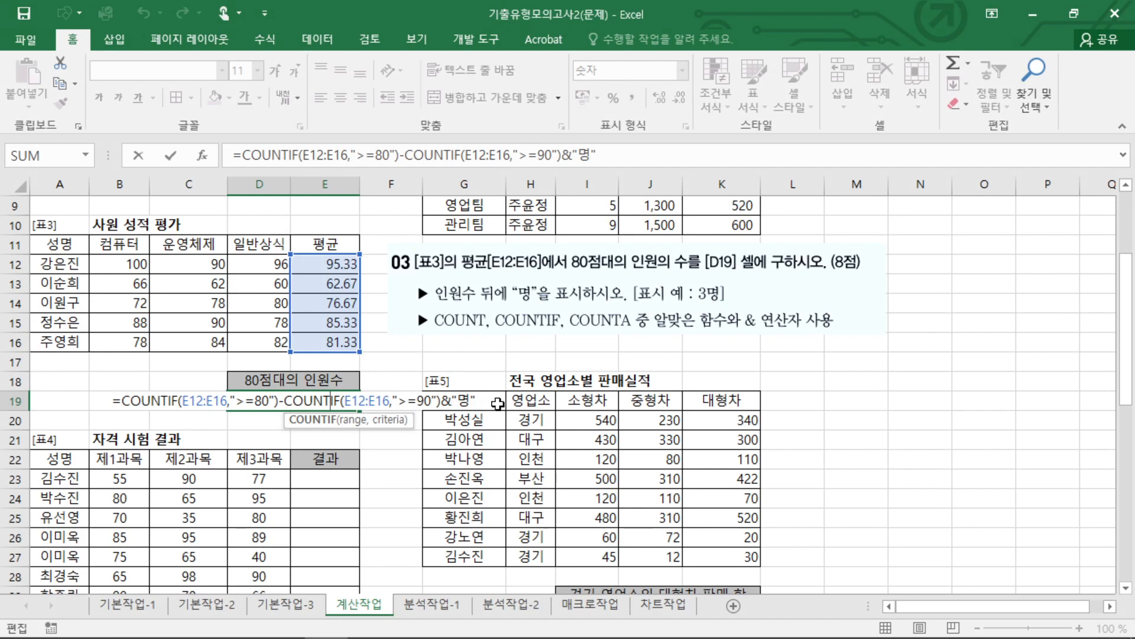
pyautogui.press('Return')
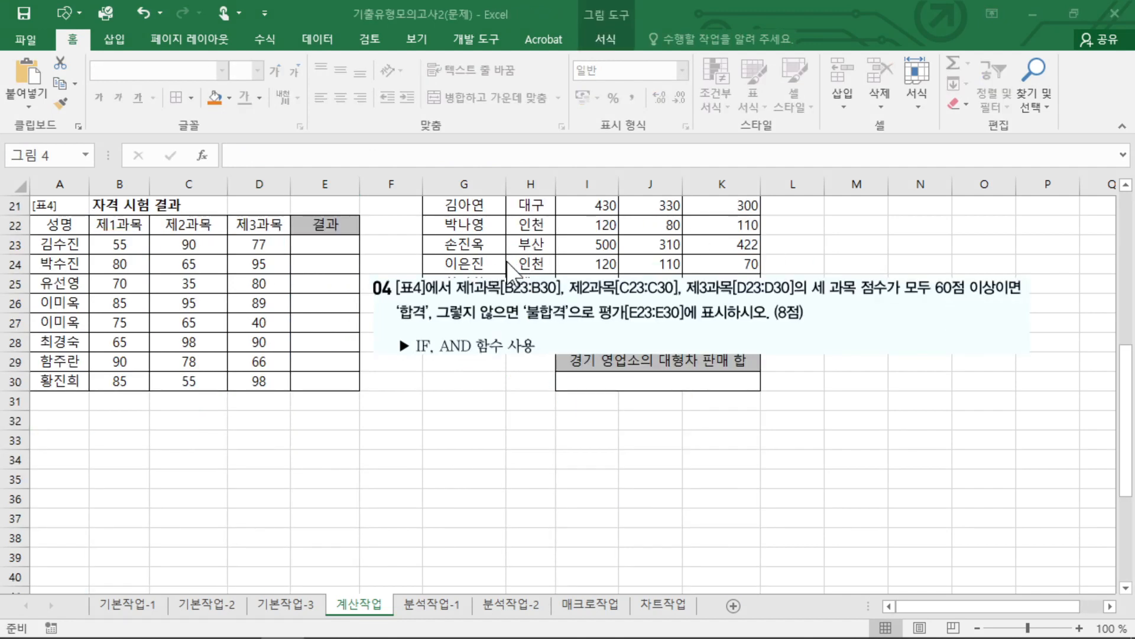
pyautogui.click(330, 245)
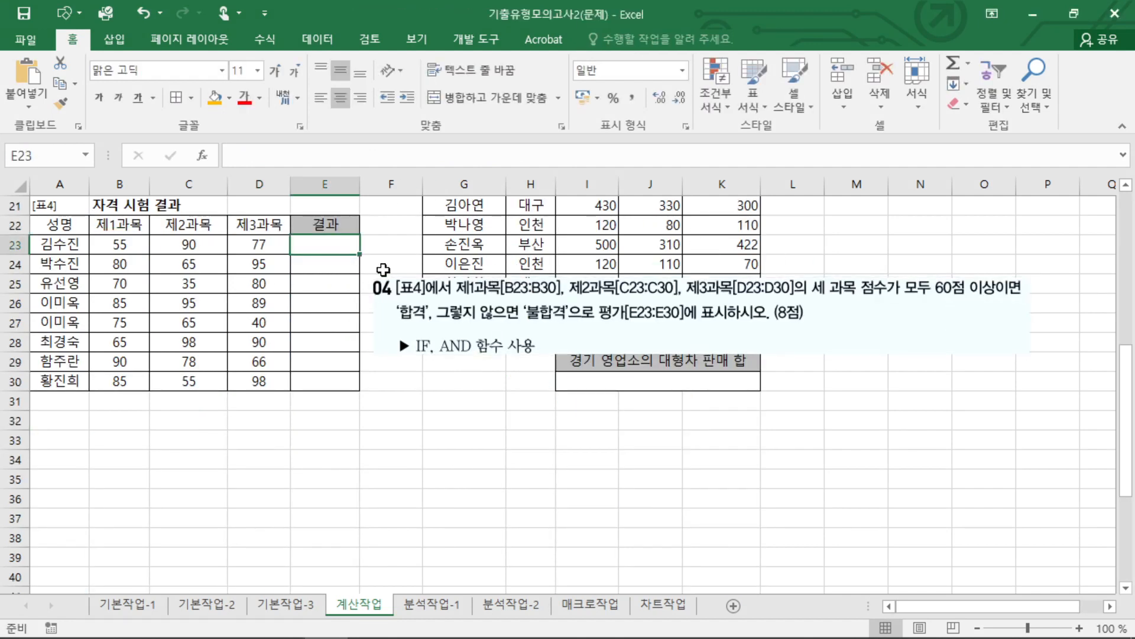
pyautogui.write('=IF')
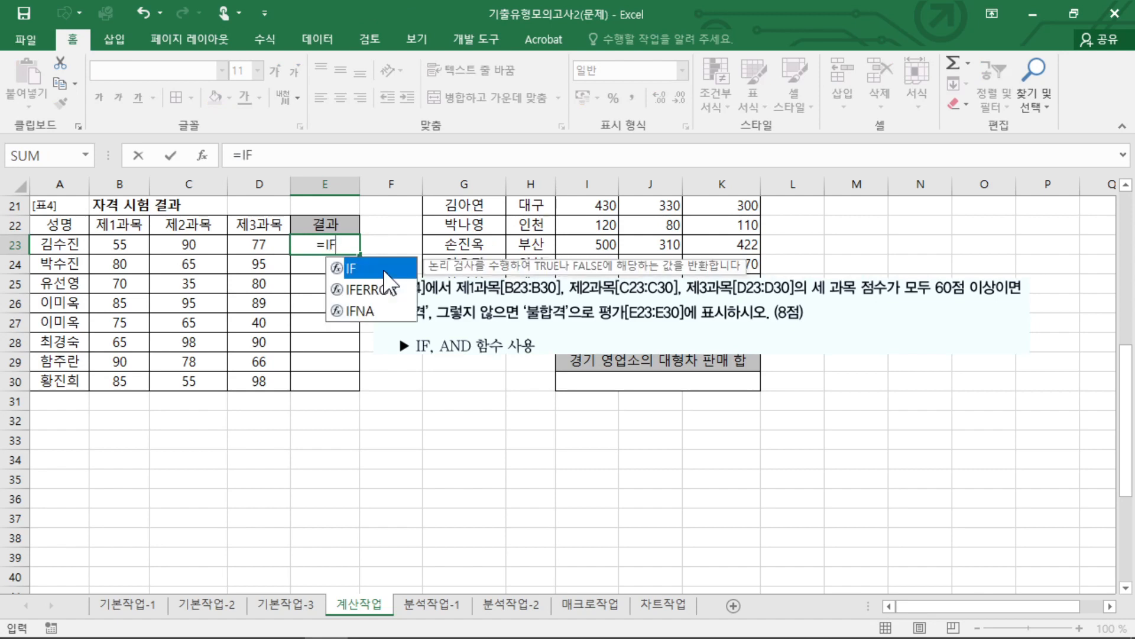
pyautogui.write('(AND(')
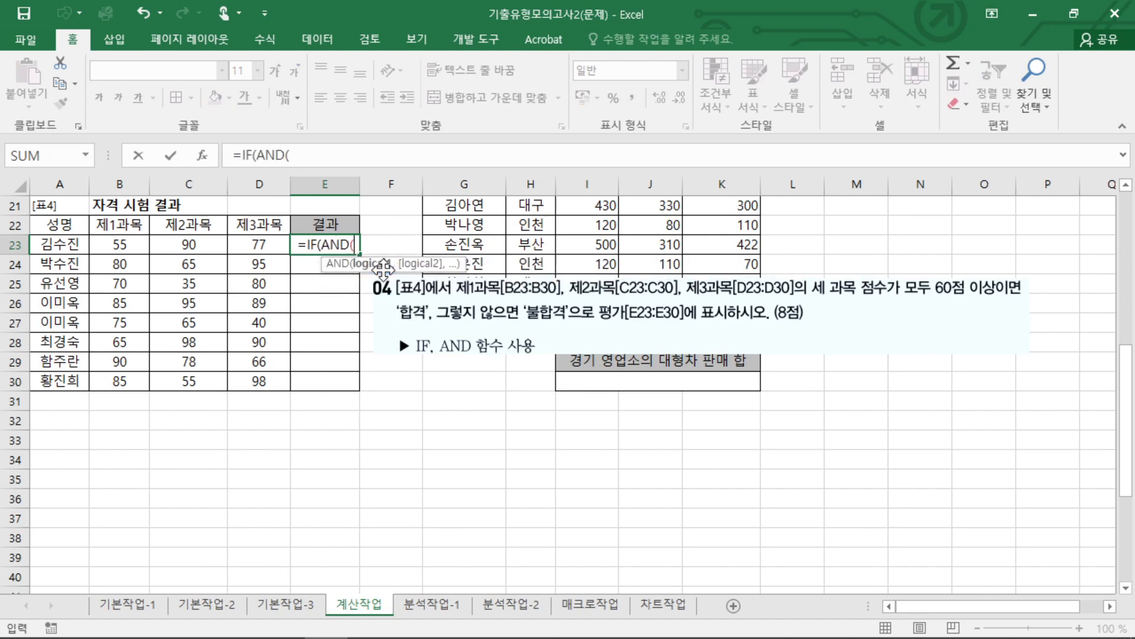
pyautogui.press('BackSpace')
pyautogui.press('BackSpace')
pyautogui.press('BackSpace')
pyautogui.press('BackSpace')
pyautogui.press('BackSpace')
pyautogui.press('BackSpace')
pyautogui.press('BackSpace')
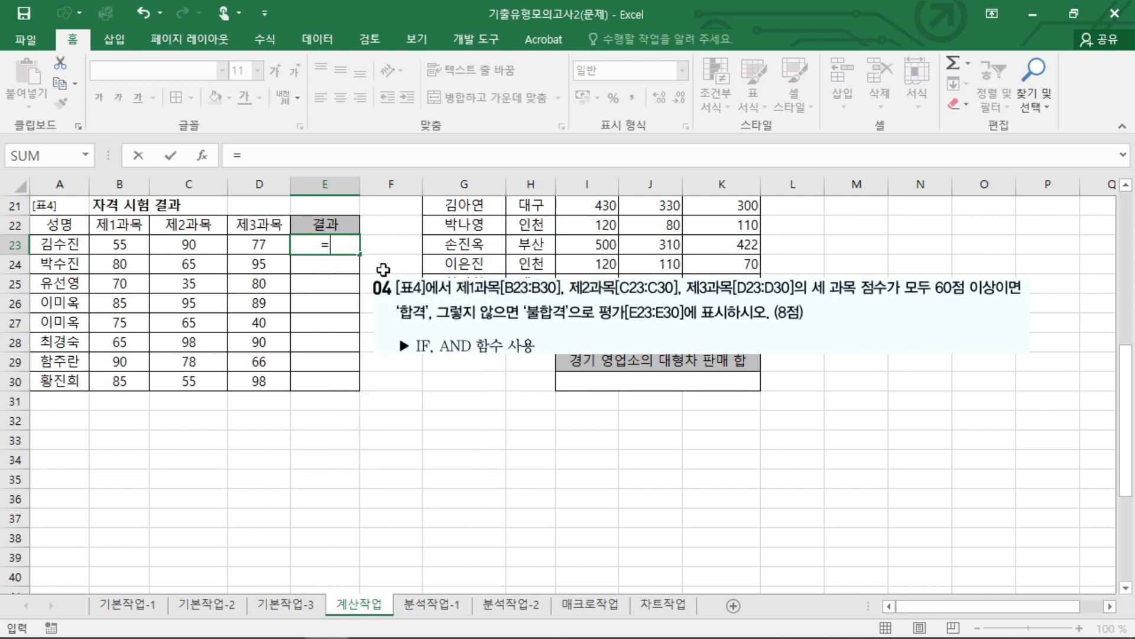
pyautogui.write('AND(IF')
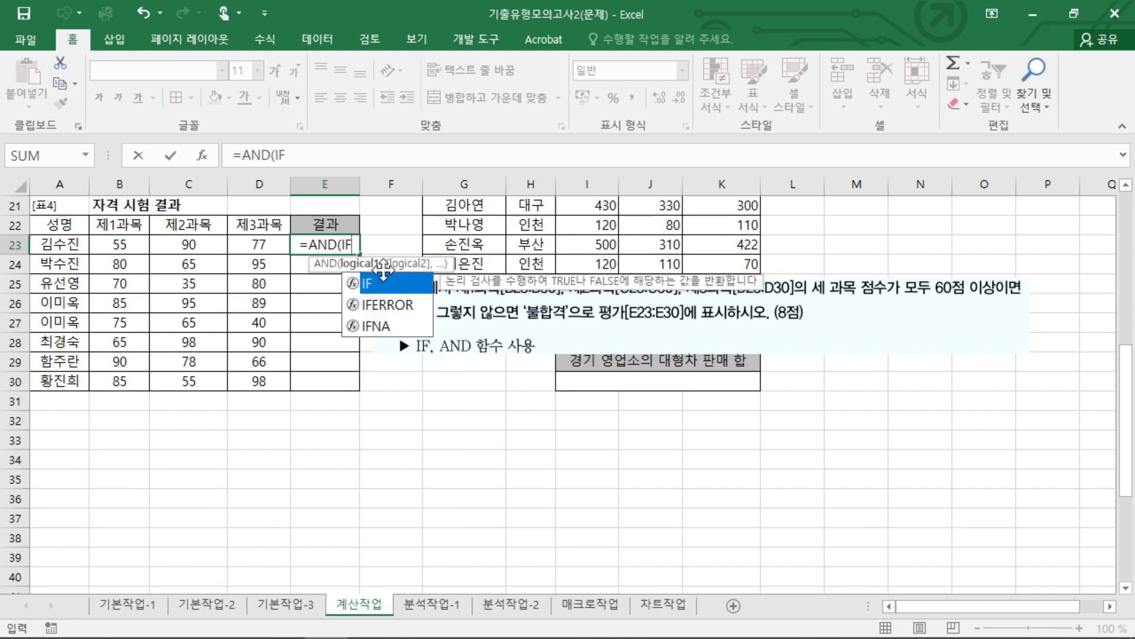
pyautogui.press('BackSpace')
pyautogui.press('BackSpace')
pyautogui.press('BackSpace')
pyautogui.press('BackSpace')
pyautogui.press('BackSpace')
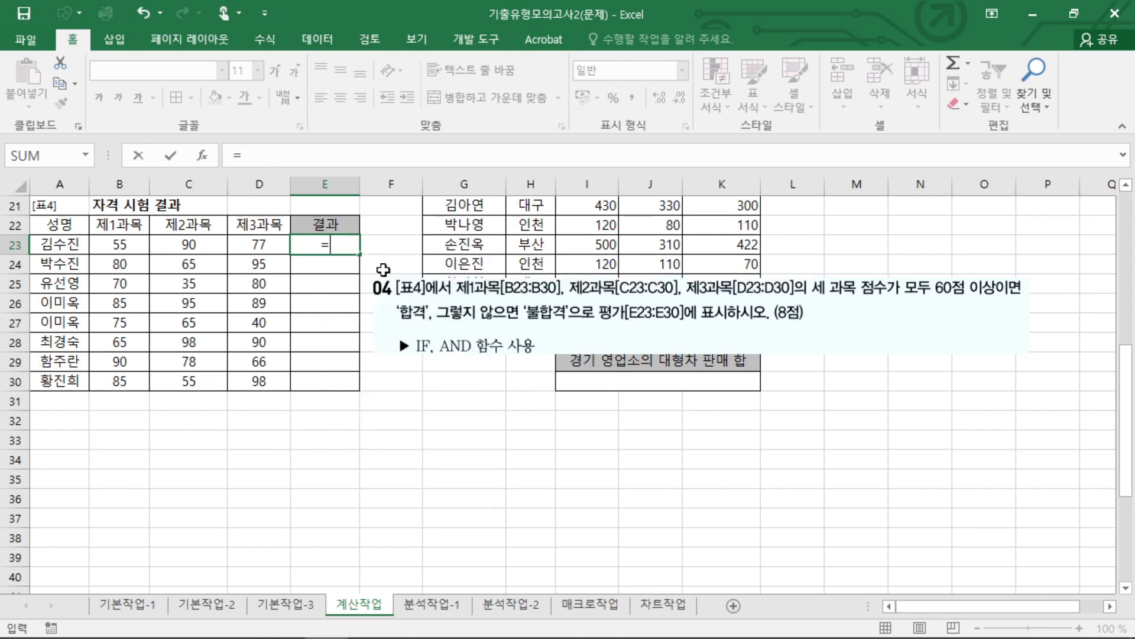
# Try testing the whole range B23:D23>=60 inside =IF(AND( in E23, and remove that range condition.
pyautogui.write('IF(AND(')
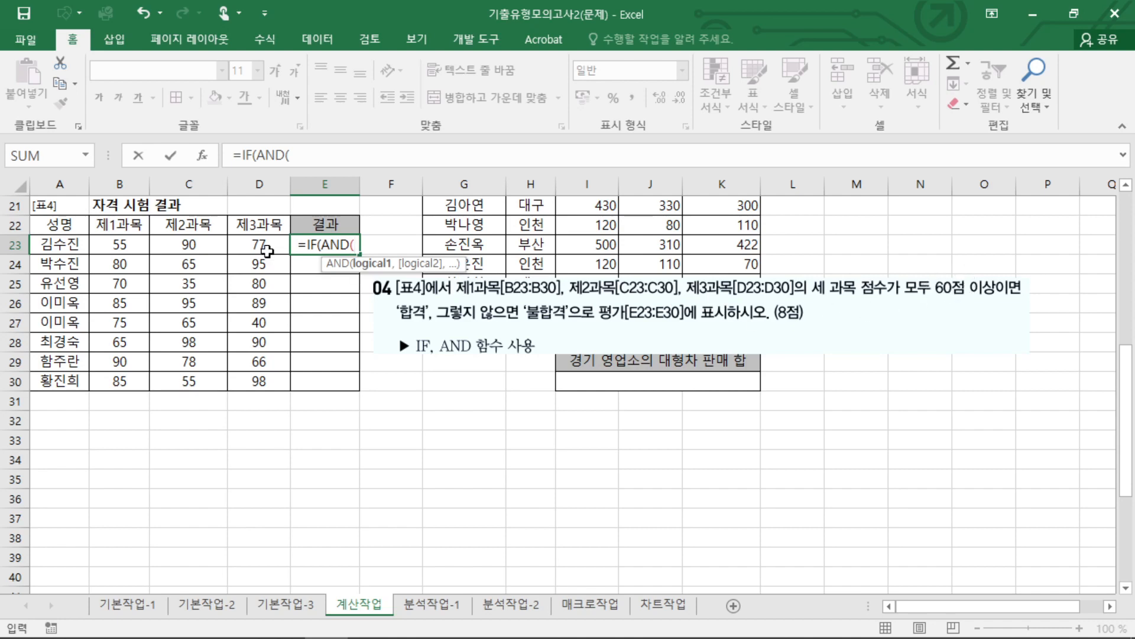
pyautogui.click(121, 244)
pyautogui.moveTo(113, 251); pyautogui.dragTo(263, 253)
pyautogui.write('>=60')
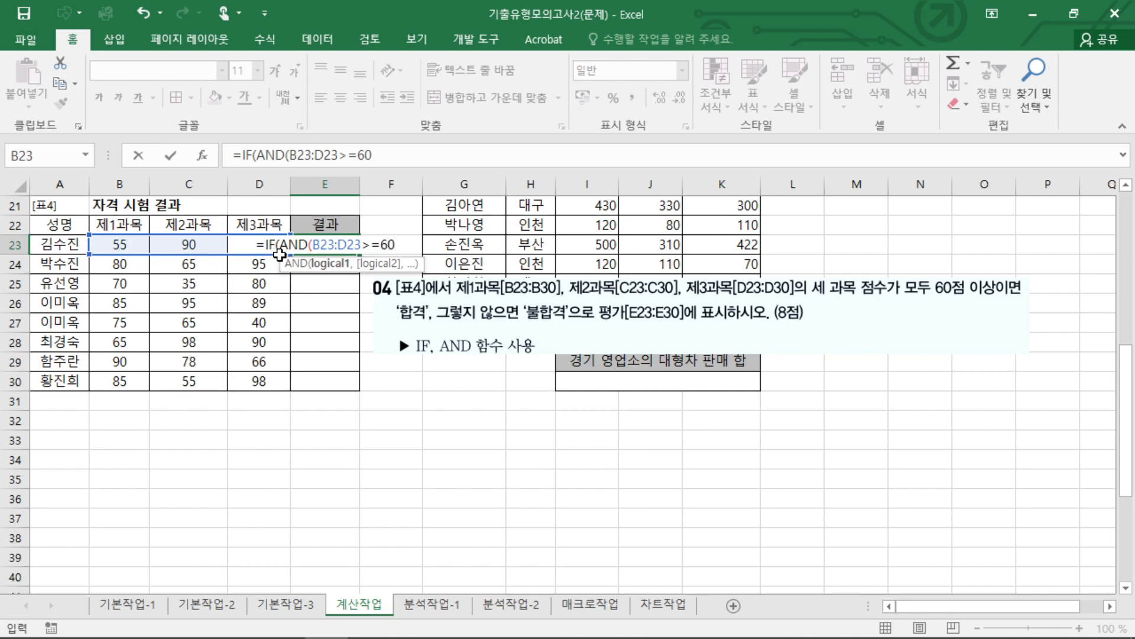
pyautogui.press('BackSpace')
pyautogui.press('BackSpace')
pyautogui.press('BackSpace')
pyautogui.press('BackSpace')
pyautogui.press('BackSpace')
pyautogui.press('BackSpace')
pyautogui.press('BackSpace')
pyautogui.press('BackSpace')
pyautogui.press('BackSpace')
pyautogui.press('BackSpace')
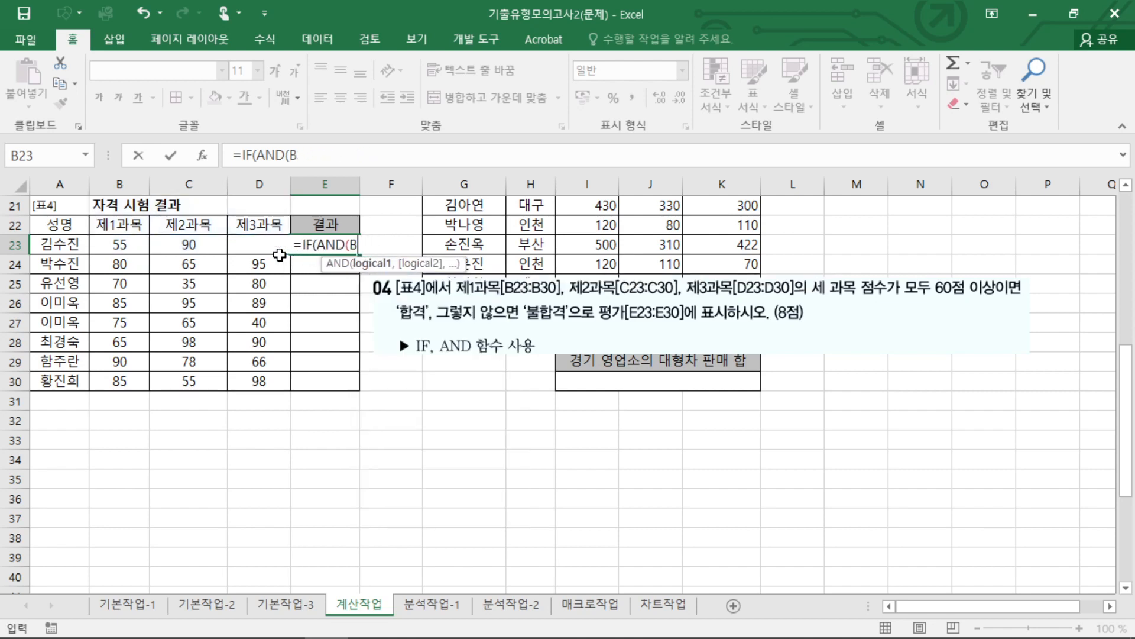
pyautogui.press('BackSpace')
pyautogui.press('BackSpace')
pyautogui.write('(')
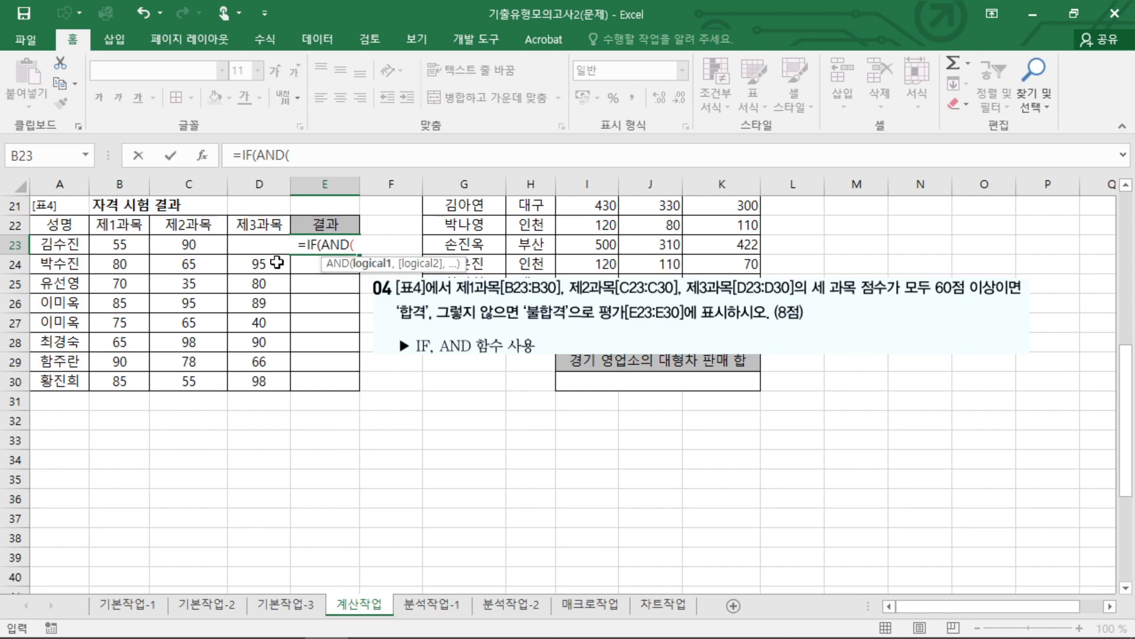
# Give the =IF(AND( formula in E23 three separate conditions: B23>=60, C23>=60 and D23>=60.
pyautogui.click(130, 252)
pyautogui.write('>=60,')
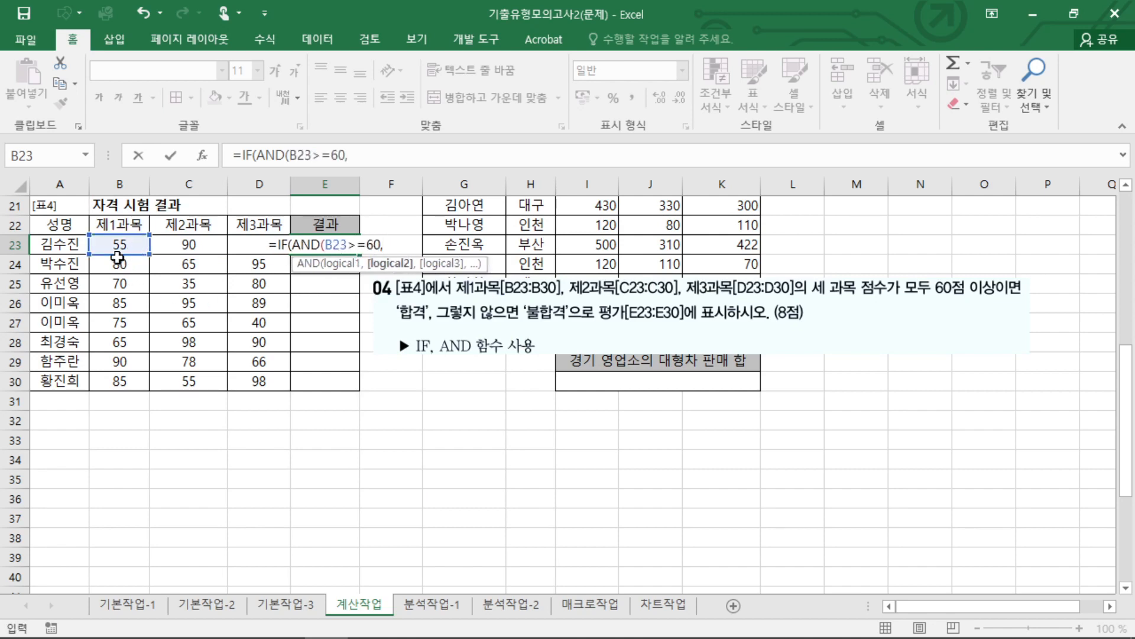
pyautogui.click(190, 245)
pyautogui.write('>=60,')
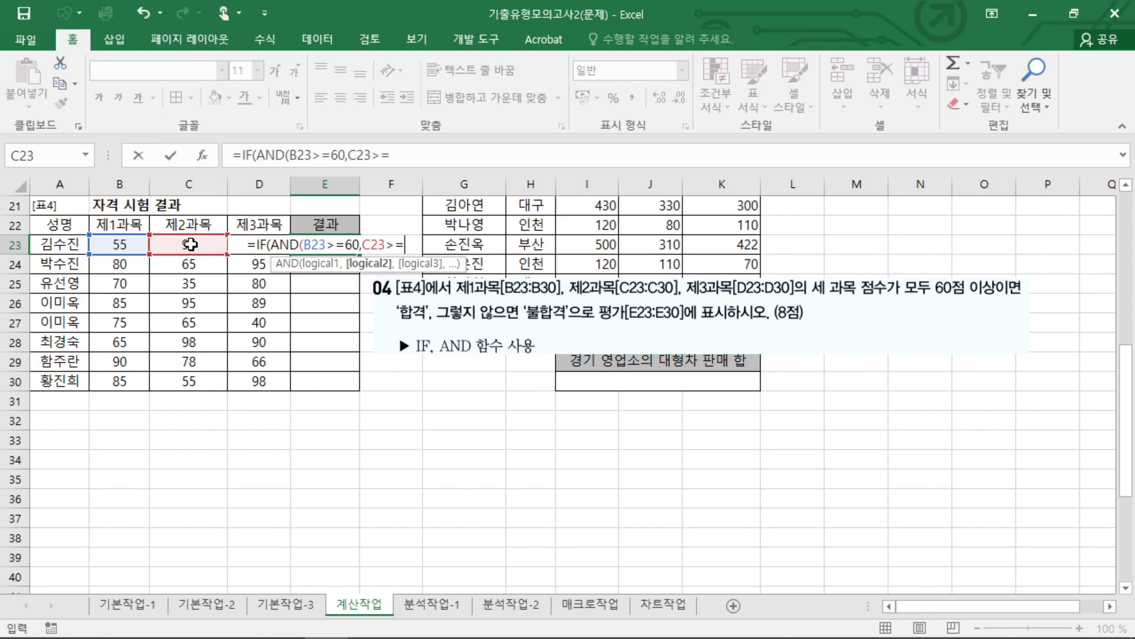
pyautogui.click(258, 225)
pyautogui.click(254, 243)
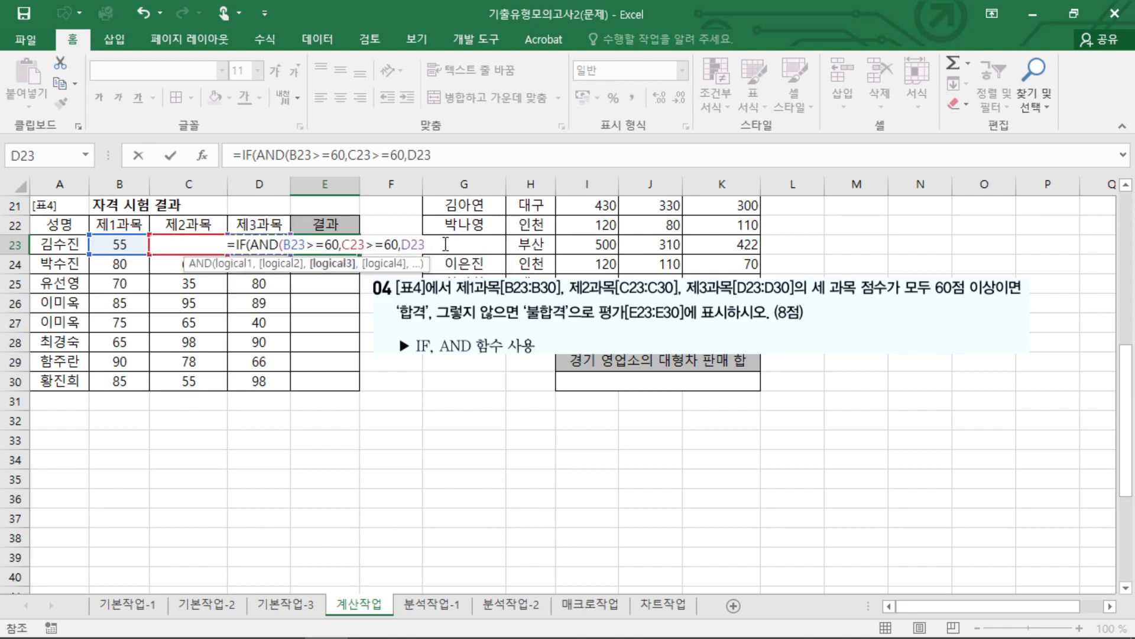
pyautogui.write('>=')
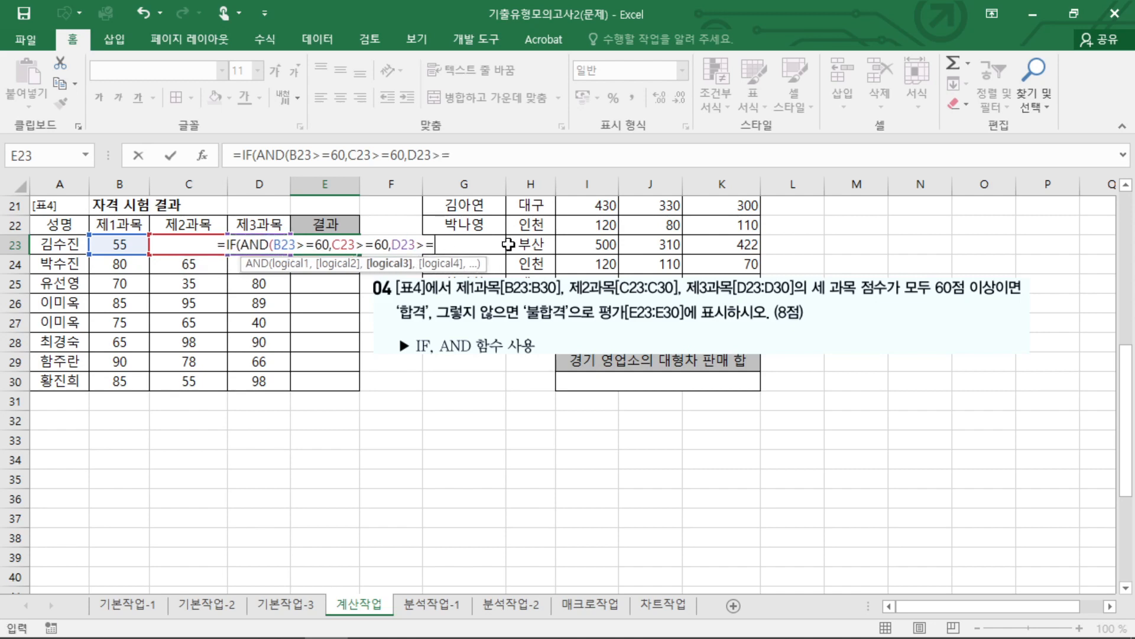
pyautogui.write('60),')
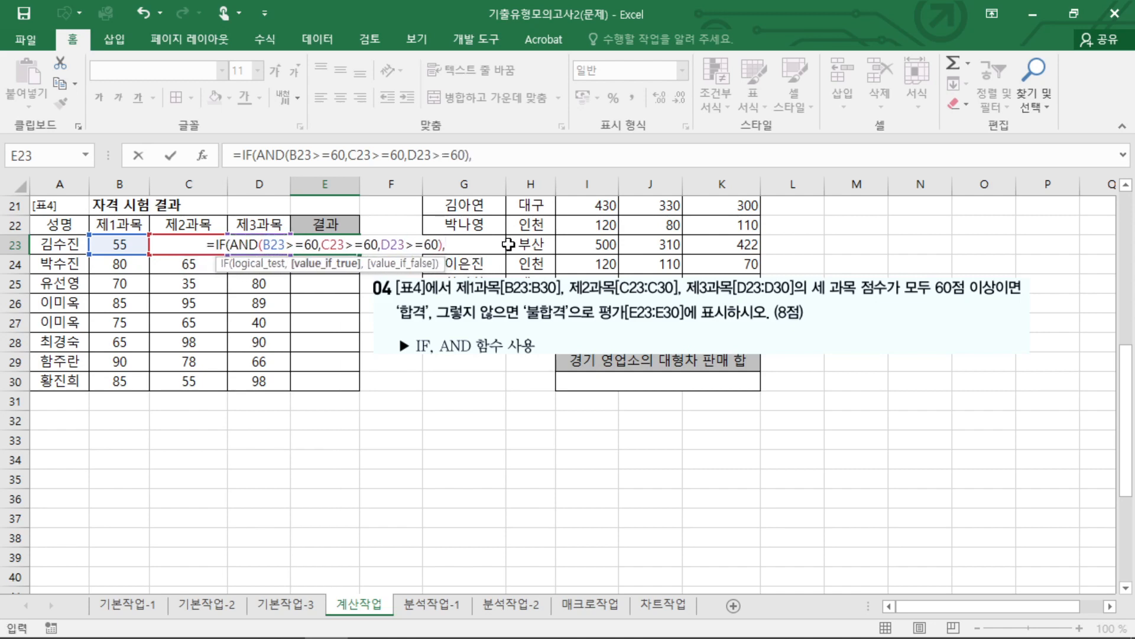
pyautogui.write('"')
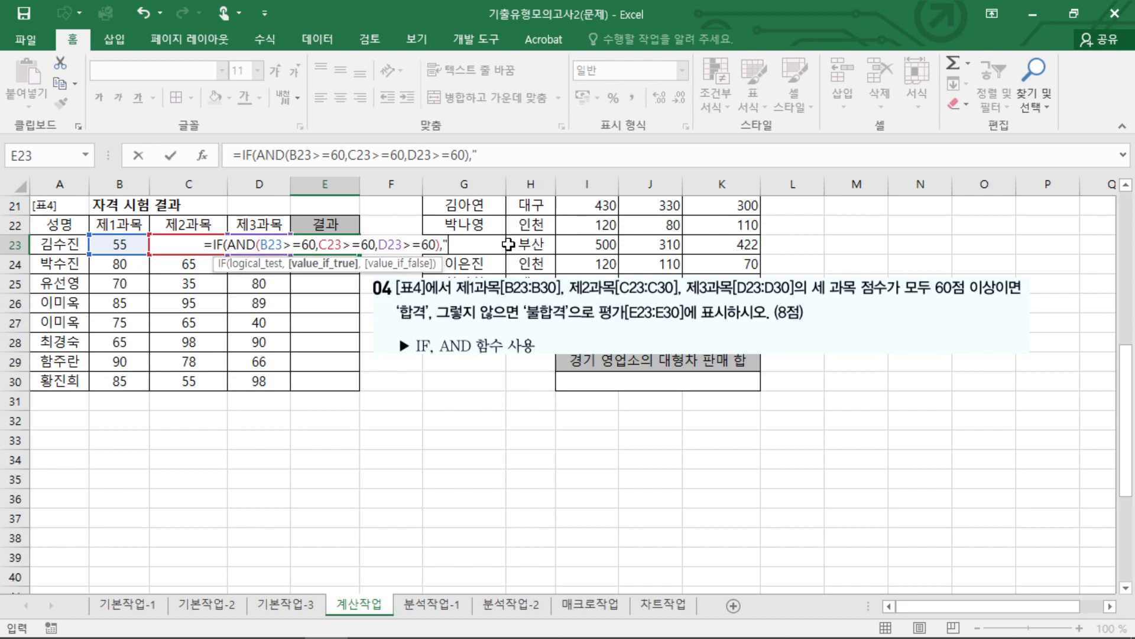
pyautogui.write('합ㄱ')
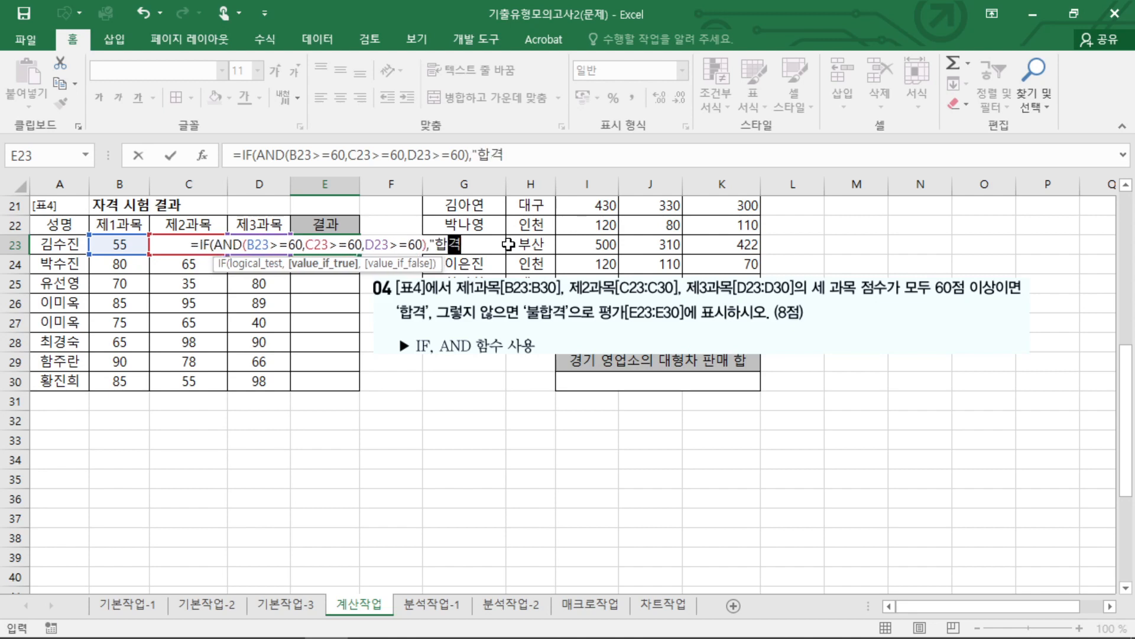
pyautogui.write('","ㅂ')
pyautogui.write('합격')
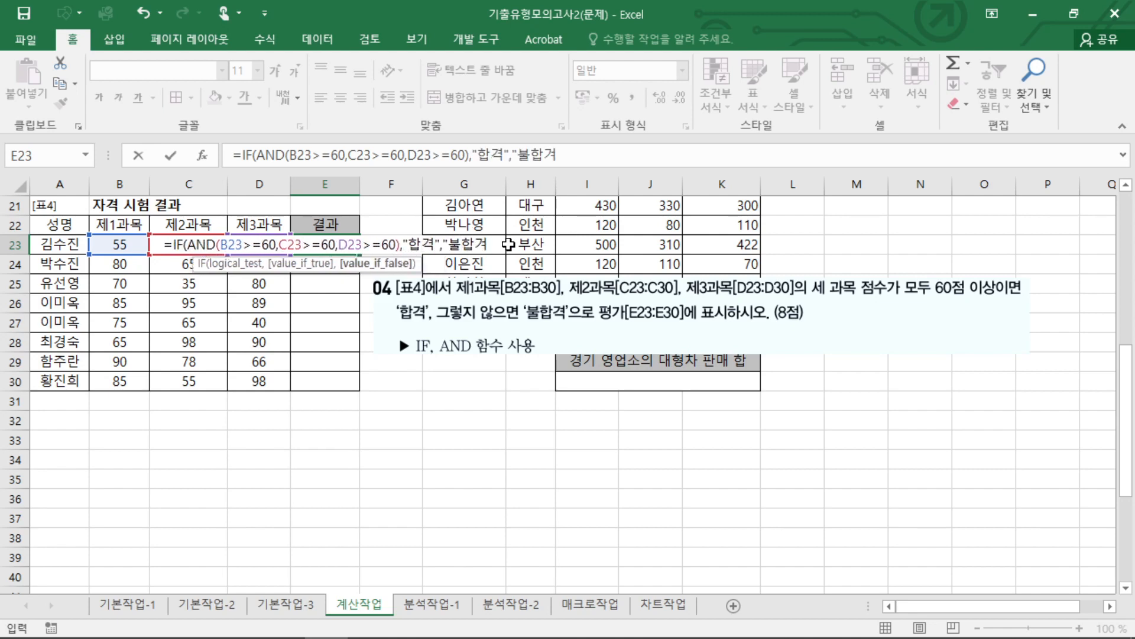
pyautogui.write('"')
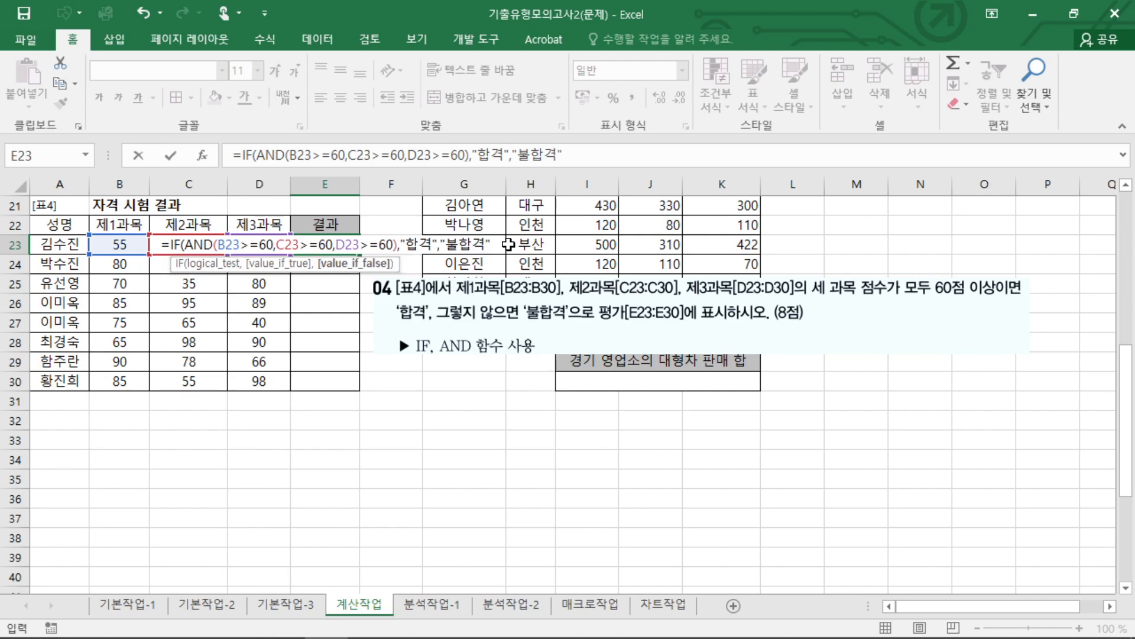
pyautogui.write(')')
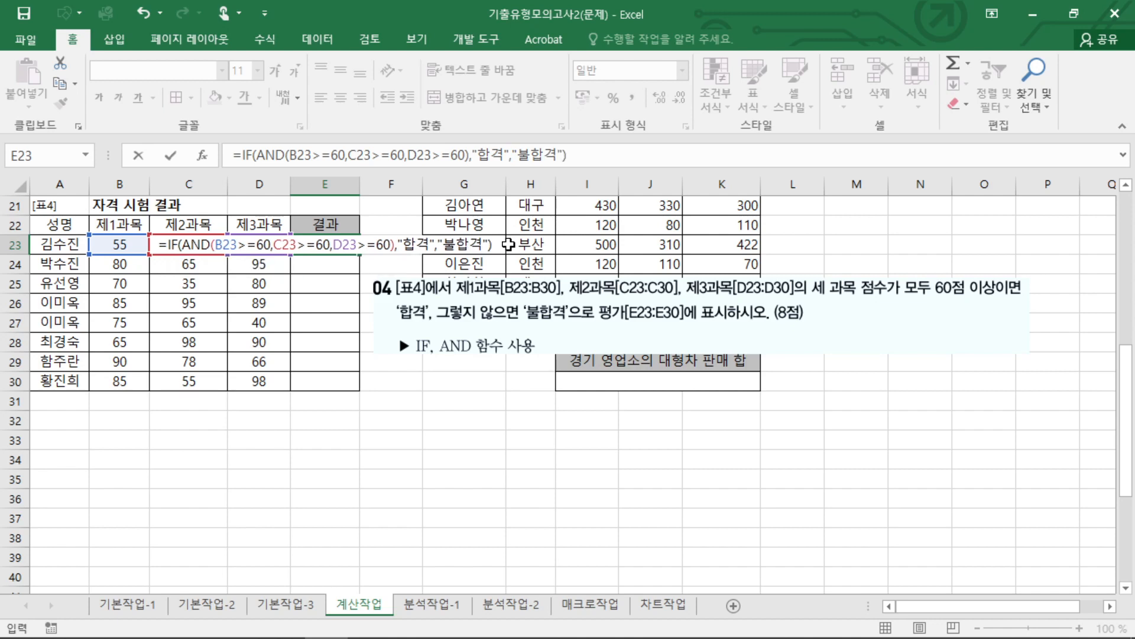
# Finish the E23 IF formula with "합격" as the true result and "불합격" as the false result.
pyautogui.press('Return')
# Fill the E23 formula down the 결과 column of [표4] to E30.
pyautogui.click(313, 236)
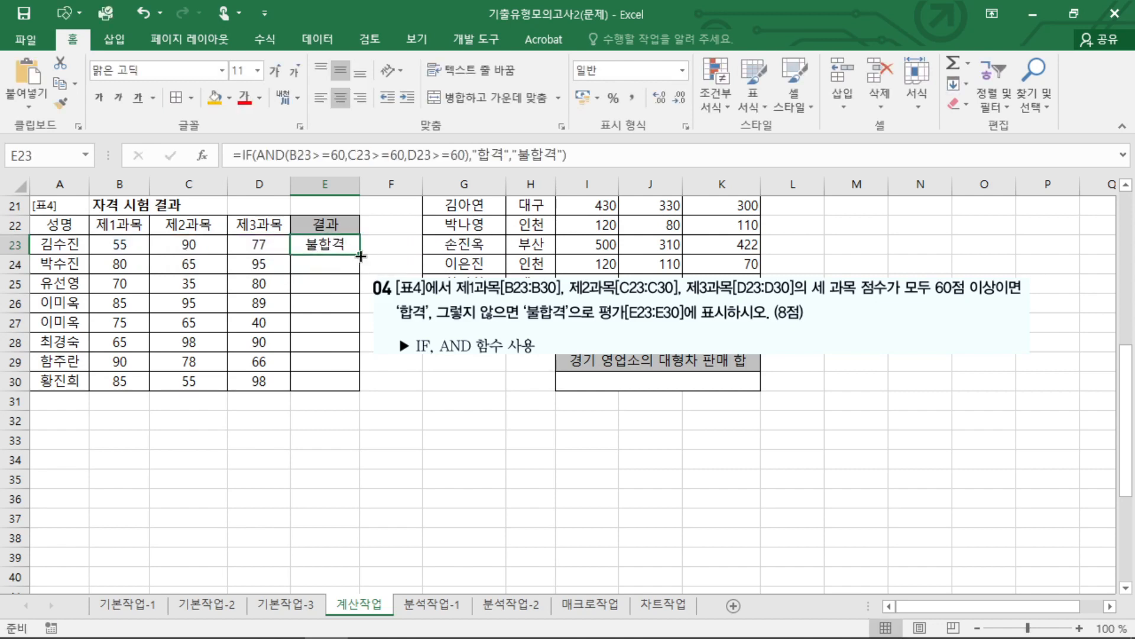
pyautogui.doubleClick(359, 255)
pyautogui.click(346, 243)
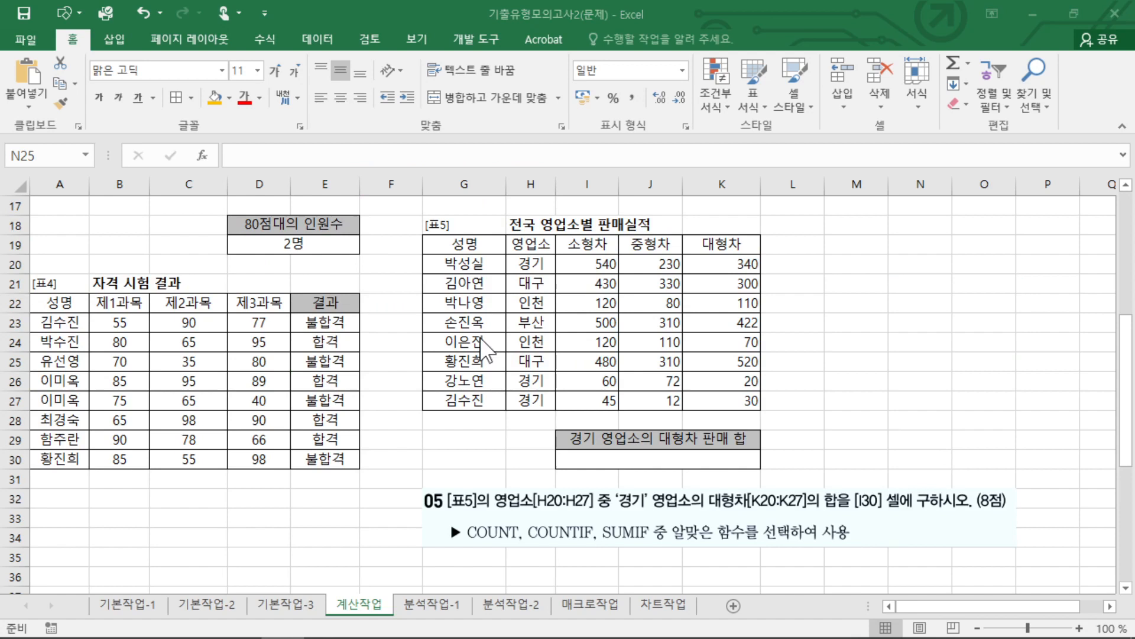
# Start a formula with =SUMIF( in I30 under 경기 영업소의 대형차 판매 합.
pyautogui.click(631, 338)
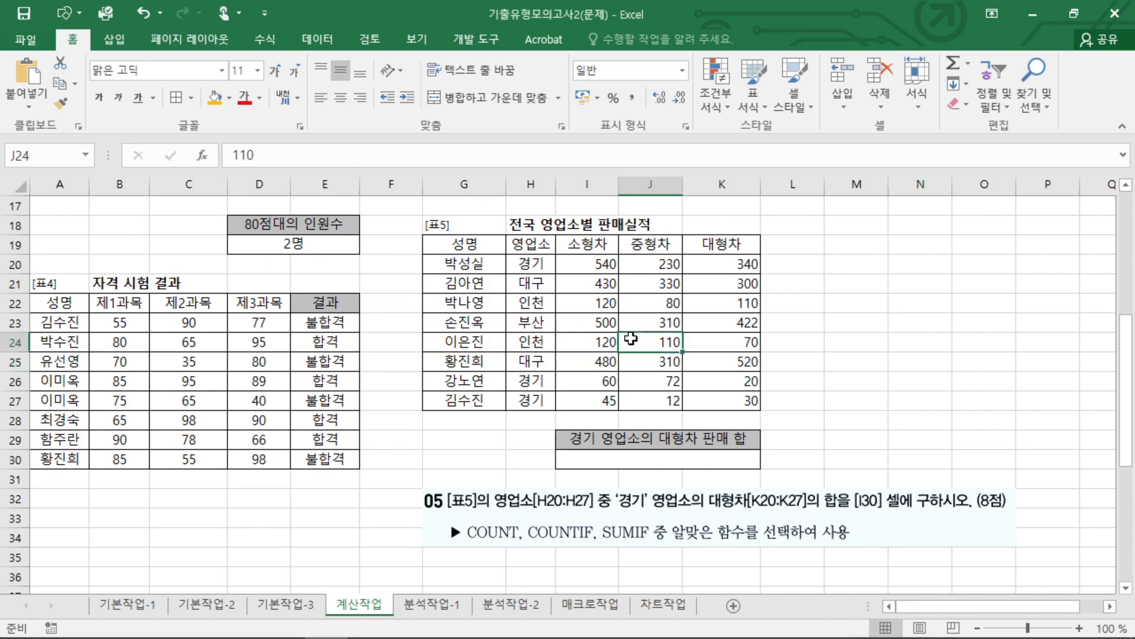
pyautogui.click(639, 467)
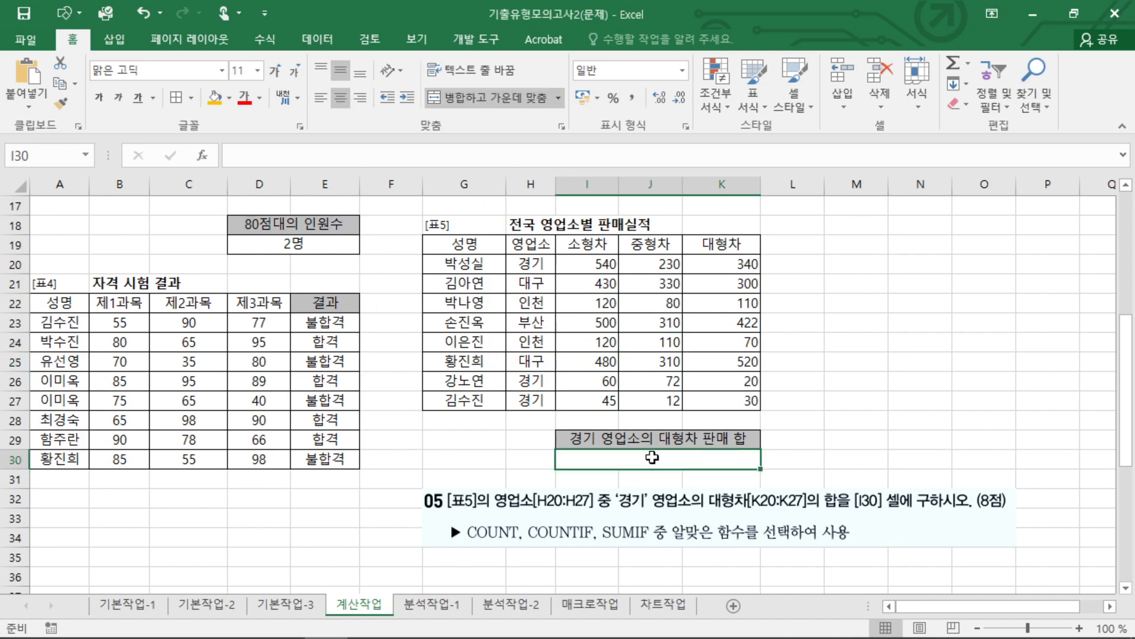
pyautogui.moveTo(630, 550)
pyautogui.mouseDown()
pyautogui.moveTo(595, 529)
pyautogui.moveTo(624, 556)
pyautogui.moveTo(861, 552)
pyautogui.mouseUp()
pyautogui.write('=ㄴ')
pyautogui.press('BackSpace')
pyautogui.press('BackSpace')
pyautogui.press('Hangul')
pyautogui.write('SUMIF(')
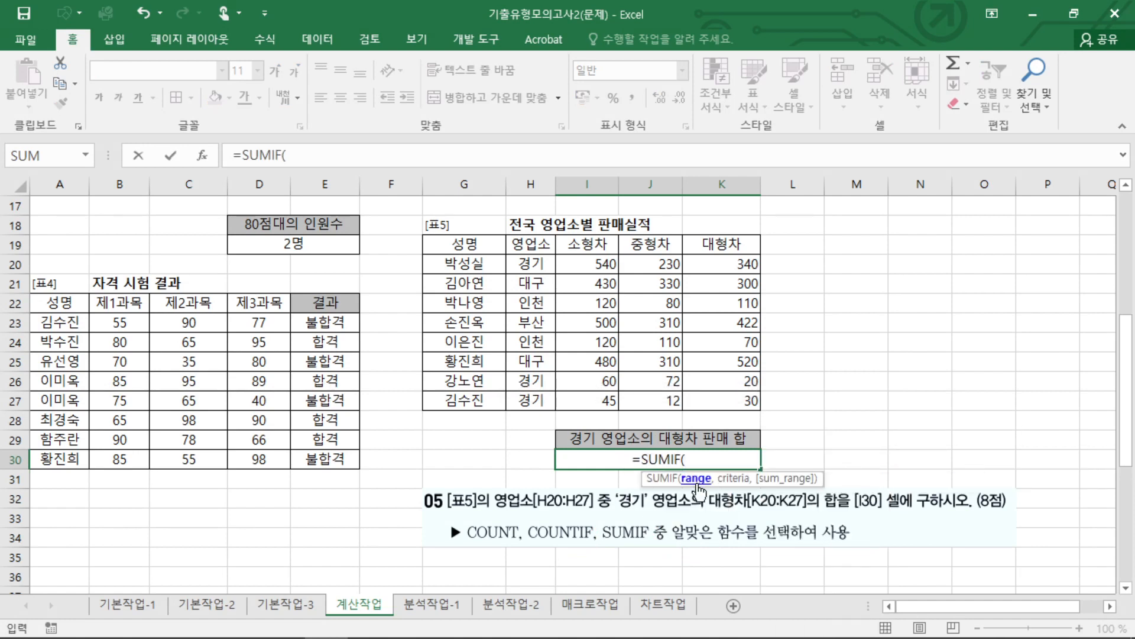
# Review the SUMIF arguments against question 05's 영업소 range, '경기' condition and 대형차 range.
pyautogui.hotkey('ctrl', '2')
pyautogui.moveTo(673, 486); pyautogui.dragTo(761, 486)
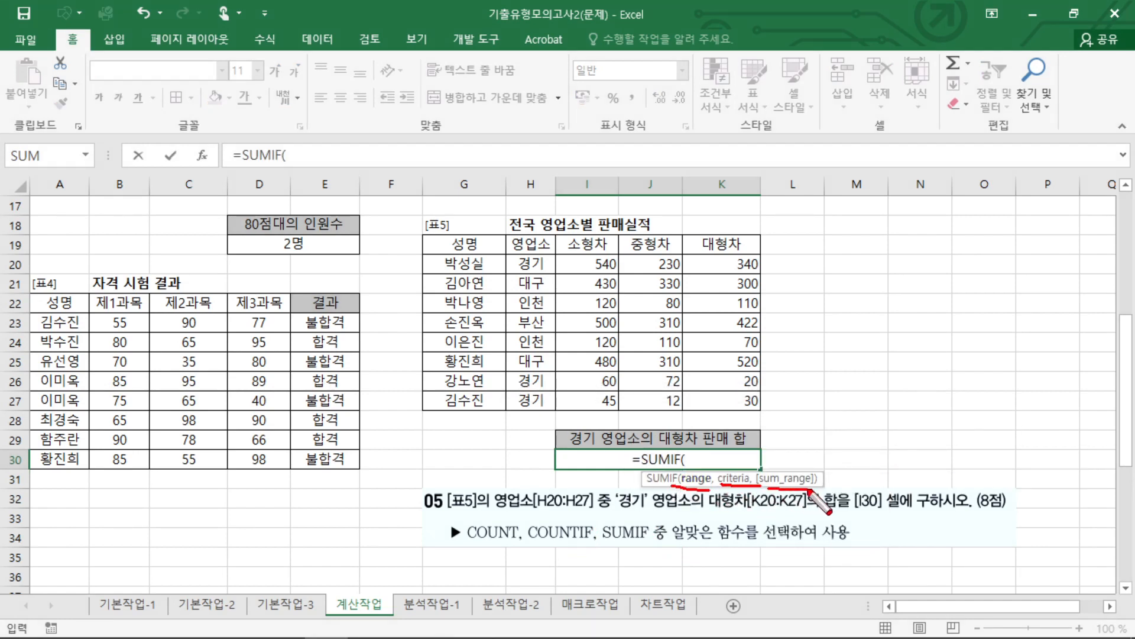
pyautogui.press('Escape')
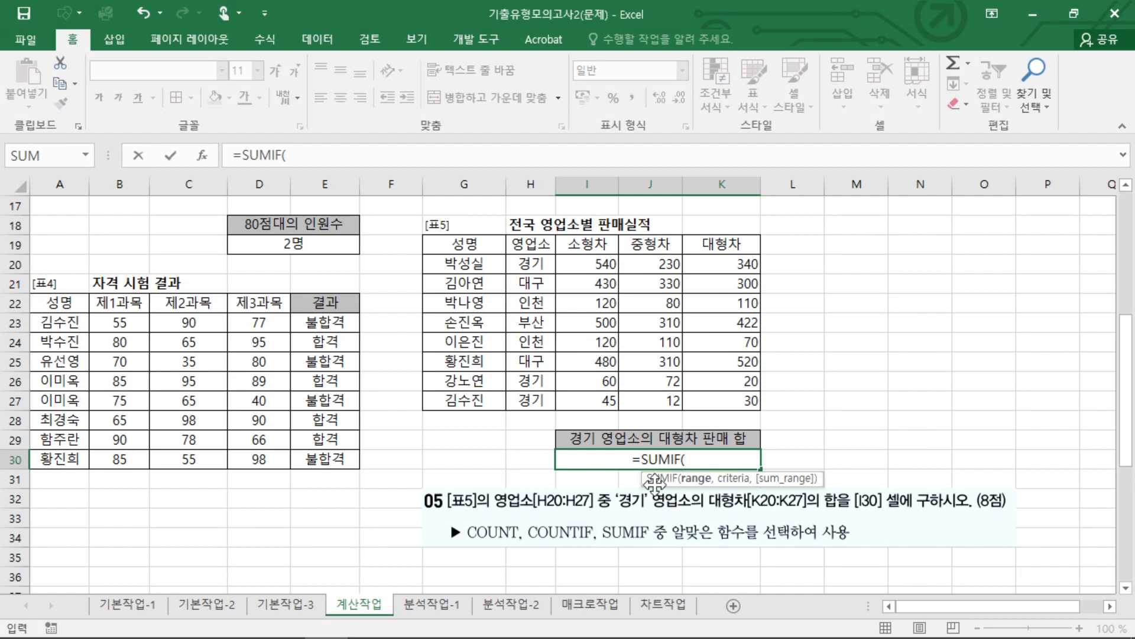
pyautogui.hotkey('ctrl', '2')
pyautogui.moveTo(561, 514); pyautogui.dragTo(672, 504)
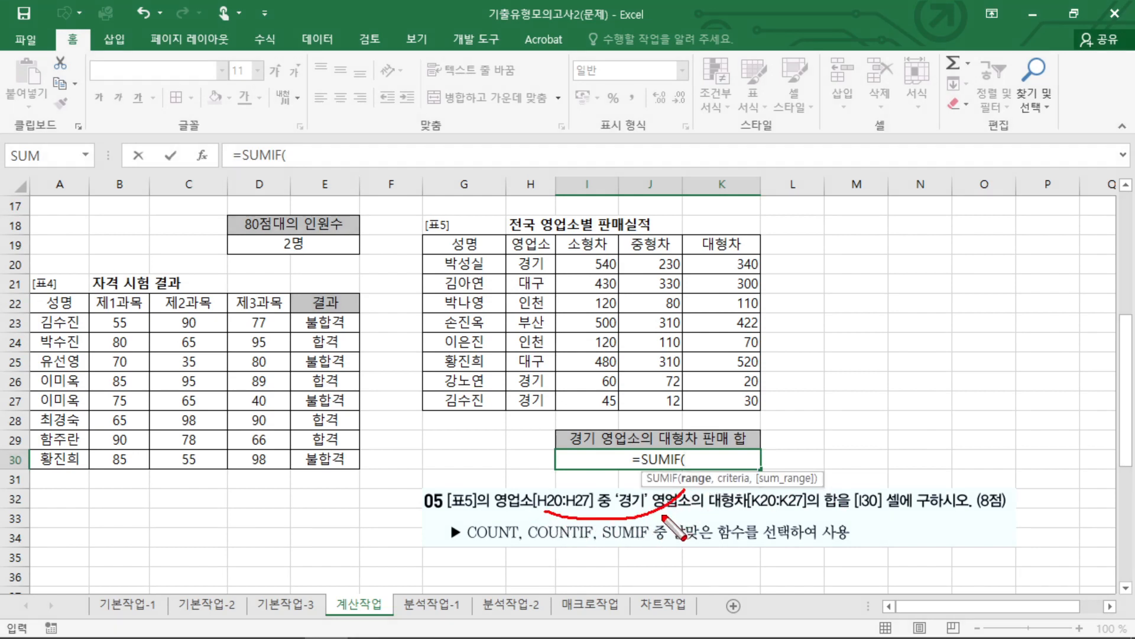
pyautogui.hotkey('ctrl', 'z')
pyautogui.moveTo(498, 507); pyautogui.dragTo(855, 509)
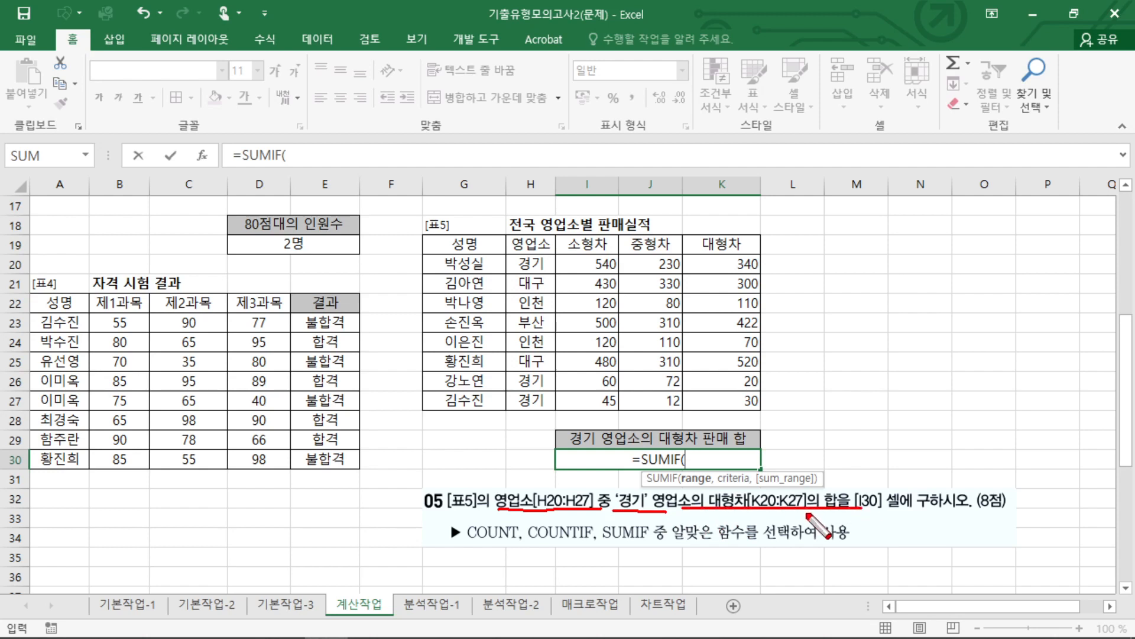
pyautogui.press('Escape')
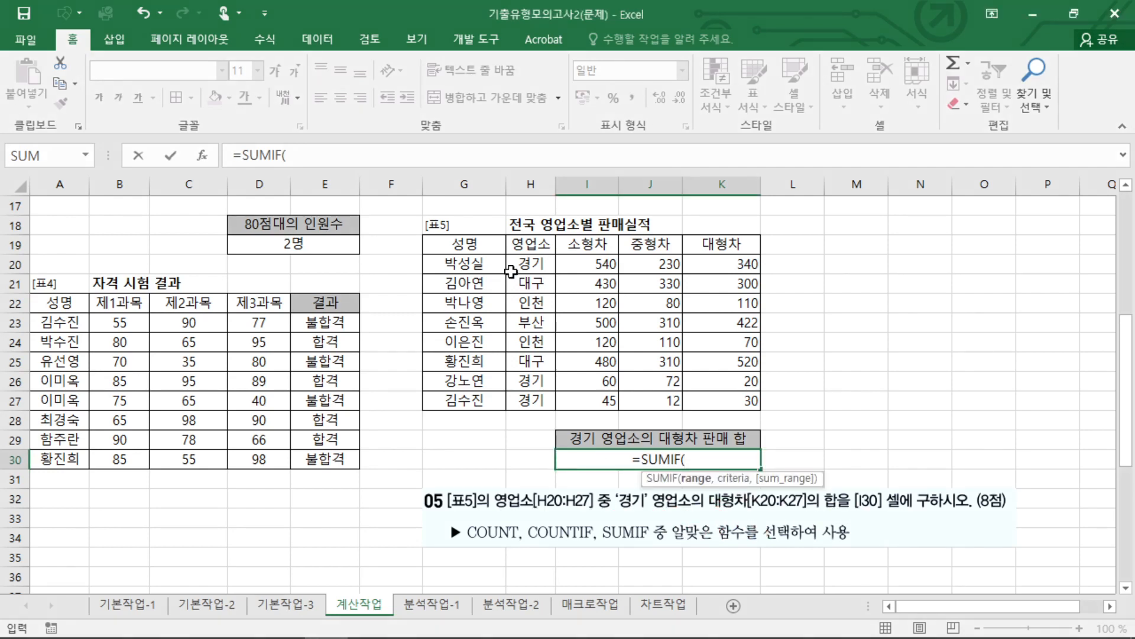
# Complete the SUMIF formula in I30 with range H20:H27, criterion "경기" and sum range K20:K27.
pyautogui.moveTo(541, 264); pyautogui.dragTo(533, 402)
pyautogui.write(',')
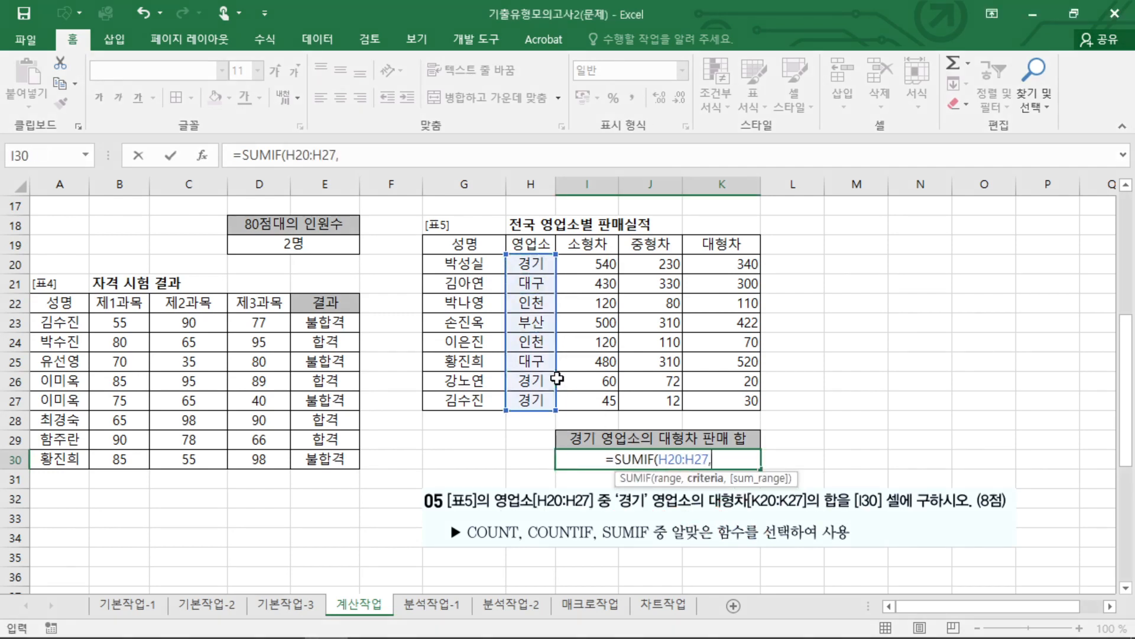
pyautogui.write('"격ㅇ')
pyautogui.press('BackSpace')
pyautogui.press('BackSpace')
pyautogui.press('BackSpace')
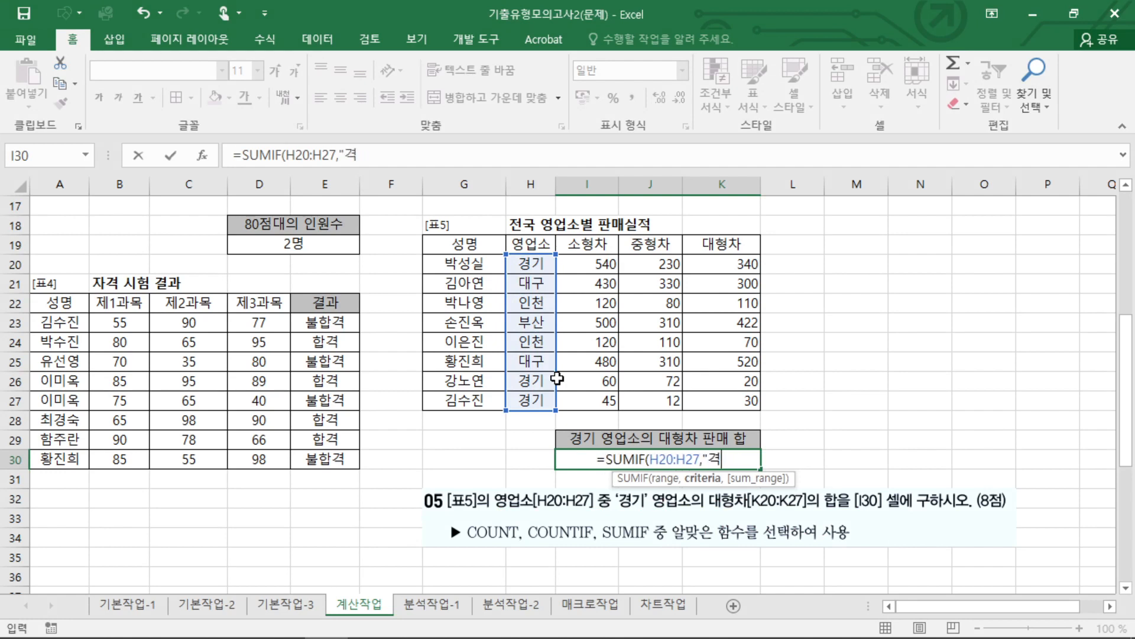
pyautogui.write('"경기')
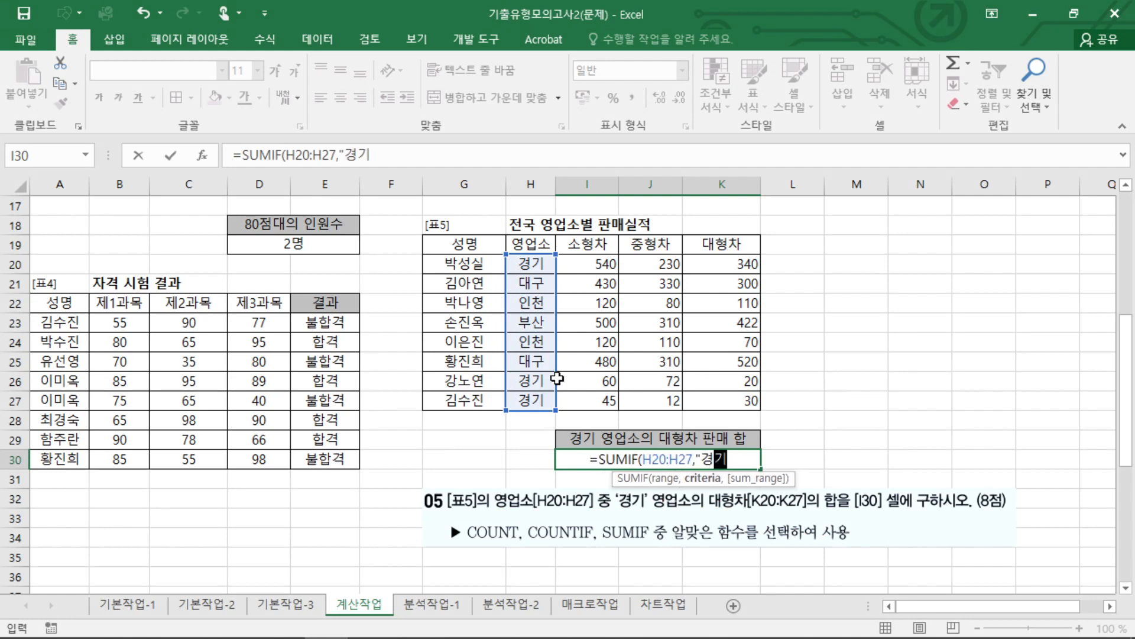
pyautogui.write('",')
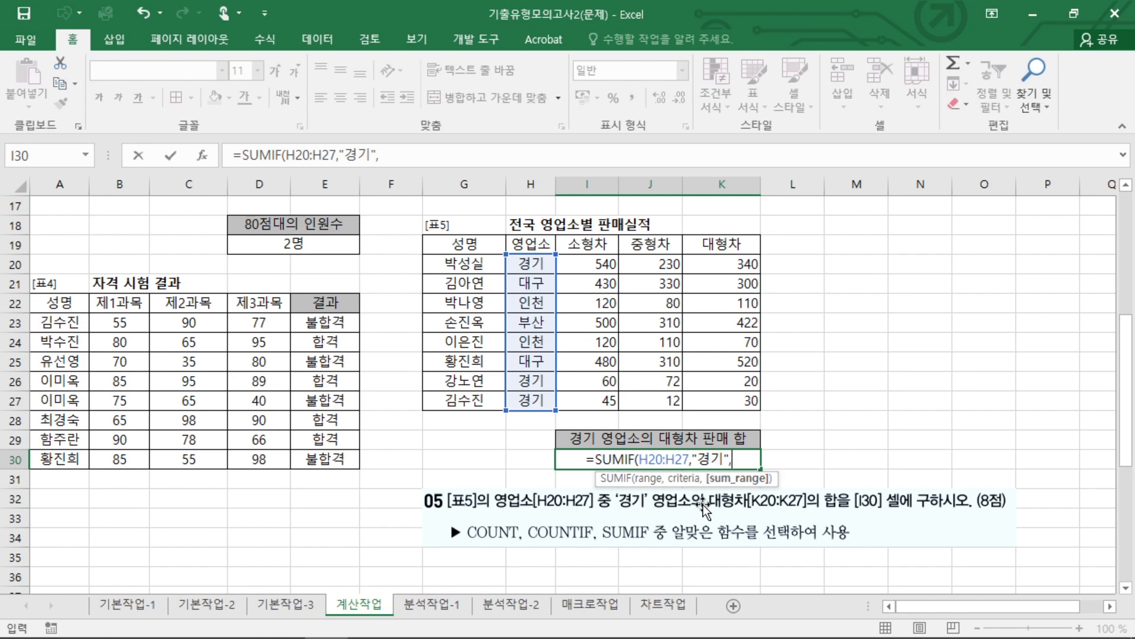
pyautogui.moveTo(743, 269); pyautogui.dragTo(751, 401)
pyautogui.write(')')
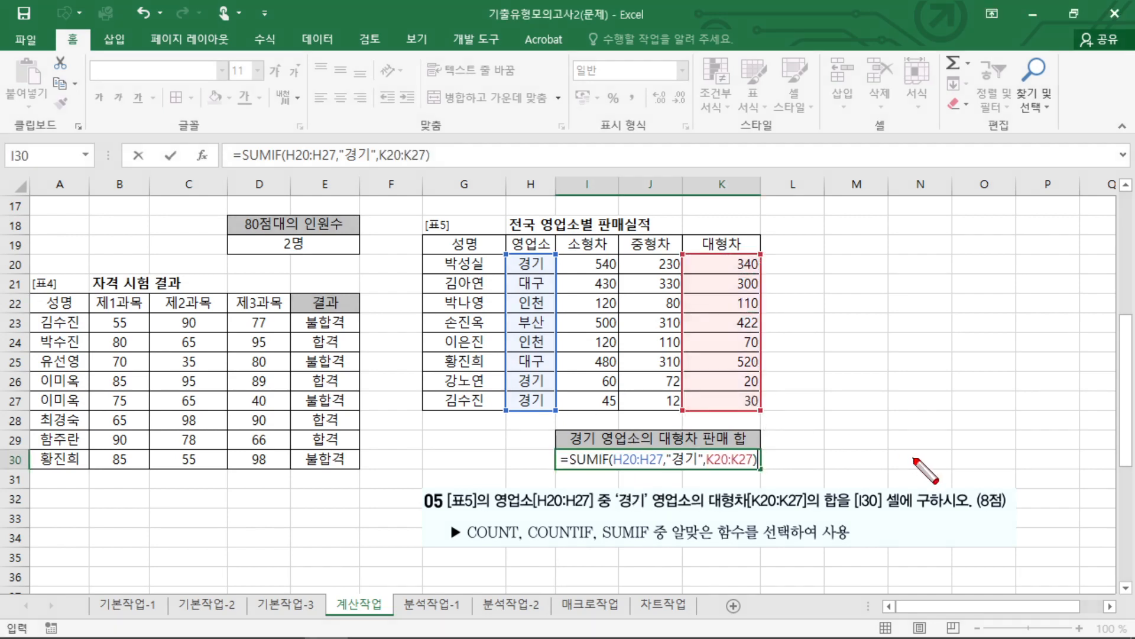
# Compare the three SUMIF arguments in I30 with the ranges and condition named in question 05.
pyautogui.moveTo(572, 486); pyautogui.dragTo(684, 466)
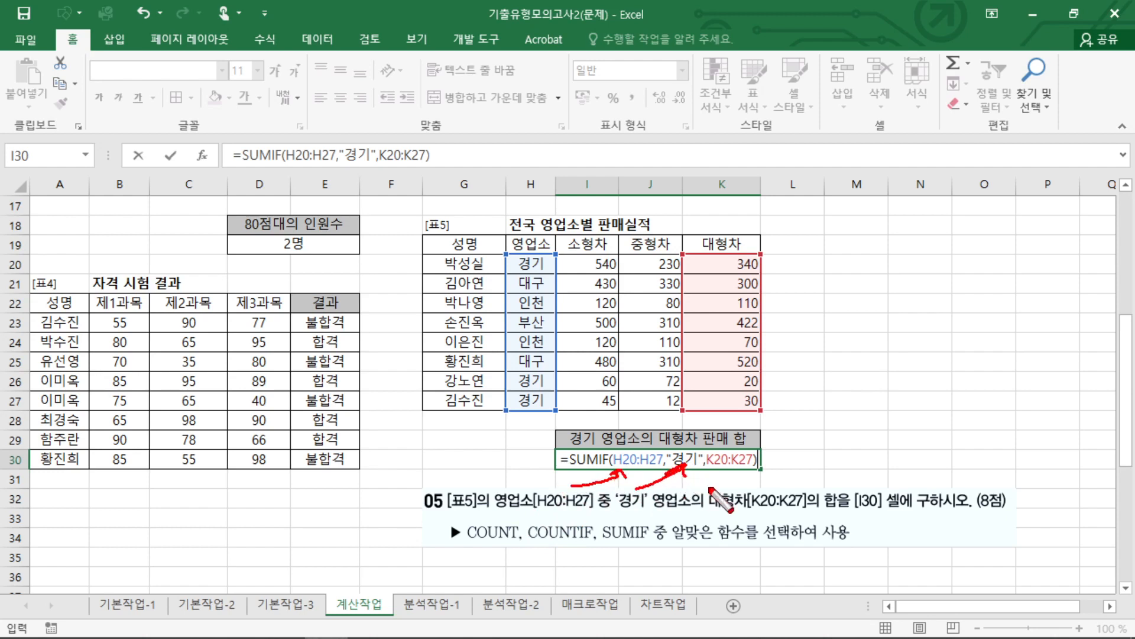
pyautogui.moveTo(735, 492); pyautogui.dragTo(734, 469)
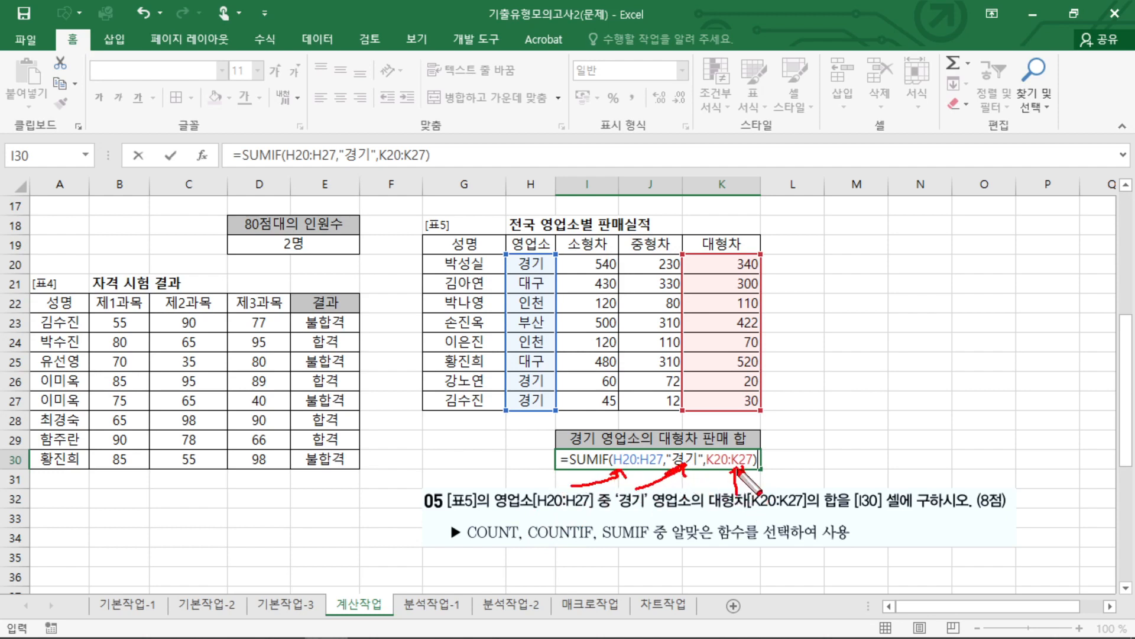
pyautogui.moveTo(629, 453); pyautogui.dragTo(551, 407)
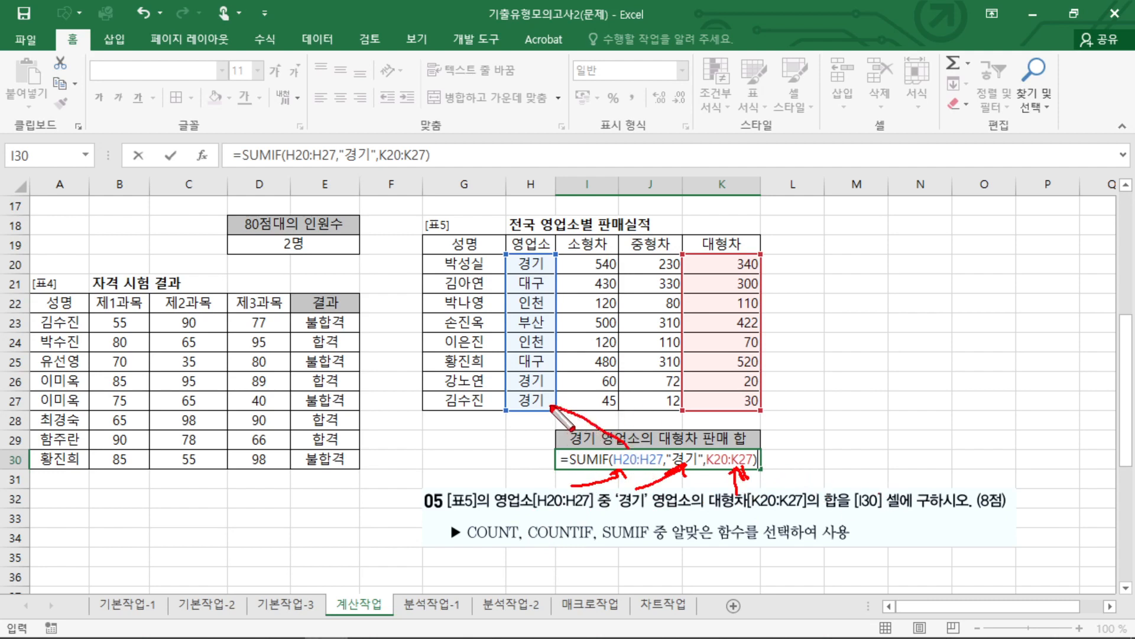
pyautogui.moveTo(715, 444)
pyautogui.mouseDown()
pyautogui.moveTo(716, 415)
pyautogui.moveTo(727, 421)
pyautogui.mouseUp()
pyautogui.press('Escape')
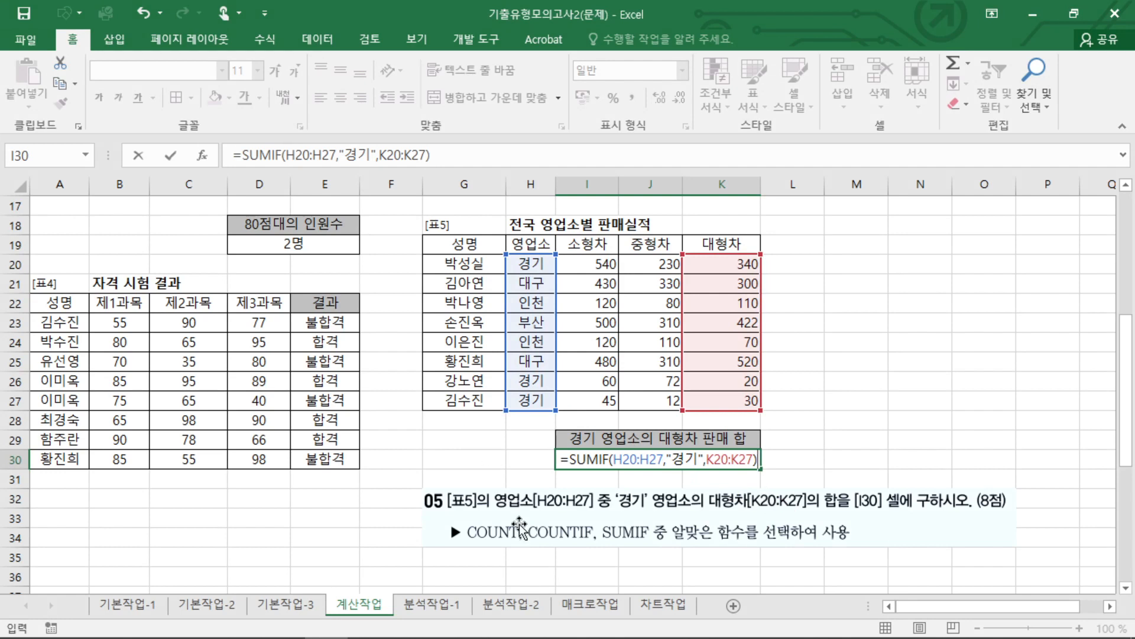
pyautogui.moveTo(494, 509)
pyautogui.mouseDown()
pyautogui.moveTo(840, 504)
pyautogui.moveTo(819, 517)
pyautogui.mouseUp()
pyautogui.moveTo(614, 472); pyautogui.dragTo(756, 474)
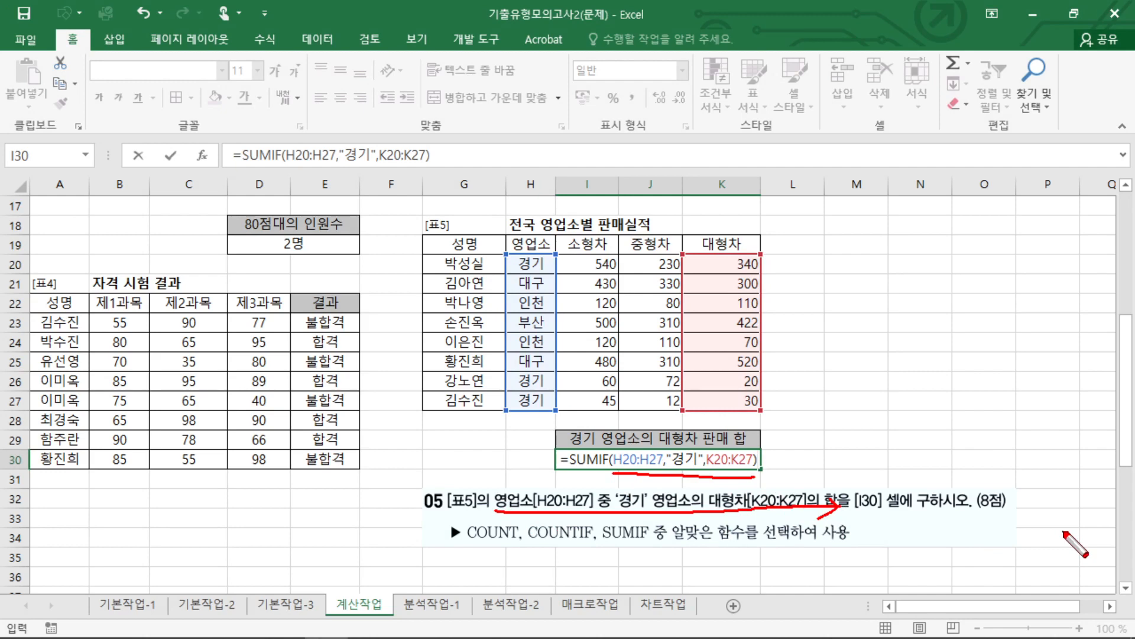
pyautogui.press('Escape')
# Commit the SUMIF formula in I30 and delete the question 05 picture below [표5].
pyautogui.press('Return')
pyautogui.click(692, 535)
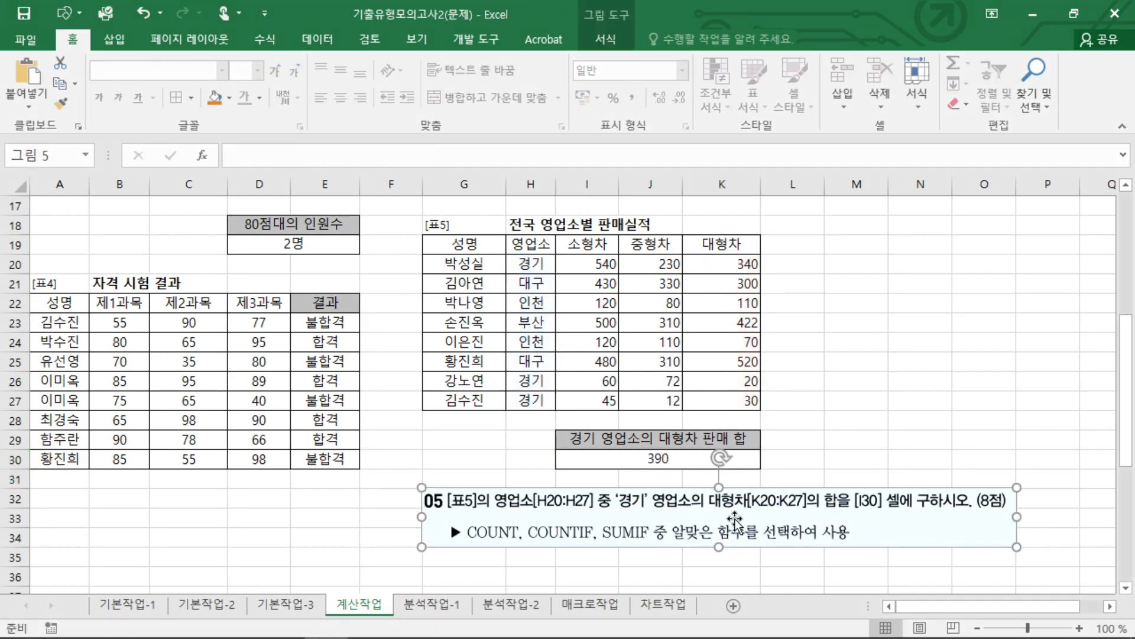
pyautogui.press('Delete')
pyautogui.click(980, 436)
# Switch to the 분석작업-1 worksheet.
pyautogui.scroll(5, 789, 524)
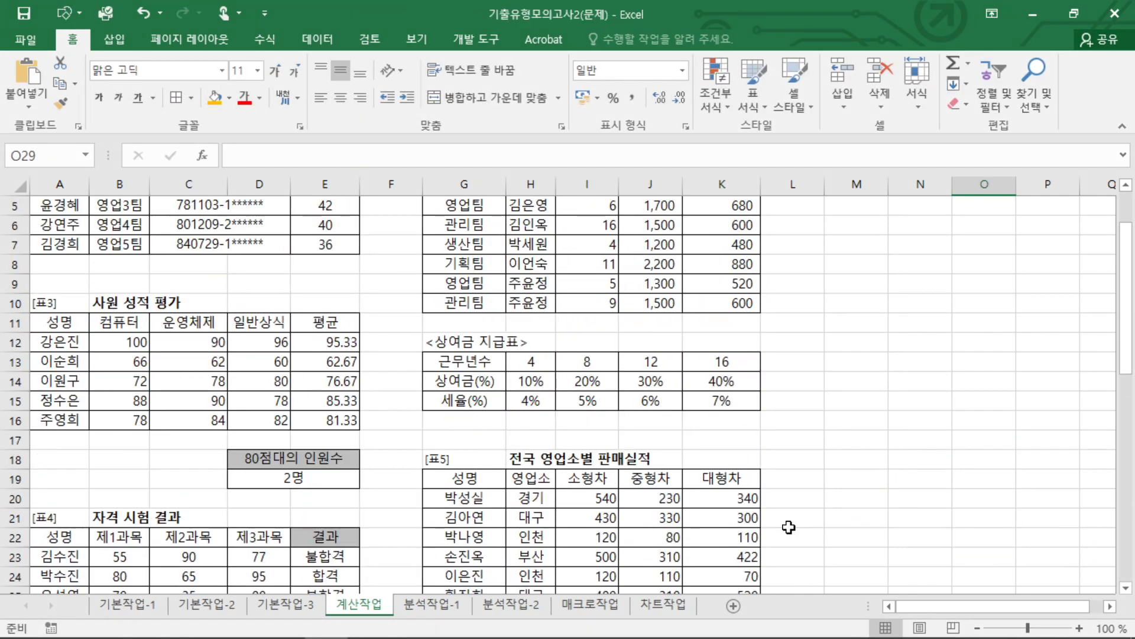
pyautogui.click(334, 243)
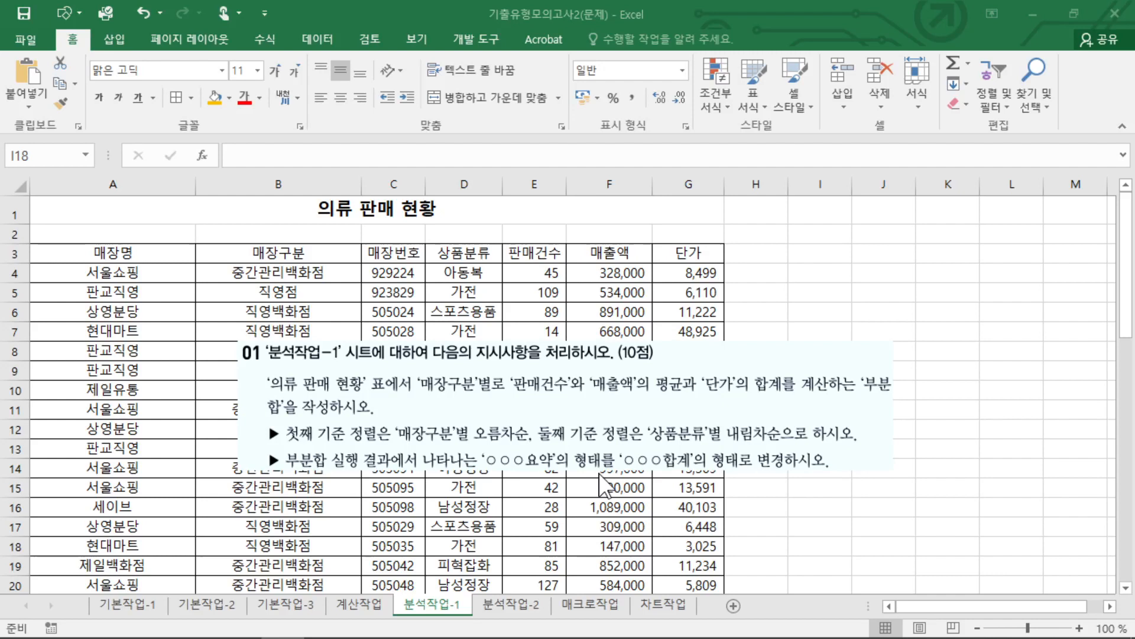
pyautogui.click(821, 546)
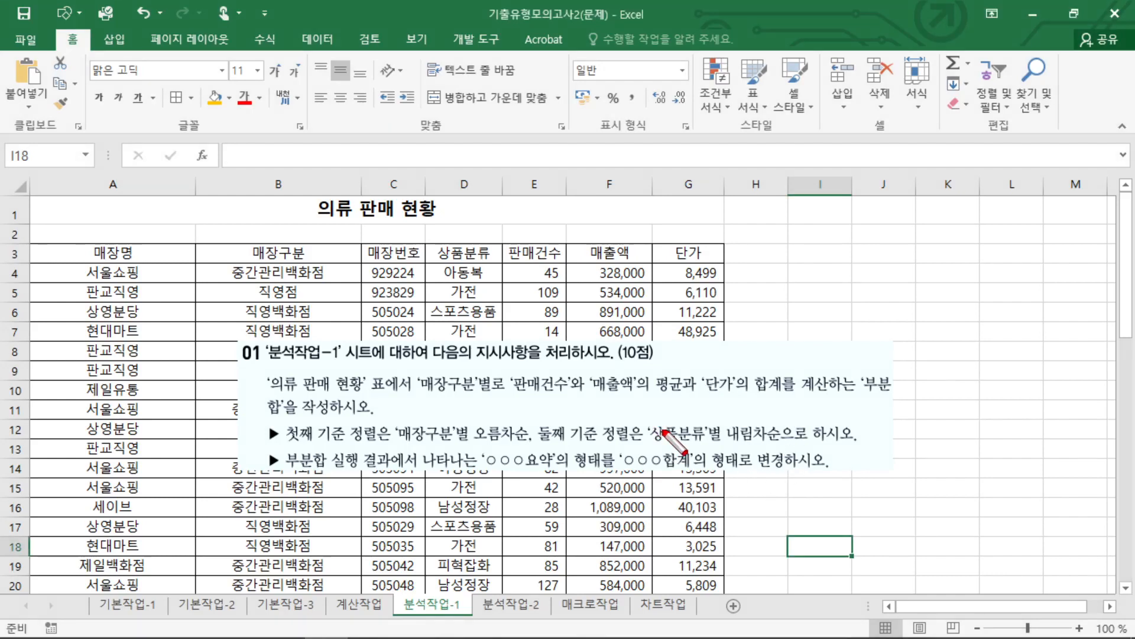
# Move the question 01 picture lower on the sheet, clear of columns A to D of the 의류 판매 현황 table.
pyautogui.moveTo(304, 471)
pyautogui.mouseDown()
pyautogui.moveTo(264, 467)
pyautogui.moveTo(329, 463)
pyautogui.mouseUp()
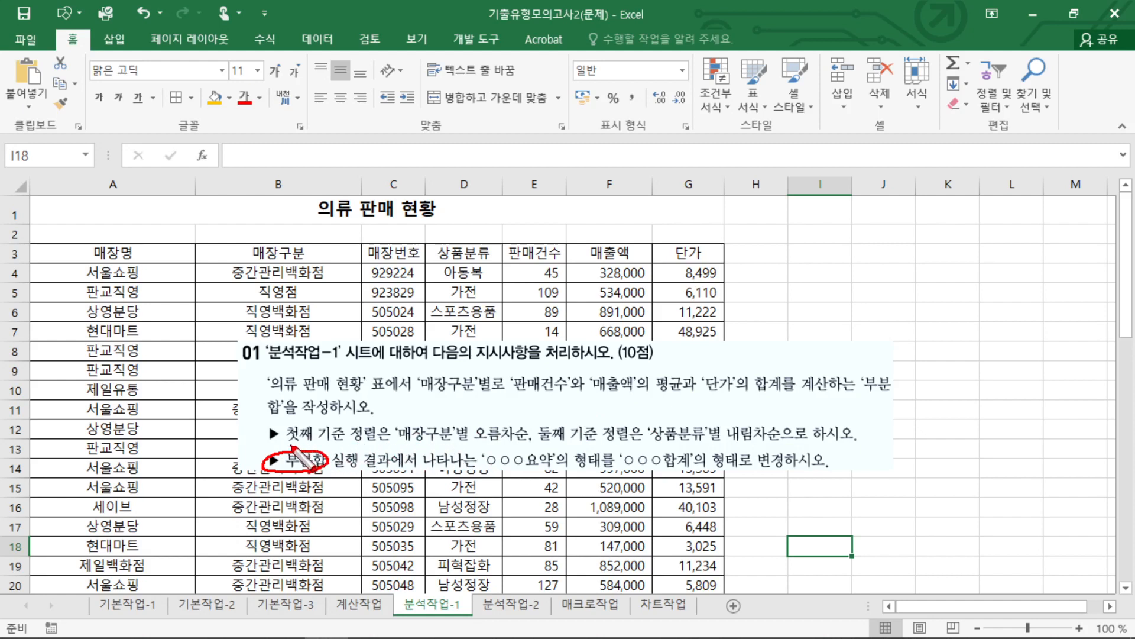
pyautogui.moveTo(291, 447); pyautogui.dragTo(513, 440)
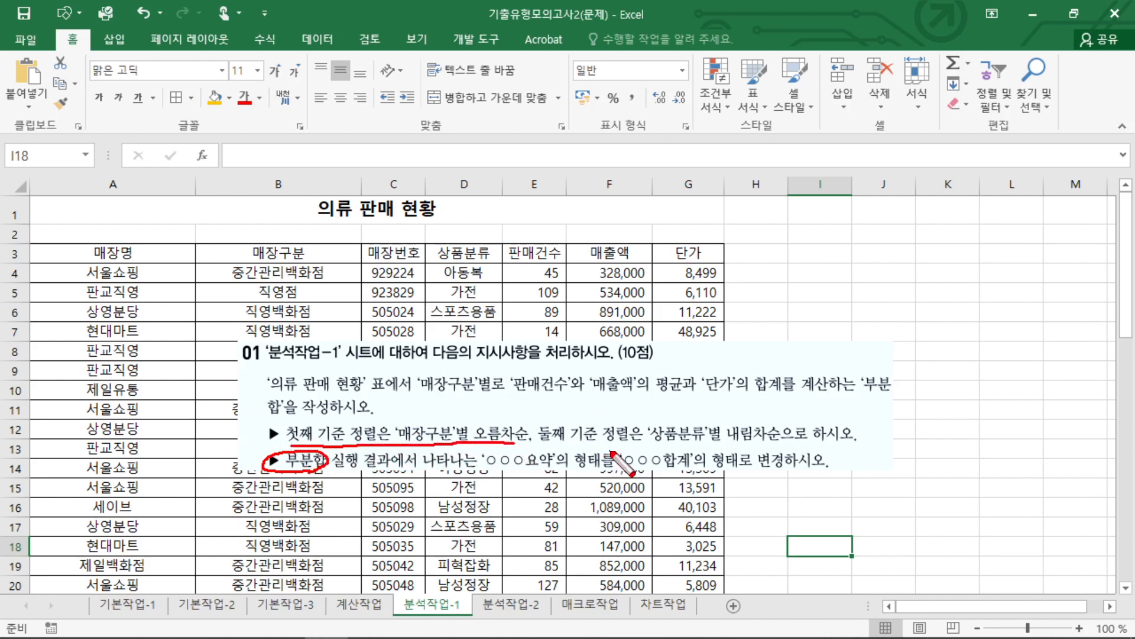
pyautogui.moveTo(653, 441)
pyautogui.mouseDown()
pyautogui.moveTo(811, 429)
pyautogui.moveTo(662, 417)
pyautogui.moveTo(657, 448)
pyautogui.mouseUp()
pyautogui.moveTo(528, 441)
pyautogui.mouseDown()
pyautogui.moveTo(455, 414)
pyautogui.moveTo(292, 454)
pyautogui.mouseUp()
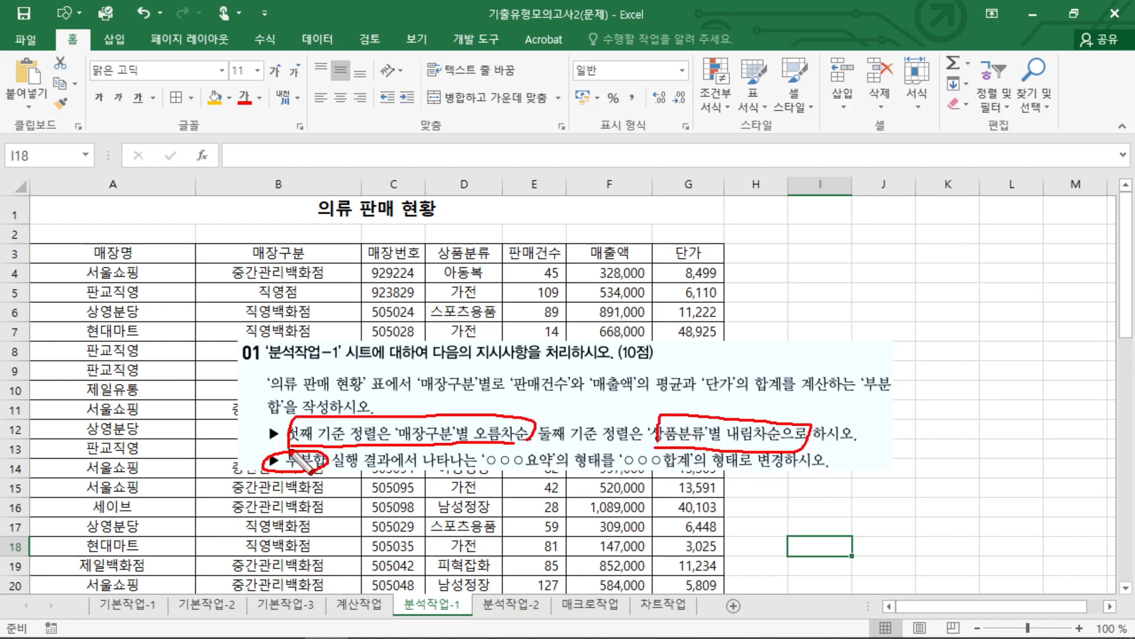
pyautogui.press('Escape')
pyautogui.moveTo(303, 387)
pyautogui.mouseDown()
pyautogui.moveTo(788, 365)
pyautogui.moveTo(783, 353)
pyautogui.moveTo(548, 521)
pyautogui.mouseUp()
pyautogui.press('Escape')
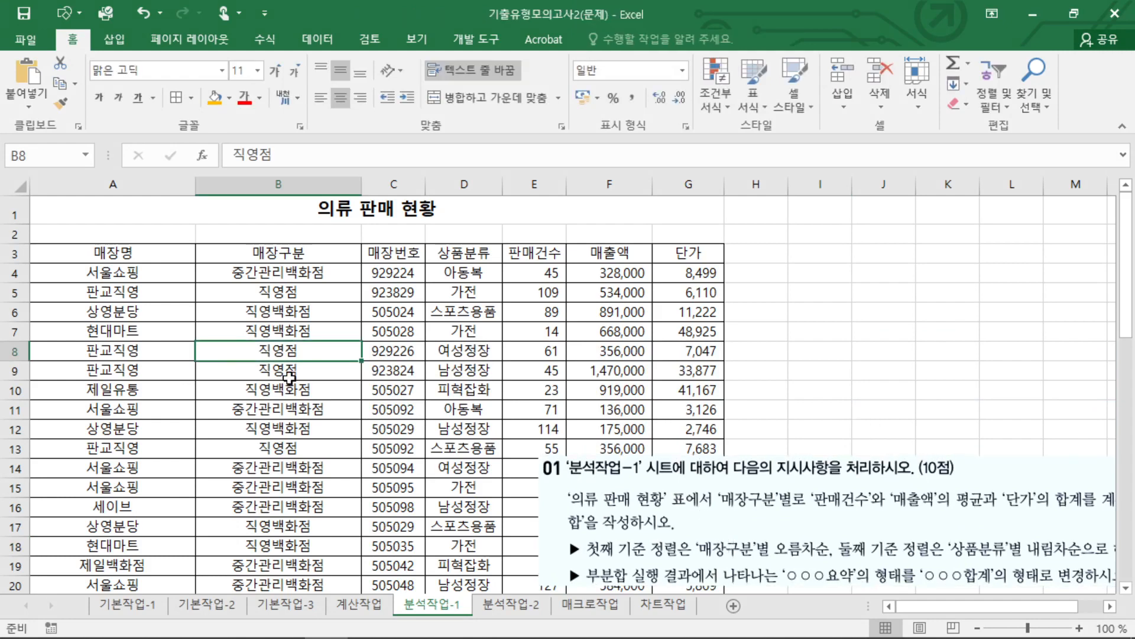
# Select the whole 의류 판매 현황 table from A3 and set its first sort key to 매장구분 in 오름차순.
pyautogui.moveTo(89, 255); pyautogui.dragTo(676, 510)
pyautogui.scroll(3, 680, 348)
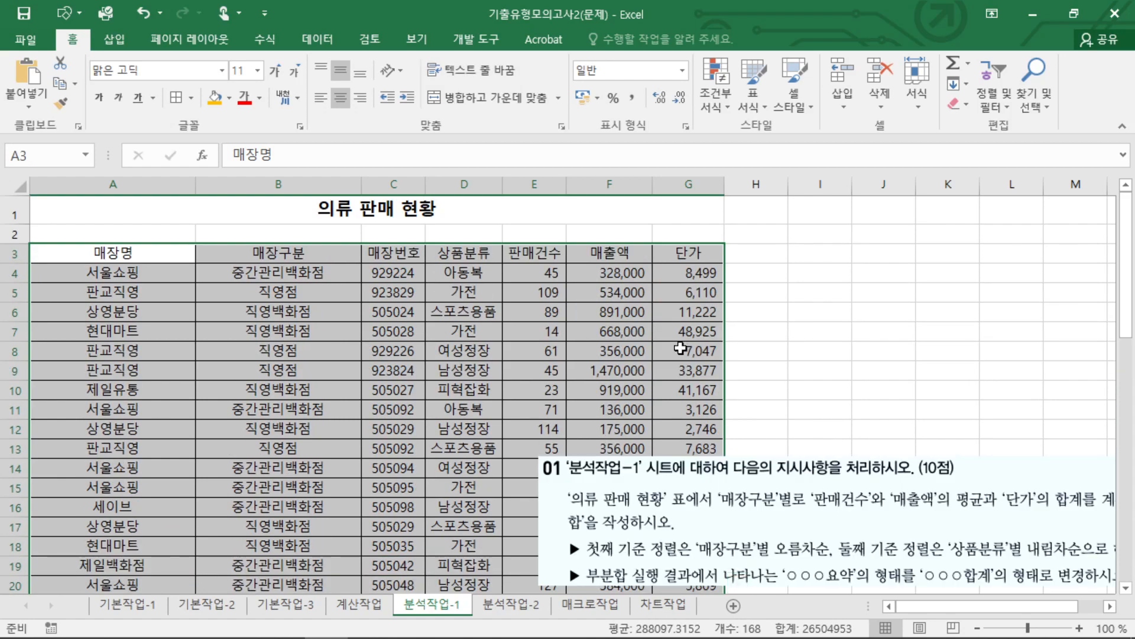
pyautogui.click(314, 40)
pyautogui.click(502, 107)
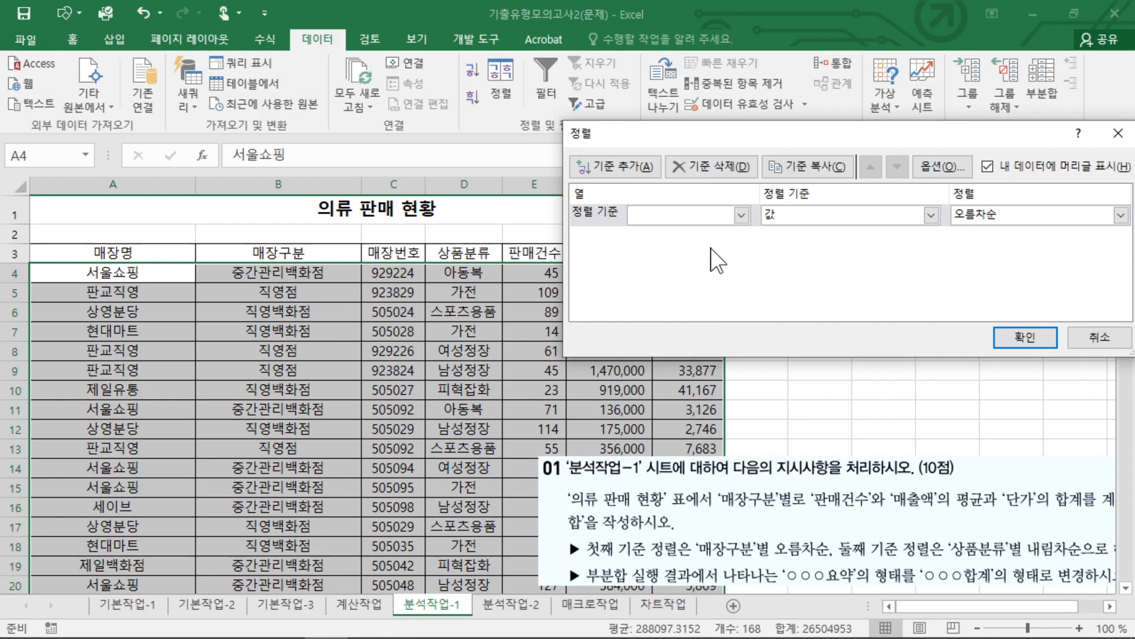
pyautogui.click(742, 215)
pyautogui.click(679, 251)
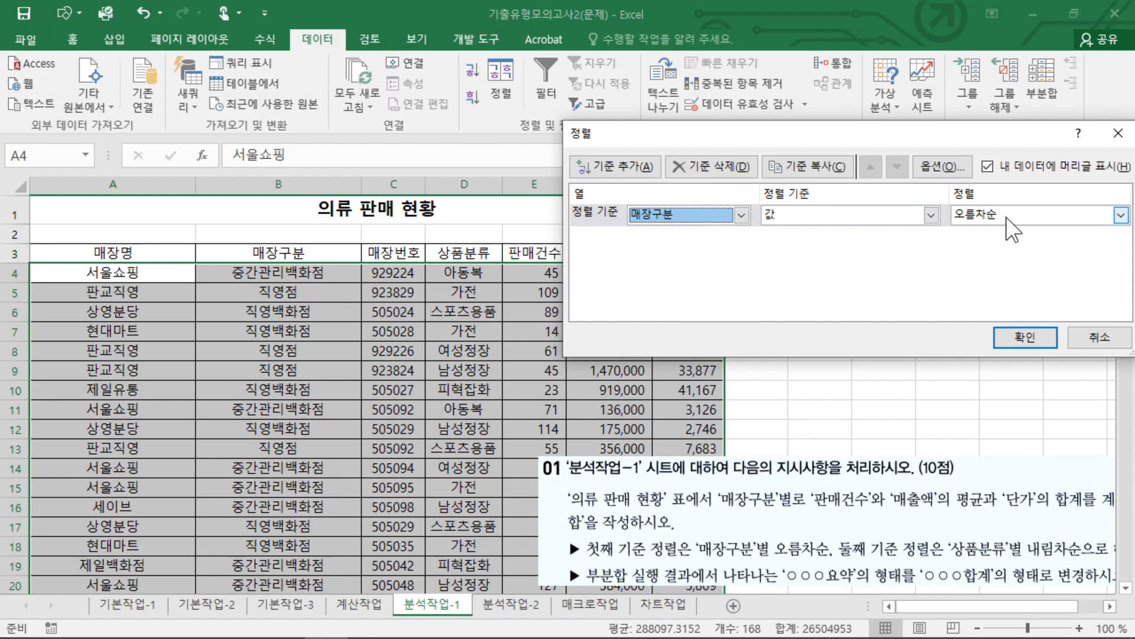
# Add 상품분류 in 내림차순 as the second sort key and apply the sort.
pyautogui.click(633, 168)
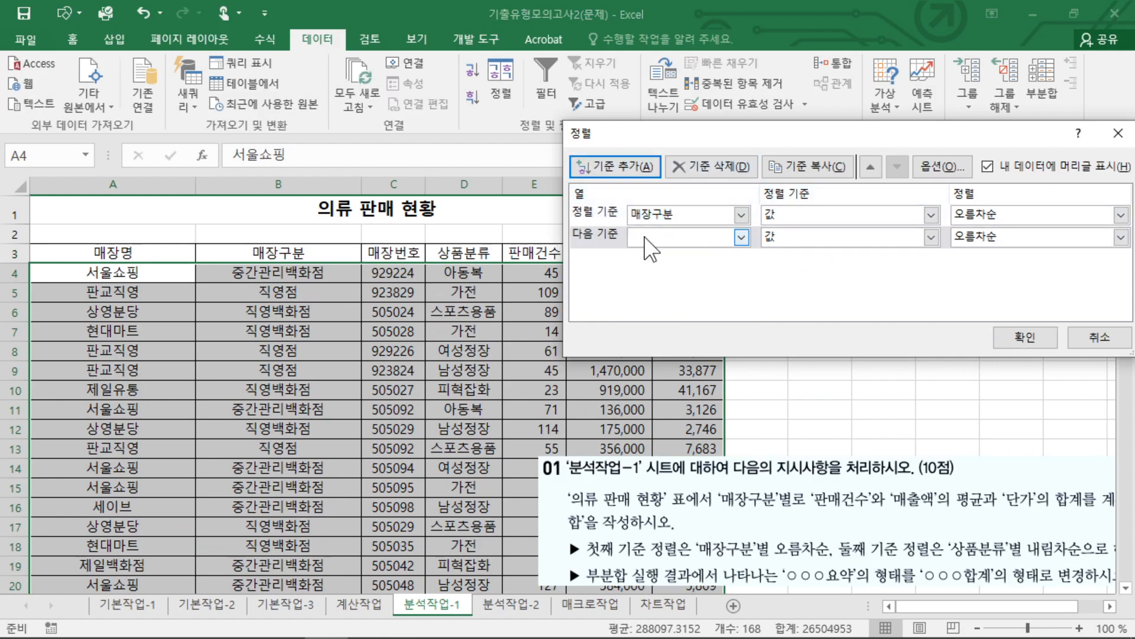
pyautogui.click(679, 245)
pyautogui.click(657, 302)
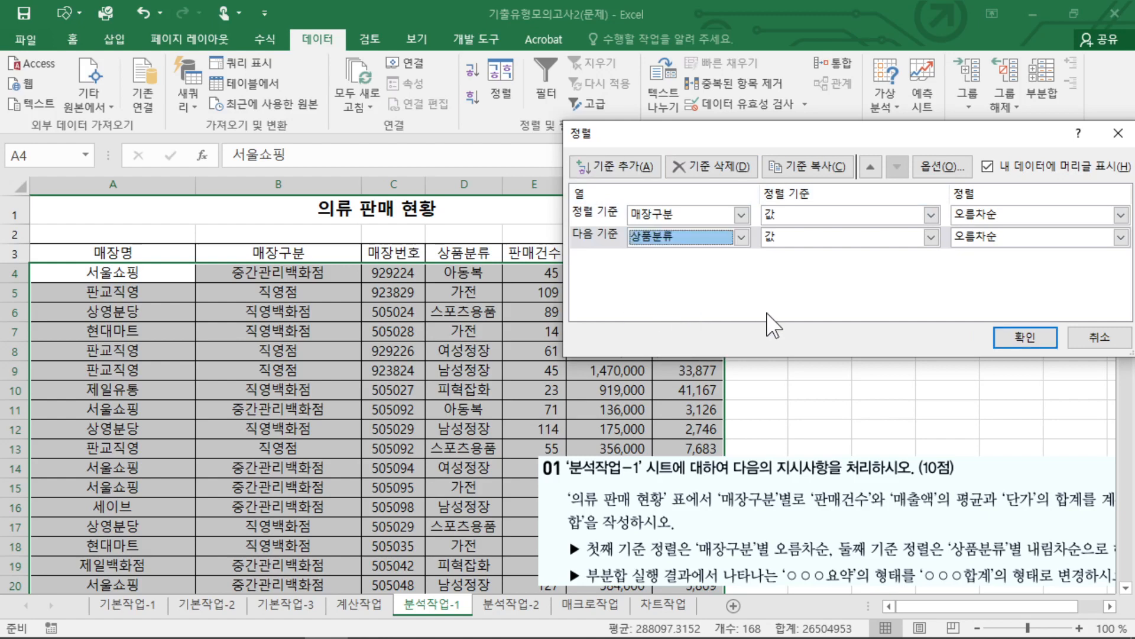
pyautogui.click(994, 237)
pyautogui.click(990, 269)
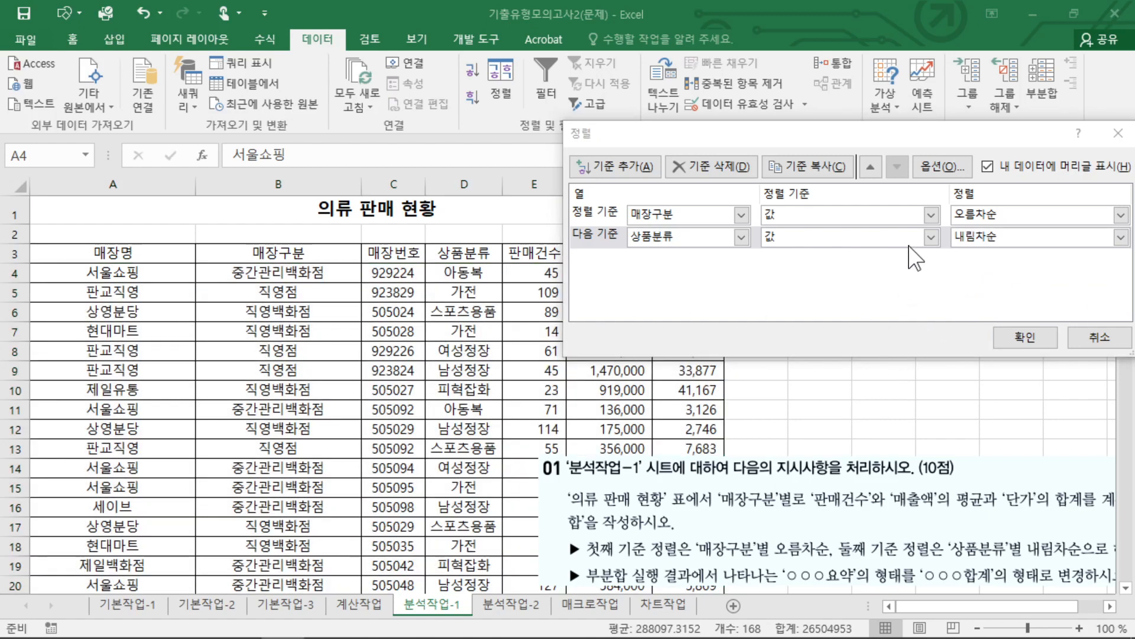
pyautogui.click(1018, 340)
# Move the question 01 picture over rows 10 to 16 so that its full text fits in view.
pyautogui.click(381, 352)
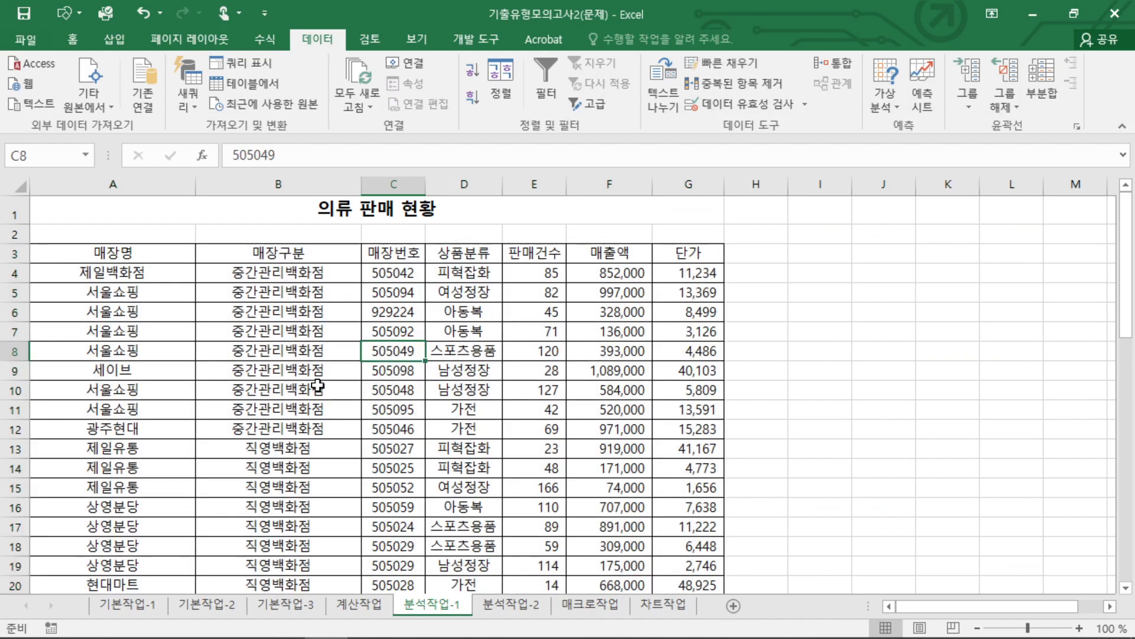
pyautogui.scroll(-4, 819, 532)
pyautogui.scroll(2, 701, 509)
pyautogui.moveTo(736, 556); pyautogui.dragTo(645, 383)
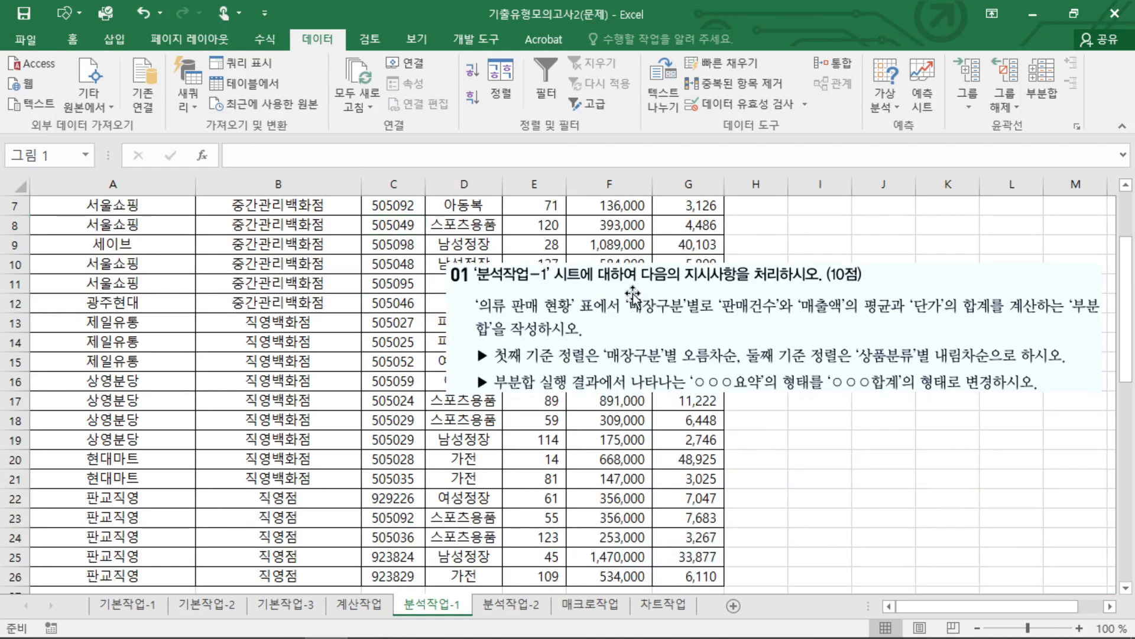
pyautogui.scroll(2, 646, 383)
pyautogui.moveTo(641, 450); pyautogui.dragTo(610, 443)
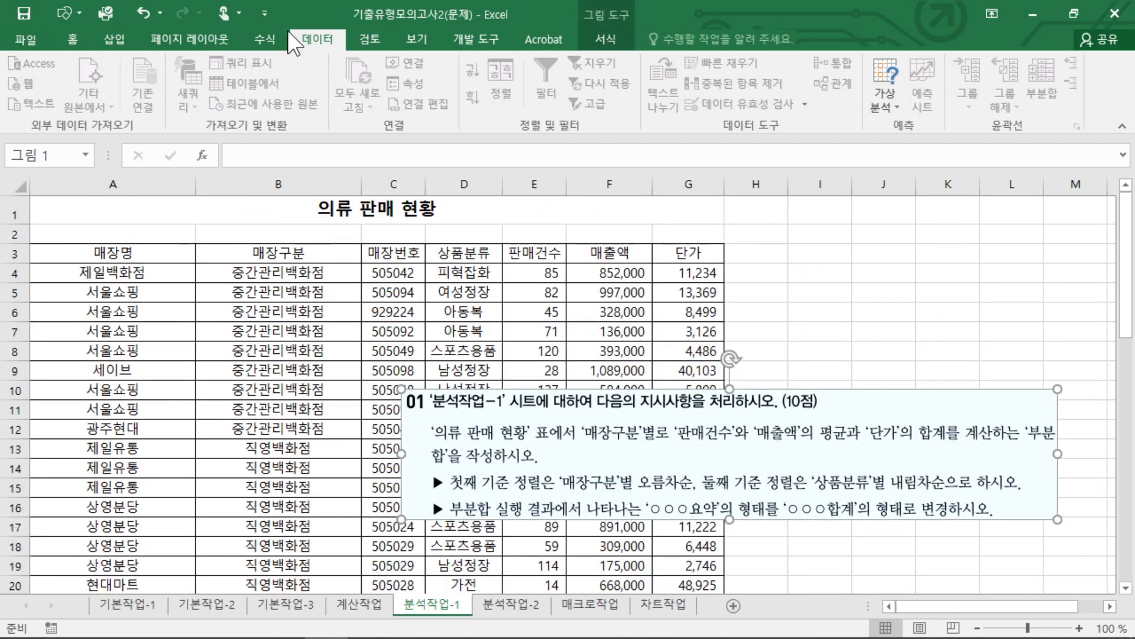
# Start a subtotal on the 의류 판매 현황 table with 매장구분 as the grouping field.
pyautogui.click(421, 291)
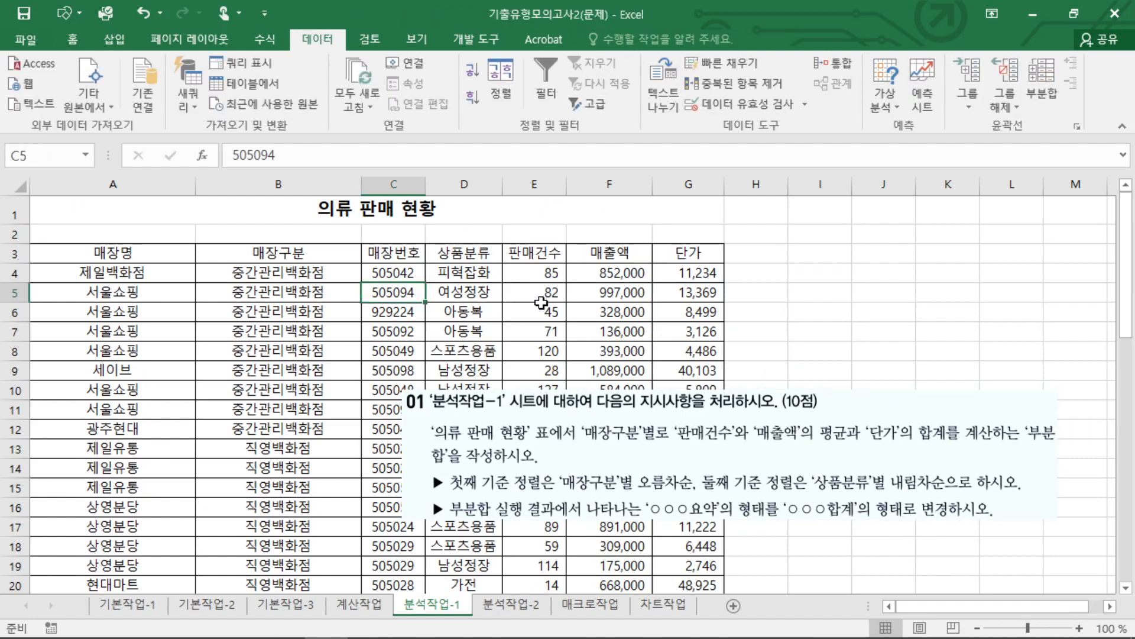
pyautogui.click(543, 302)
pyautogui.click(203, 278)
pyautogui.click(202, 335)
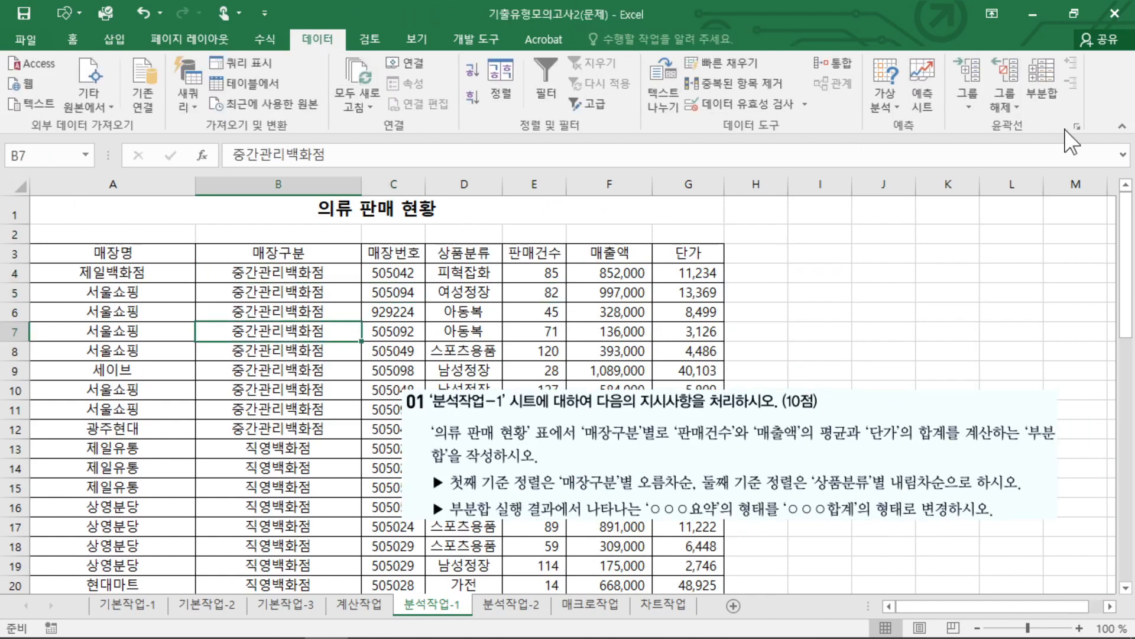
pyautogui.click(1042, 77)
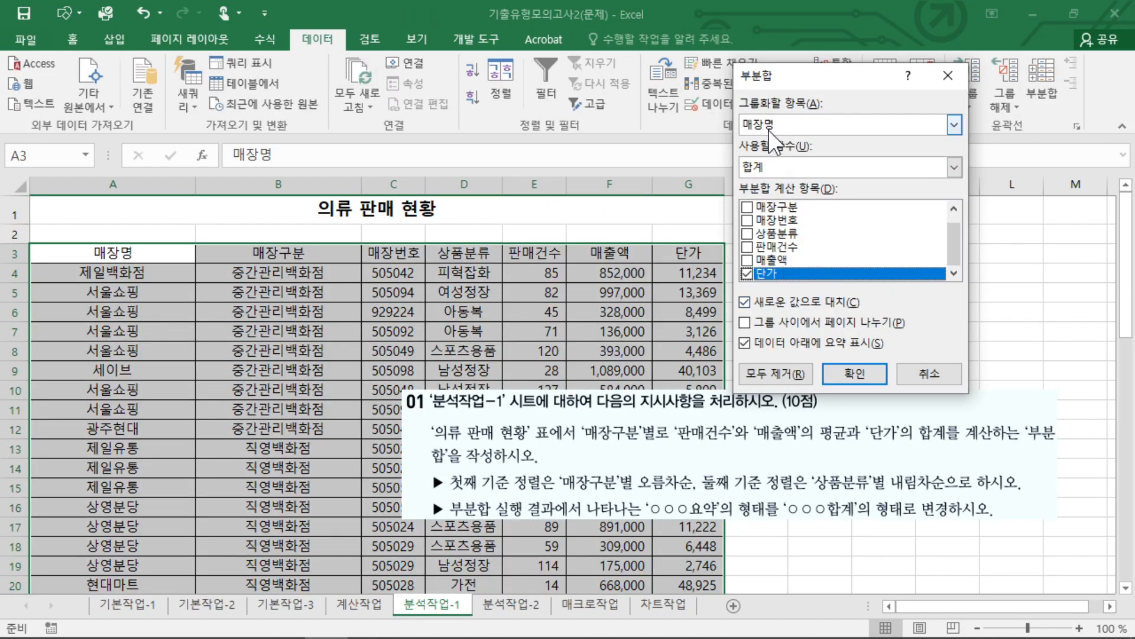
pyautogui.moveTo(588, 441); pyautogui.dragTo(663, 436)
pyautogui.press('Escape')
pyautogui.click(768, 124)
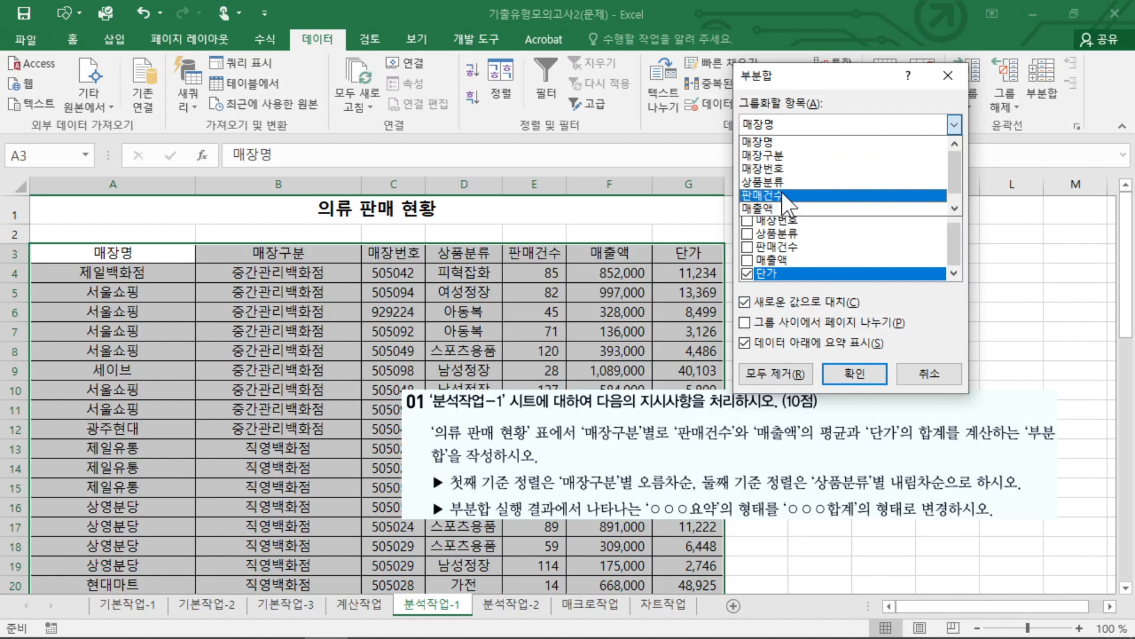
pyautogui.click(769, 155)
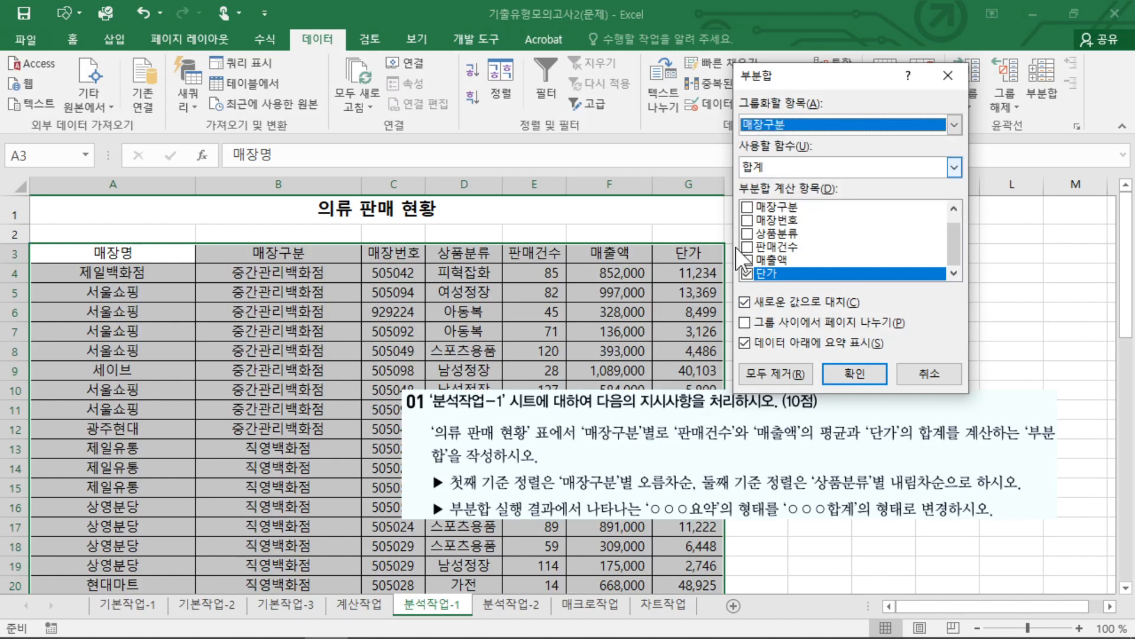
# Set the subtotal function to 평균.
pyautogui.hotkey('ctrl', '2')
pyautogui.moveTo(674, 444)
pyautogui.mouseDown()
pyautogui.moveTo(840, 441)
pyautogui.moveTo(821, 412)
pyautogui.moveTo(679, 446)
pyautogui.mouseUp()
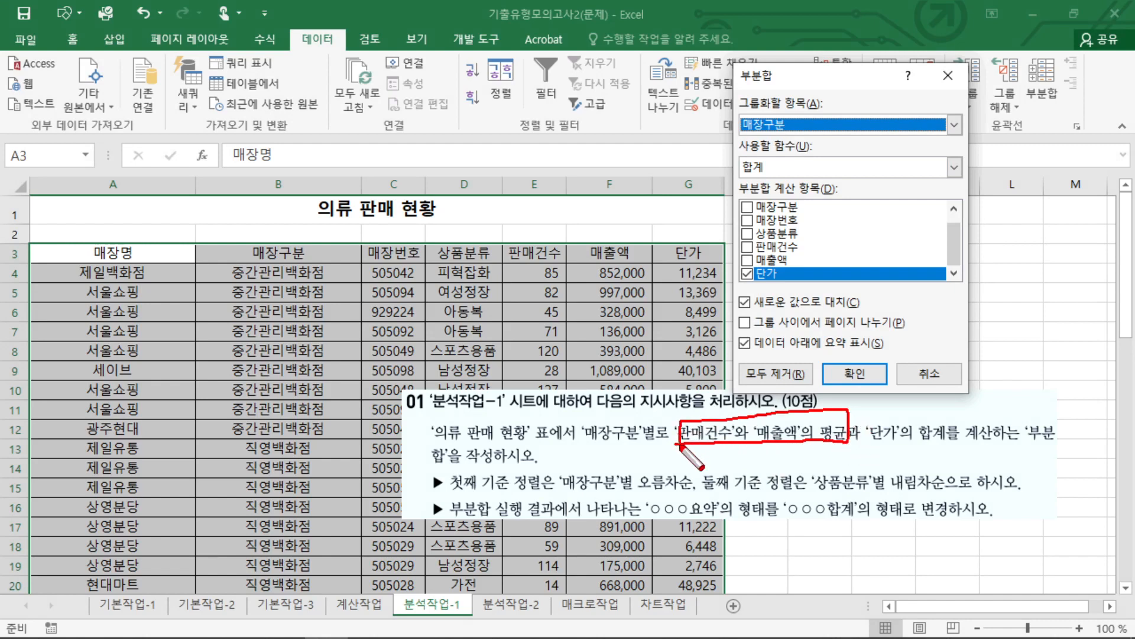
pyautogui.moveTo(768, 159)
pyautogui.mouseDown()
pyautogui.moveTo(738, 172)
pyautogui.moveTo(757, 188)
pyautogui.mouseUp()
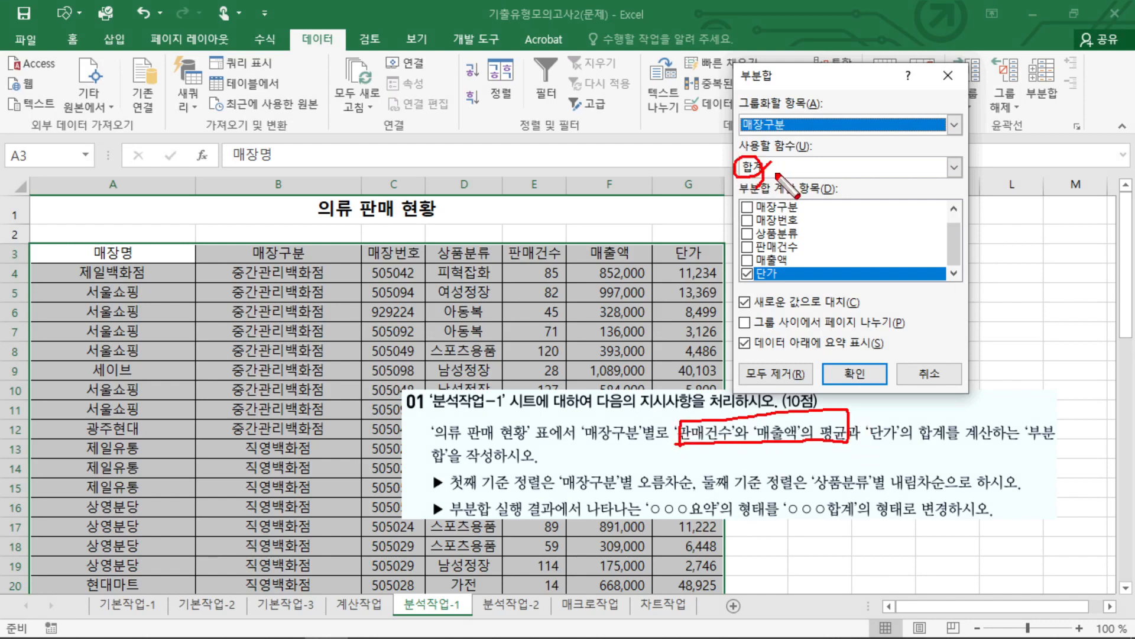
pyautogui.press('Escape')
pyautogui.click(769, 168)
pyautogui.click(775, 204)
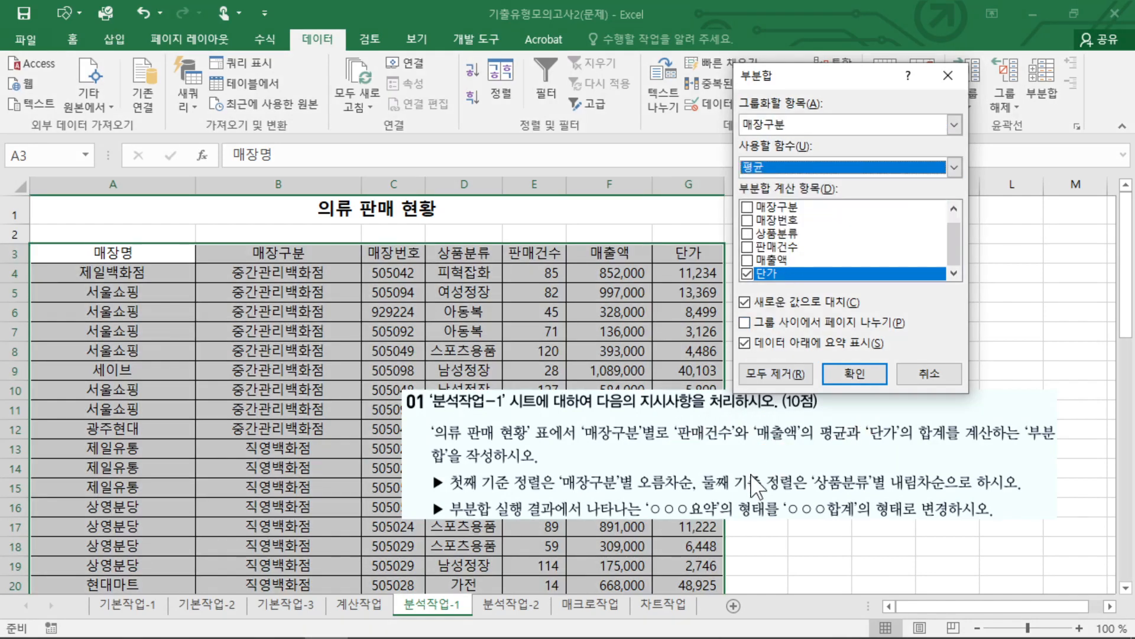
# Make 판매건수 and 매출액 the only fields to average, with 단가 left out, and create the subtotal.
pyautogui.click(747, 247)
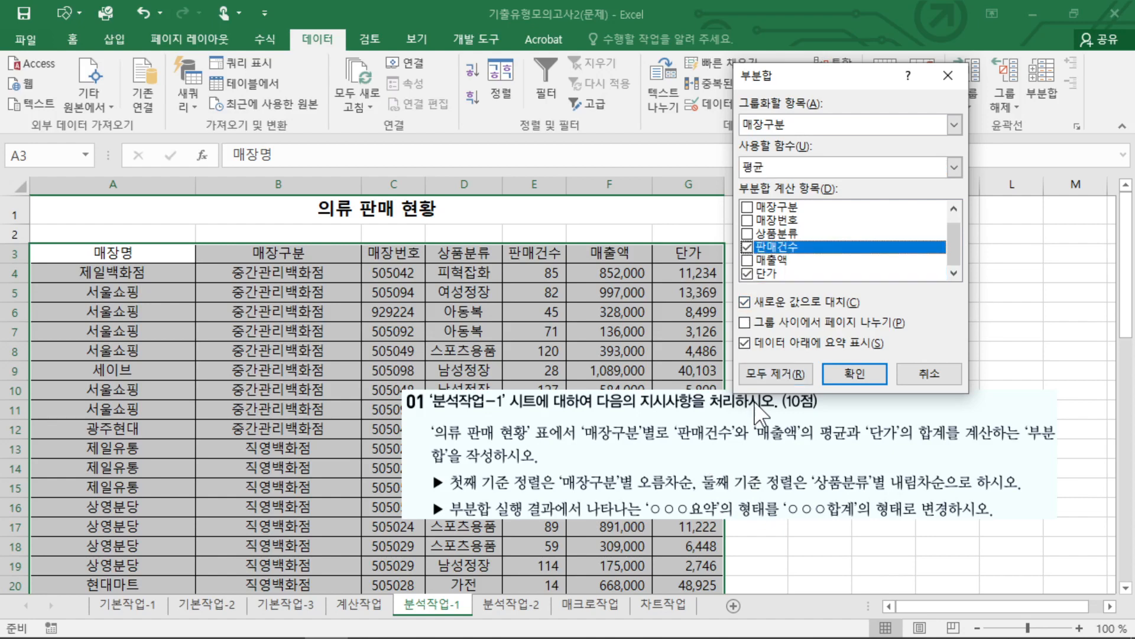
pyautogui.click(747, 259)
pyautogui.click(747, 273)
pyautogui.scroll(1, 769, 269)
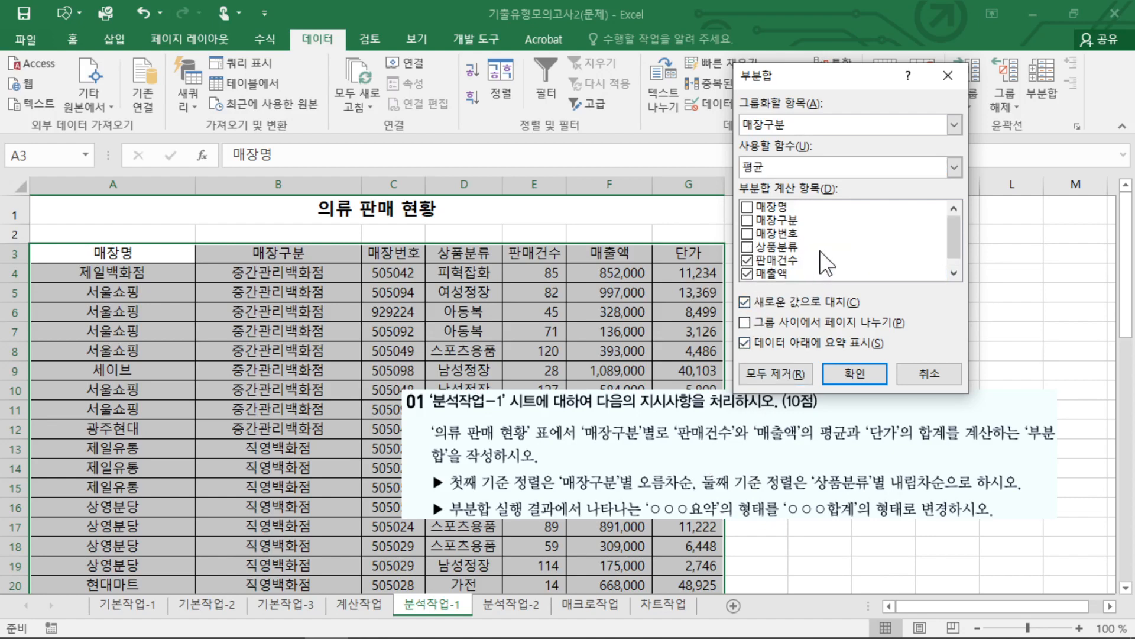
pyautogui.scroll(-1, 781, 266)
pyautogui.scroll(1, 795, 263)
pyautogui.scroll(-1, 775, 236)
pyautogui.scroll(1, 777, 232)
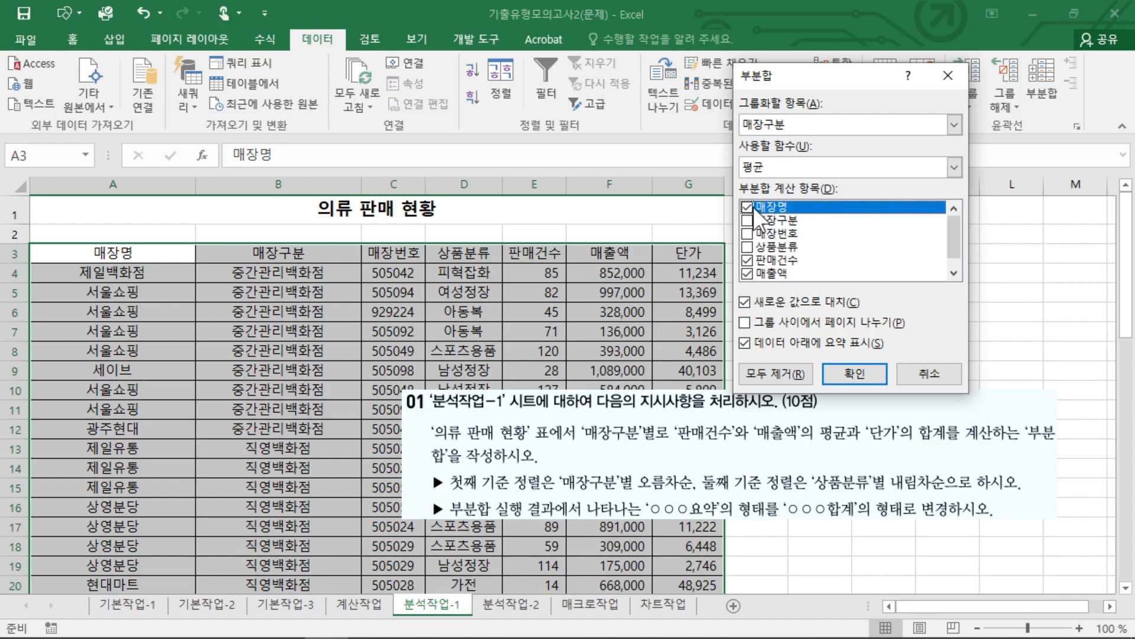
pyautogui.scroll(-1, 760, 225)
pyautogui.scroll(1, 763, 232)
pyautogui.scroll(-1, 764, 238)
pyautogui.hotkey('ctrl', '2')
pyautogui.moveTo(764, 282)
pyautogui.mouseDown()
pyautogui.moveTo(744, 281)
pyautogui.moveTo(799, 241)
pyautogui.moveTo(768, 280)
pyautogui.mouseUp()
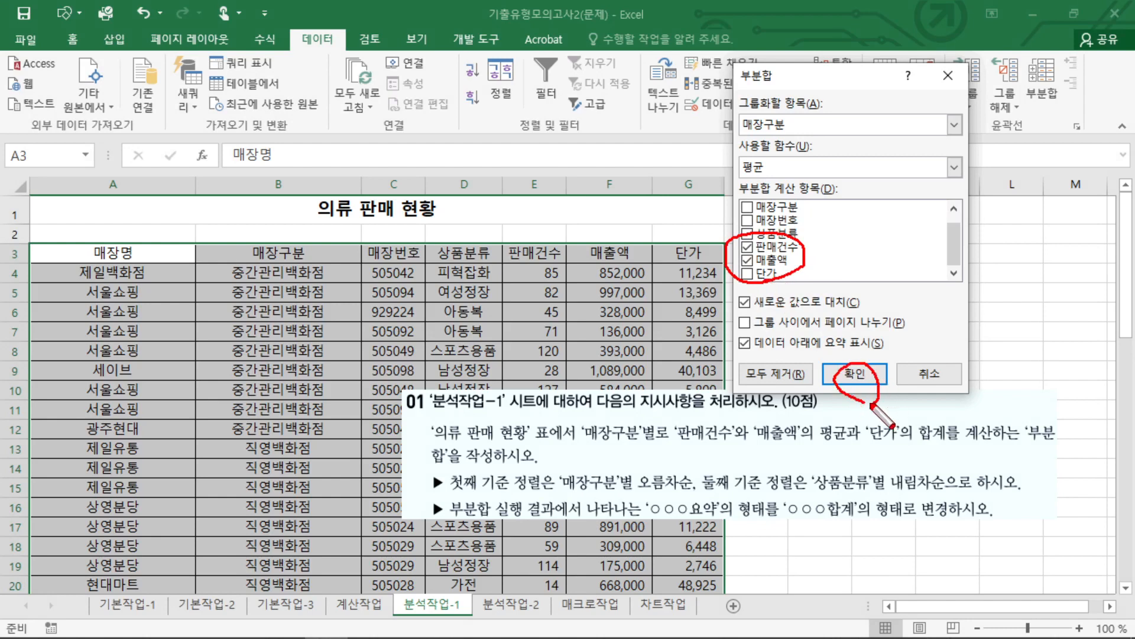
pyautogui.press('Escape')
pyautogui.click(860, 373)
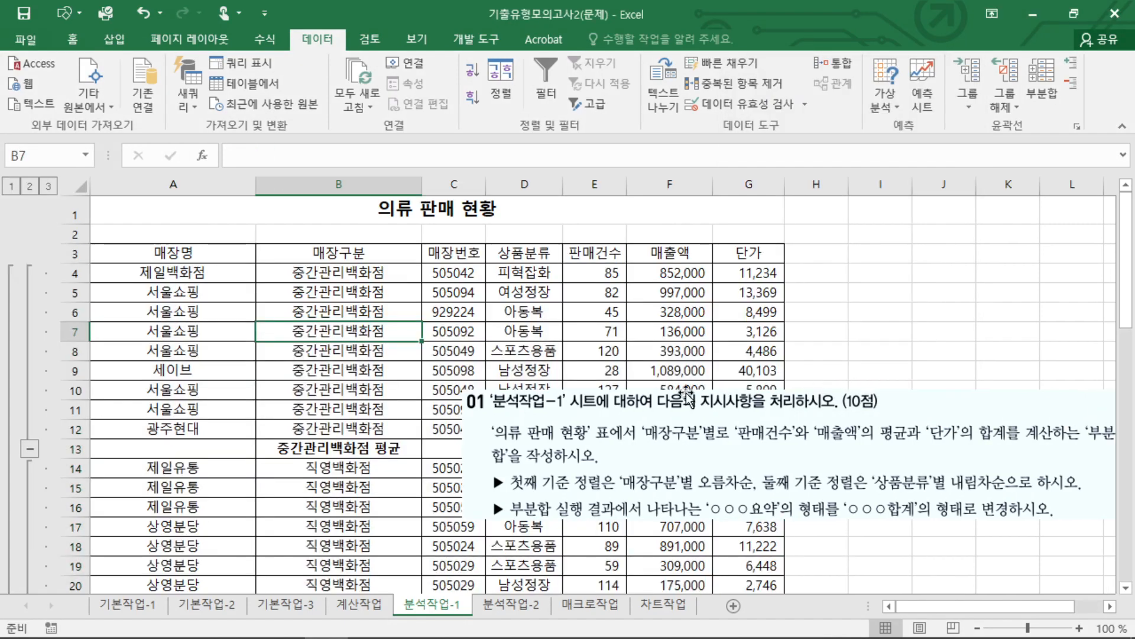
# Set up a second 매장구분 subtotal that calculates the 합계 of 단가 only.
pyautogui.click(1041, 83)
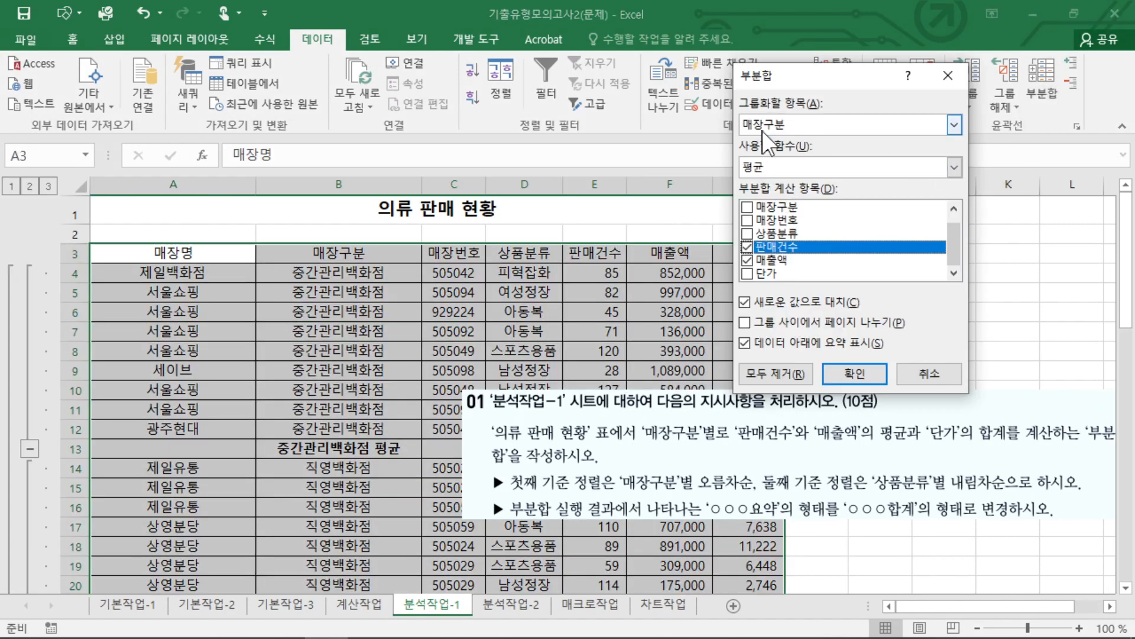
pyautogui.hotkey('ctrl', '2')
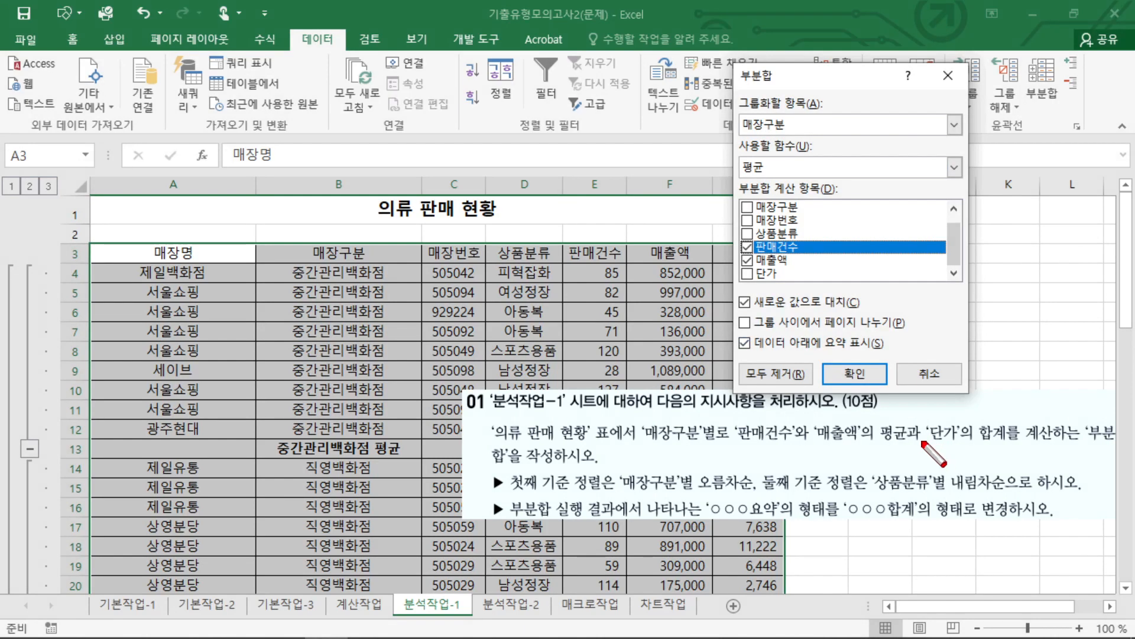
pyautogui.moveTo(921, 438)
pyautogui.mouseDown()
pyautogui.moveTo(1032, 438)
pyautogui.moveTo(908, 423)
pyautogui.moveTo(943, 422)
pyautogui.mouseUp()
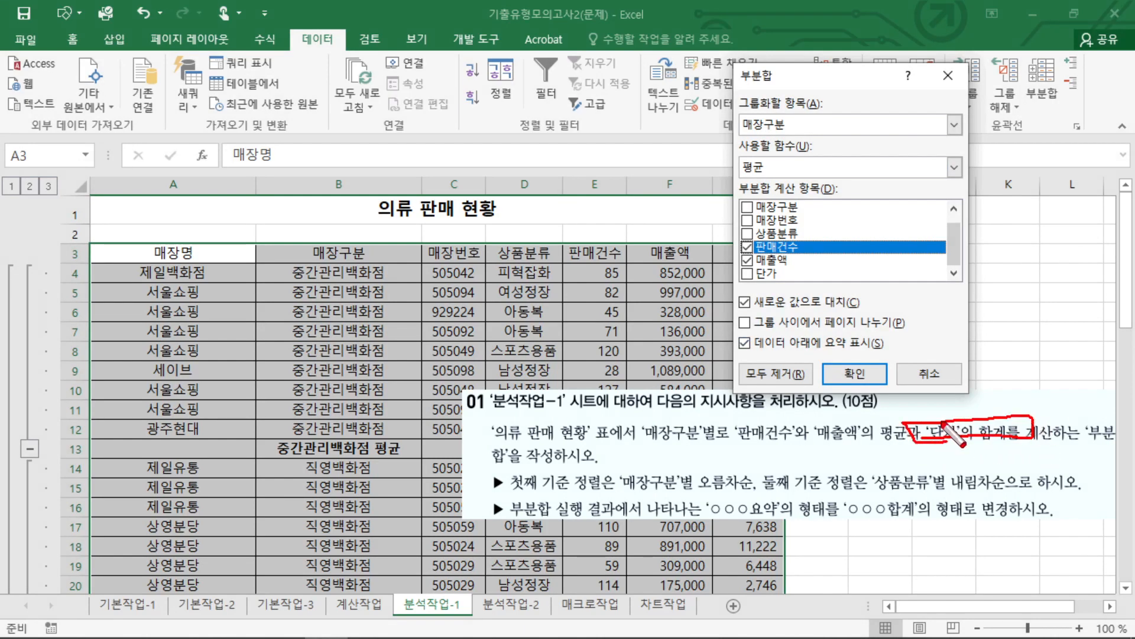
pyautogui.press('Escape')
pyautogui.click(747, 260)
pyautogui.click(747, 273)
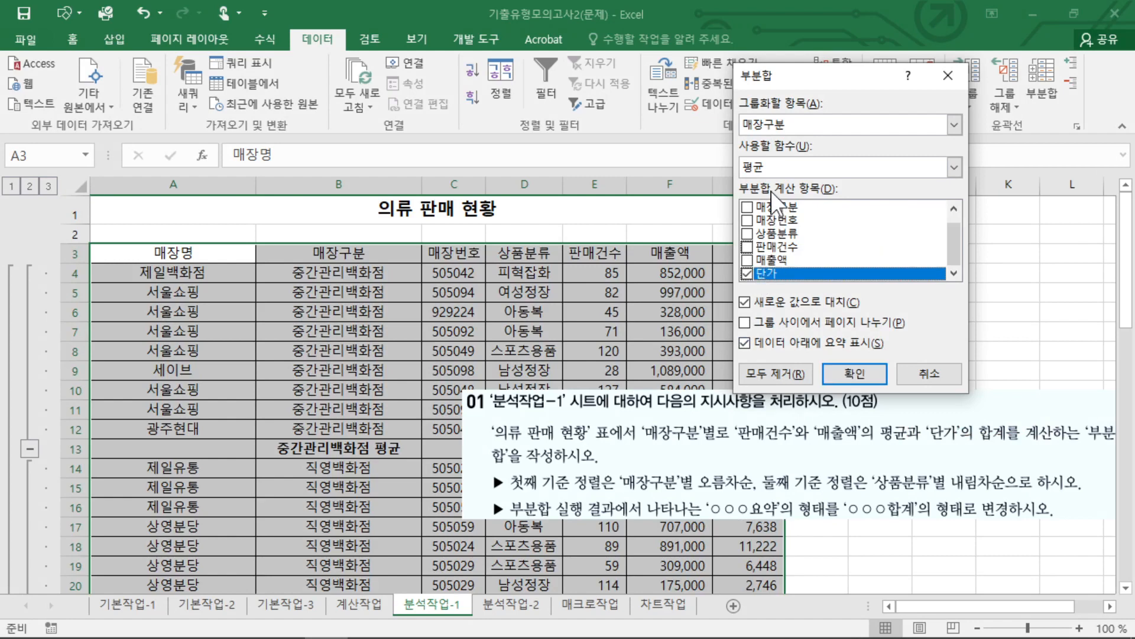
pyautogui.click(954, 166)
pyautogui.click(780, 185)
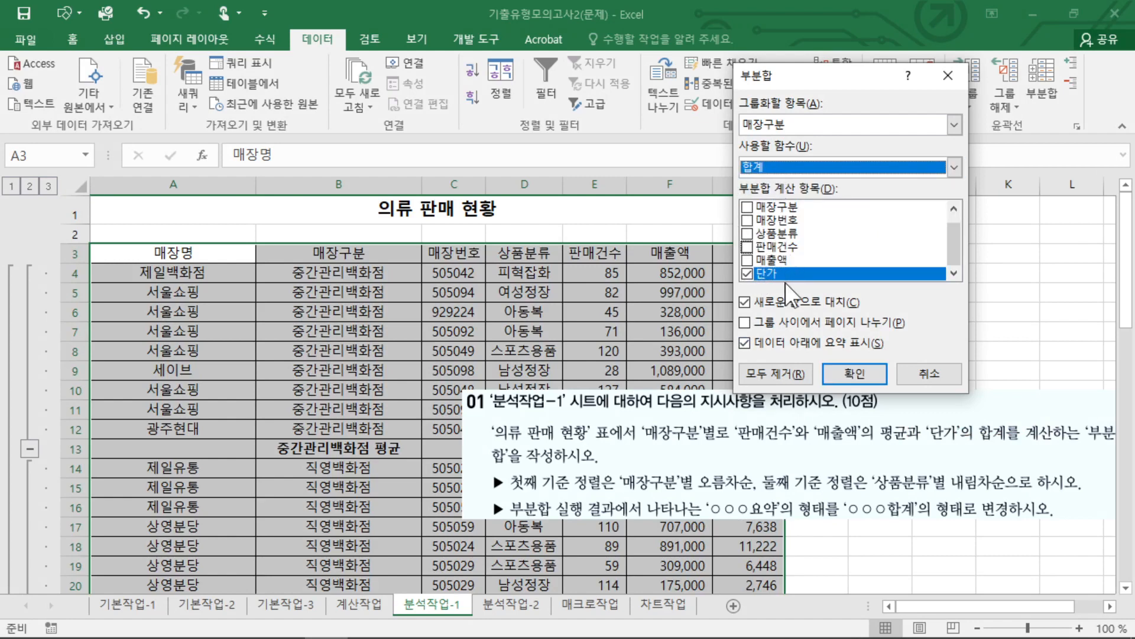
# Turn off 새로운 값으로 대치 so the existing averages are kept, and create the second subtotal.
pyautogui.moveTo(739, 308); pyautogui.dragTo(750, 293)
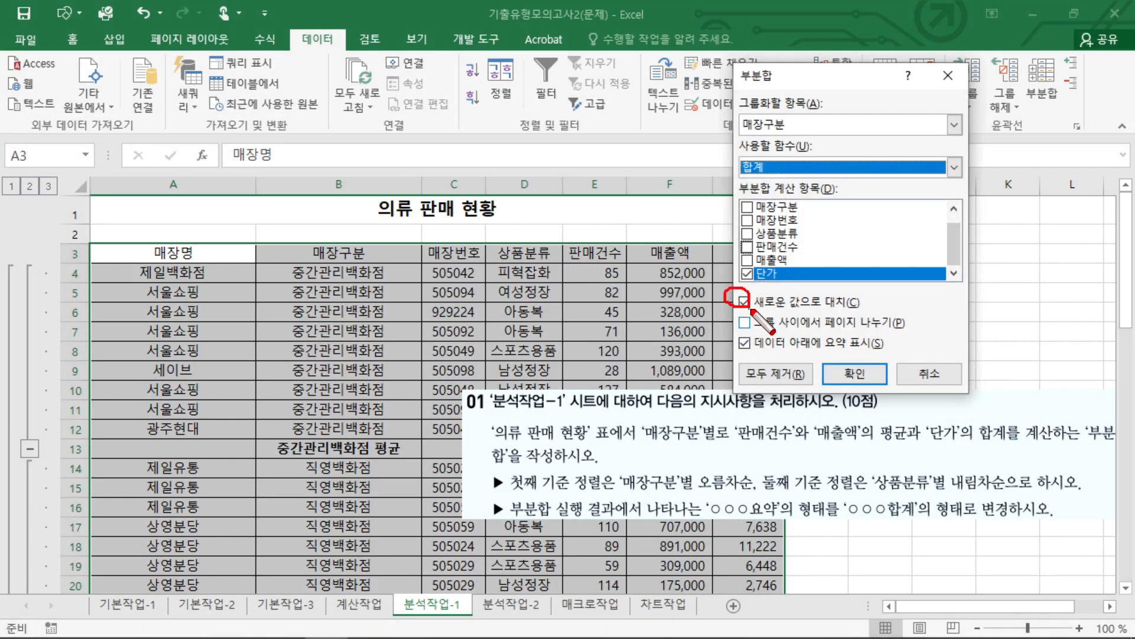
pyautogui.click(746, 302)
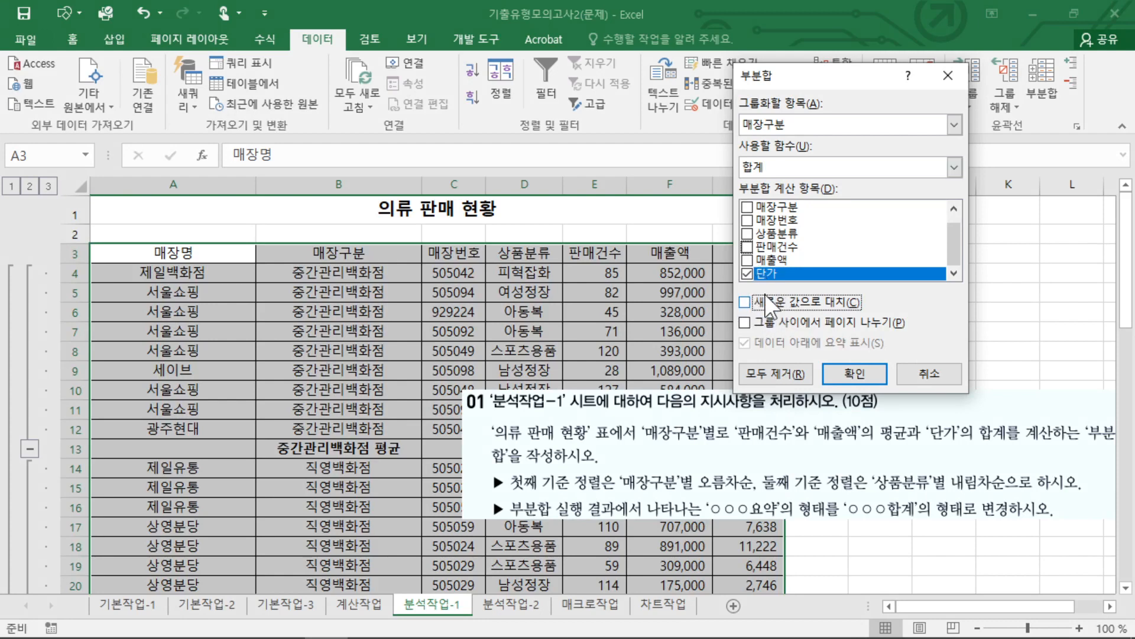
pyautogui.click(840, 370)
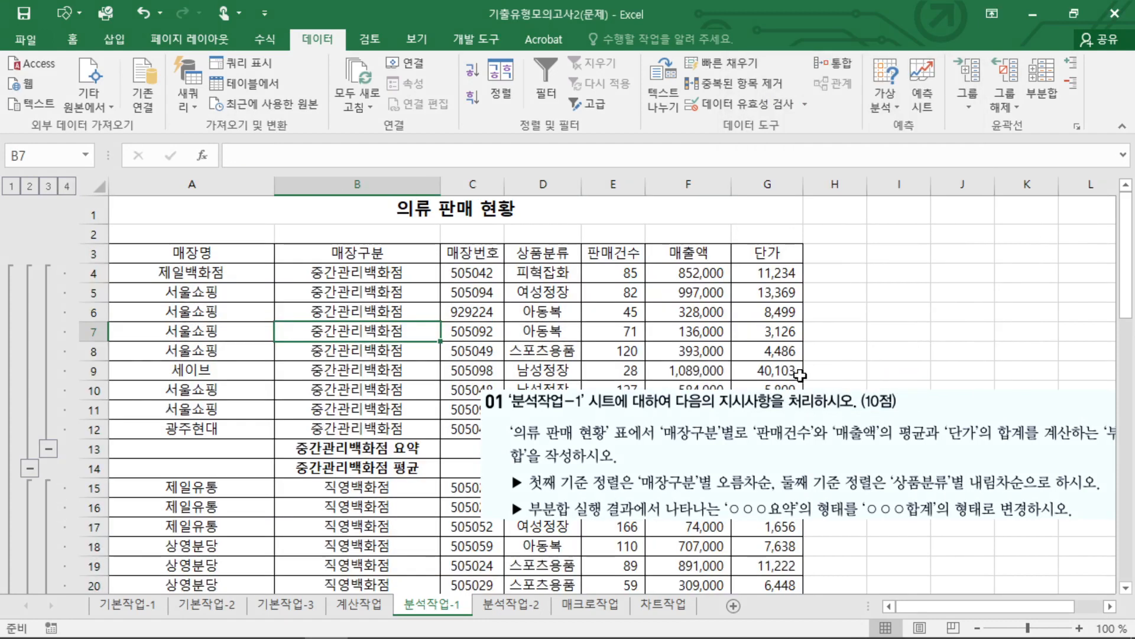
# Compare the 요약 labels in the subtotal rows with the question's instruction about the 합계 wording.
pyautogui.click(364, 406)
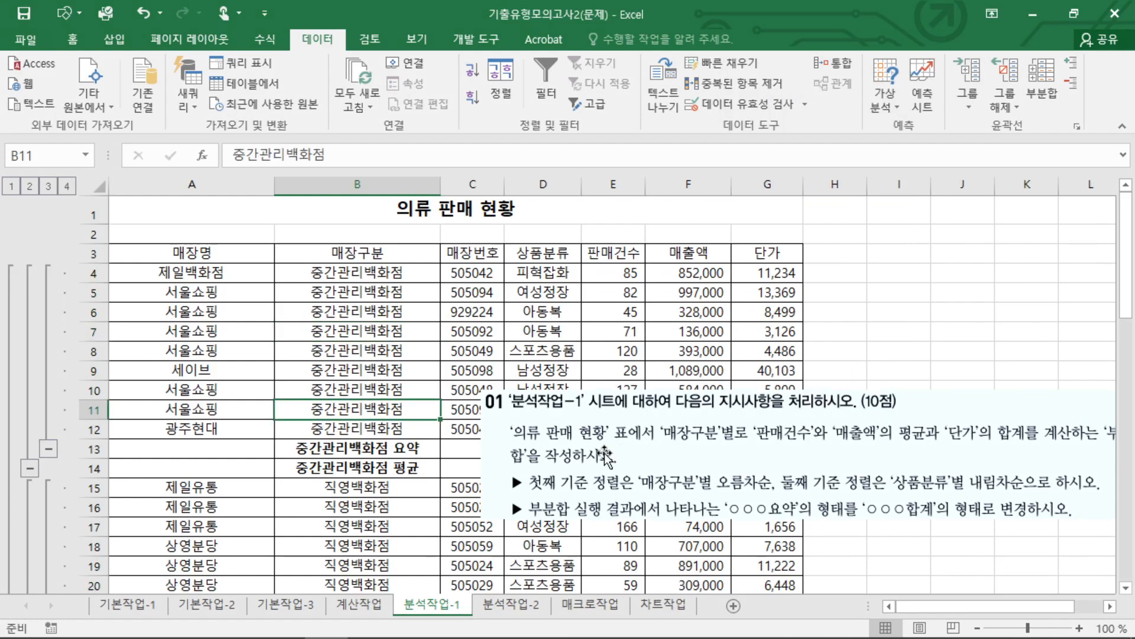
pyautogui.scroll(-3, 468, 493)
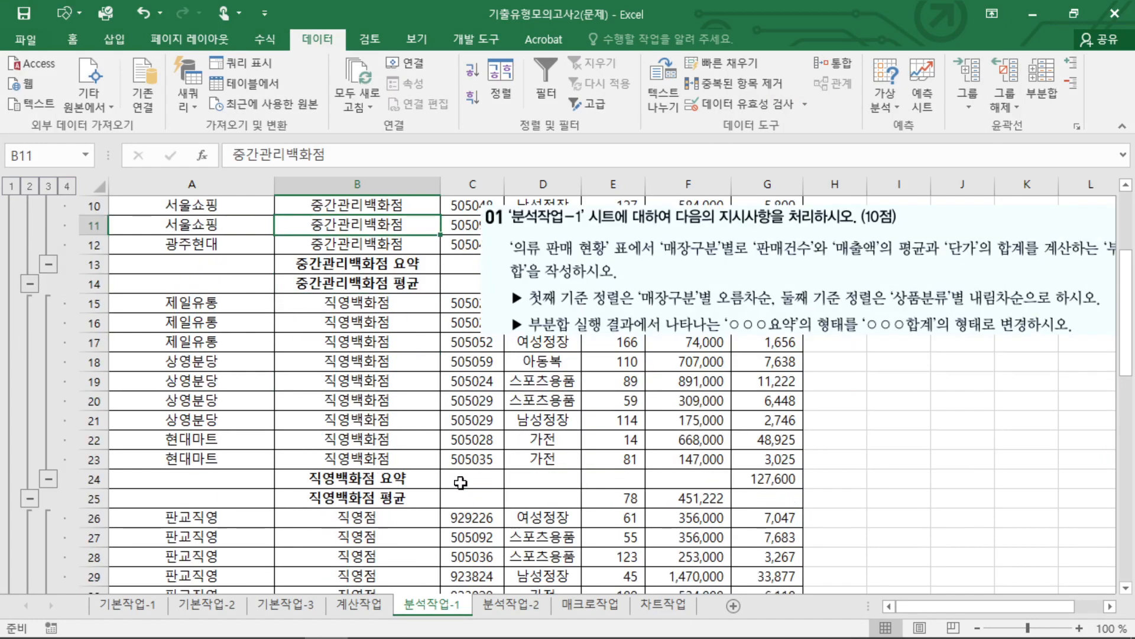
pyautogui.moveTo(788, 337)
pyautogui.mouseDown()
pyautogui.moveTo(771, 331)
pyautogui.moveTo(804, 338)
pyautogui.mouseUp()
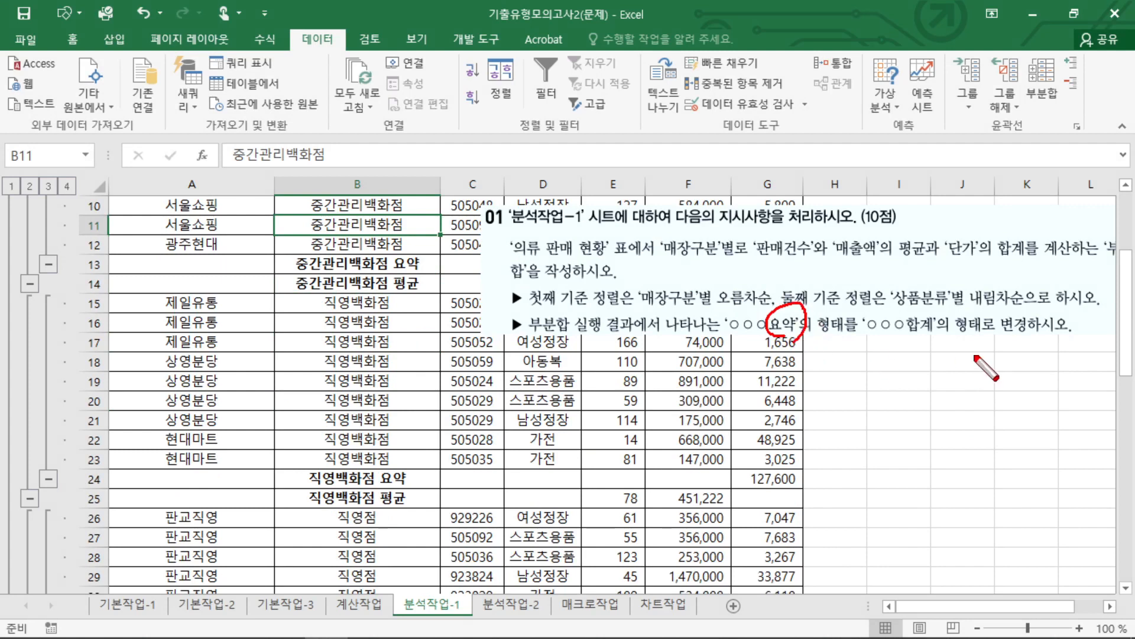
pyautogui.moveTo(939, 346)
pyautogui.mouseDown()
pyautogui.moveTo(904, 335)
pyautogui.moveTo(927, 349)
pyautogui.mouseUp()
pyautogui.moveTo(427, 253)
pyautogui.mouseDown()
pyautogui.moveTo(403, 279)
pyautogui.moveTo(414, 289)
pyautogui.mouseUp()
pyautogui.moveTo(385, 499); pyautogui.dragTo(414, 491)
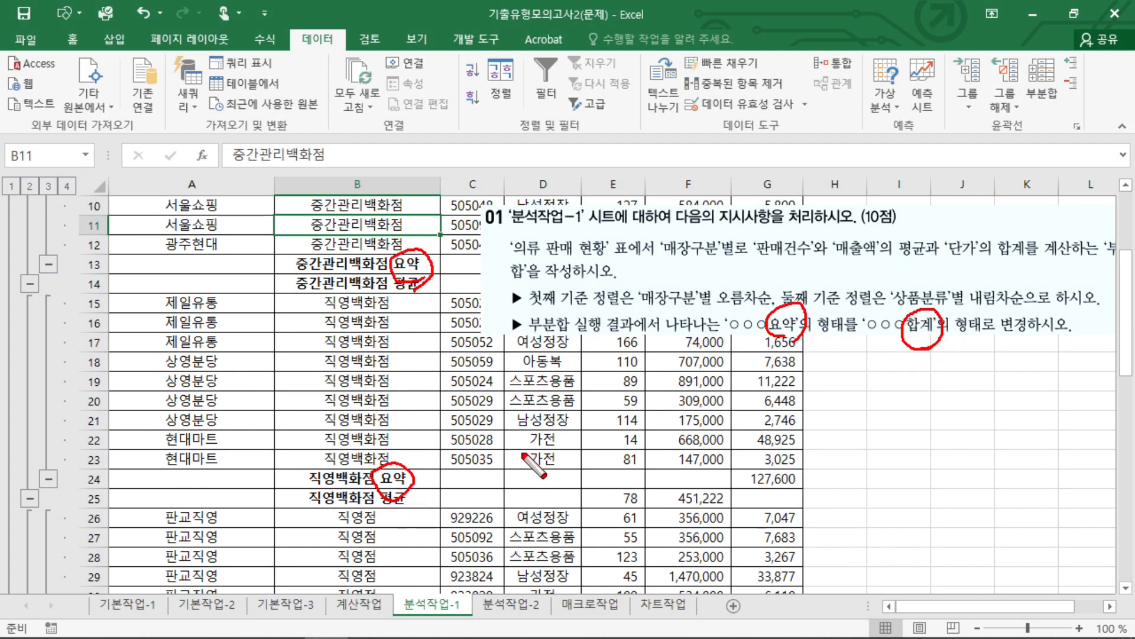
pyautogui.press('Escape')
# Move the question 01 picture past column G so that it no longer covers the table.
pyautogui.scroll(2, 509, 407)
pyautogui.moveTo(509, 407); pyautogui.dragTo(873, 433)
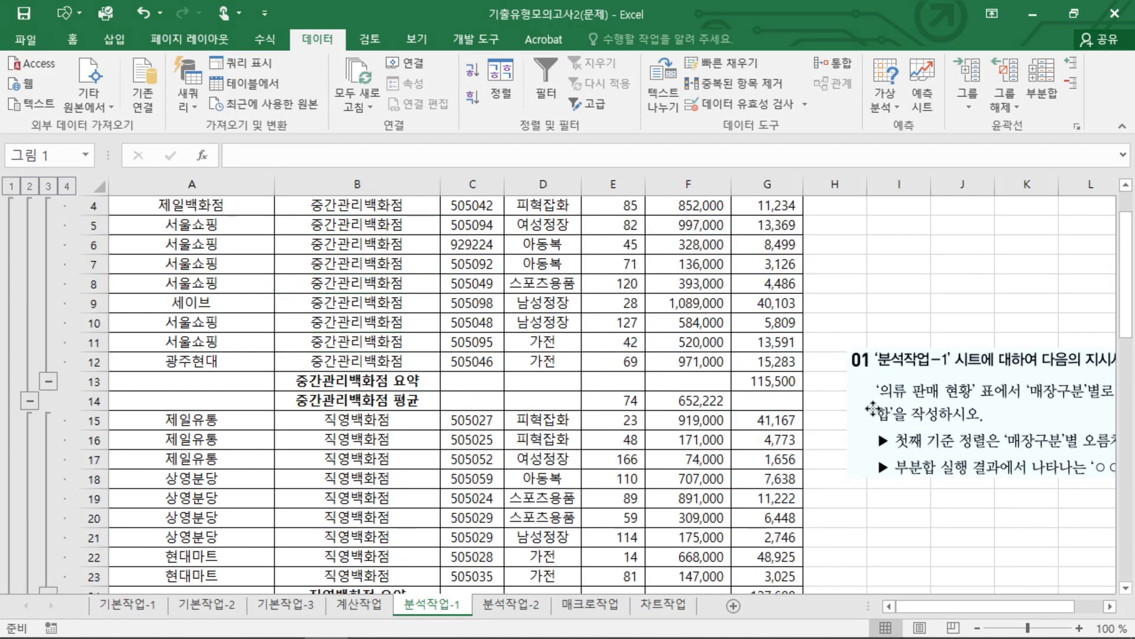
pyautogui.scroll(1, 580, 402)
pyautogui.scroll(-1, 393, 451)
pyautogui.click(405, 390)
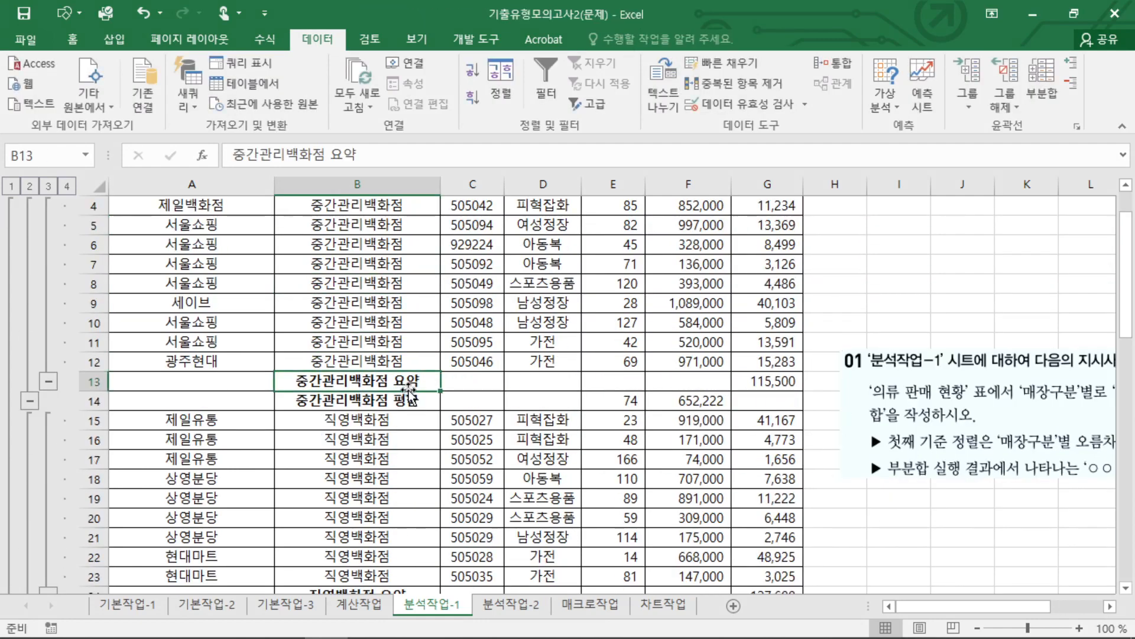
pyautogui.doubleClick(408, 381)
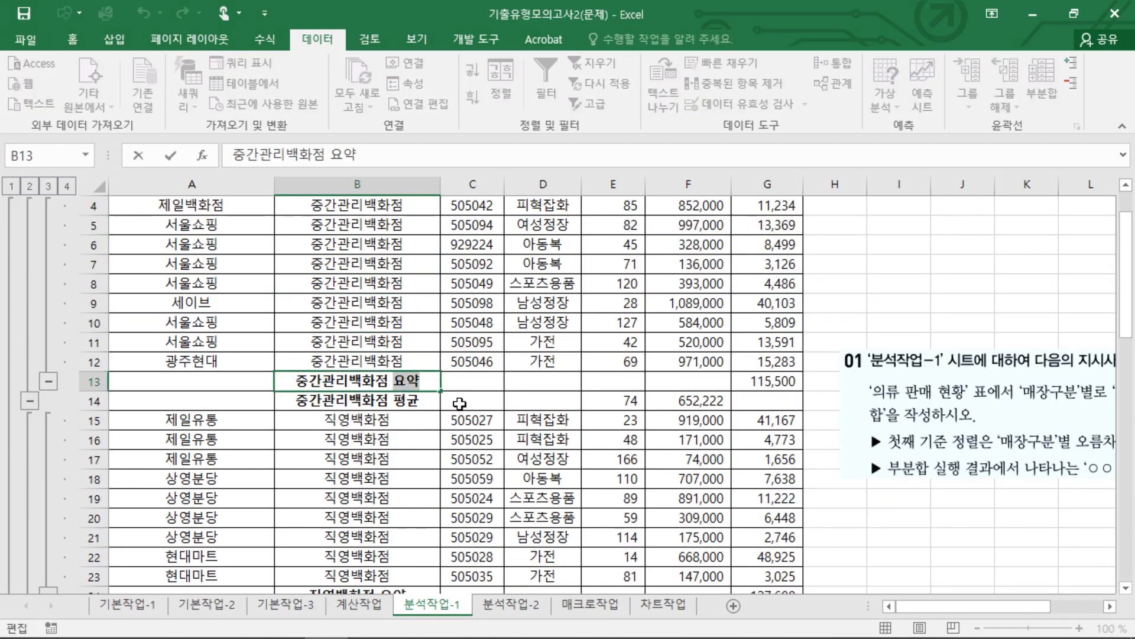
pyautogui.write('합')
pyautogui.press('Escape')
pyautogui.scroll(-4, 420, 462)
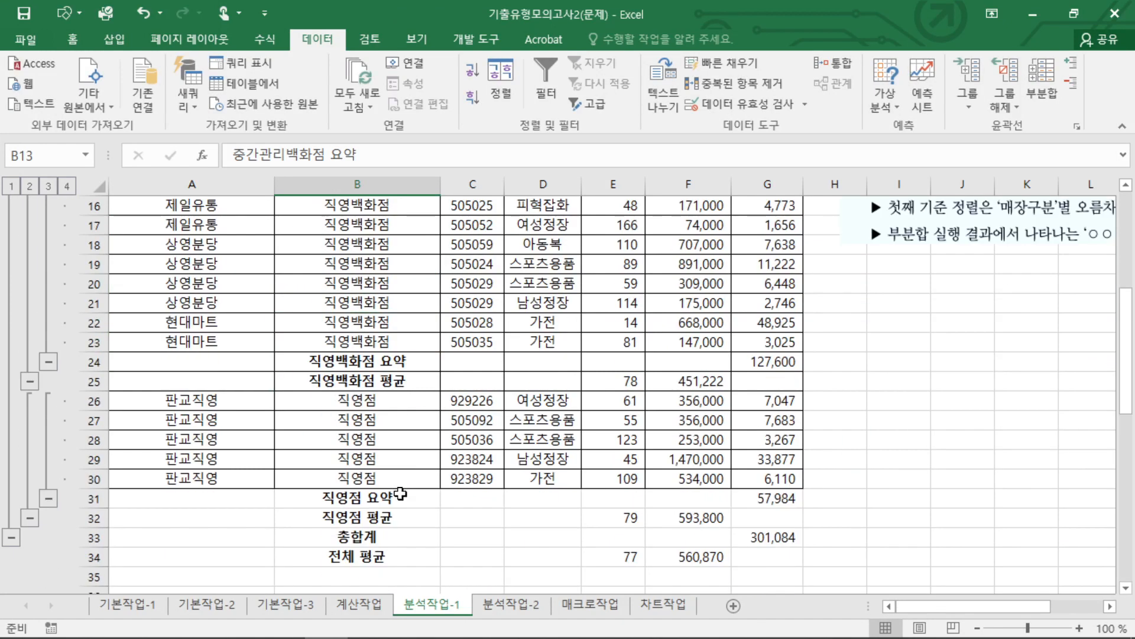
# Replace every 요약 on the sheet with 합계 using Find and Replace, and close the dialog.
pyautogui.scroll(5, 414, 449)
pyautogui.click(472, 350)
pyautogui.click(72, 39)
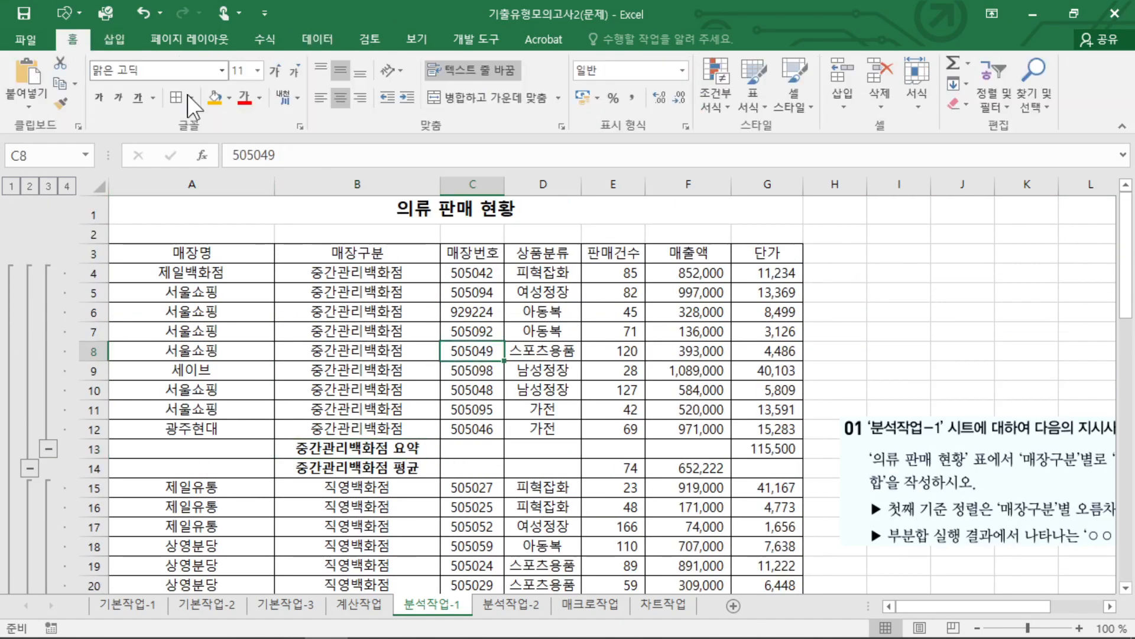
pyautogui.click(1034, 83)
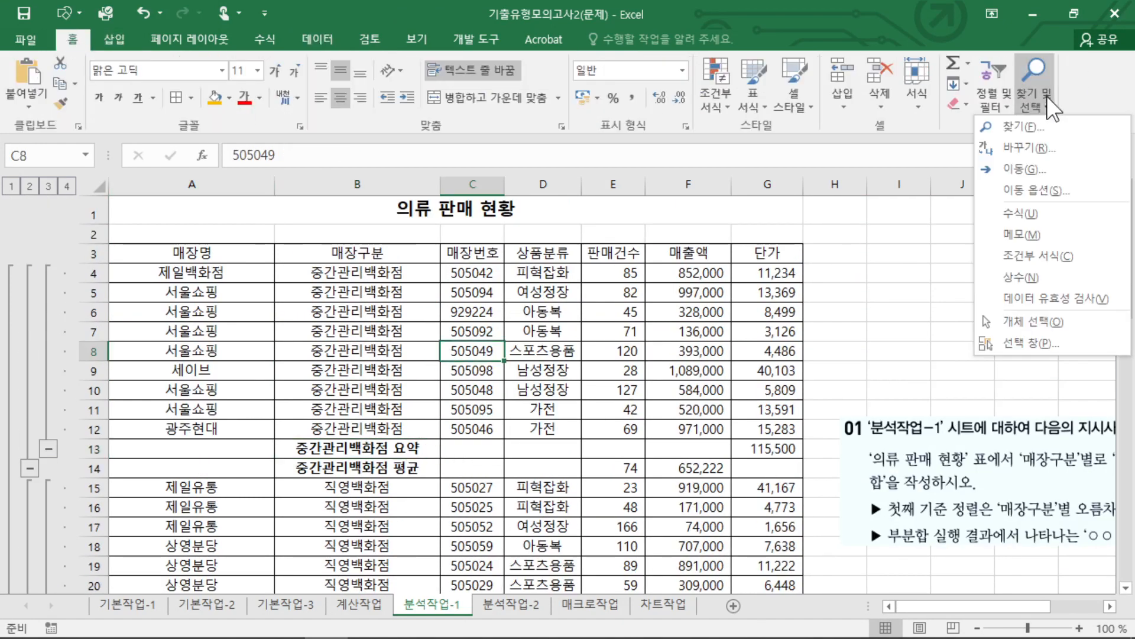
pyautogui.click(1037, 149)
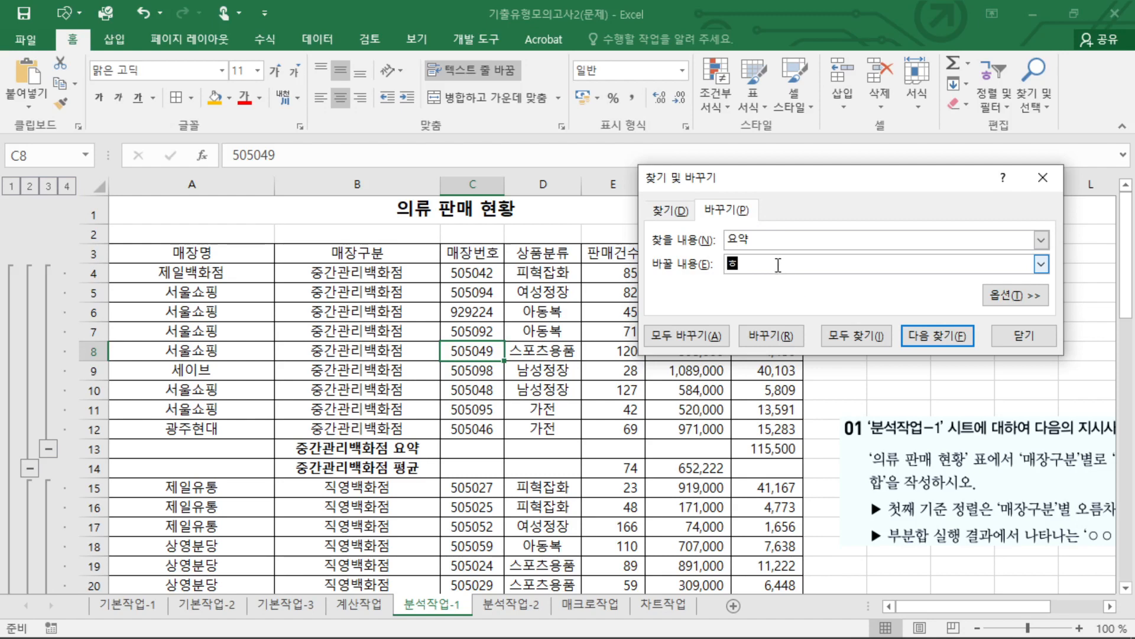
pyautogui.click(678, 342)
pyautogui.hotkey('ctrl', '2')
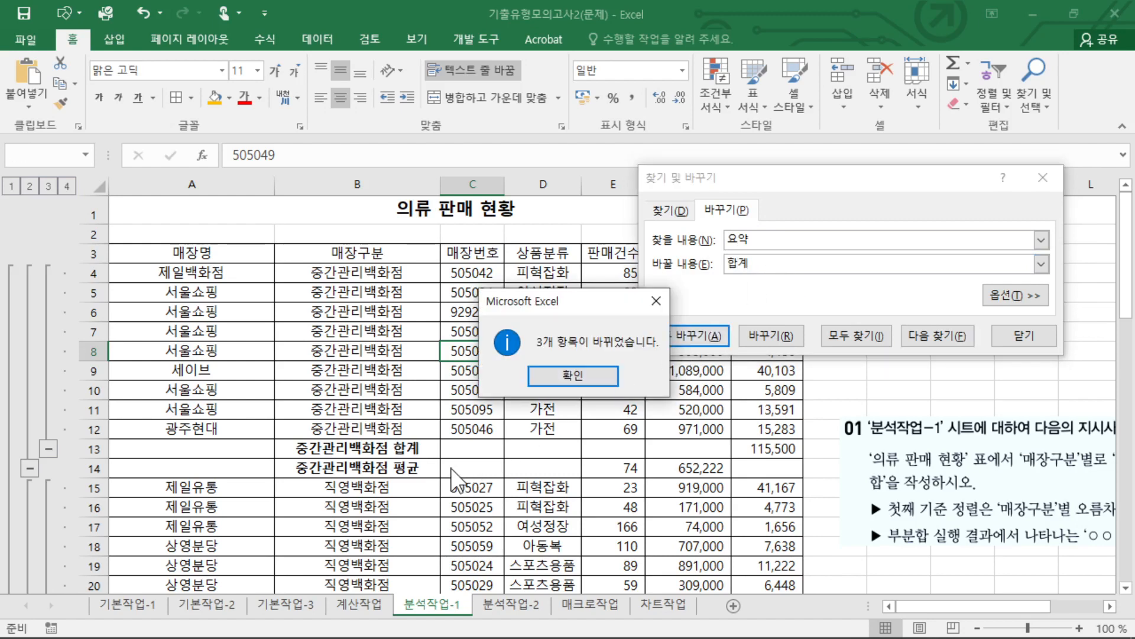
pyautogui.moveTo(408, 469)
pyautogui.mouseDown()
pyautogui.moveTo(392, 465)
pyautogui.moveTo(437, 447)
pyautogui.mouseUp()
pyautogui.press('Escape')
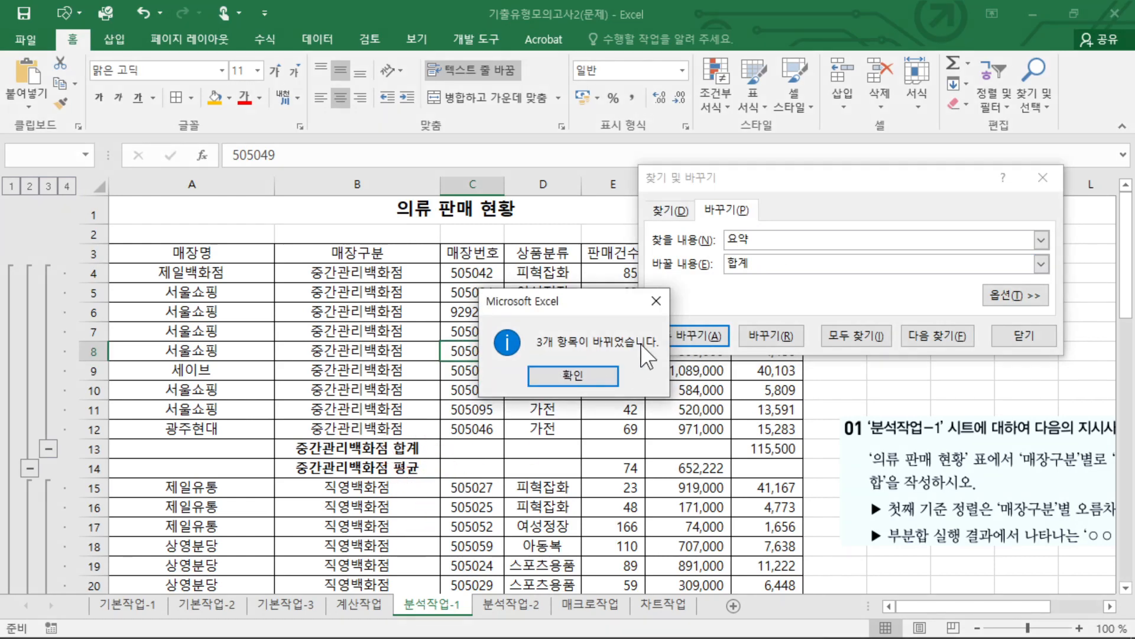
pyautogui.click(585, 378)
pyautogui.click(1025, 344)
# Check the replaced labels of the 직영백화점 and 직영점 subtotal rows.
pyautogui.scroll(-3, 384, 467)
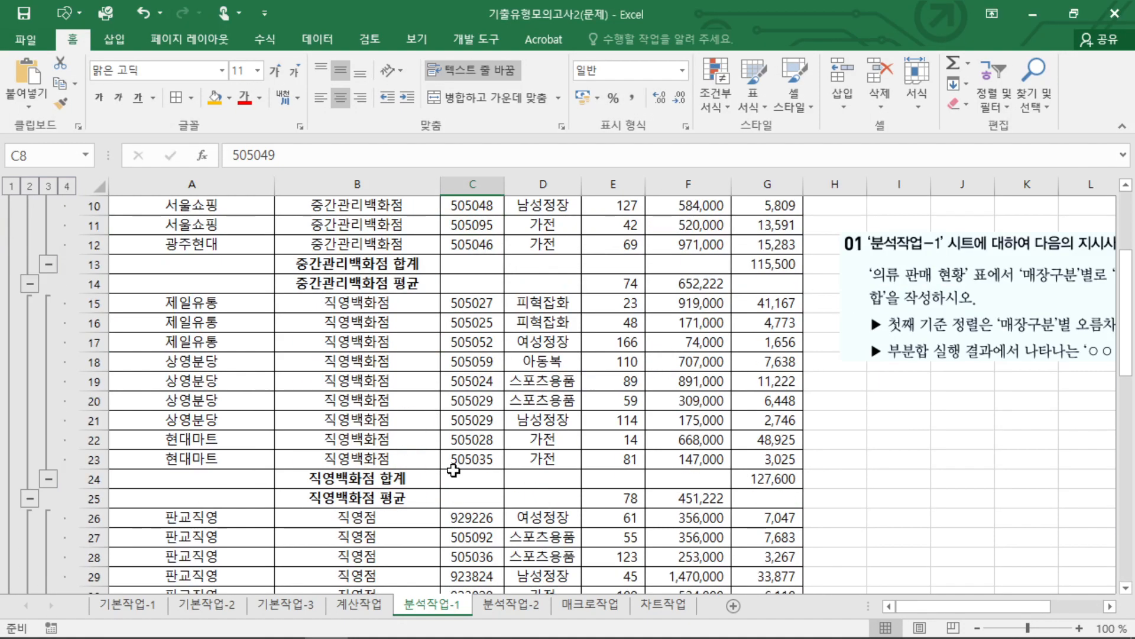
pyautogui.click(379, 459)
pyautogui.click(384, 478)
pyautogui.scroll(-1, 436, 509)
pyautogui.click(413, 444)
pyautogui.scroll(6, 413, 443)
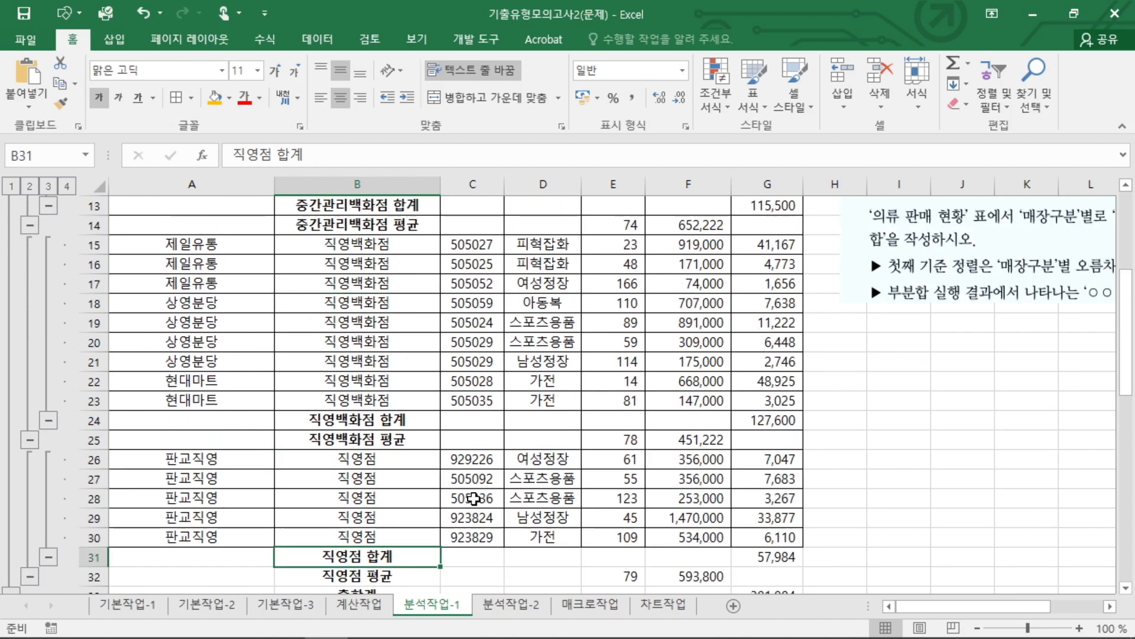
# Bring the question 01 picture back over the table for a final read and delete it from the sheet.
pyautogui.moveTo(927, 482); pyautogui.dragTo(338, 371)
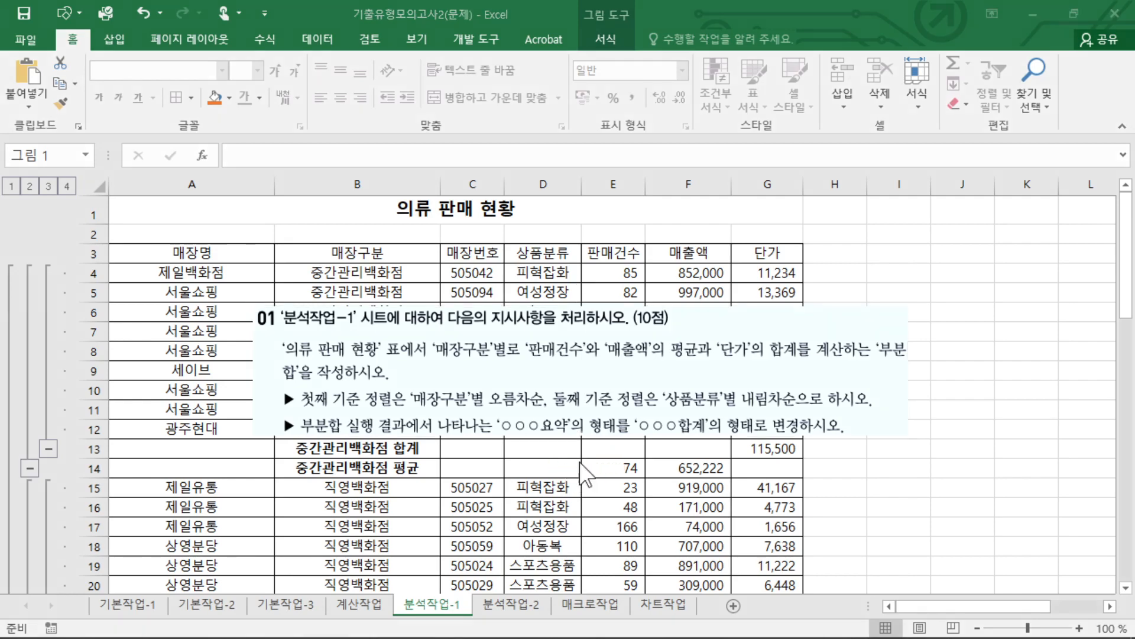
pyautogui.press('Delete')
pyautogui.scroll(-2, 713, 447)
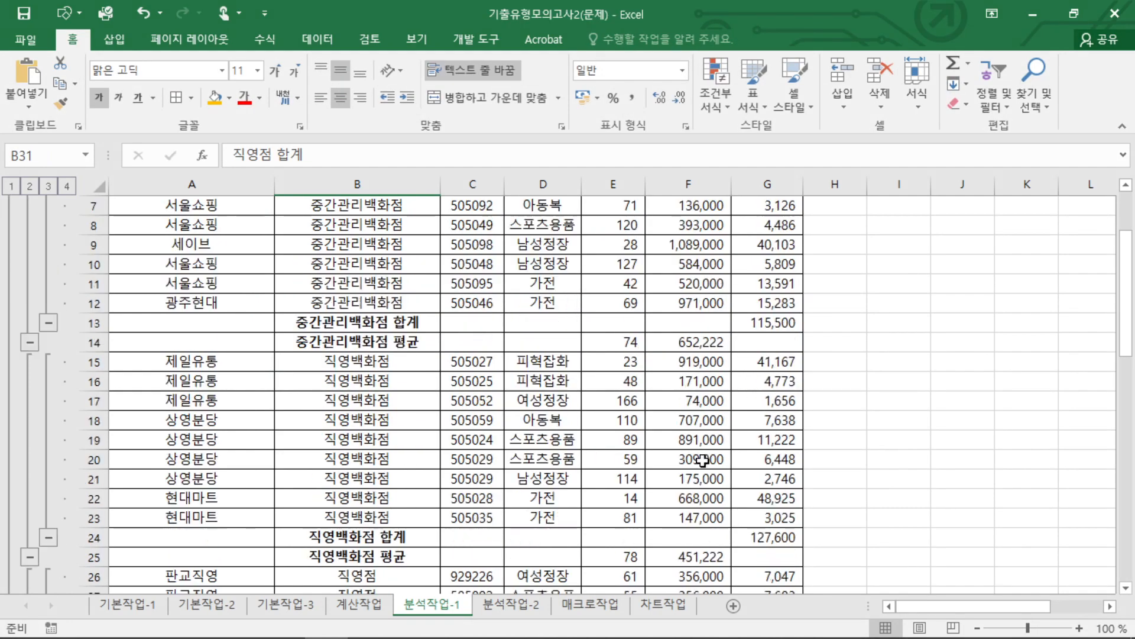
pyautogui.scroll(2, 716, 467)
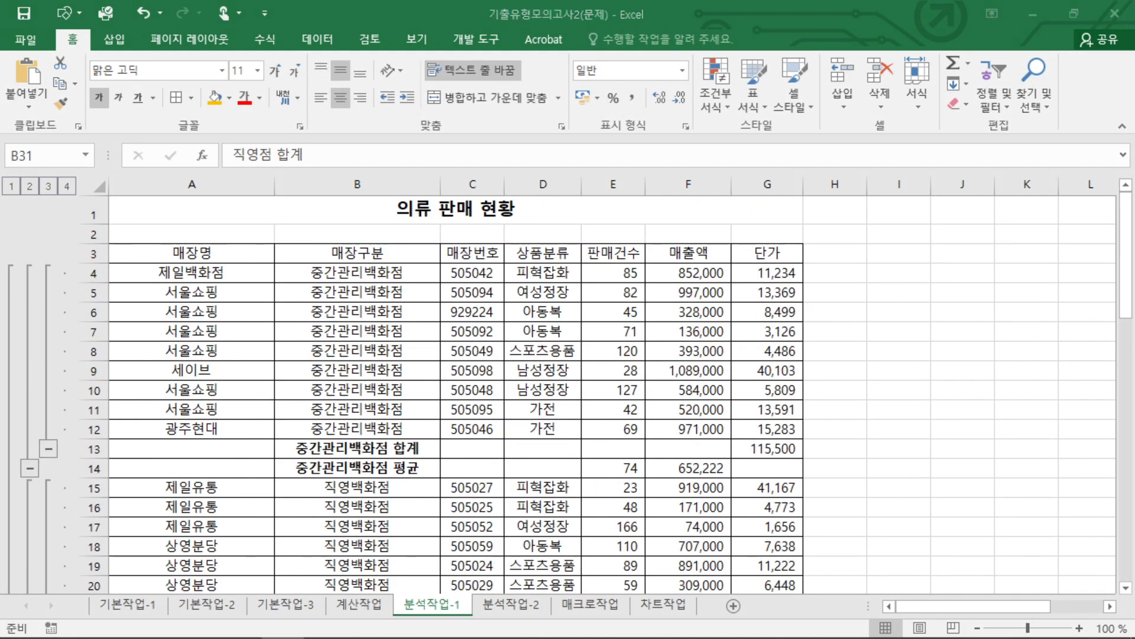
# Go to the 분석작업-2 sheet and select a cell inside the 급여 분석 현황 table.
pyautogui.hotkey('ctrl', 'pagedown')
pyautogui.click(456, 389)
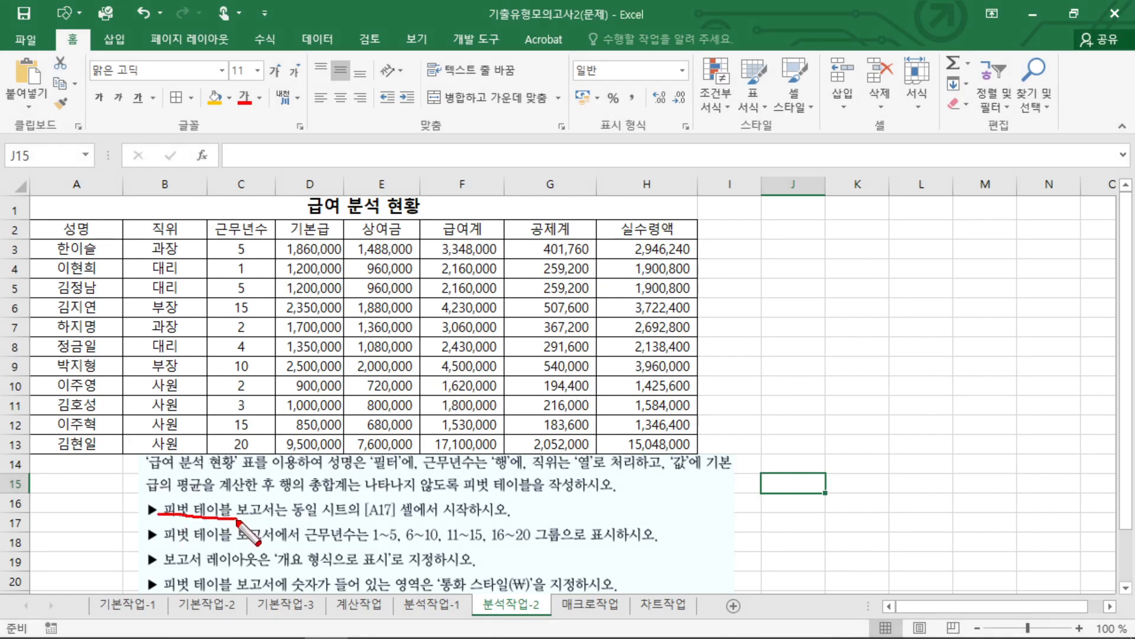
# Select the 급여 분석 현황 table from its headings to the last record, range A2:H13.
pyautogui.moveTo(275, 499); pyautogui.dragTo(159, 524)
pyautogui.press('Escape')
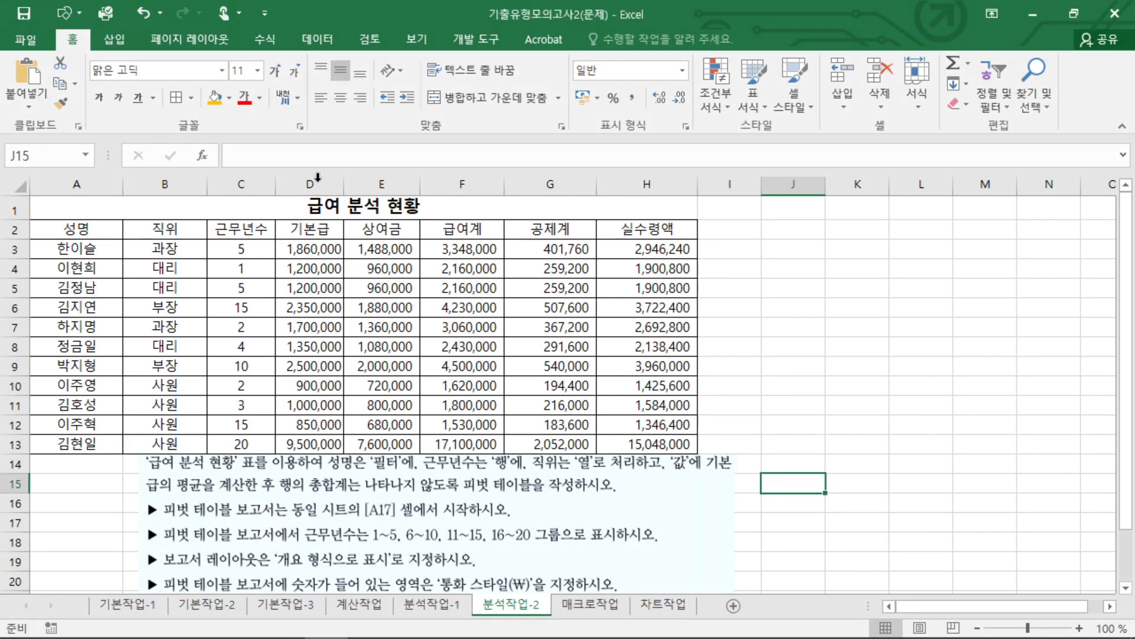
pyautogui.click(270, 270)
pyautogui.moveTo(49, 228); pyautogui.dragTo(680, 445)
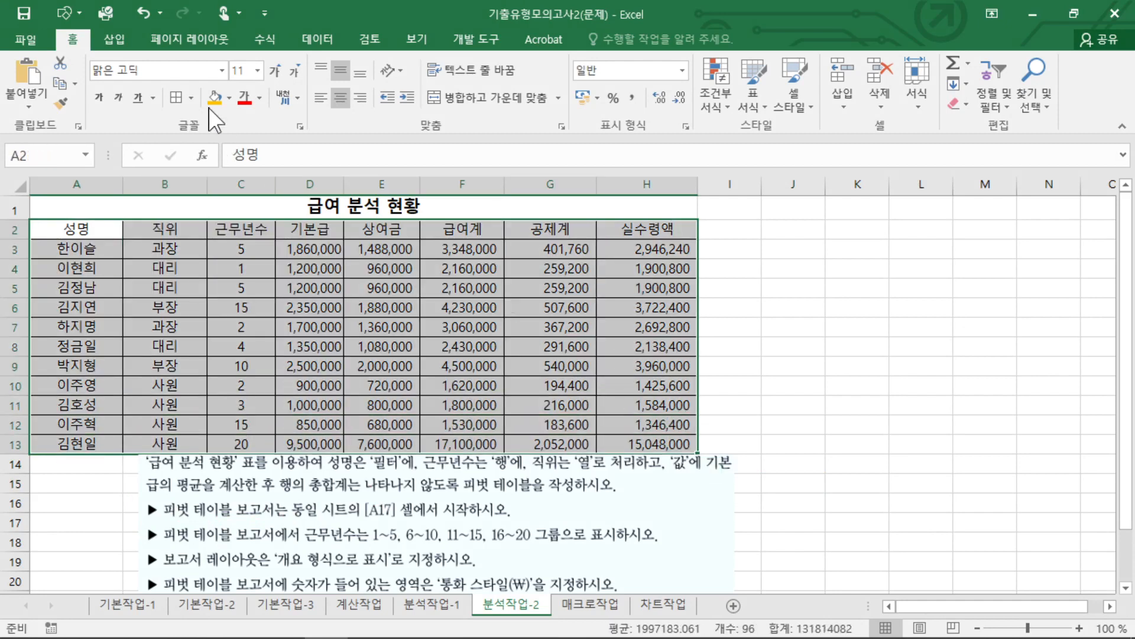
pyautogui.click(317, 38)
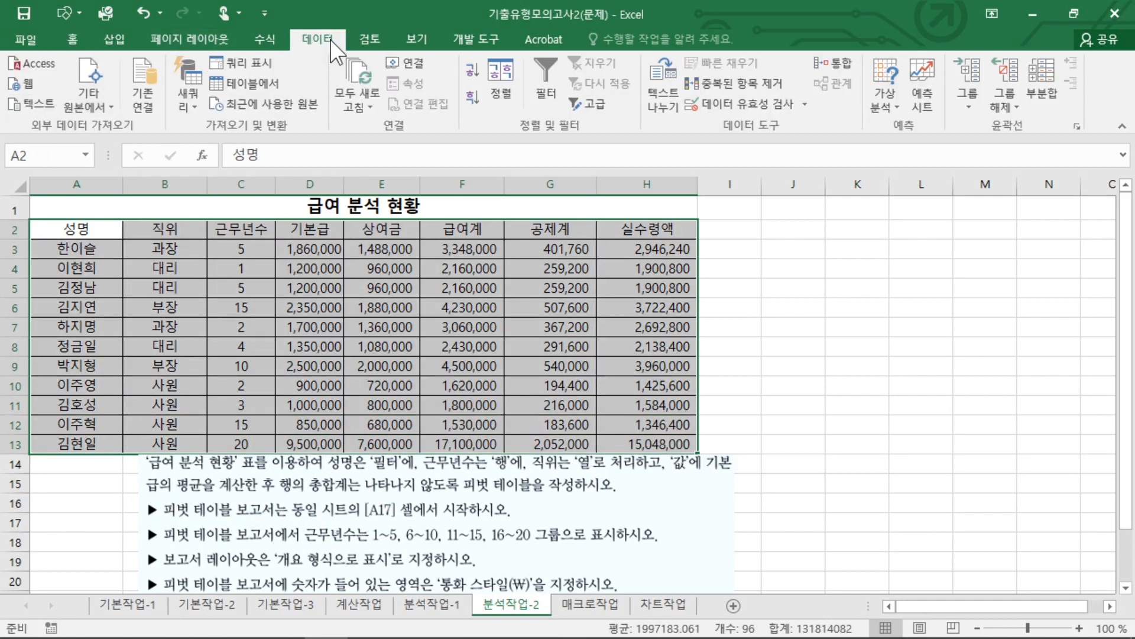
pyautogui.moveTo(332, 43)
pyautogui.mouseDown()
pyautogui.moveTo(291, 34)
pyautogui.moveTo(330, 46)
pyautogui.mouseUp()
pyautogui.moveTo(501, 103); pyautogui.dragTo(520, 101)
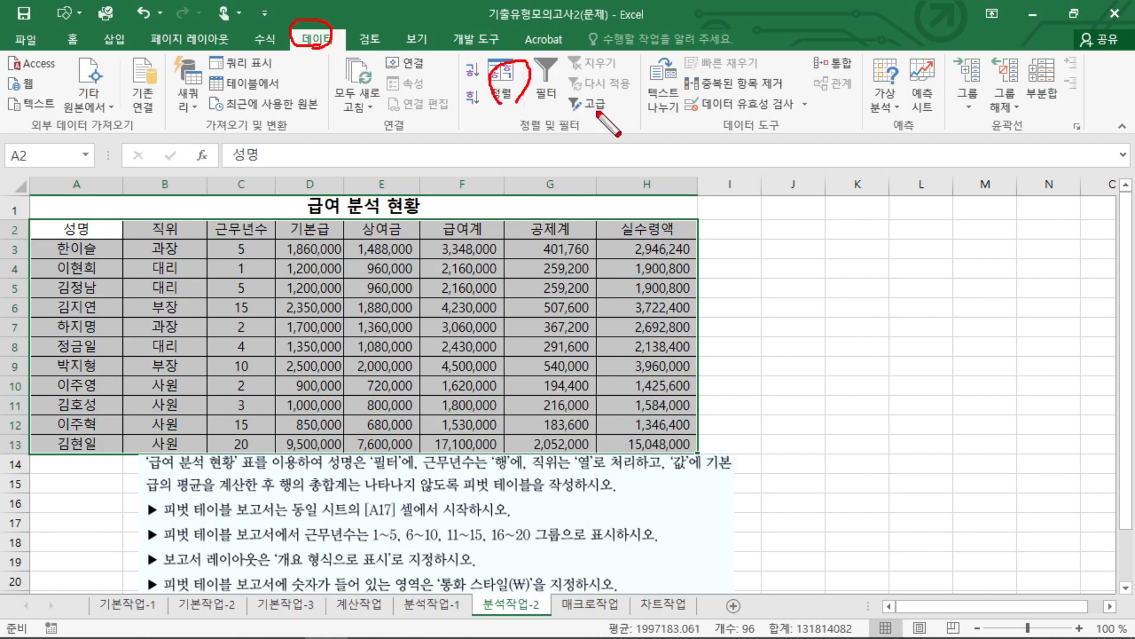
pyautogui.moveTo(597, 111); pyautogui.dragTo(591, 95)
pyautogui.click(890, 105)
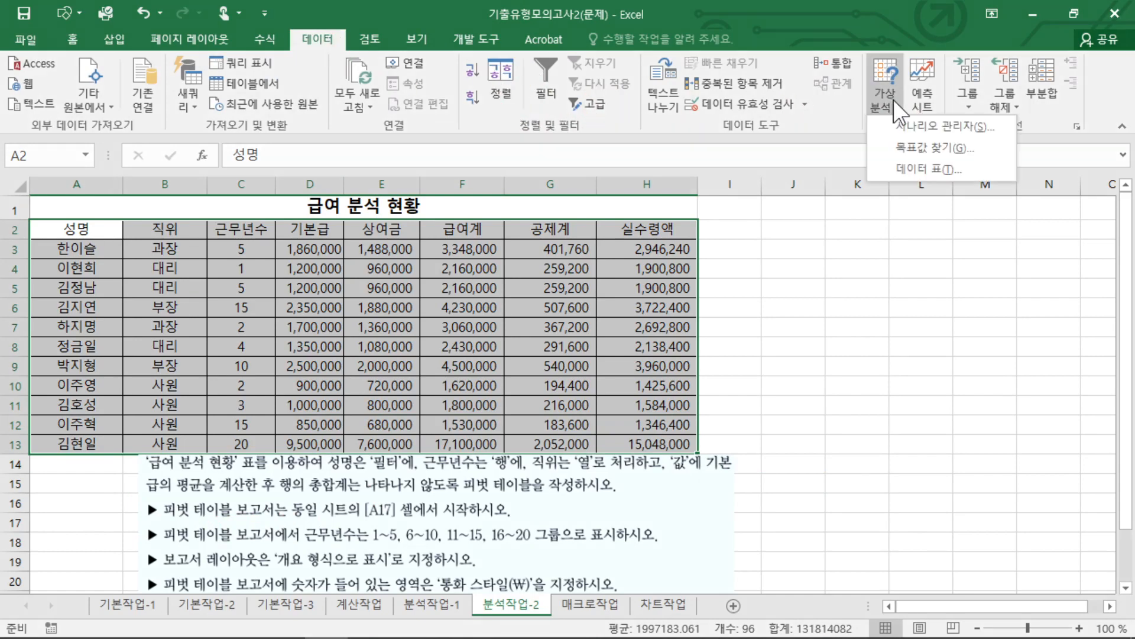
pyautogui.moveTo(884, 121); pyautogui.dragTo(887, 175)
pyautogui.press('Escape')
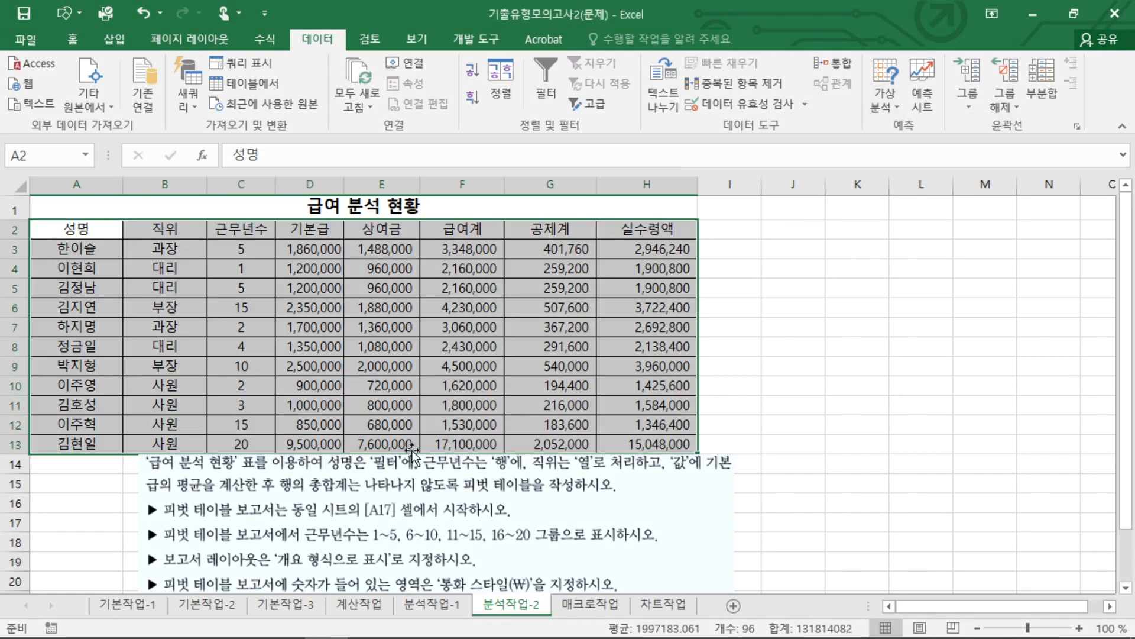
# Create a pivot table from range A2:H13 on the existing worksheet, starting at cell A17.
pyautogui.click(116, 38)
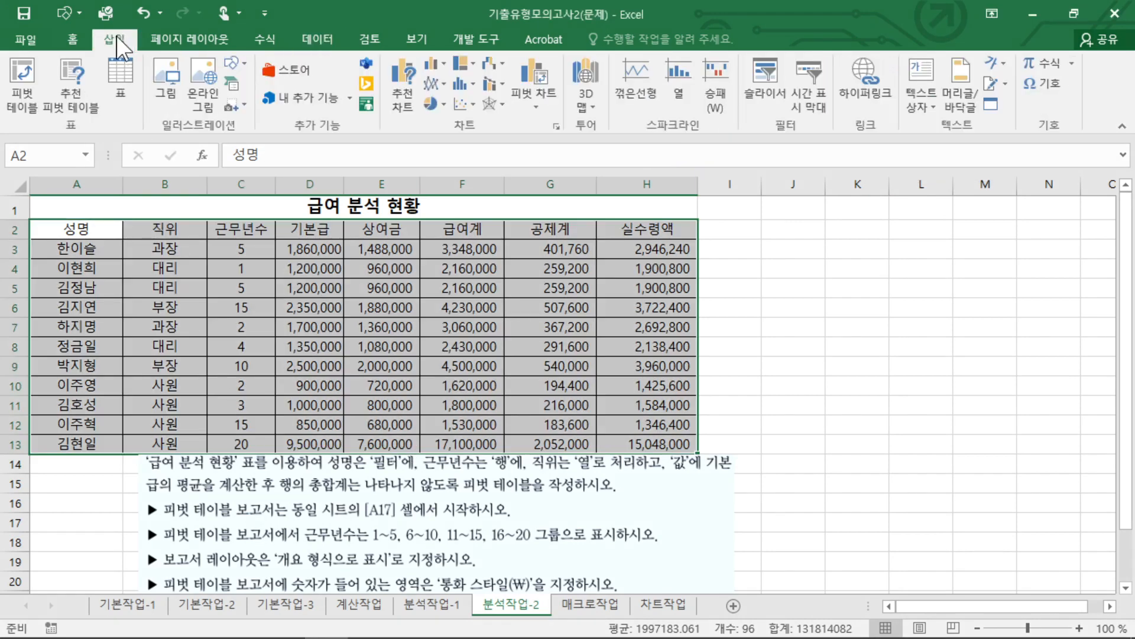
pyautogui.click(23, 89)
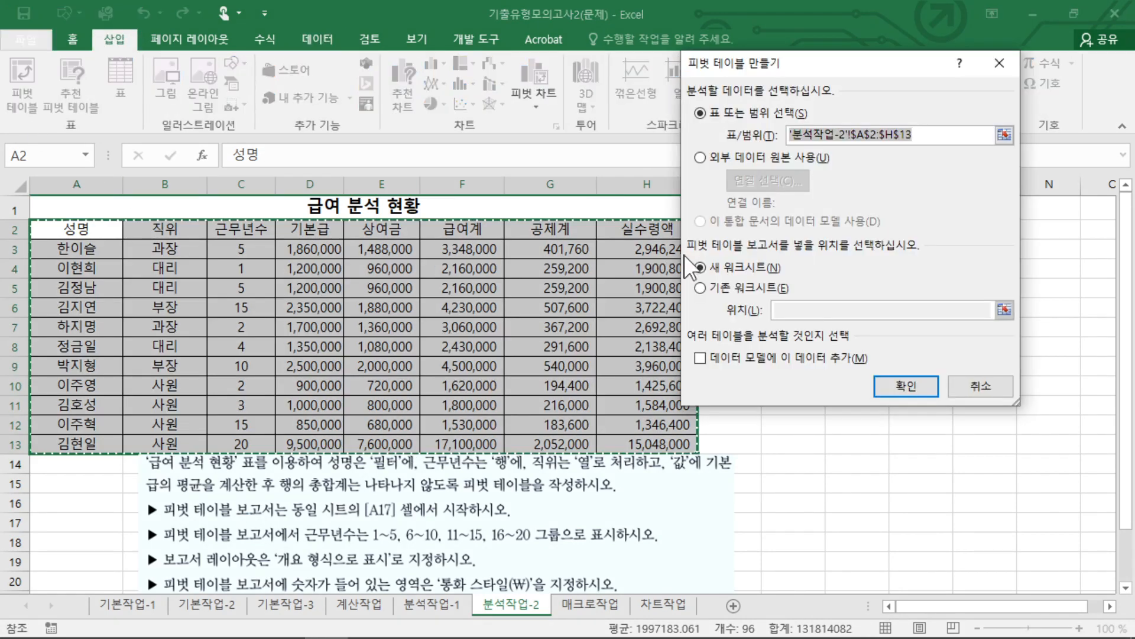
pyautogui.hotkey('ctrl', '2')
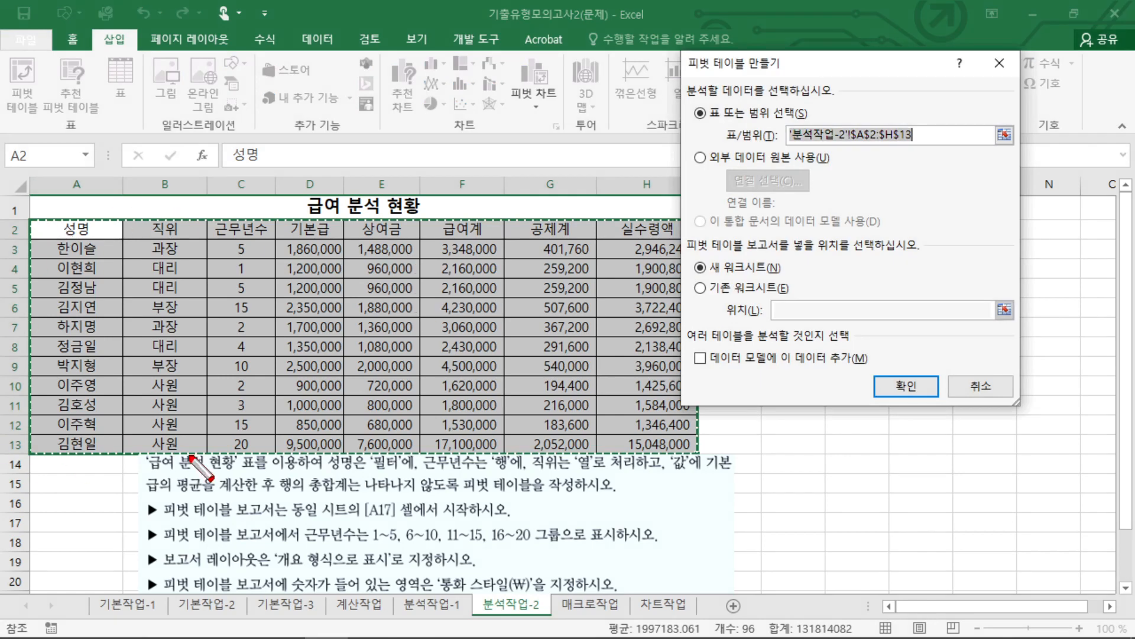
pyautogui.moveTo(896, 148)
pyautogui.mouseDown()
pyautogui.moveTo(779, 133)
pyautogui.moveTo(951, 133)
pyautogui.moveTo(864, 149)
pyautogui.mouseUp()
pyautogui.moveTo(733, 168)
pyautogui.mouseDown()
pyautogui.moveTo(661, 225)
pyautogui.moveTo(674, 224)
pyautogui.mouseUp()
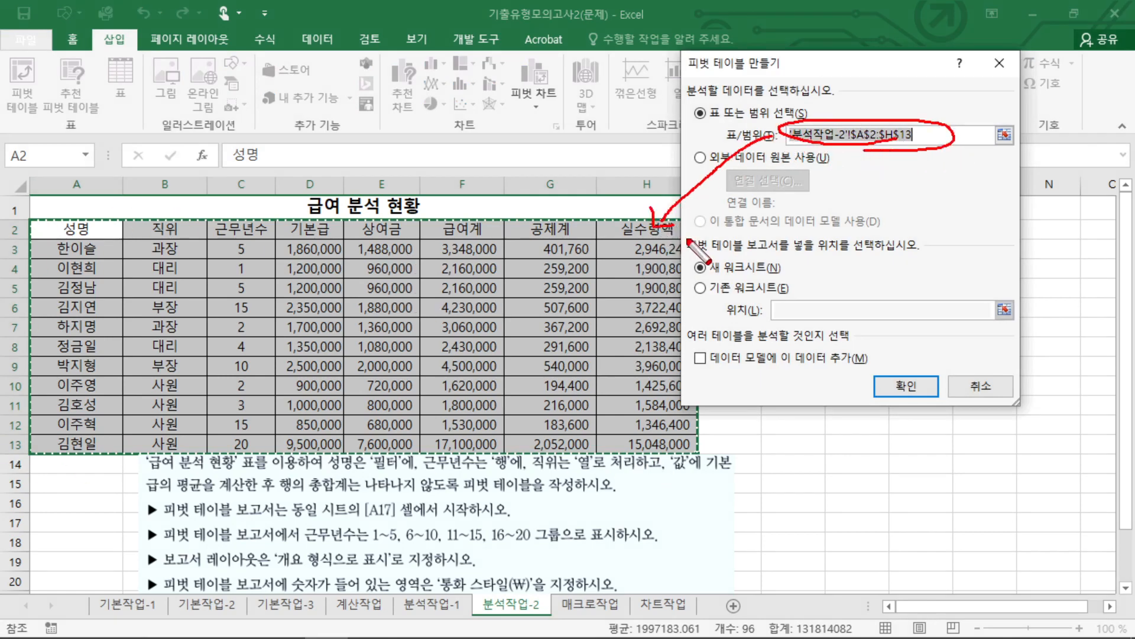
pyautogui.press('Escape')
pyautogui.click(725, 288)
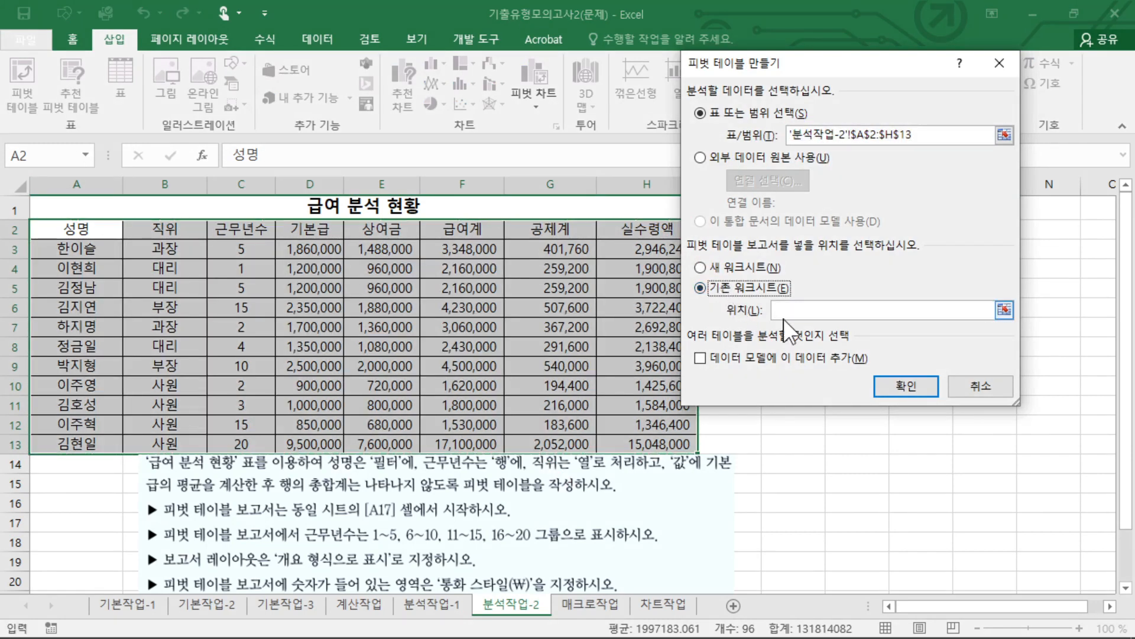
pyautogui.hotkey('ctrl', '2')
pyautogui.moveTo(379, 525); pyautogui.dragTo(375, 524)
pyautogui.press('Escape')
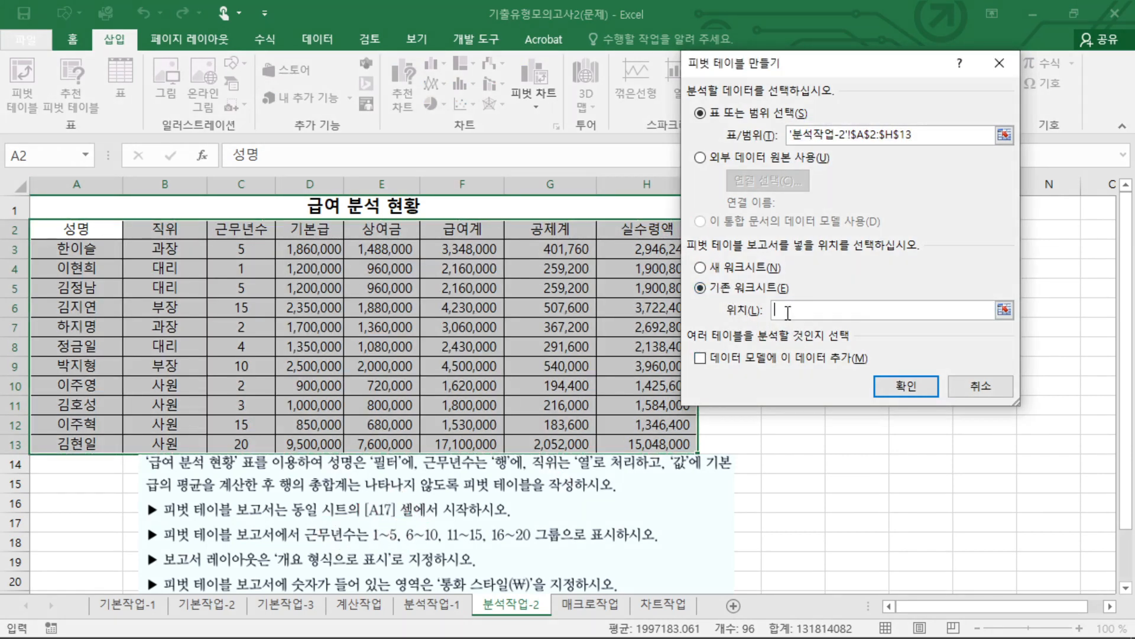
pyautogui.click(77, 525)
pyautogui.click(907, 385)
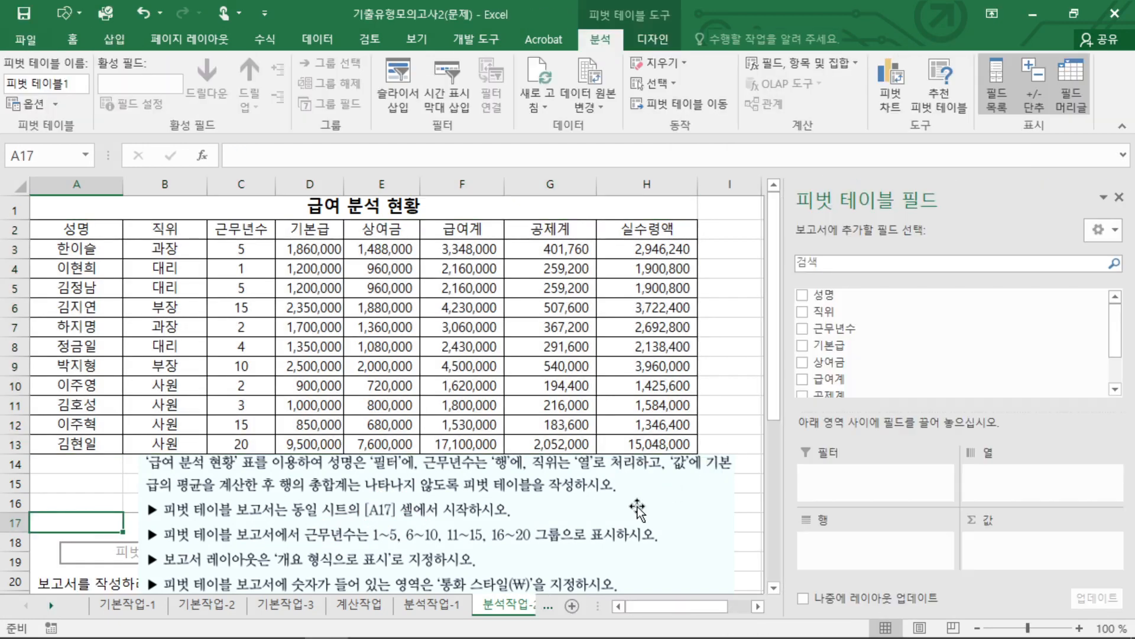
# Move the question picture up over the salary table to uncover the pivot table area, and select cell C17.
pyautogui.moveTo(560, 523); pyautogui.dragTo(544, 297)
pyautogui.click(223, 524)
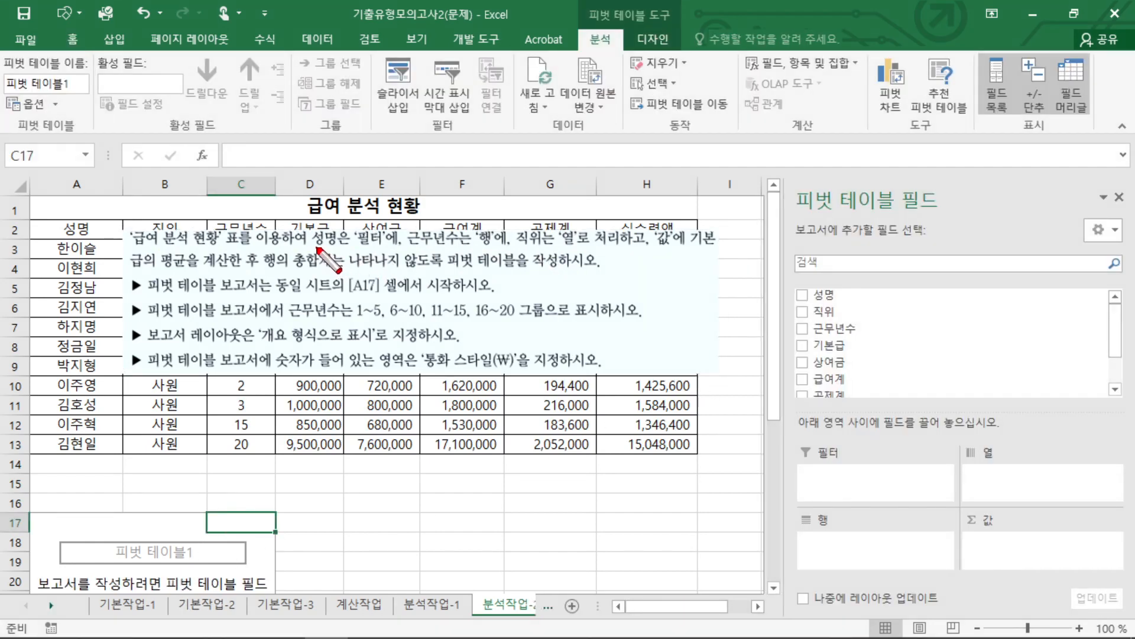
pyautogui.moveTo(316, 246)
pyautogui.mouseDown()
pyautogui.moveTo(385, 219)
pyautogui.moveTo(305, 256)
pyautogui.moveTo(348, 258)
pyautogui.mouseUp()
pyautogui.press('Escape')
# Lay out the pivot table with 성명 as filter, 근무년수 as rows, 직위 as columns and 기본급 as values.
pyautogui.moveTo(798, 299); pyautogui.dragTo(863, 483)
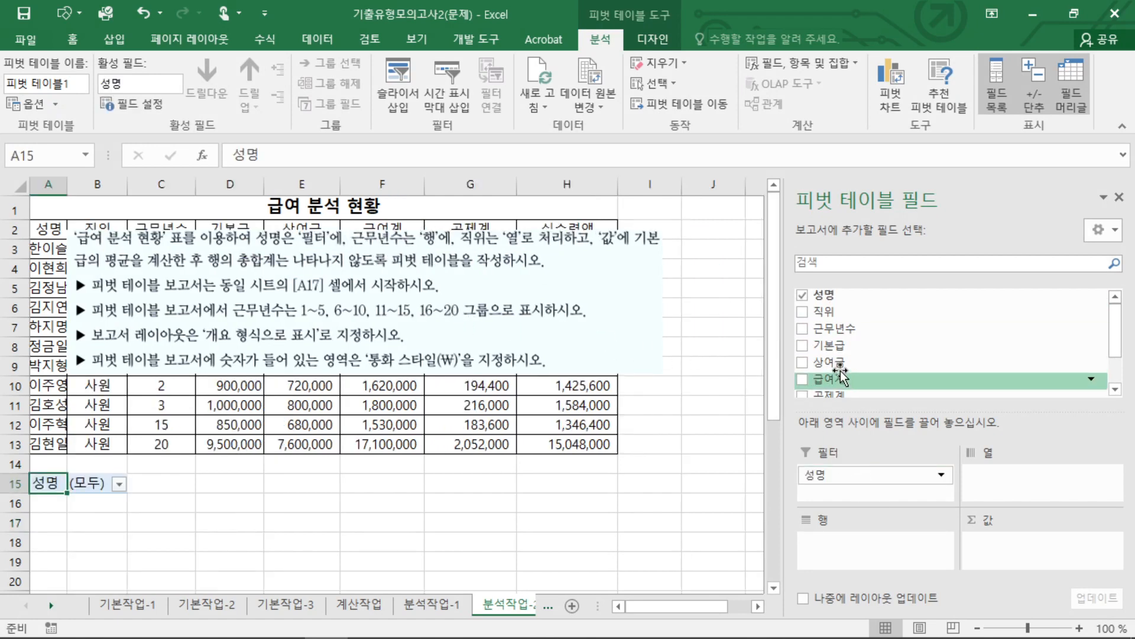
pyautogui.moveTo(842, 328); pyautogui.dragTo(870, 548)
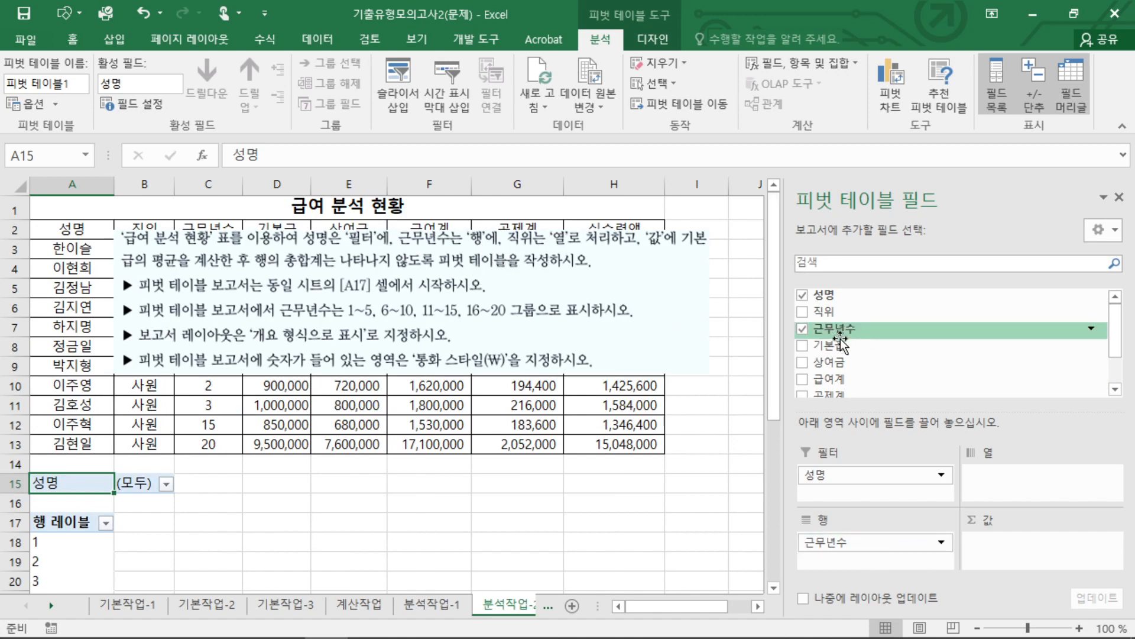
pyautogui.moveTo(824, 311); pyautogui.dragTo(996, 482)
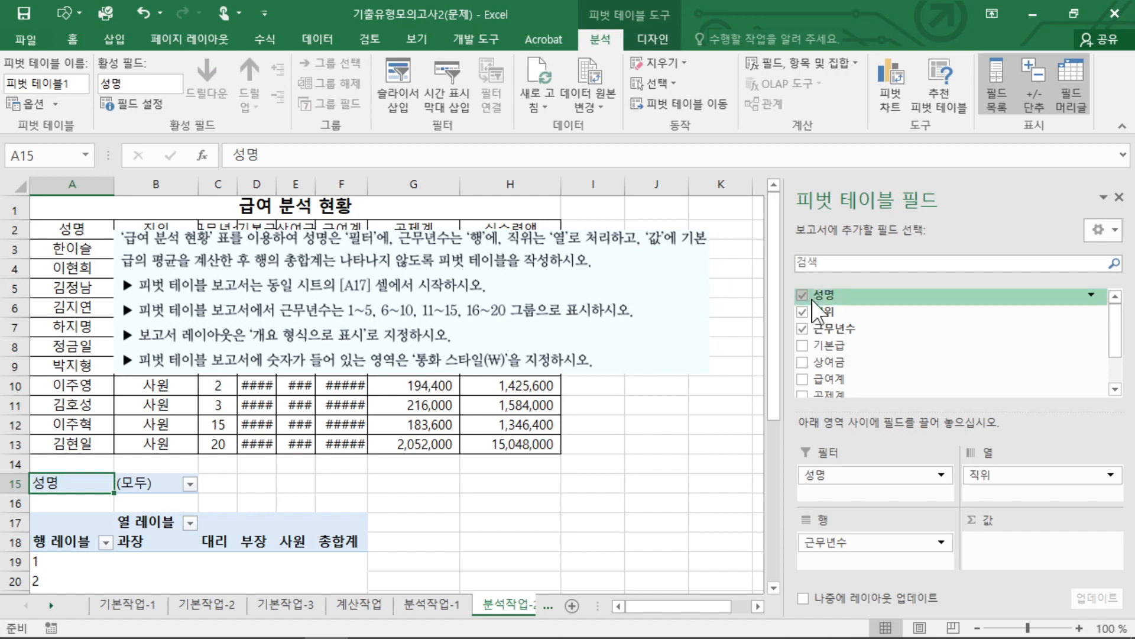
pyautogui.scroll(-1, 833, 349)
pyautogui.moveTo(828, 330); pyautogui.dragTo(1021, 550)
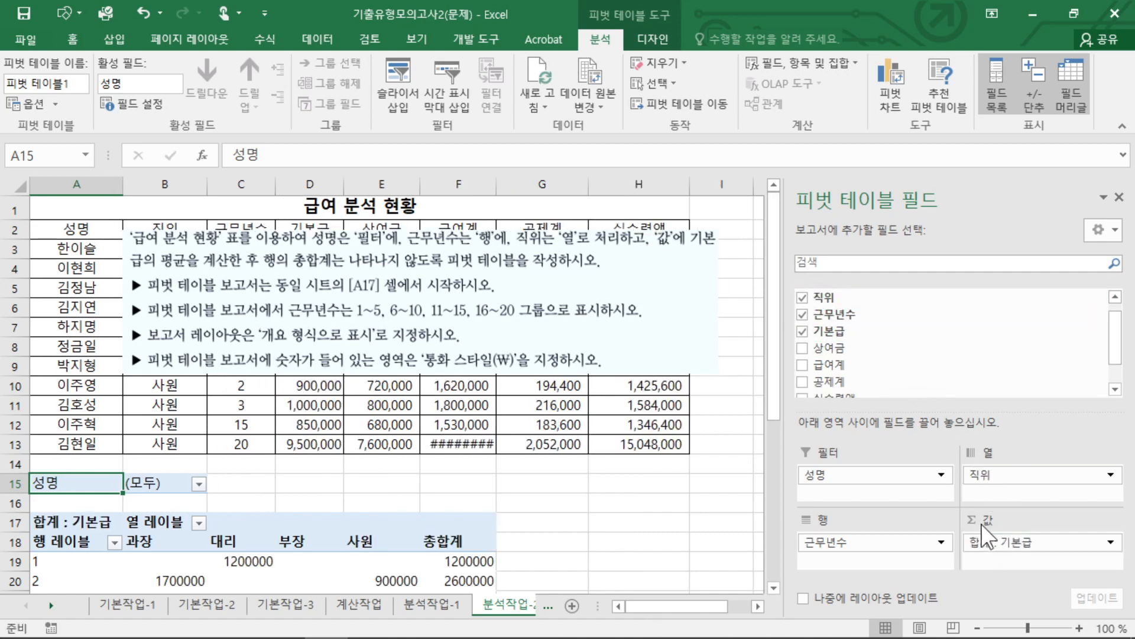
# Change the summary calculation of the 기본급 value field to 평균.
pyautogui.click(1022, 542)
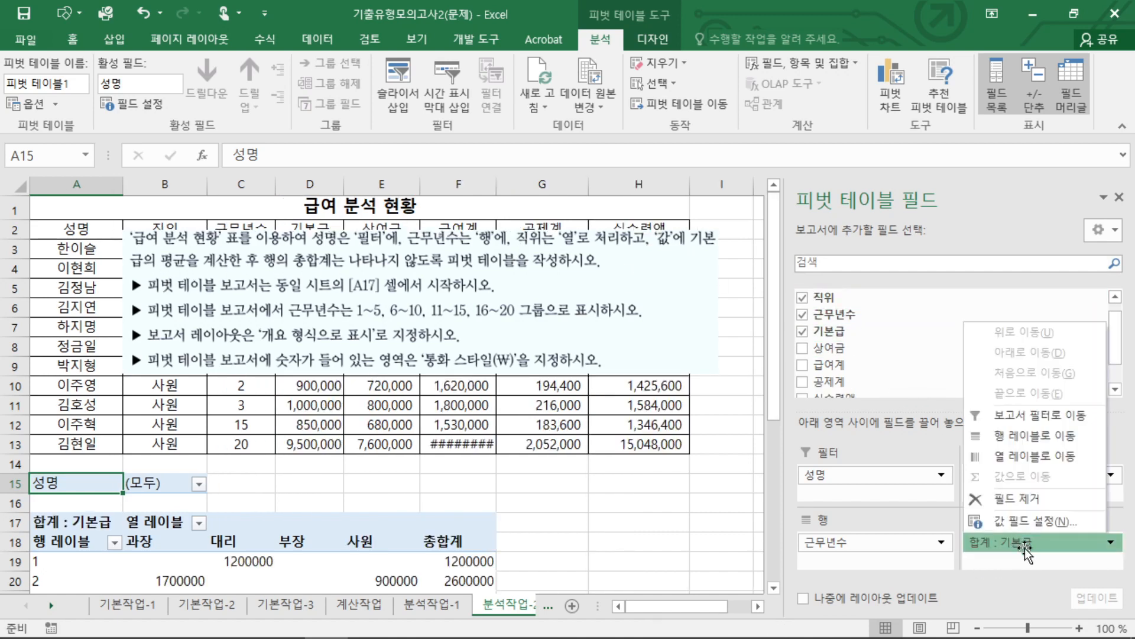
pyautogui.click(1042, 520)
pyautogui.click(713, 275)
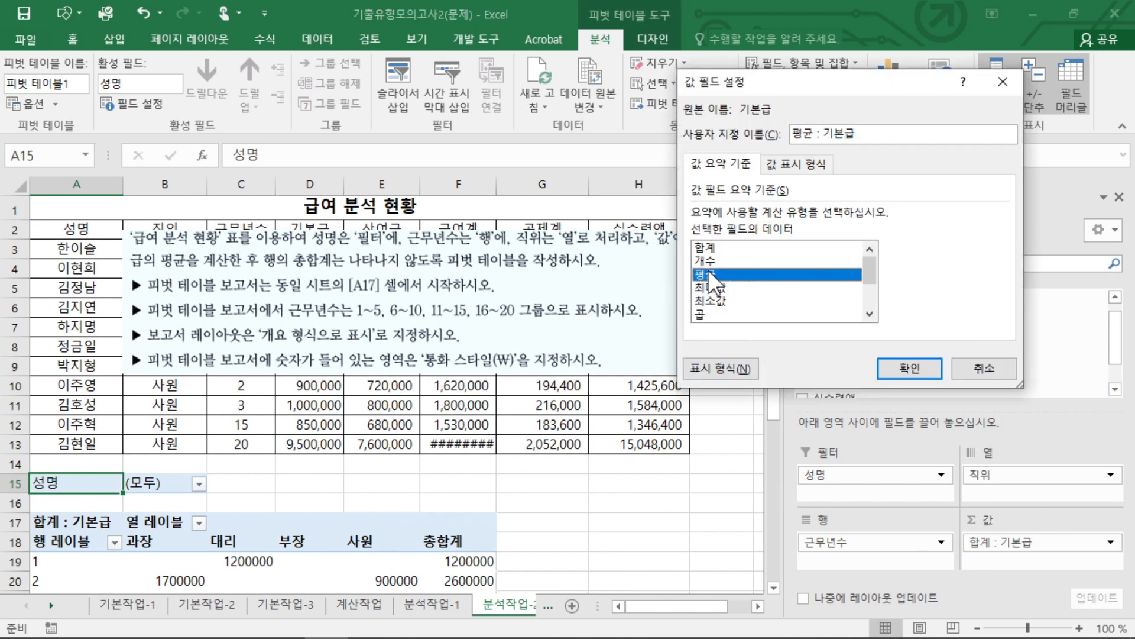
pyautogui.click(909, 368)
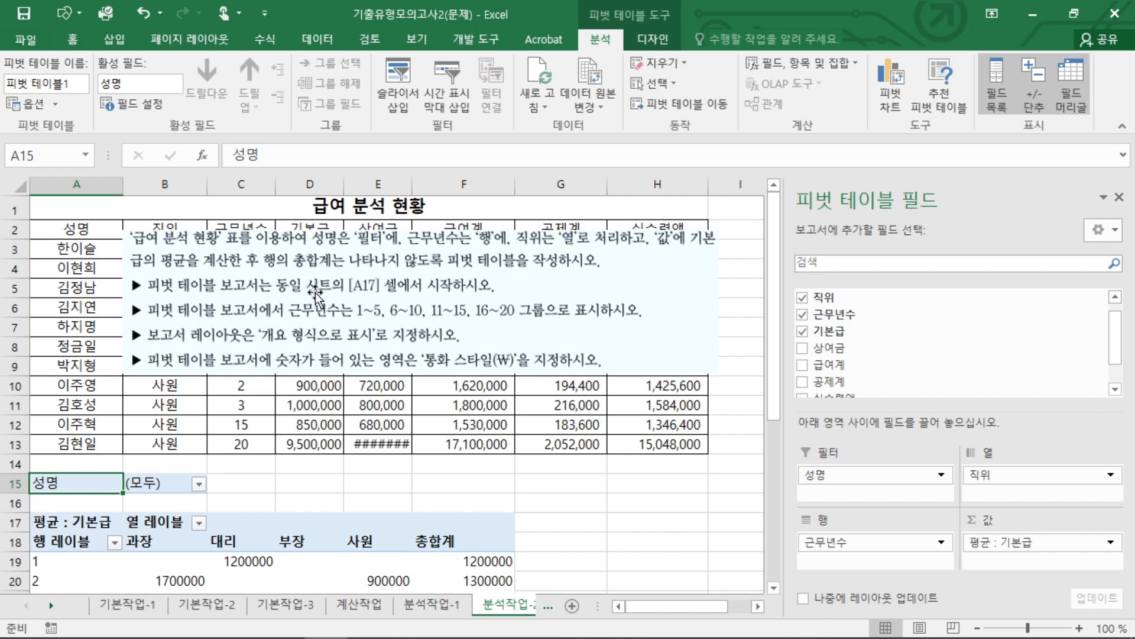
# Move the question picture off the tables into the empty cells beside the pivot table.
pyautogui.moveTo(371, 270); pyautogui.dragTo(398, 352)
pyautogui.scroll(-3, 385, 403)
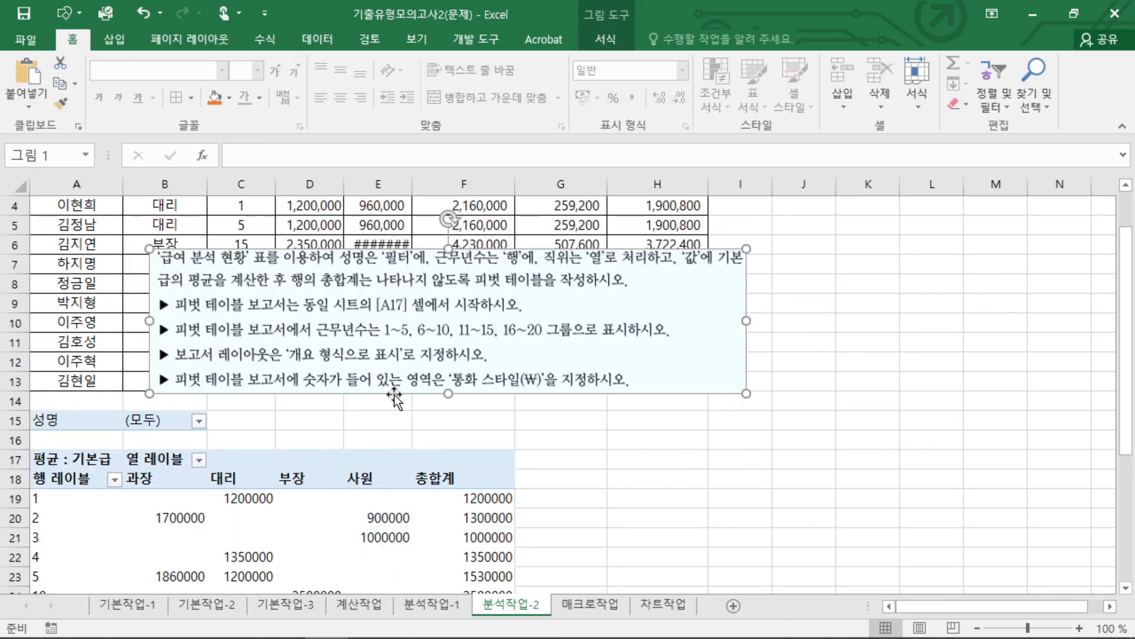
pyautogui.moveTo(321, 217); pyautogui.dragTo(701, 410)
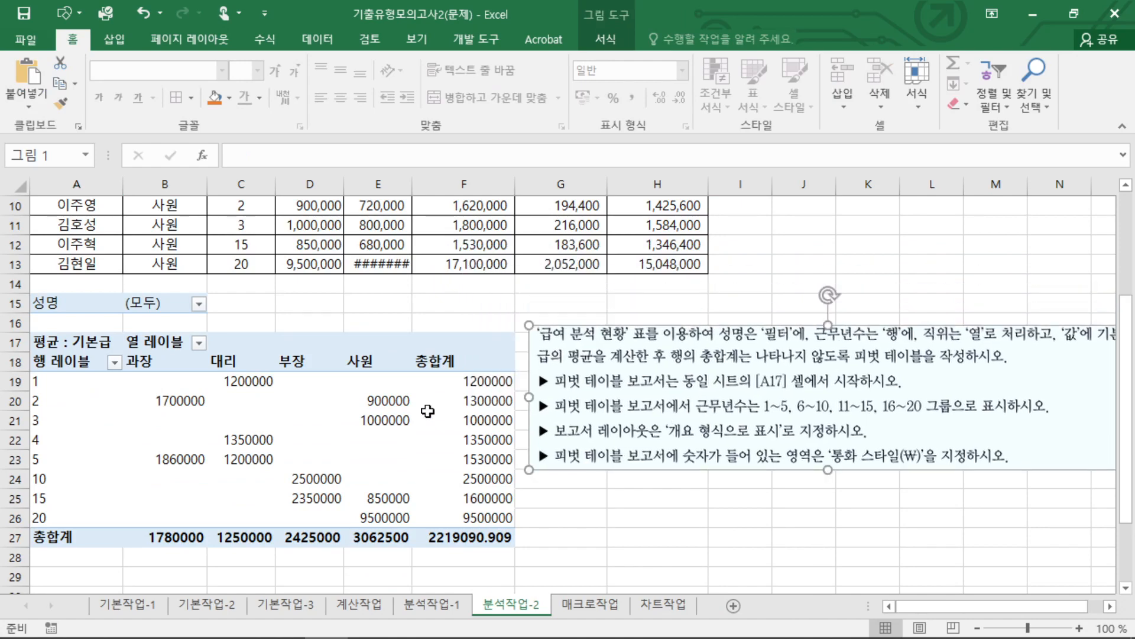
# Turn off 행 총합계 표시 in the pivot table options, keeping 열 총합계 표시 enabled.
pyautogui.click(403, 416)
pyautogui.click(379, 401)
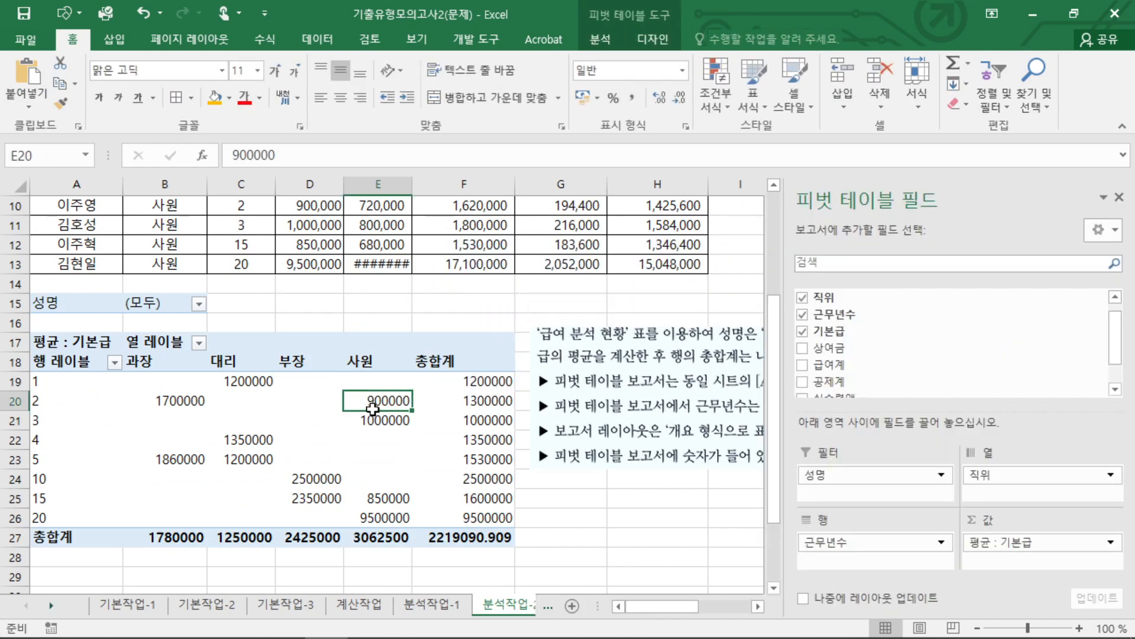
pyautogui.rightClick(379, 401)
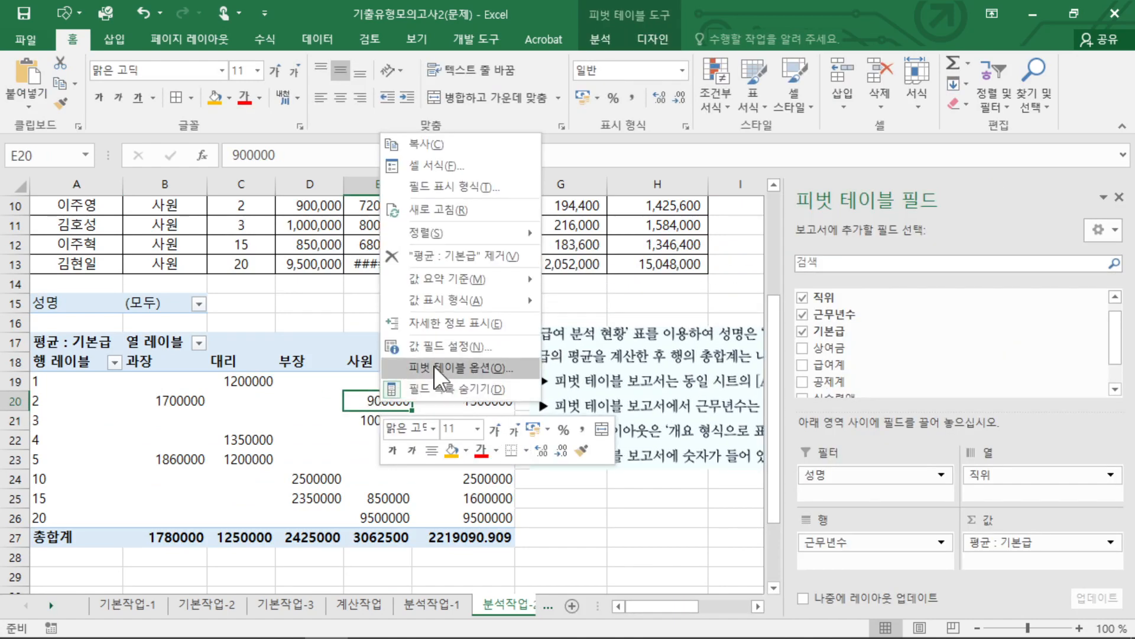
pyautogui.click(460, 365)
pyautogui.click(410, 198)
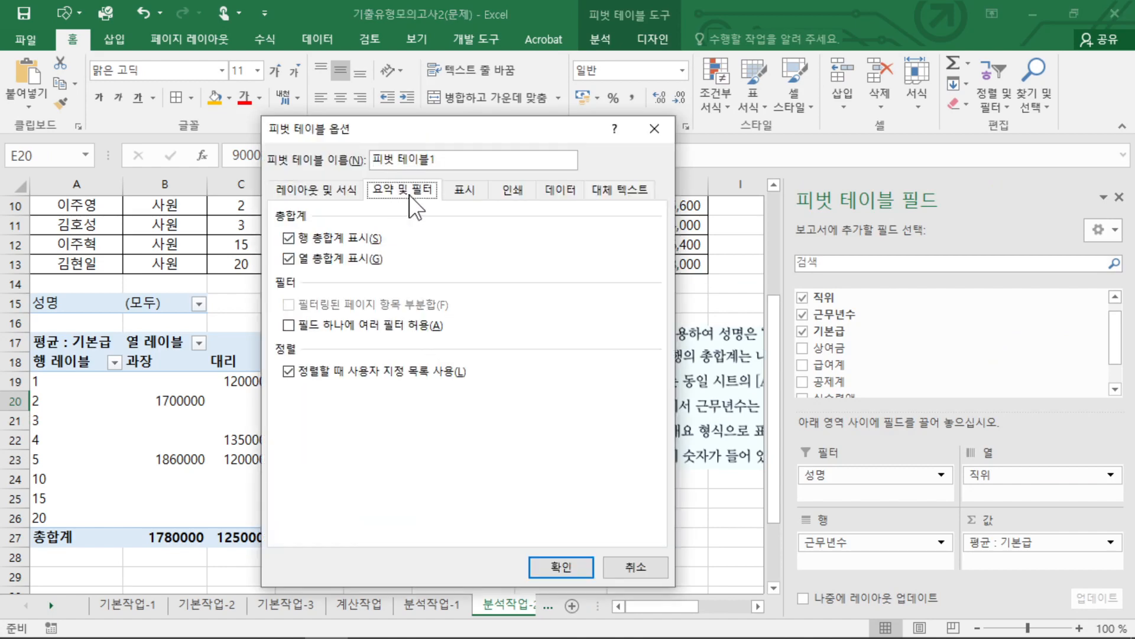
pyautogui.click(296, 237)
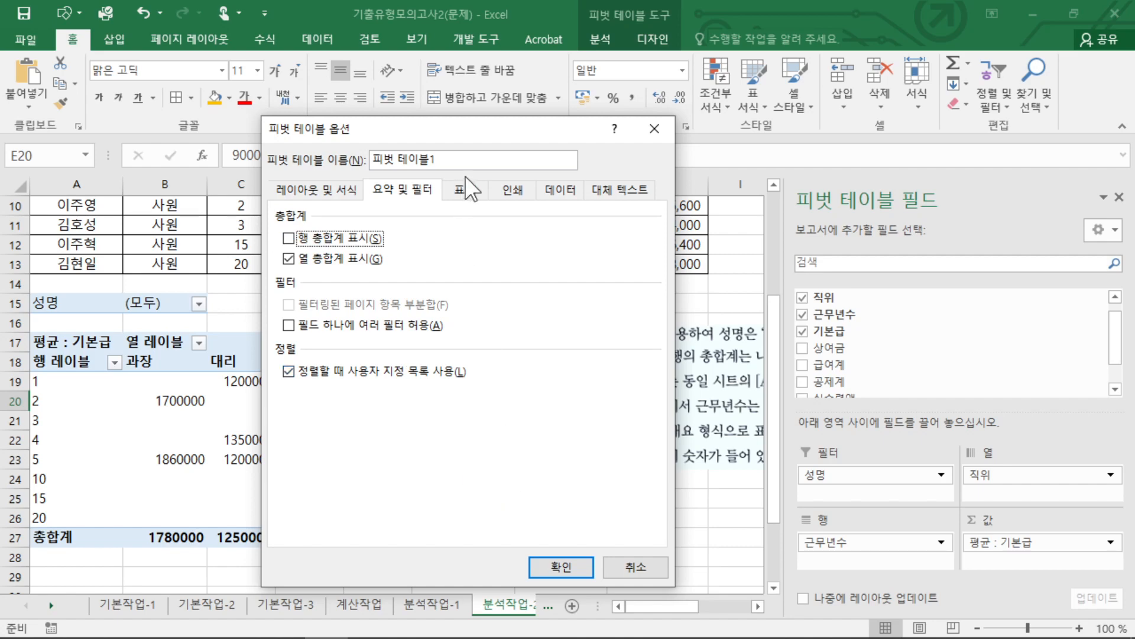
pyautogui.moveTo(485, 130); pyautogui.dragTo(222, 127)
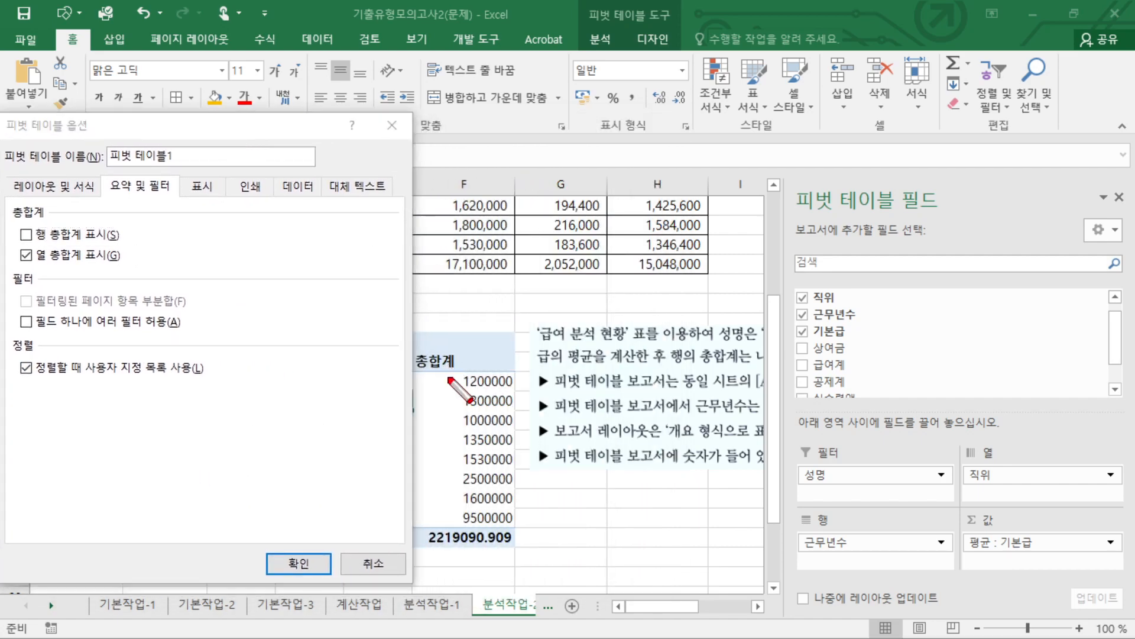
pyautogui.click(300, 569)
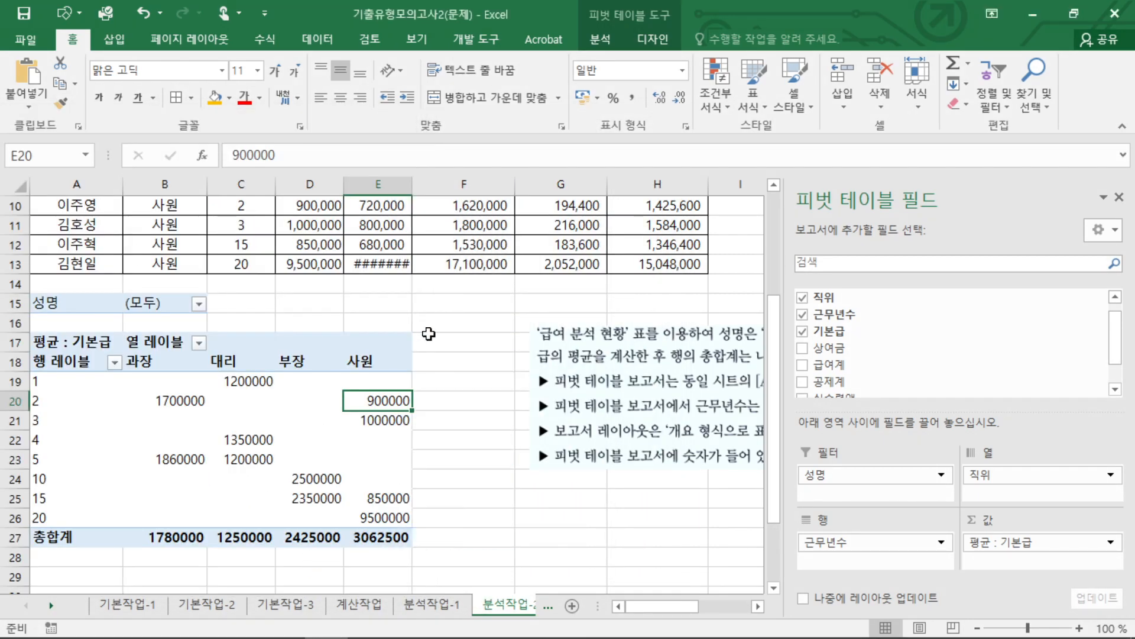
# Move the question picture closer to the pivot table, with its upper edge over the salary table's last rows.
pyautogui.moveTo(436, 329); pyautogui.dragTo(445, 558)
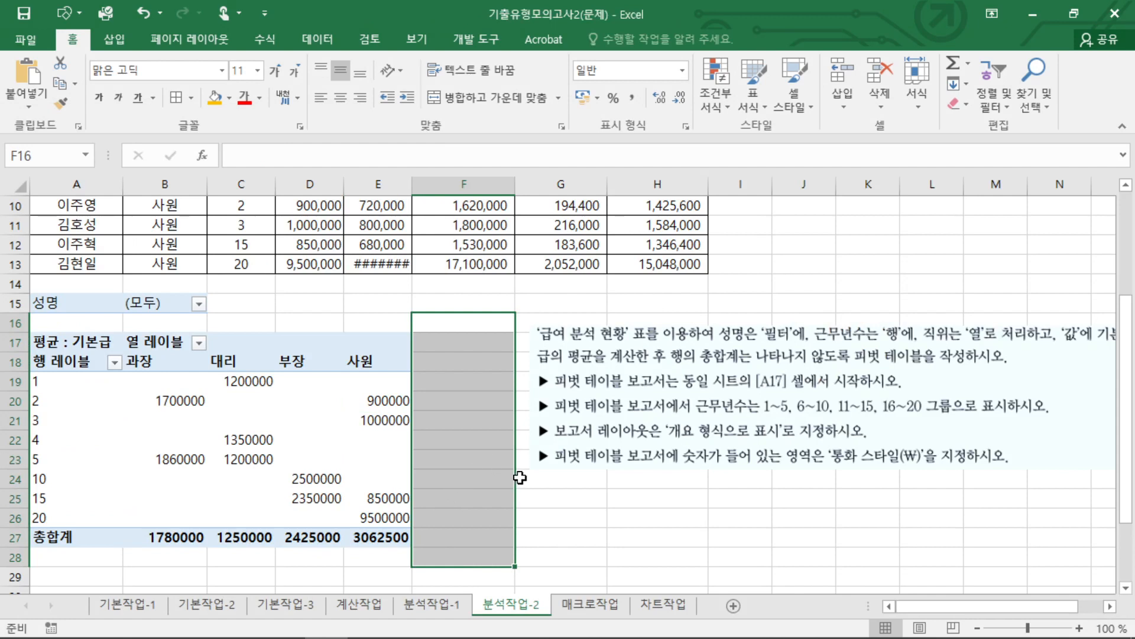
pyautogui.click(521, 496)
pyautogui.moveTo(579, 356); pyautogui.dragTo(443, 267)
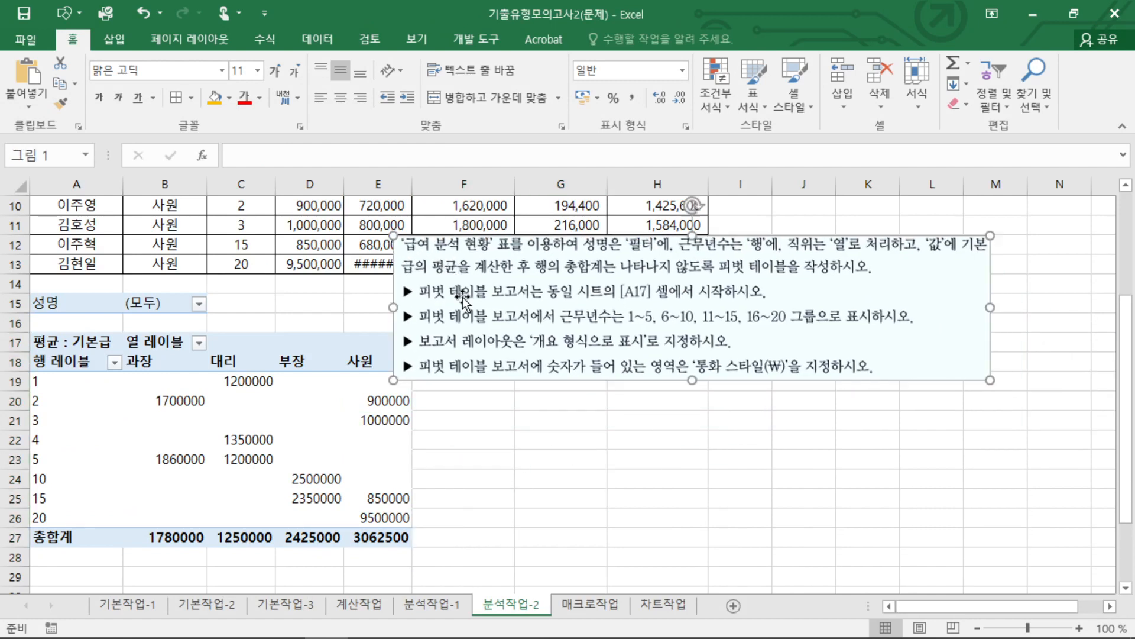
pyautogui.click(40, 478)
pyautogui.click(52, 382)
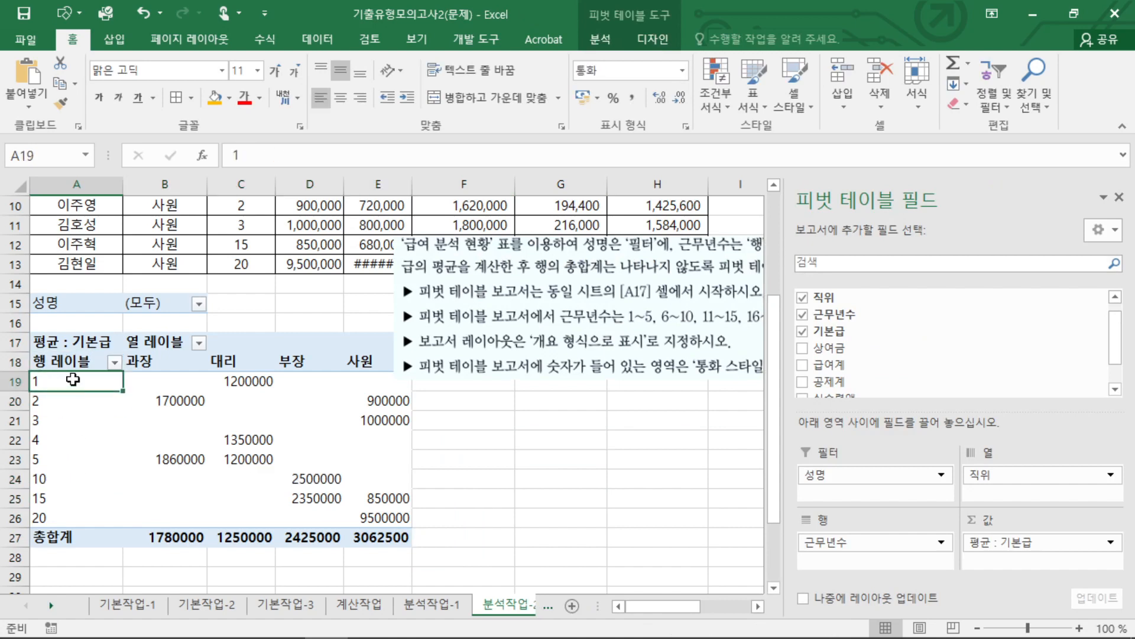
pyautogui.rightClick(65, 382)
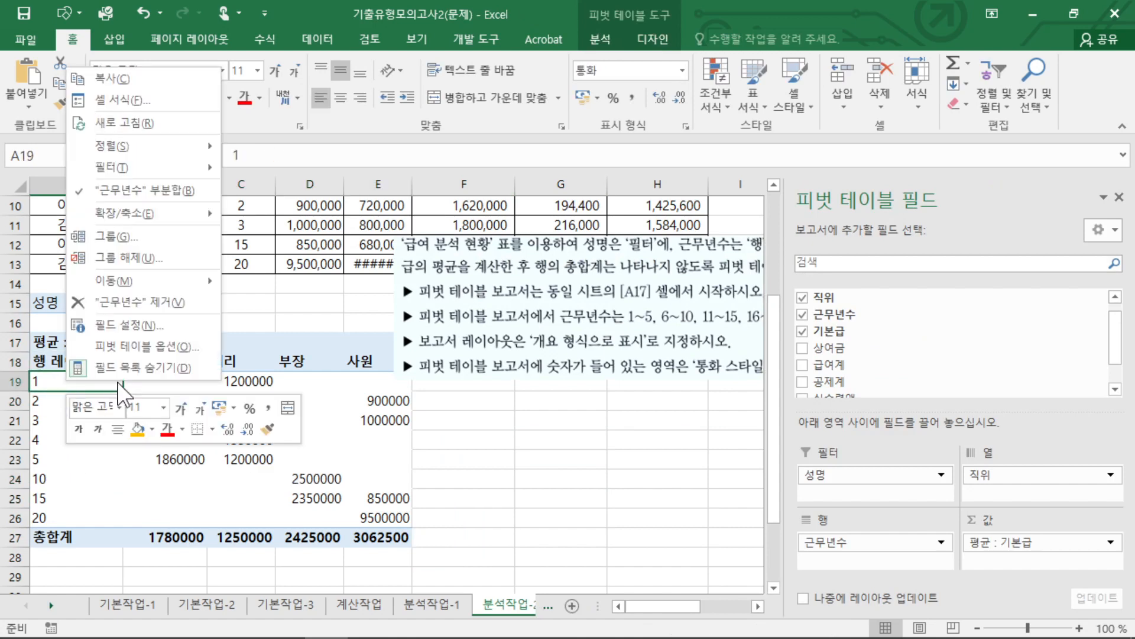
pyautogui.click(141, 236)
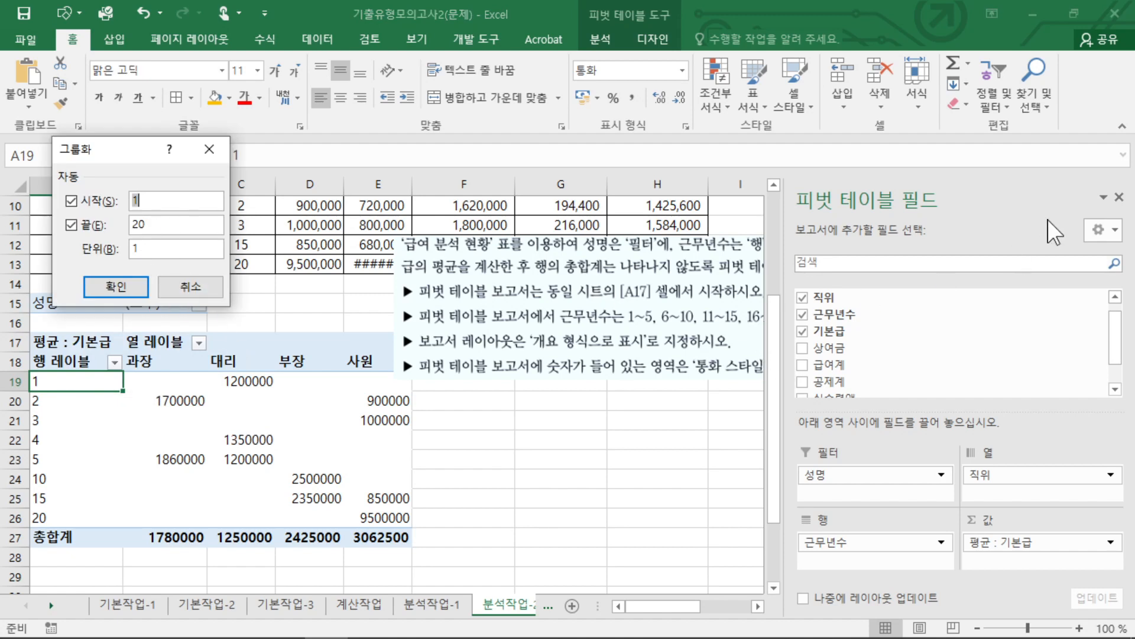
pyautogui.press('Escape')
# Close the grouping dialog and move the question picture left, over the pivot table's header rows.
pyautogui.click(591, 334)
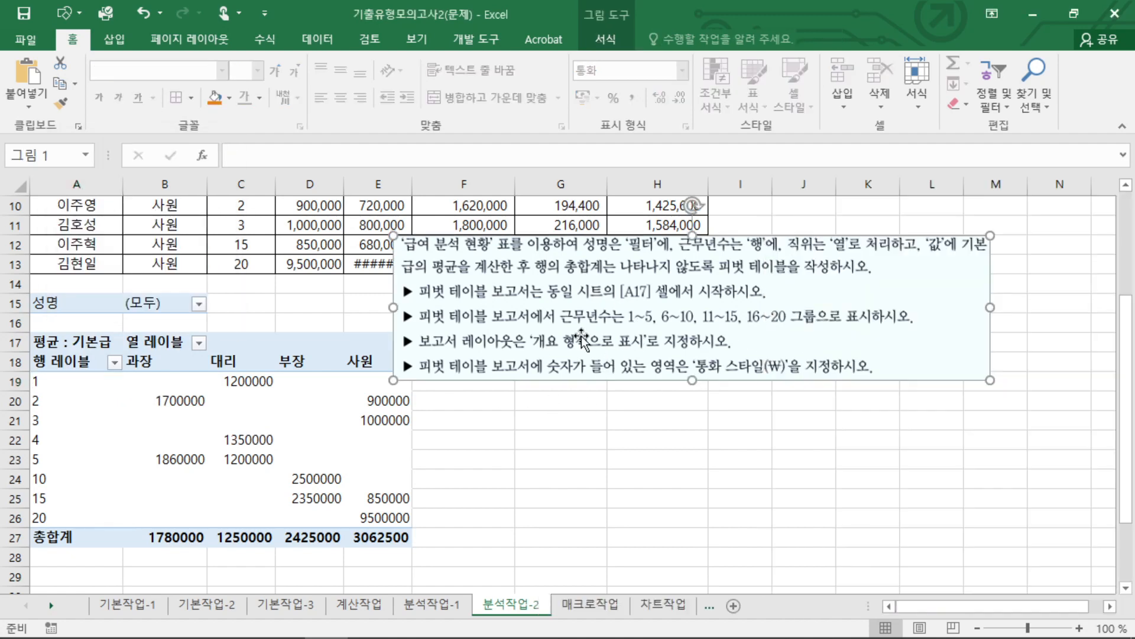
pyautogui.moveTo(452, 310); pyautogui.dragTo(409, 310)
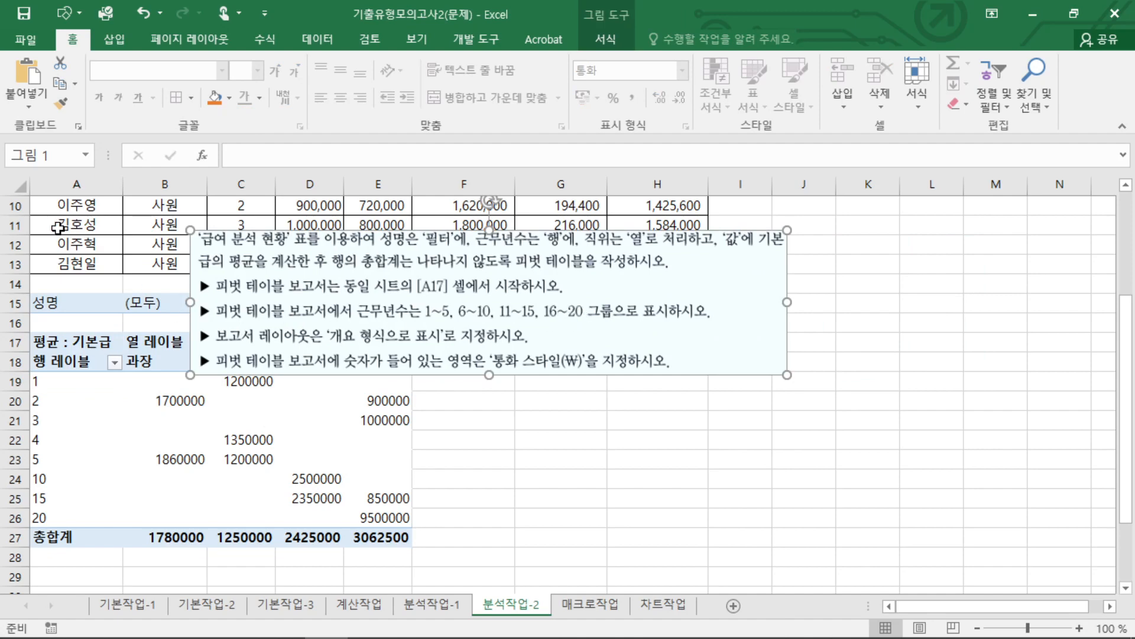
# Group the pivot table's 근무년수 row field from 1 to 20 in units of 5.
pyautogui.click(65, 381)
pyautogui.rightClick(65, 381)
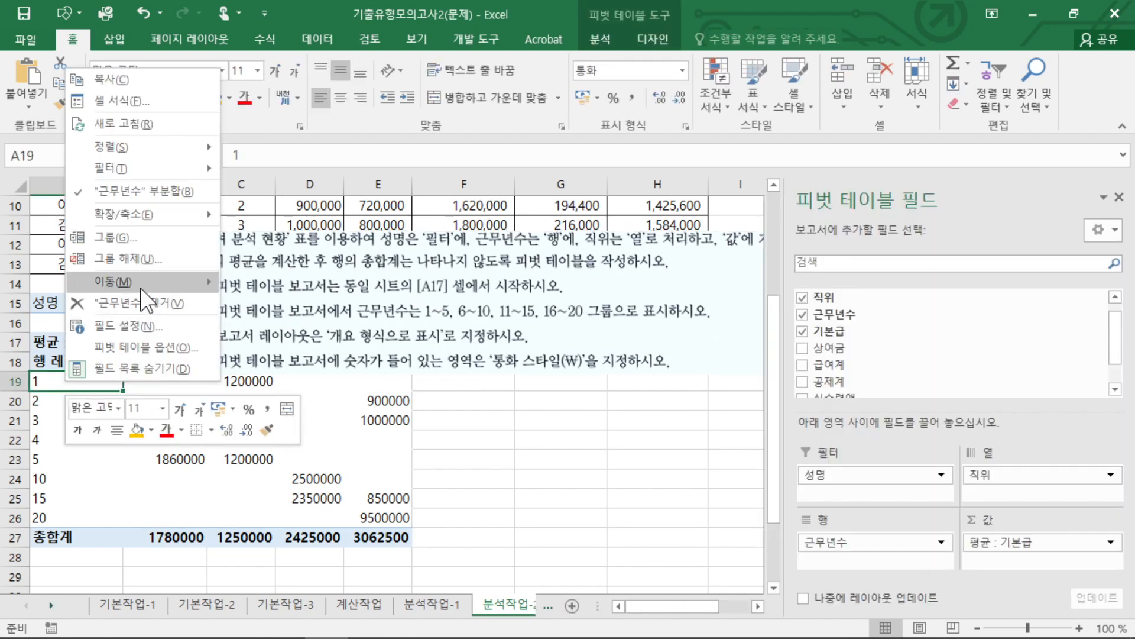
pyautogui.click(144, 236)
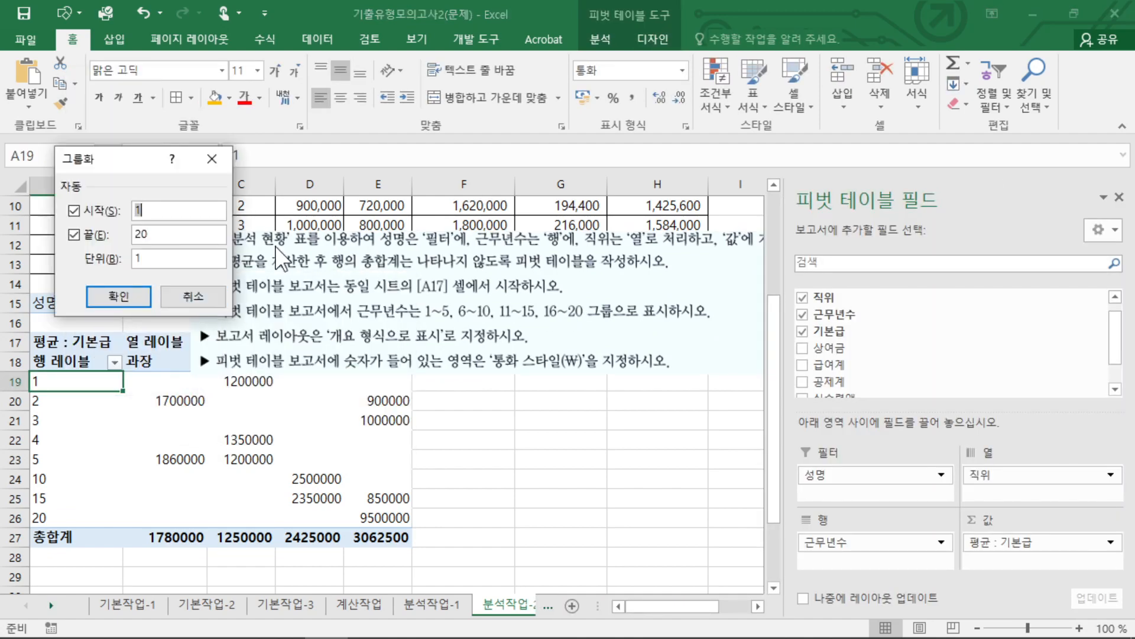
pyautogui.moveTo(152, 258); pyautogui.dragTo(105, 255)
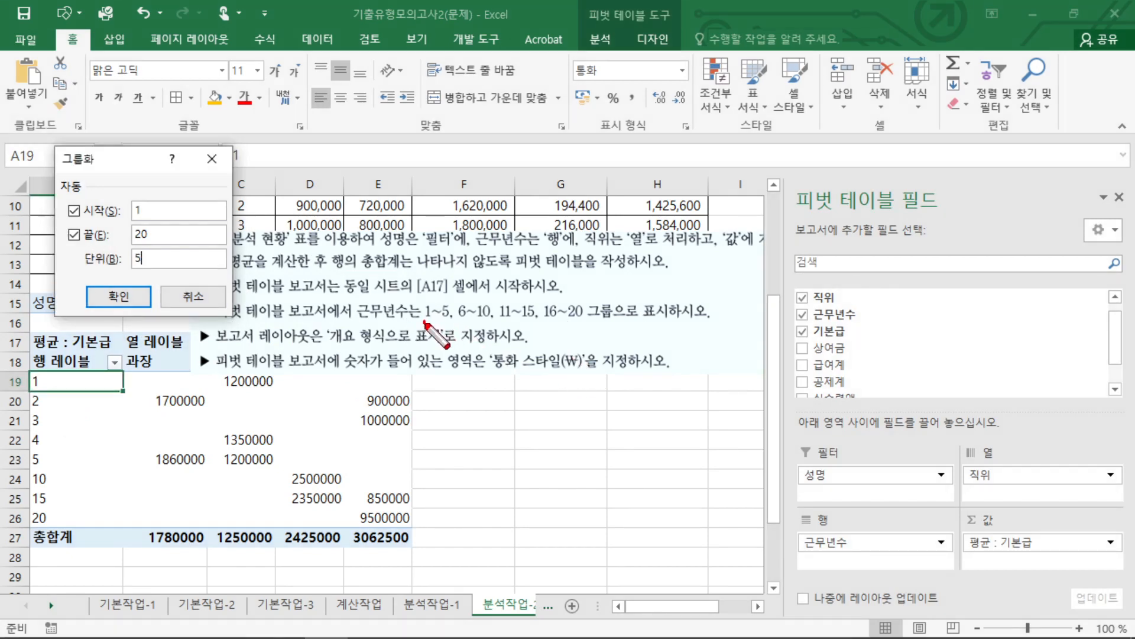
pyautogui.moveTo(424, 321)
pyautogui.mouseDown()
pyautogui.moveTo(447, 322)
pyautogui.moveTo(435, 352)
pyautogui.moveTo(489, 323)
pyautogui.moveTo(529, 325)
pyautogui.mouseUp()
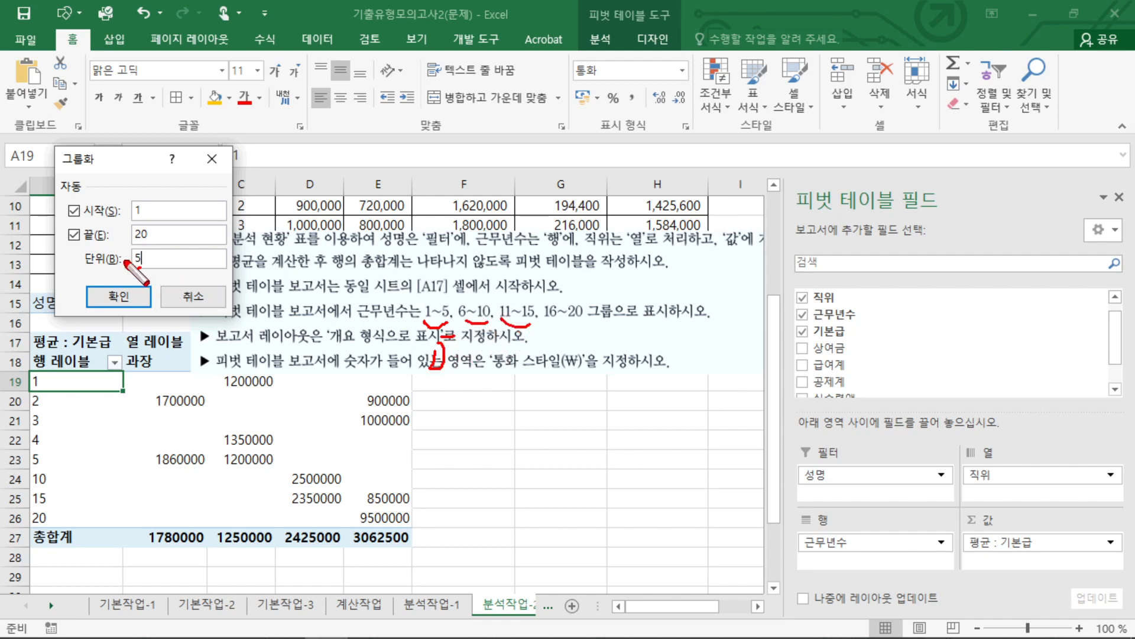
pyautogui.moveTo(132, 259); pyautogui.dragTo(141, 273)
pyautogui.press('Escape')
pyautogui.click(119, 297)
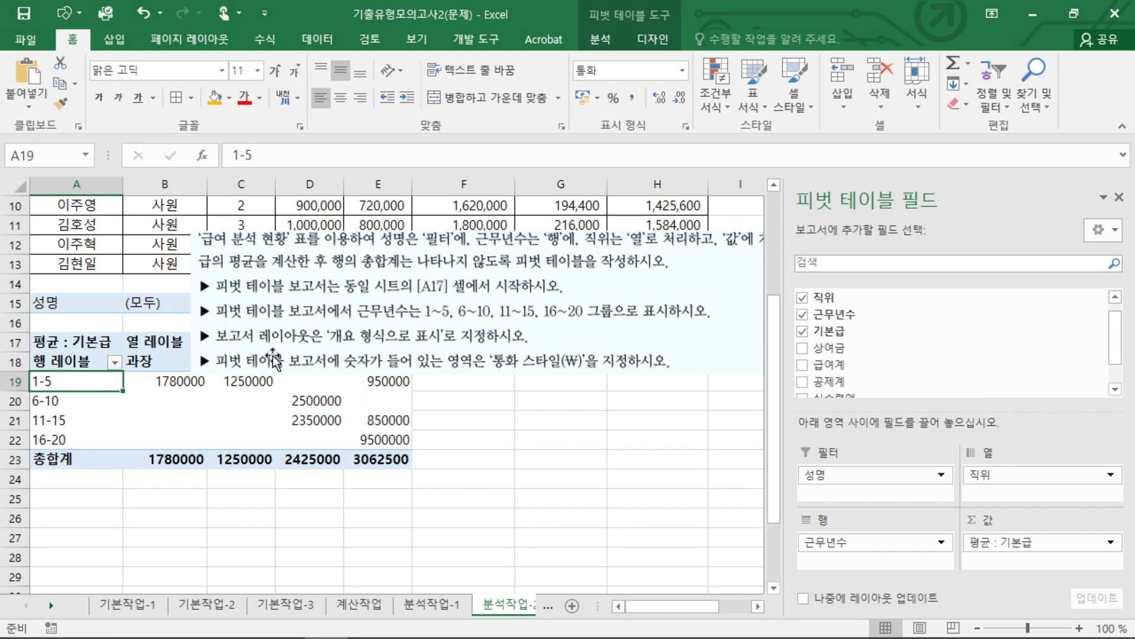
# Change the pivot table's report layout to 개요 형식으로 표시.
pyautogui.moveTo(260, 341); pyautogui.dragTo(390, 341)
pyautogui.press('Escape')
pyautogui.click(652, 41)
pyautogui.click(112, 97)
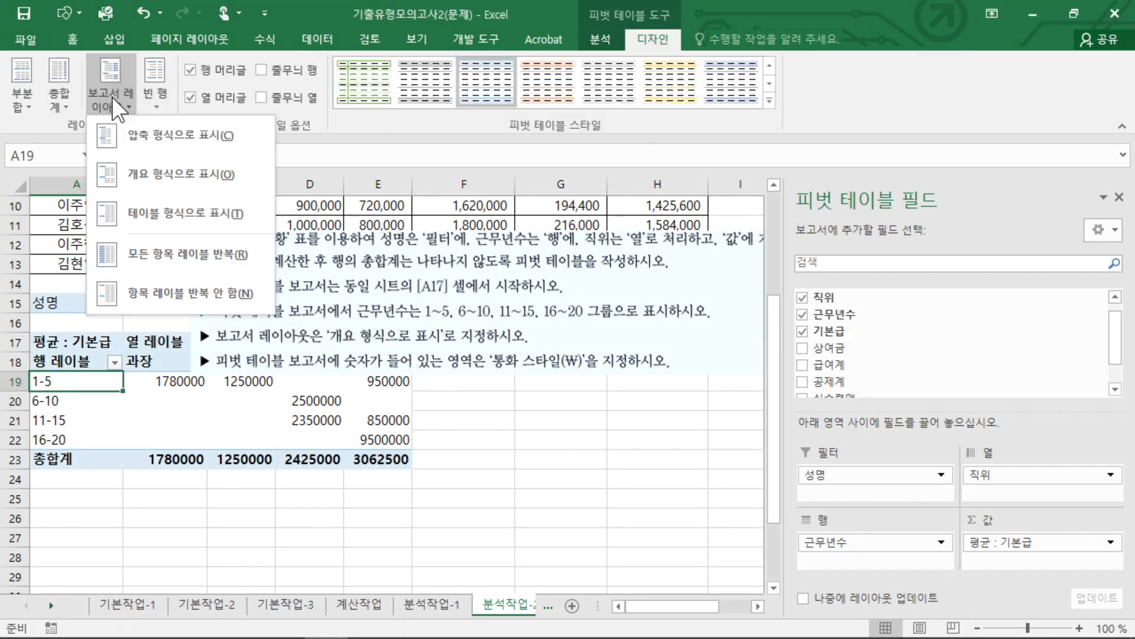
pyautogui.hotkey('ctrl', '2')
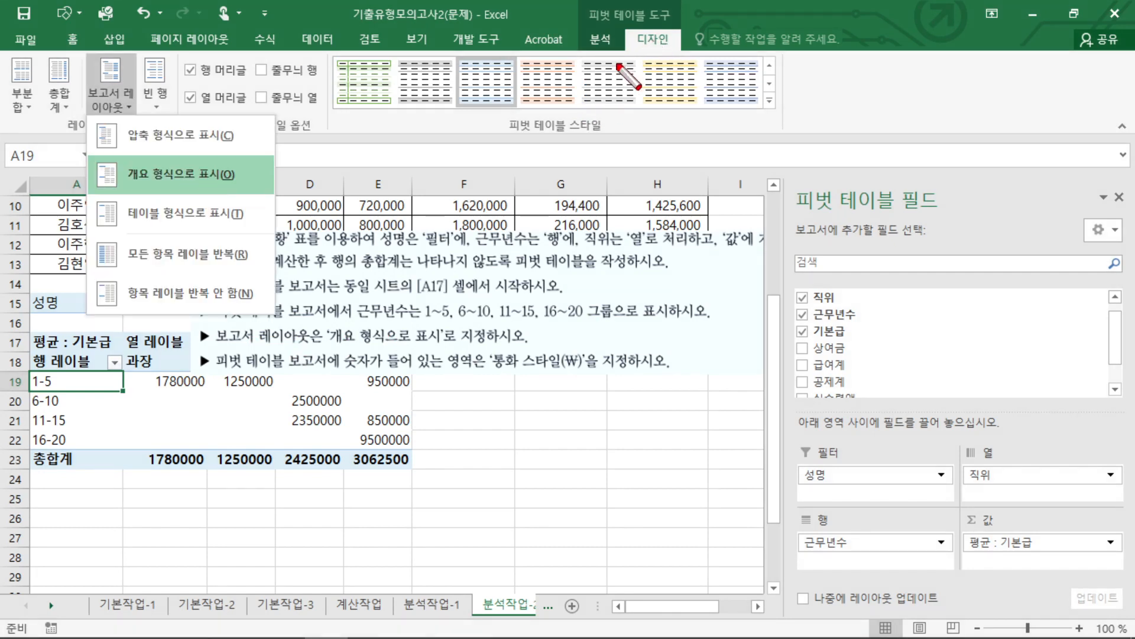
pyautogui.moveTo(634, 52); pyautogui.dragTo(683, 52)
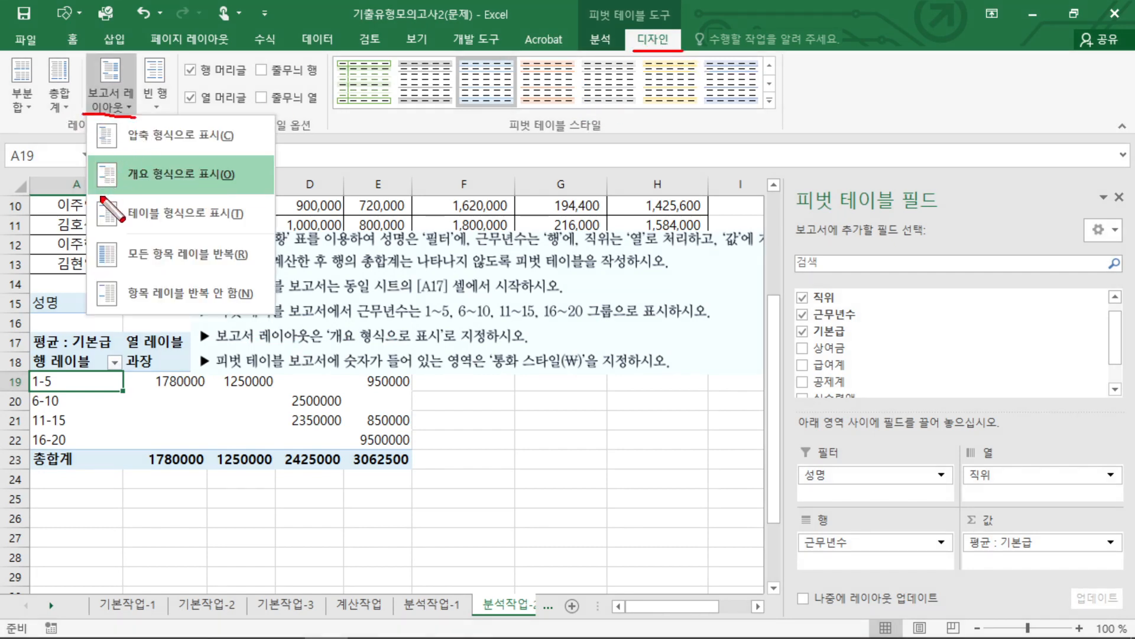
pyautogui.moveTo(126, 201); pyautogui.dragTo(243, 201)
pyautogui.press('Escape')
pyautogui.click(116, 108)
pyautogui.click(177, 169)
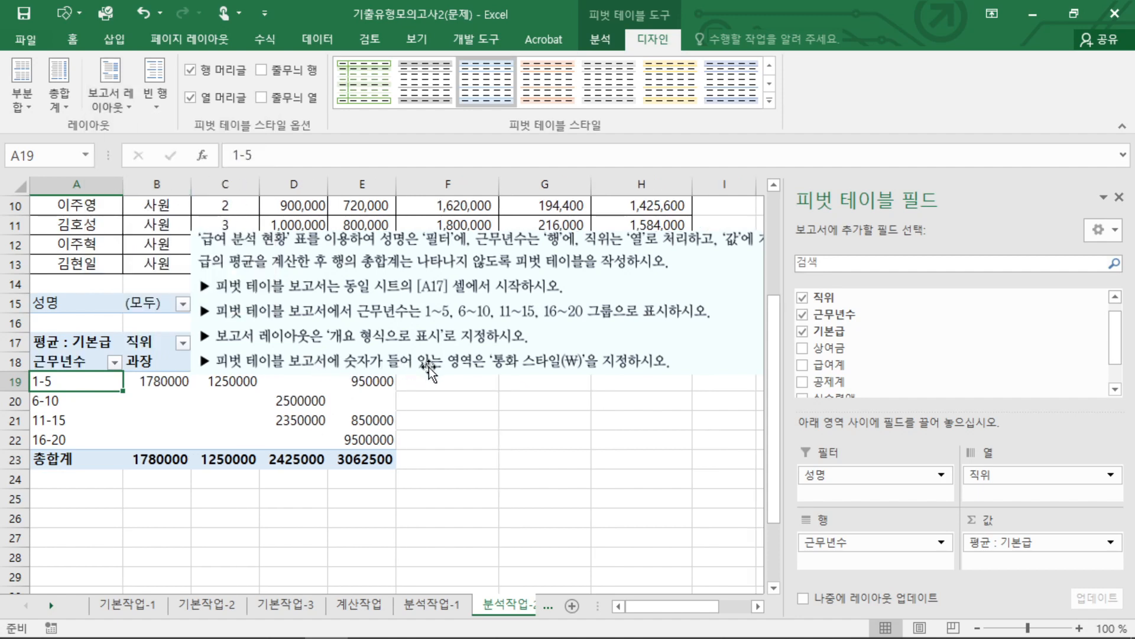
pyautogui.click(257, 431)
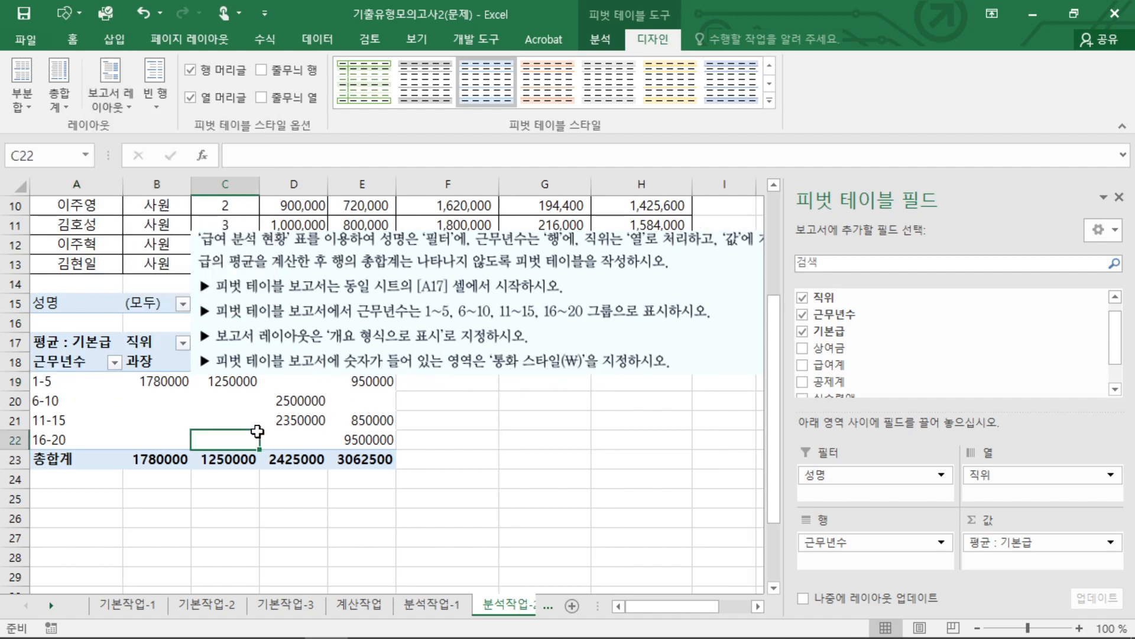
pyautogui.click(151, 381)
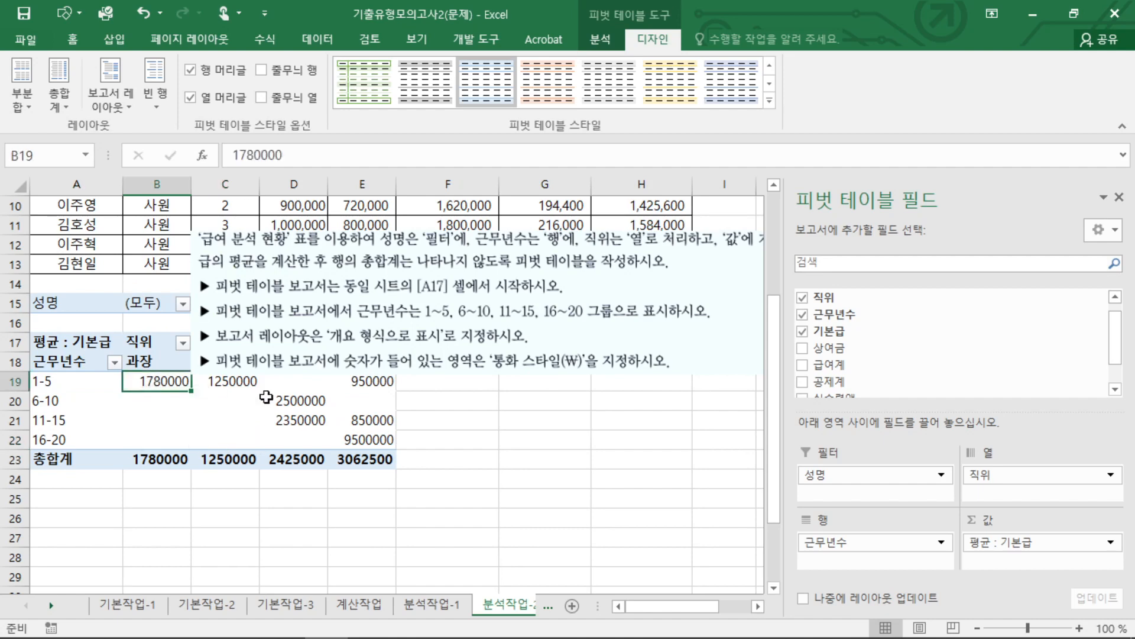
pyautogui.click(362, 390)
pyautogui.click(237, 369)
pyautogui.click(157, 385)
pyautogui.click(78, 343)
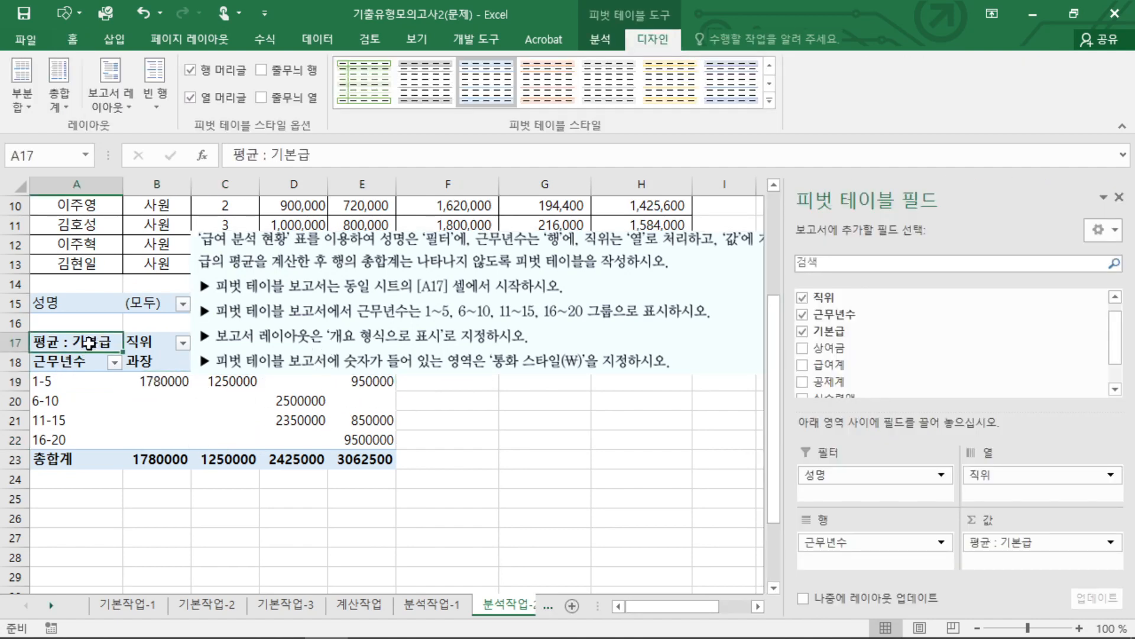
pyautogui.click(89, 363)
pyautogui.click(40, 341)
pyautogui.rightClick(74, 334)
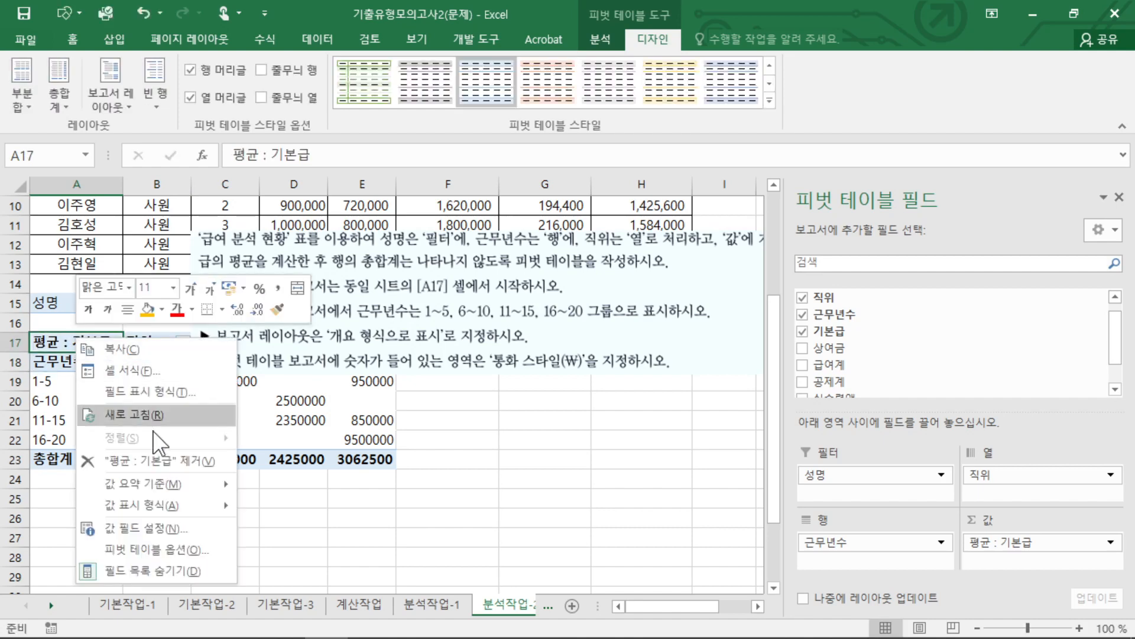
pyautogui.click(172, 552)
pyautogui.click(372, 611)
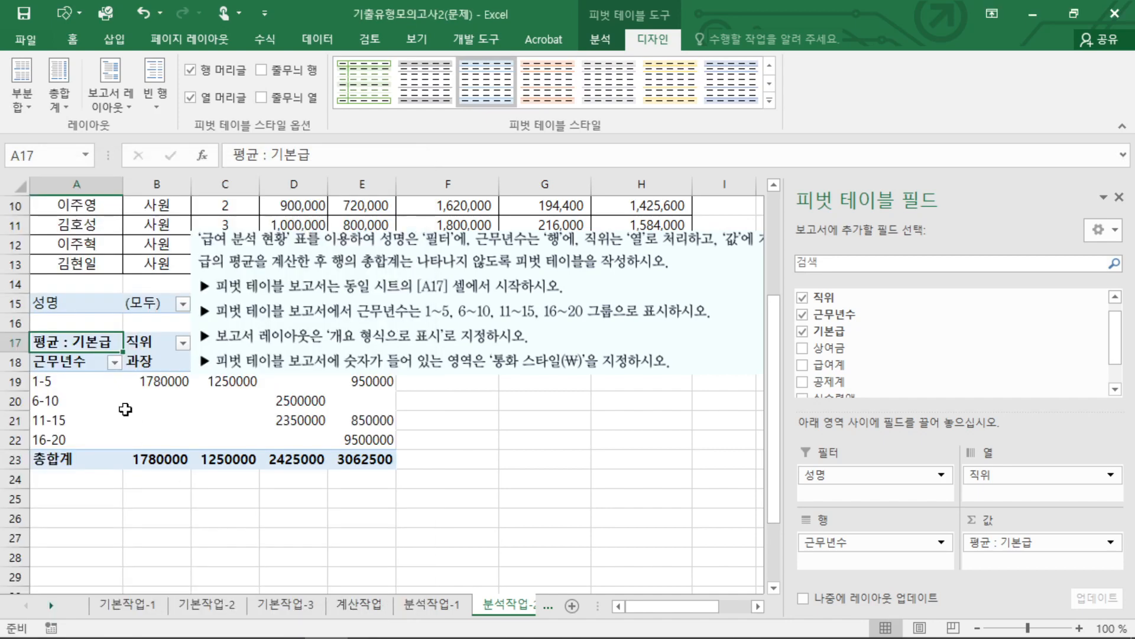
# Set the number format of the 평균 : 기본급 value field to the 통화 category.
pyautogui.rightClick(101, 342)
pyautogui.click(204, 538)
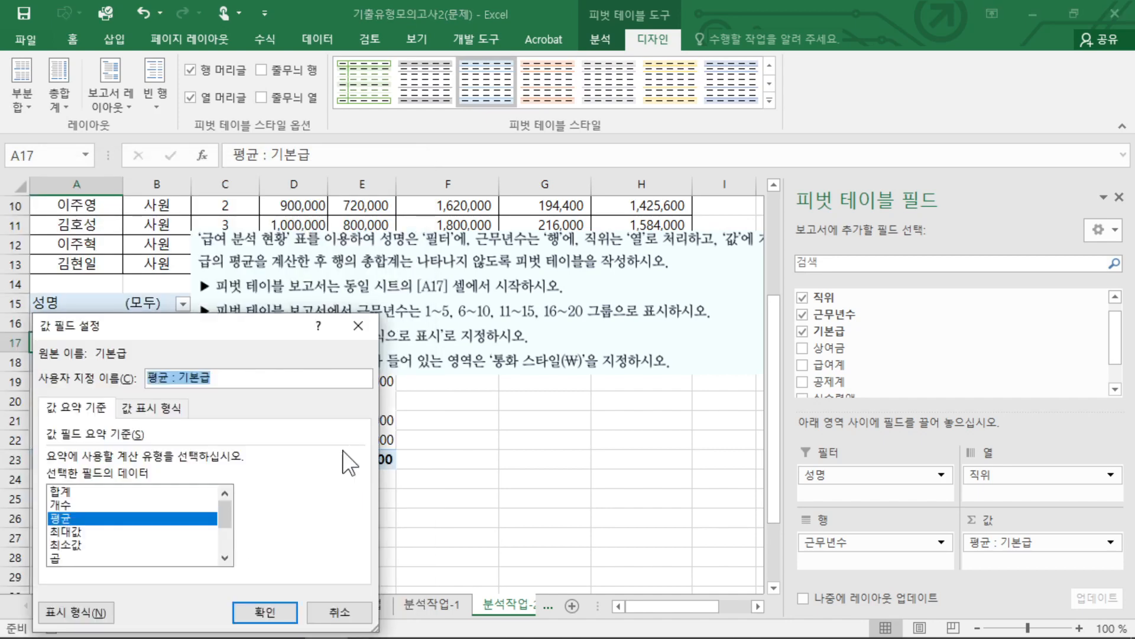
pyautogui.click(89, 609)
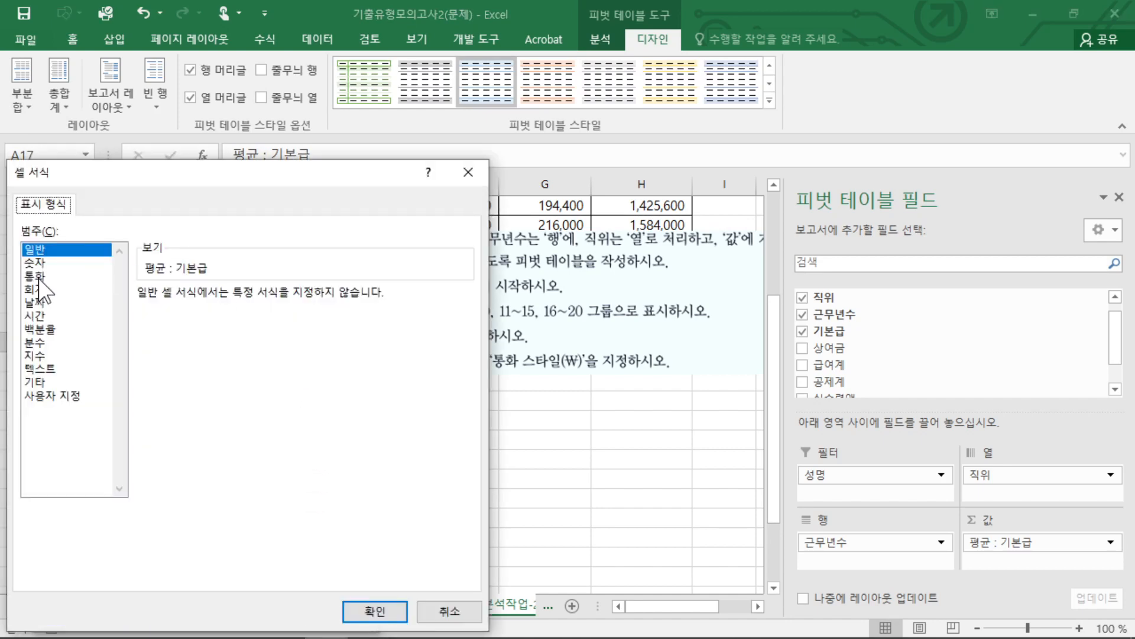
pyautogui.click(34, 275)
pyautogui.click(370, 610)
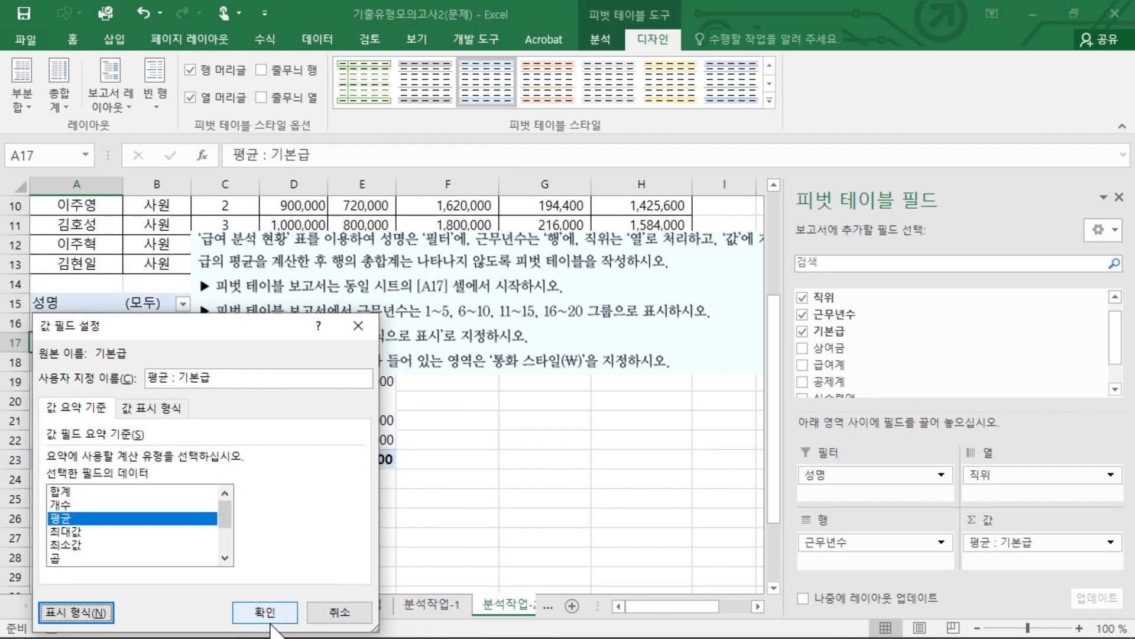
pyautogui.click(256, 606)
pyautogui.click(451, 452)
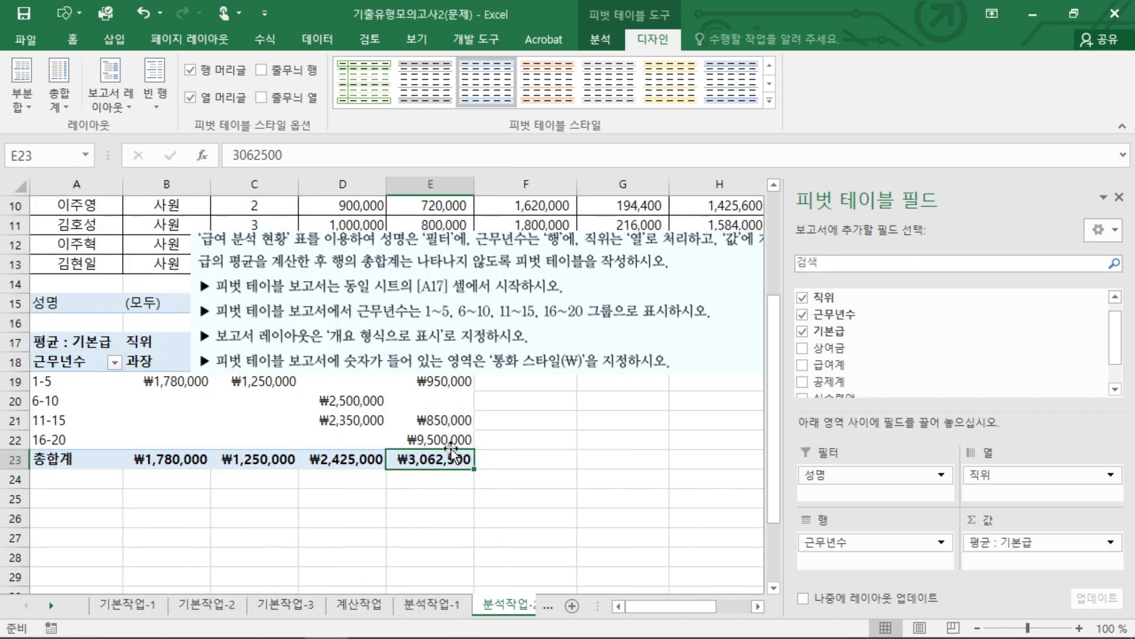
pyautogui.click(663, 407)
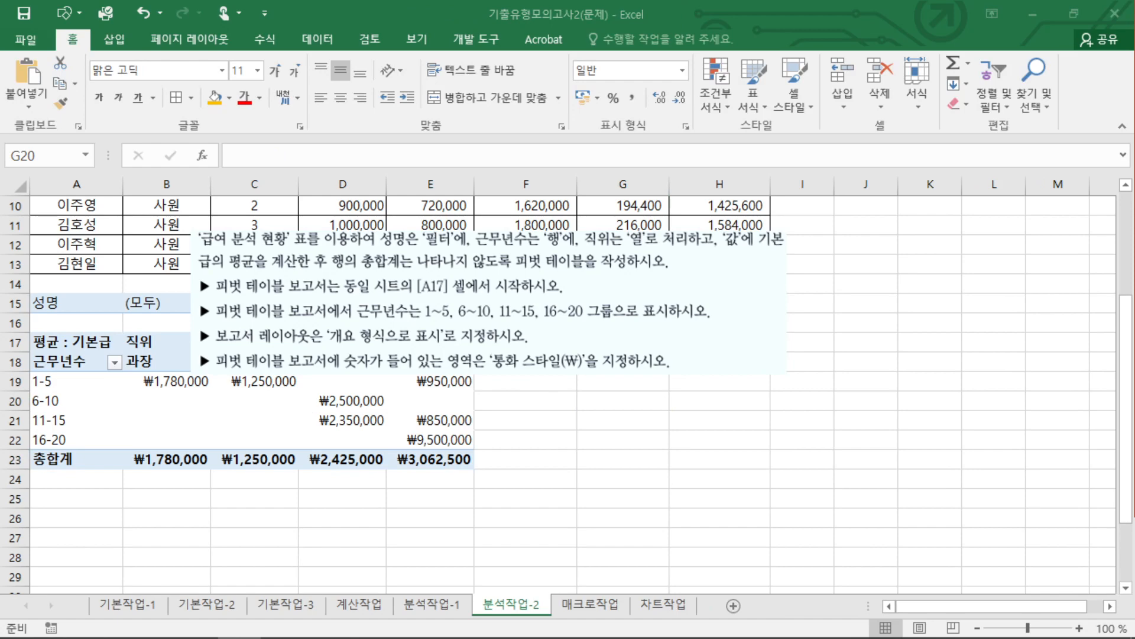
# Remove the question picture from the 분석작업-2 sheet and look over the completed pivot table.
pyautogui.click(550, 312)
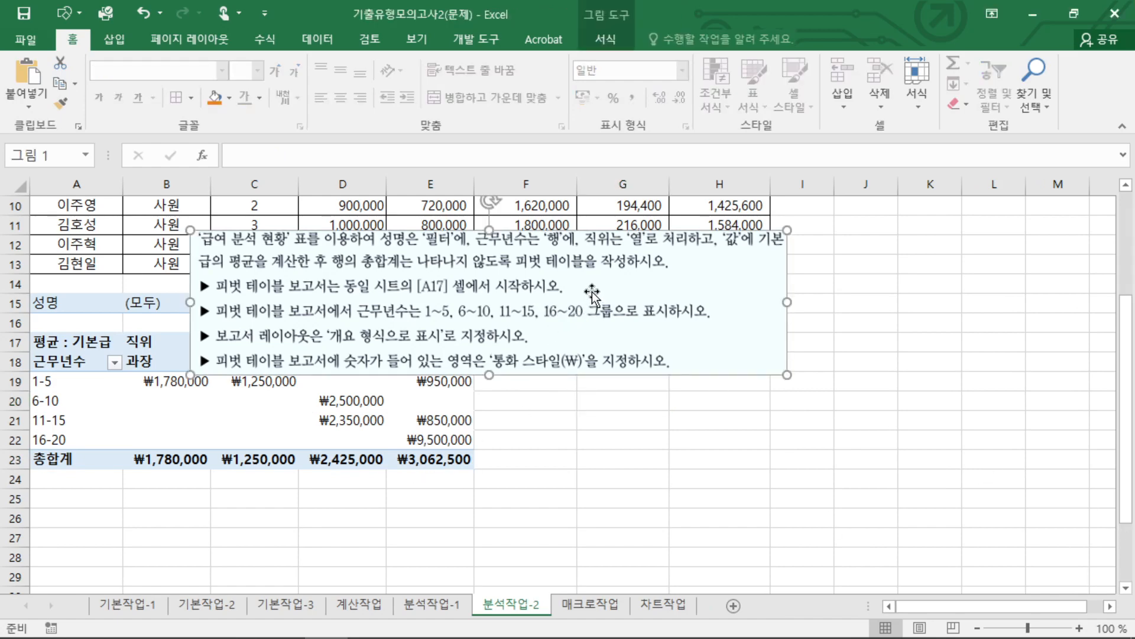
pyautogui.click(503, 378)
pyautogui.scroll(3, 510, 467)
pyautogui.scroll(-3, 511, 453)
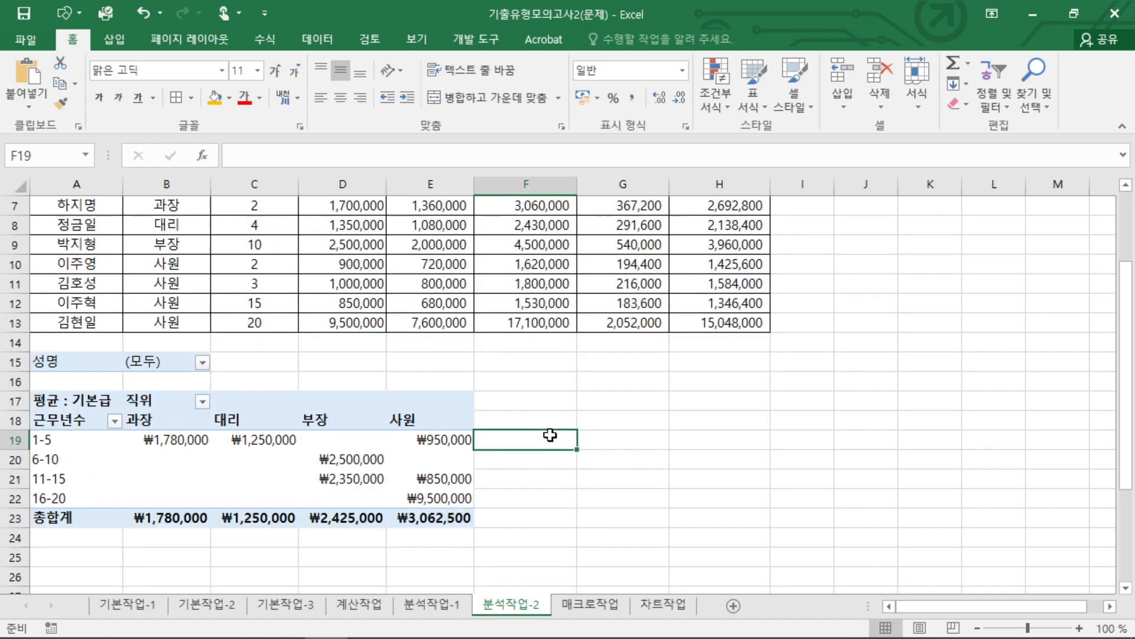
# Switch to the 매크로작업 sheet and read the instructions for the 합계 macro on cells E13:G13.
pyautogui.click(562, 437)
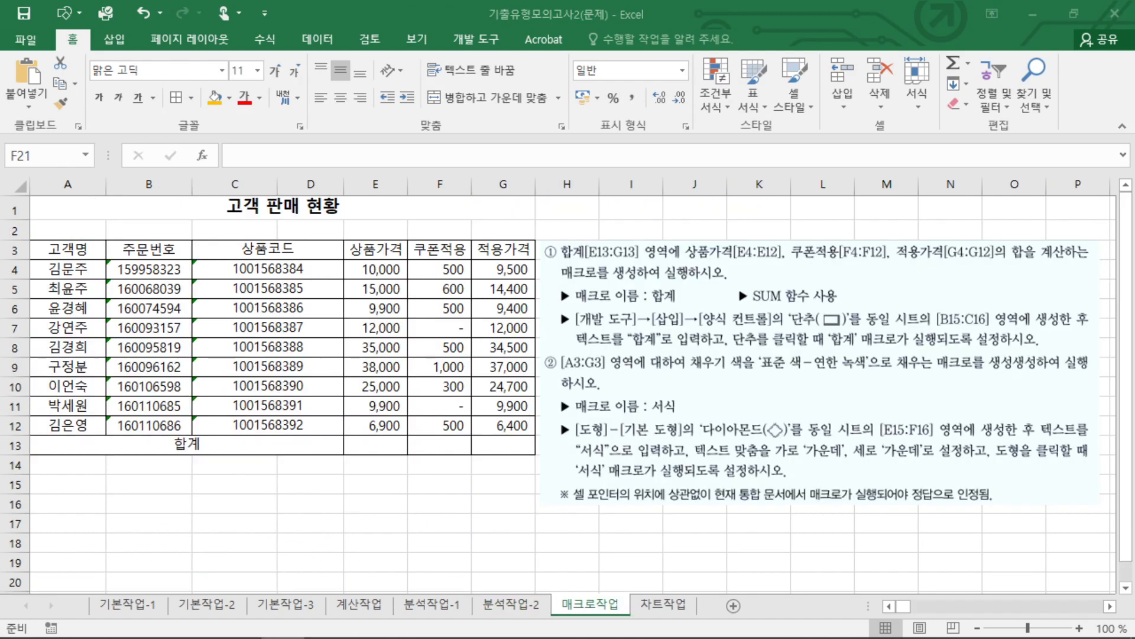
pyautogui.click(376, 407)
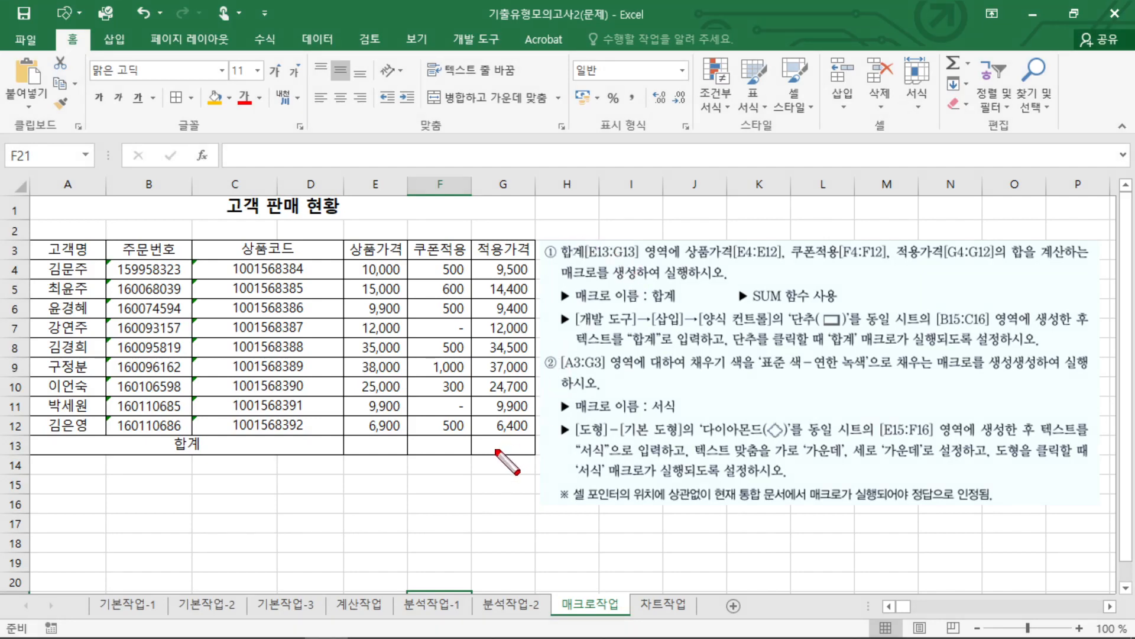
pyautogui.moveTo(472, 433)
pyautogui.mouseDown()
pyautogui.moveTo(471, 460)
pyautogui.moveTo(479, 434)
pyautogui.moveTo(499, 458)
pyautogui.mouseUp()
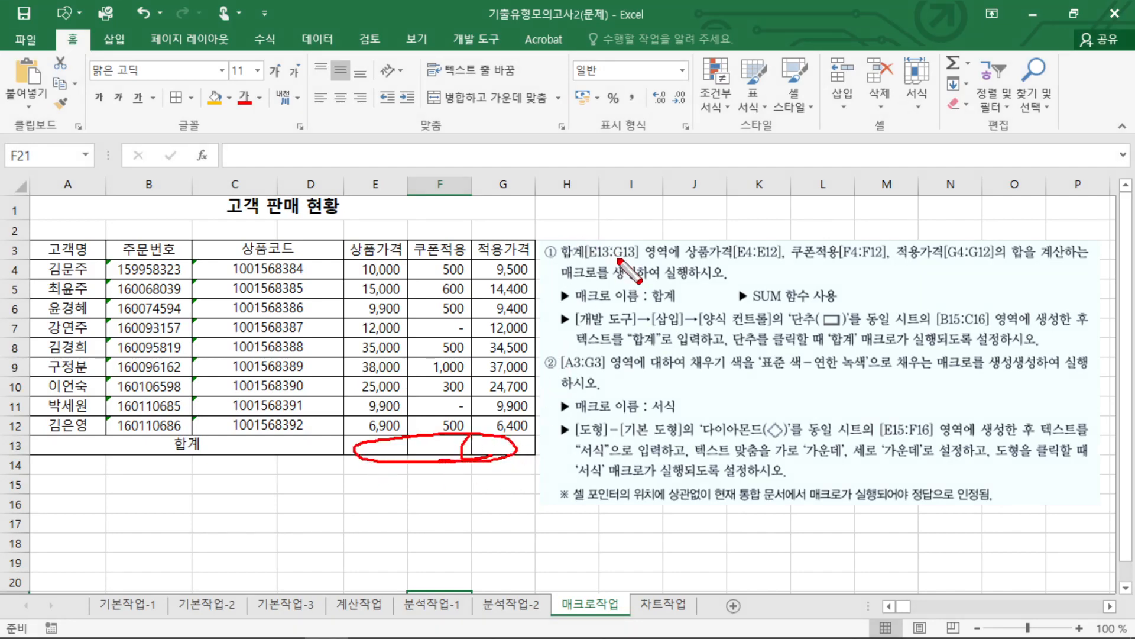
pyautogui.moveTo(568, 259); pyautogui.dragTo(651, 256)
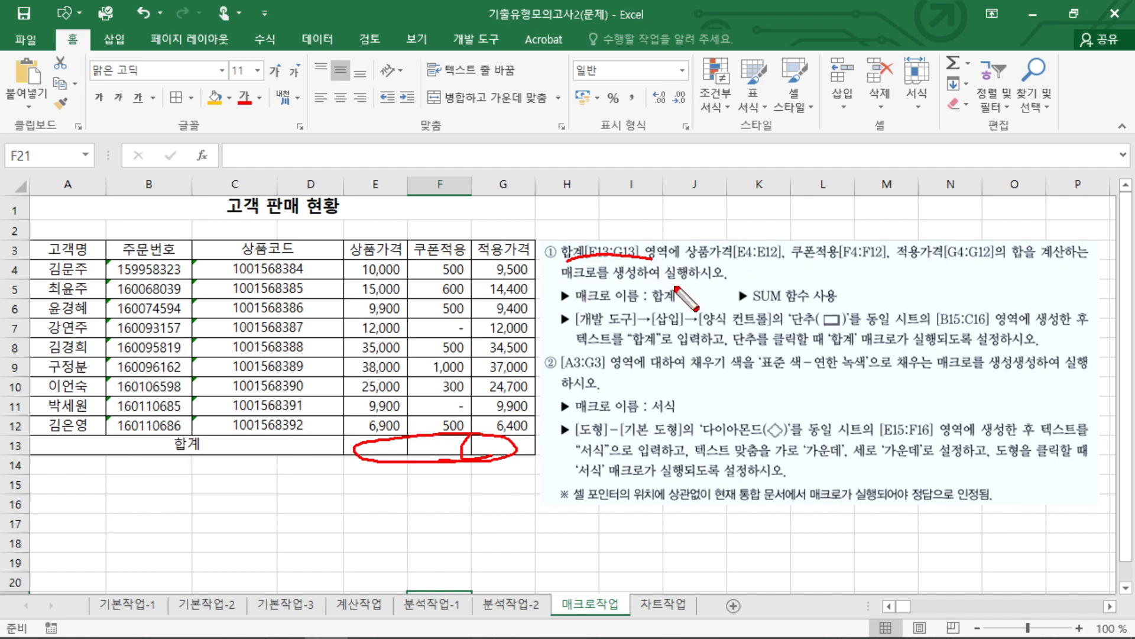
pyautogui.moveTo(657, 304); pyautogui.dragTo(666, 299)
pyautogui.press('Escape')
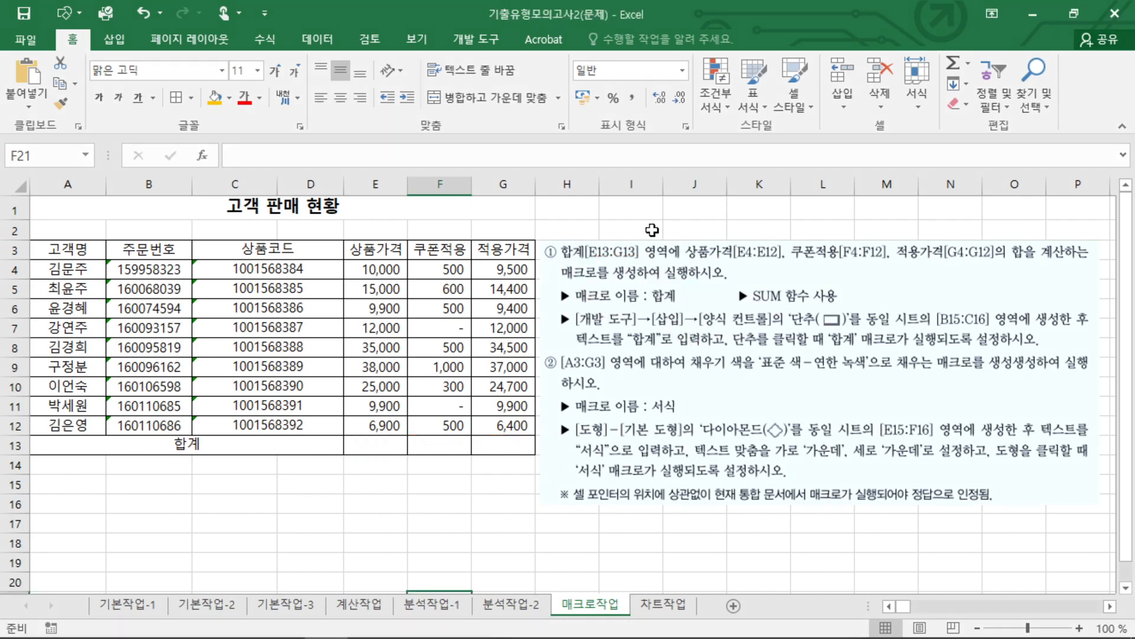
pyautogui.click(612, 235)
# Select empty cell E16 outside the table and start recording a macro named 합계, stored in 현재 통합 문서.
pyautogui.click(386, 435)
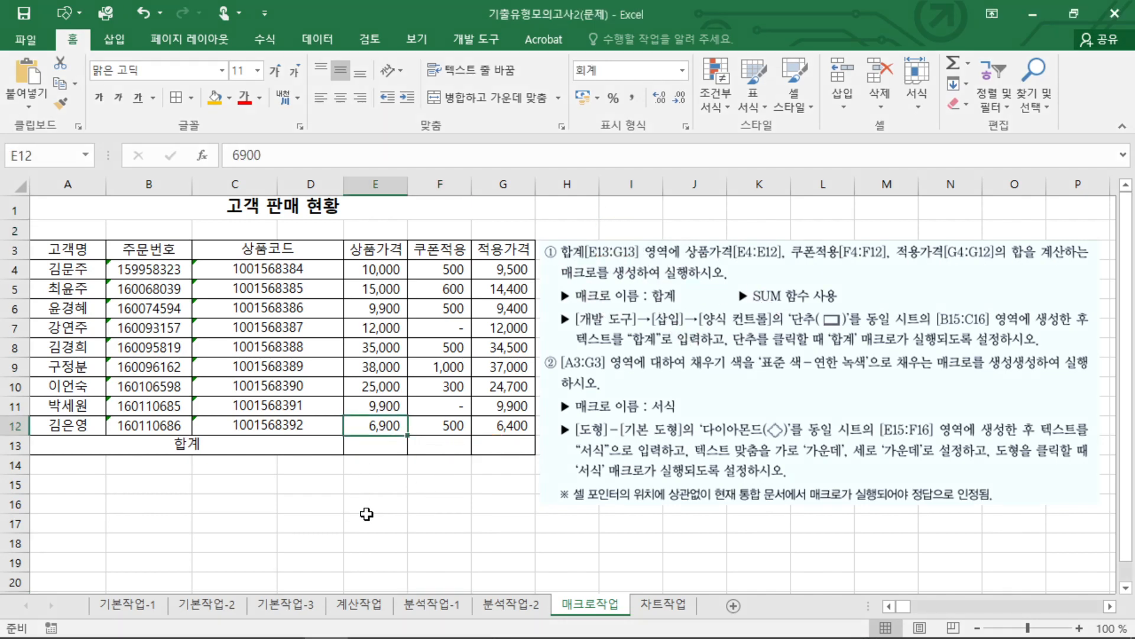
pyautogui.click(372, 506)
pyautogui.click(463, 39)
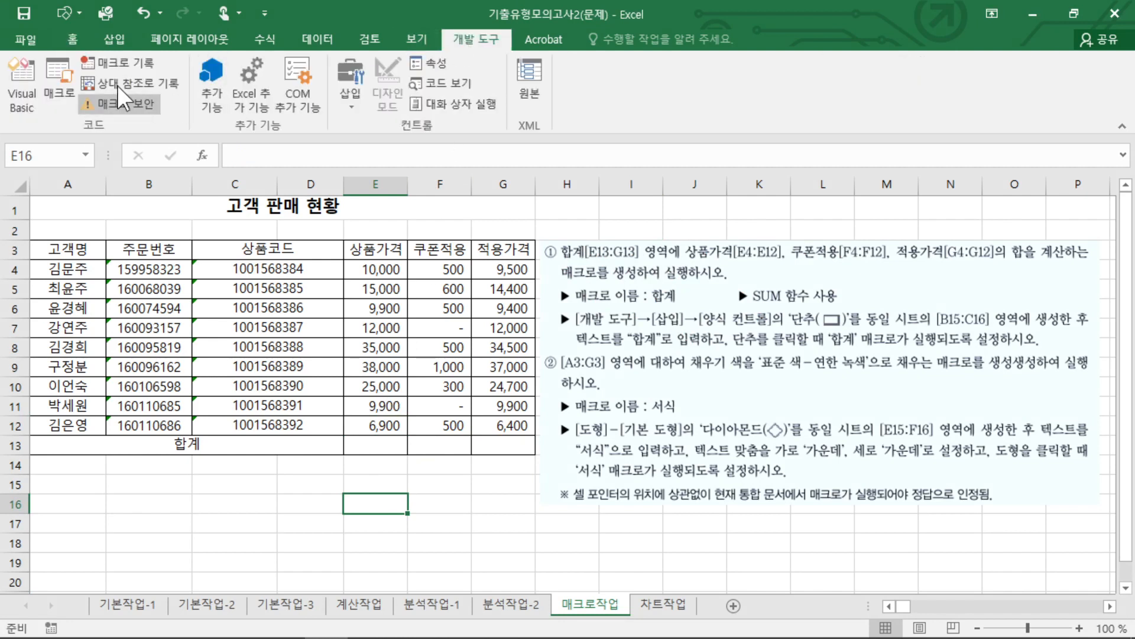
pyautogui.click(121, 62)
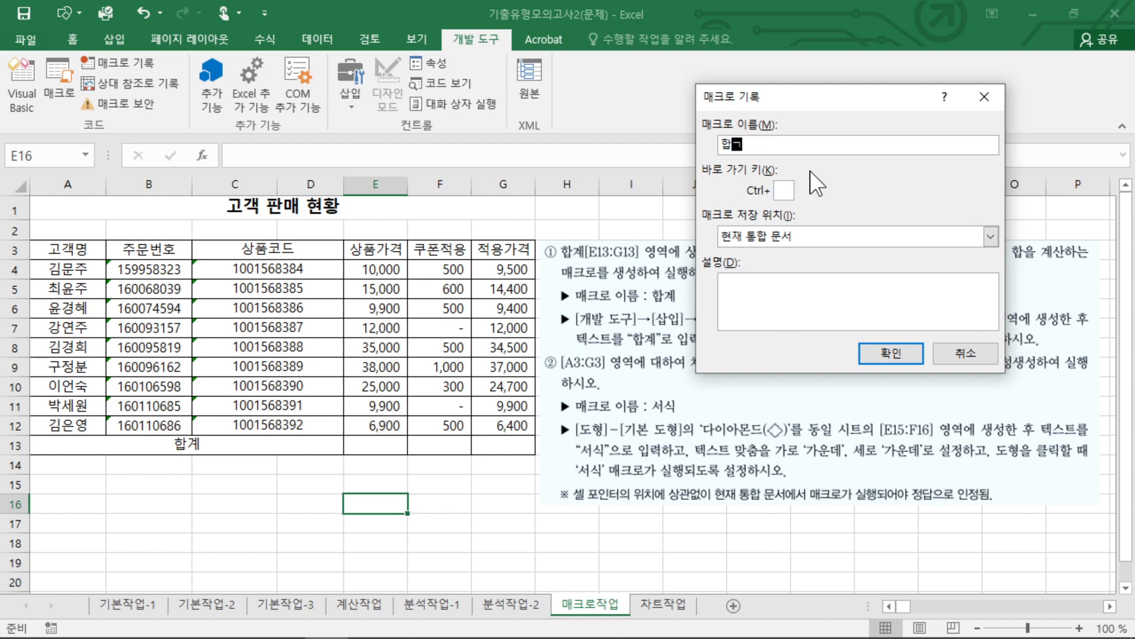
pyautogui.moveTo(673, 329)
pyautogui.mouseDown()
pyautogui.moveTo(637, 310)
pyautogui.moveTo(667, 304)
pyautogui.mouseUp()
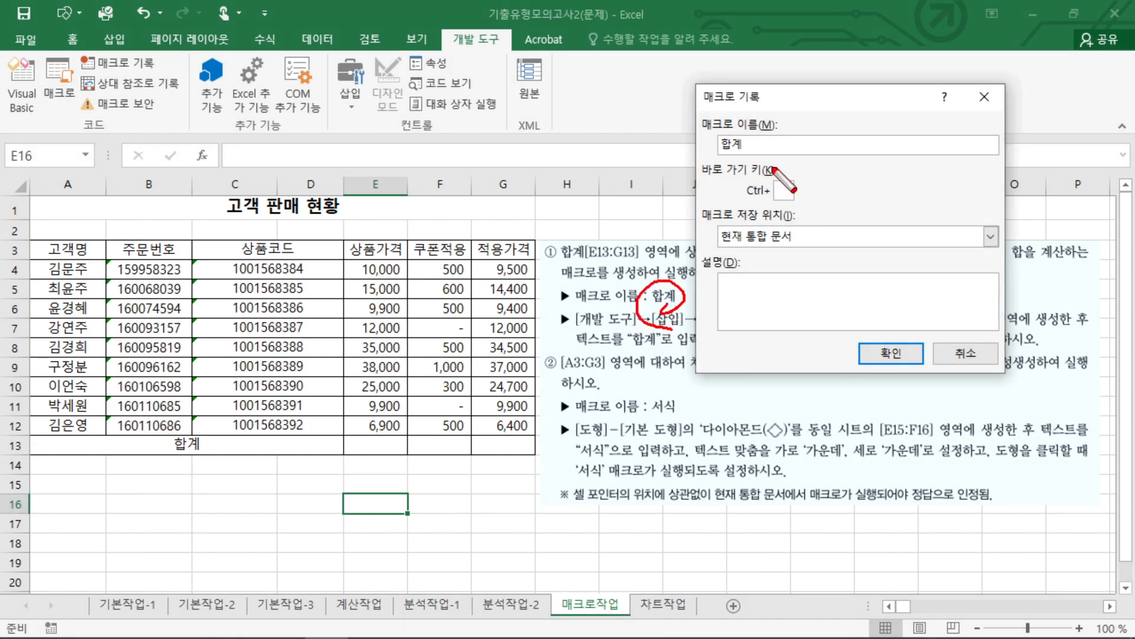
pyautogui.moveTo(739, 164); pyautogui.dragTo(741, 129)
pyautogui.press('Escape')
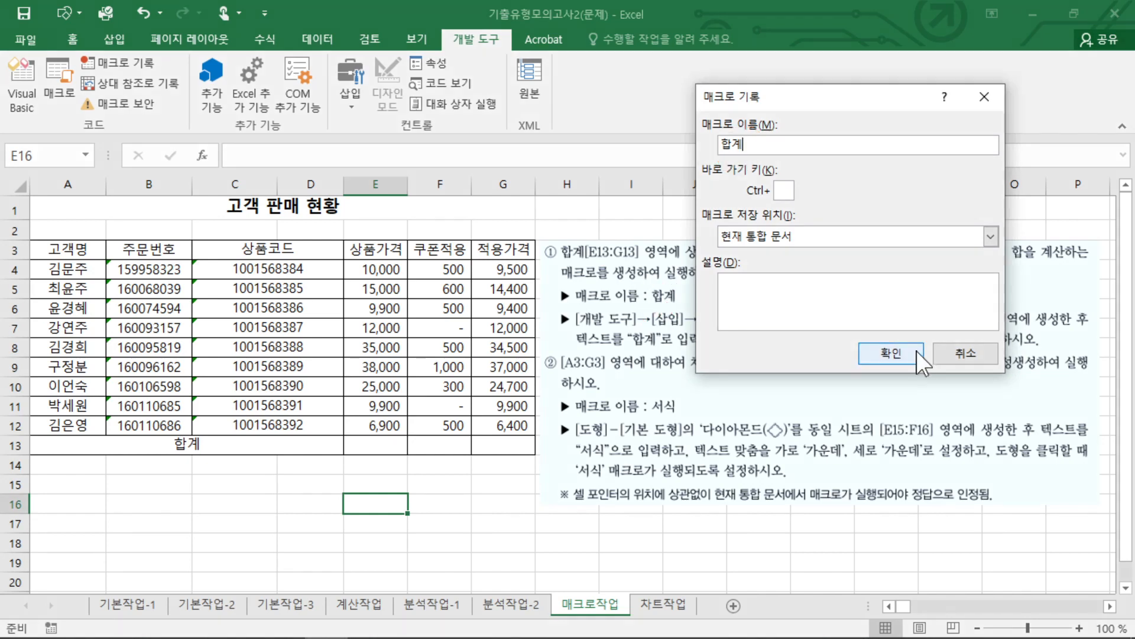
pyautogui.click(890, 354)
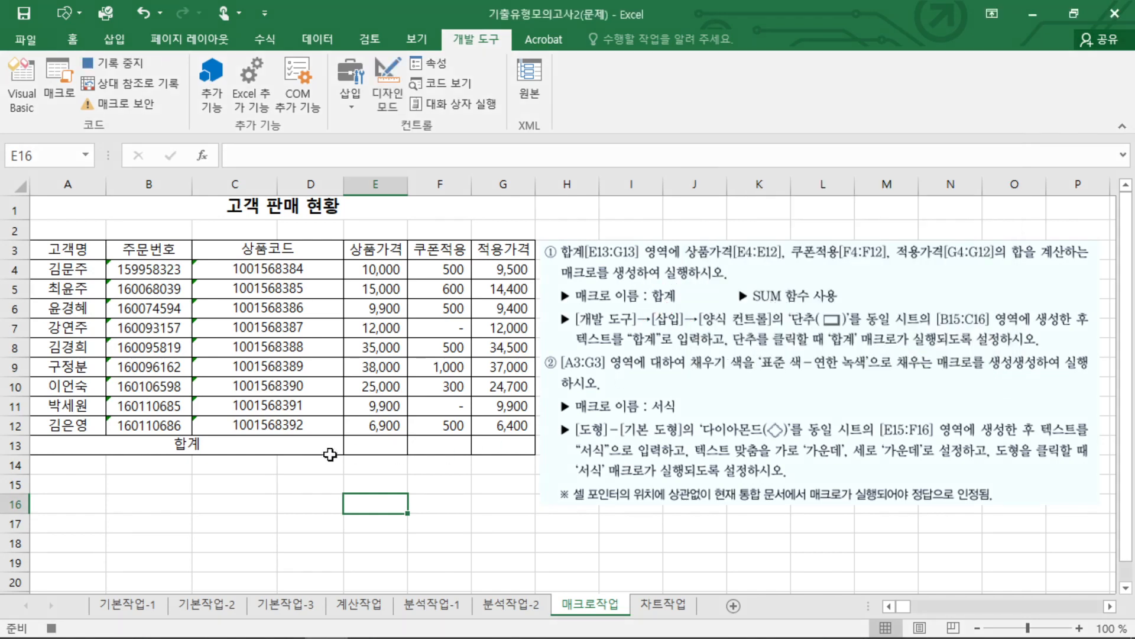
pyautogui.moveTo(376, 447); pyautogui.dragTo(520, 445)
pyautogui.click(393, 444)
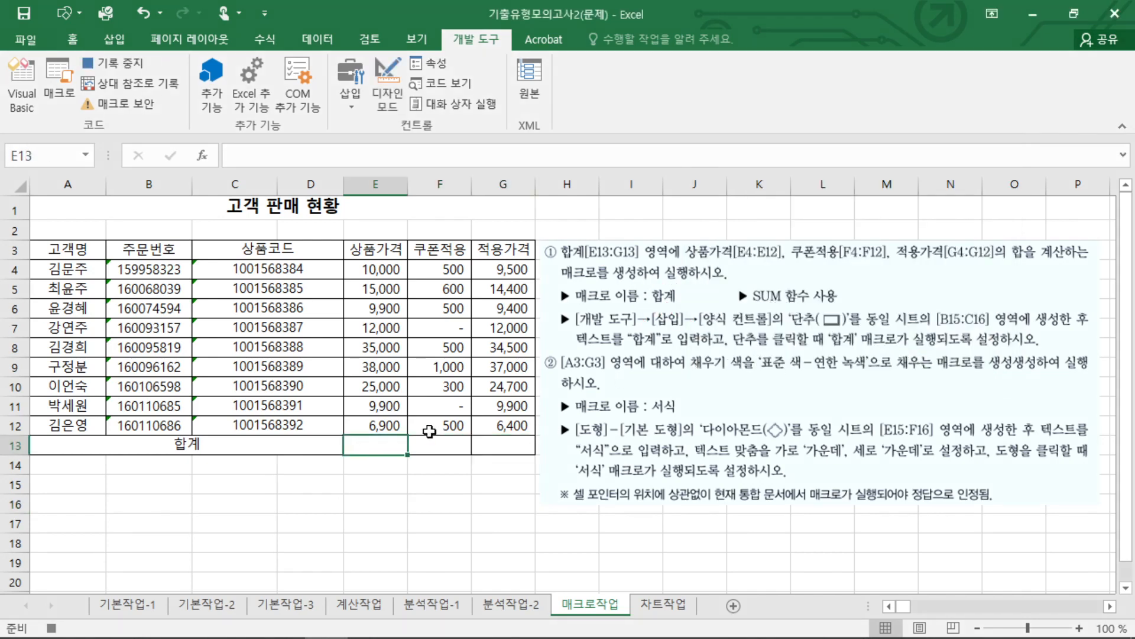
pyautogui.write('=ㄴ')
pyautogui.press('BackSpace')
pyautogui.press('BackSpace')
pyautogui.press('Hangul')
pyautogui.write('SUM')
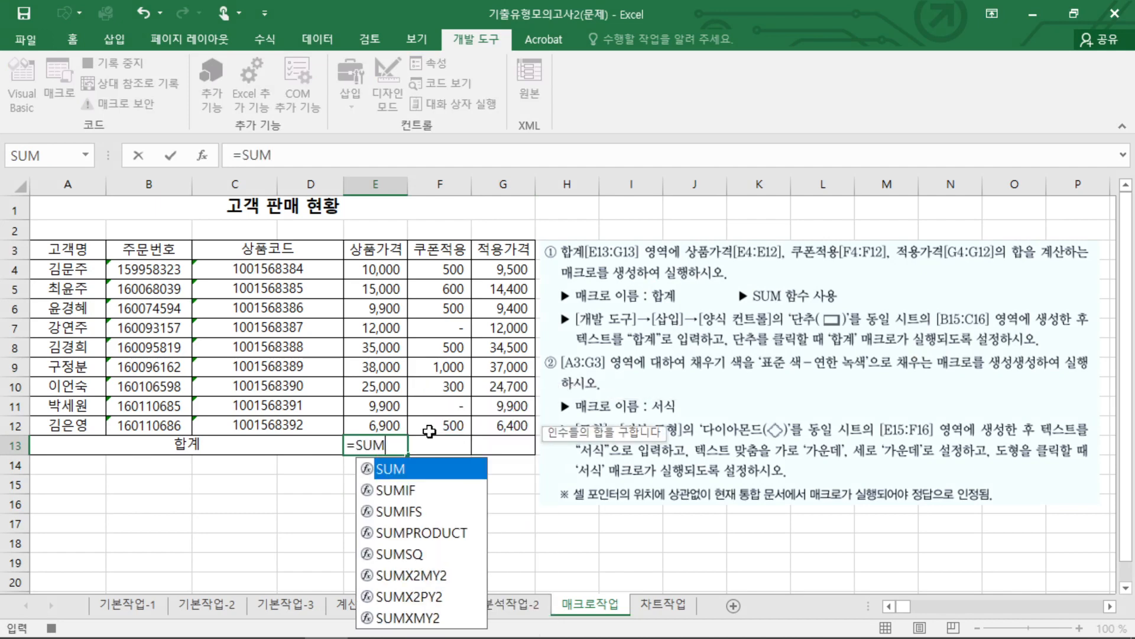
pyautogui.write('(')
pyautogui.press('Escape')
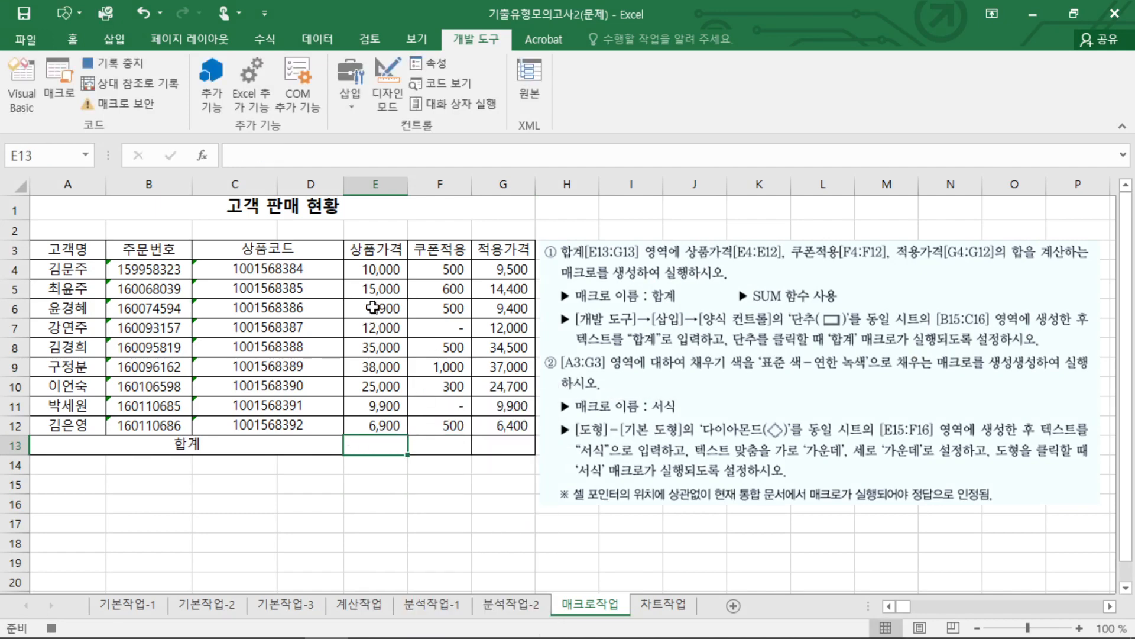
# Use AutoSum on range E4:G13 to fill E13:G13 with the column sums, and deselect the range.
pyautogui.moveTo(373, 253); pyautogui.dragTo(502, 407)
pyautogui.moveTo(393, 277); pyautogui.dragTo(493, 445)
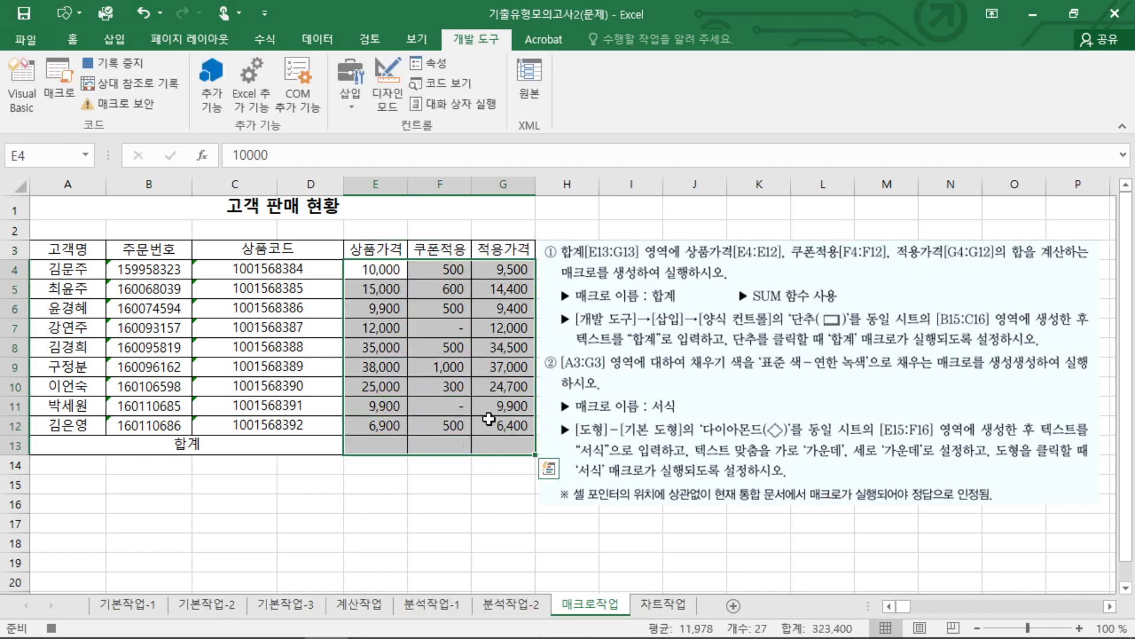
pyautogui.click(72, 39)
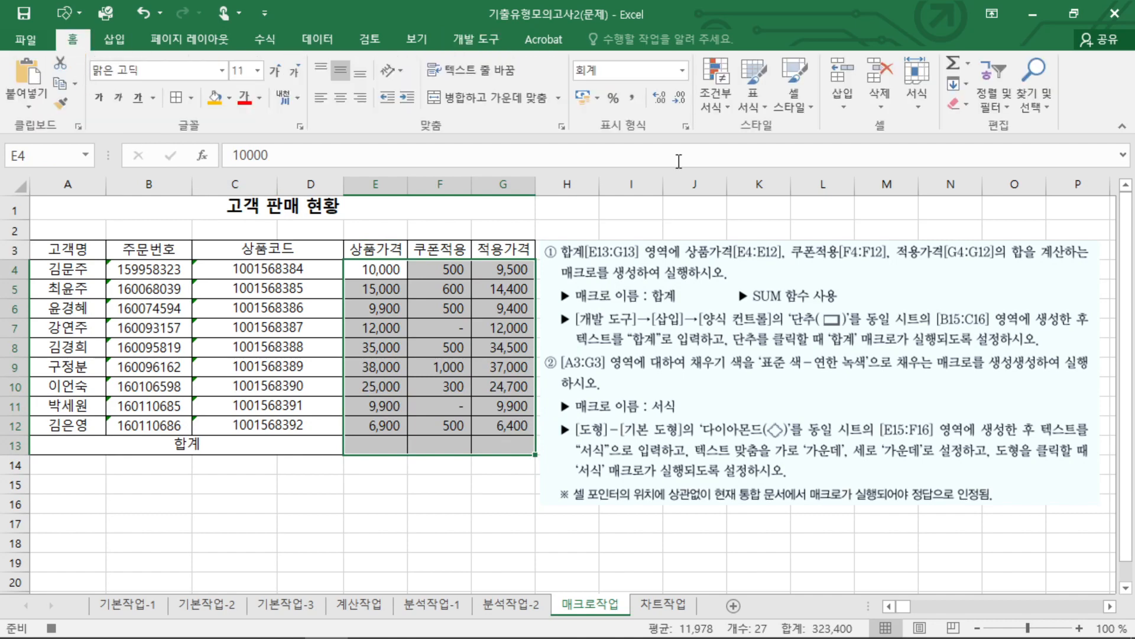
pyautogui.click(967, 63)
pyautogui.click(973, 92)
pyautogui.click(411, 476)
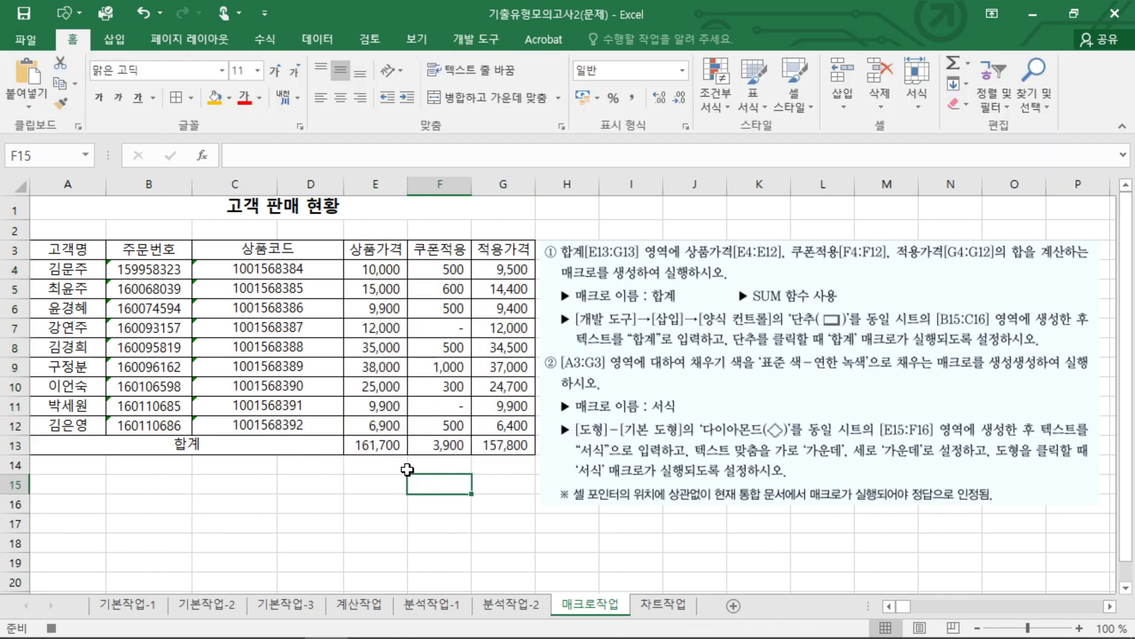
# Check the SUM formula in E13, select empty cell E15, and stop recording the 합계 macro.
pyautogui.click(393, 450)
pyautogui.doubleClick(393, 448)
pyautogui.press('Escape')
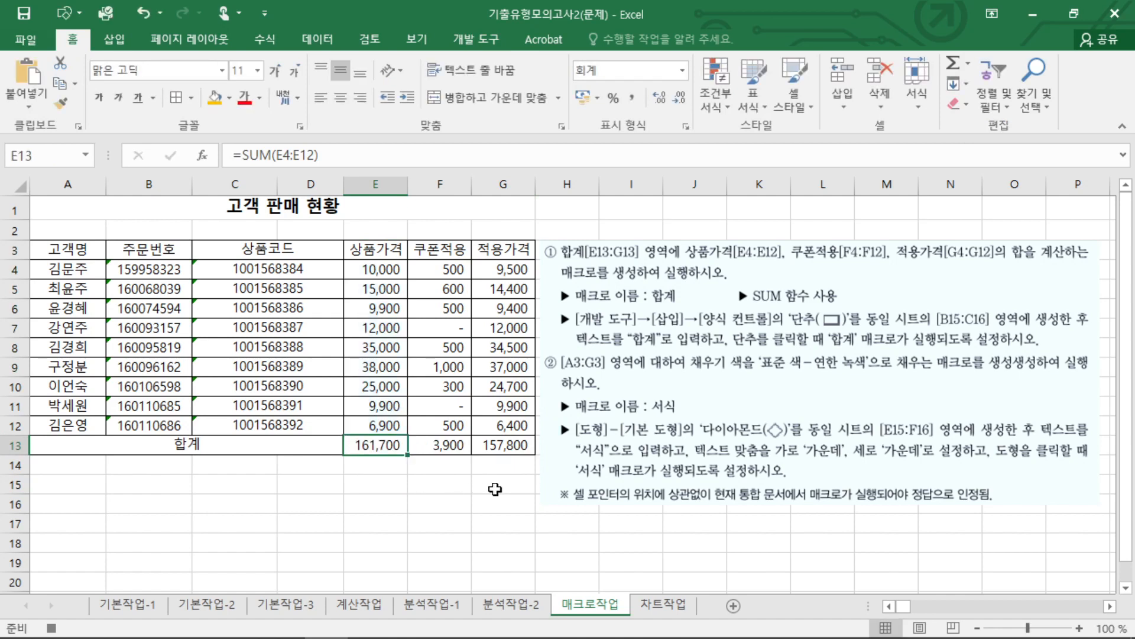
pyautogui.click(497, 485)
pyautogui.click(386, 481)
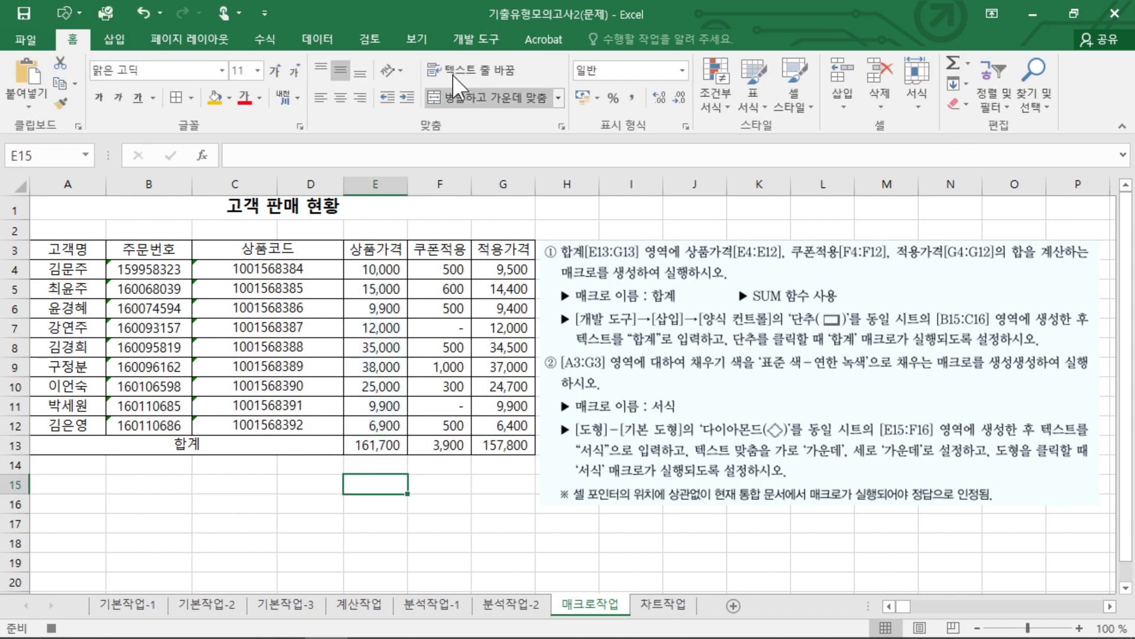
pyautogui.click(476, 39)
pyautogui.click(135, 64)
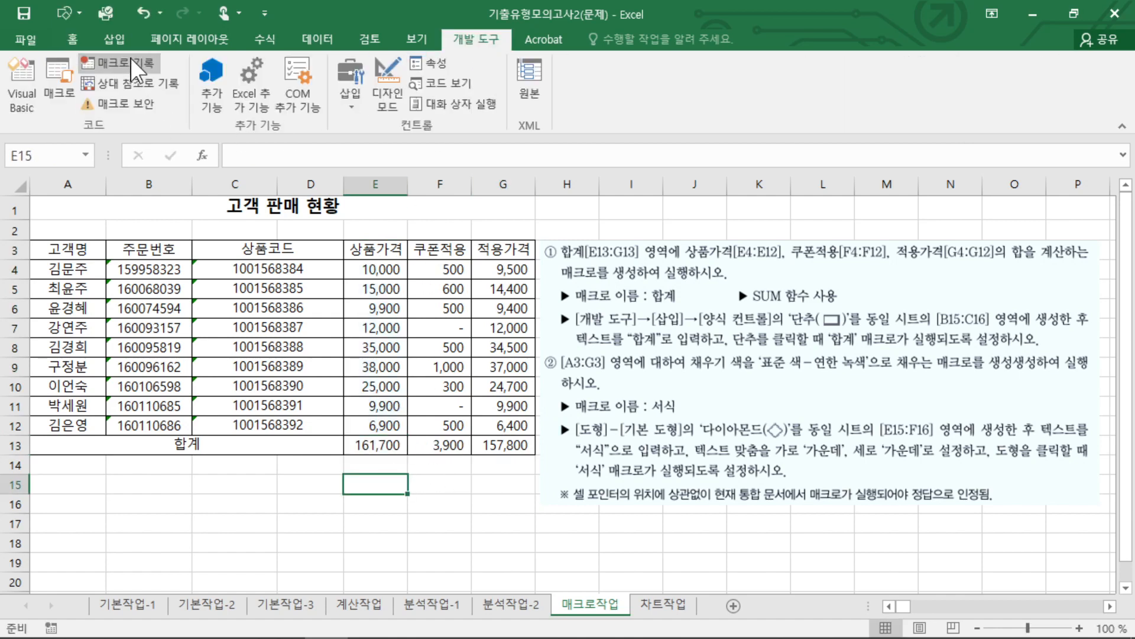
# Draw a form-control button exactly over cells B15:C16 and assign the 합계 macro to it.
pyautogui.moveTo(840, 355)
pyautogui.mouseDown()
pyautogui.moveTo(851, 292)
pyautogui.moveTo(825, 349)
pyautogui.mouseUp()
pyautogui.moveTo(947, 327)
pyautogui.mouseDown()
pyautogui.moveTo(934, 307)
pyautogui.moveTo(986, 337)
pyautogui.mouseUp()
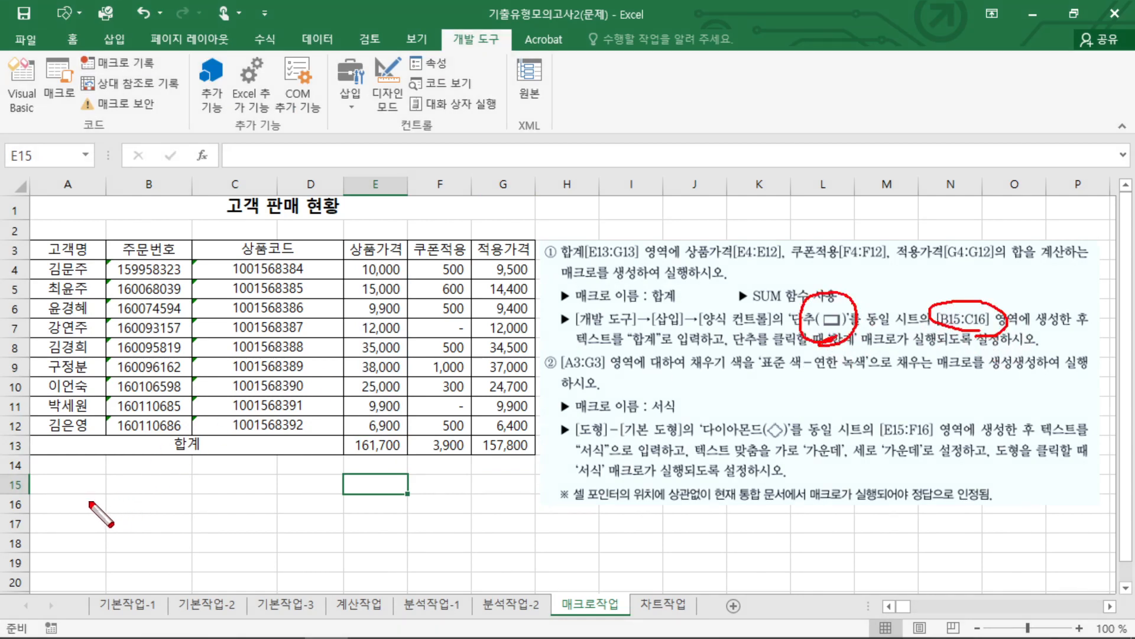
pyautogui.moveTo(115, 484); pyautogui.dragTo(236, 503)
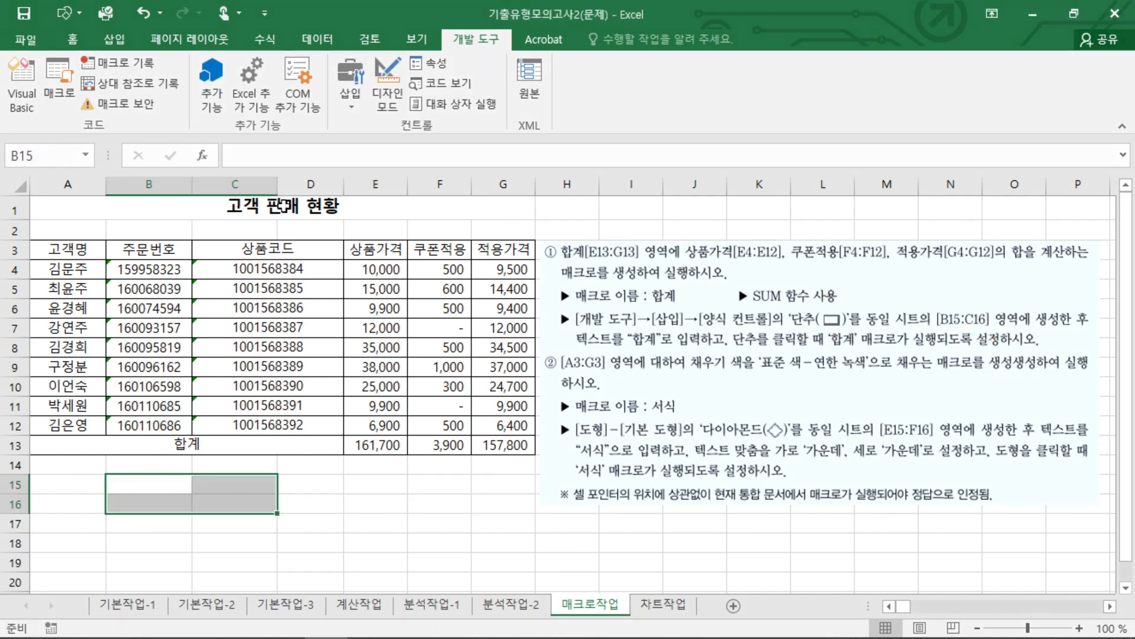
pyautogui.click(352, 77)
pyautogui.click(343, 145)
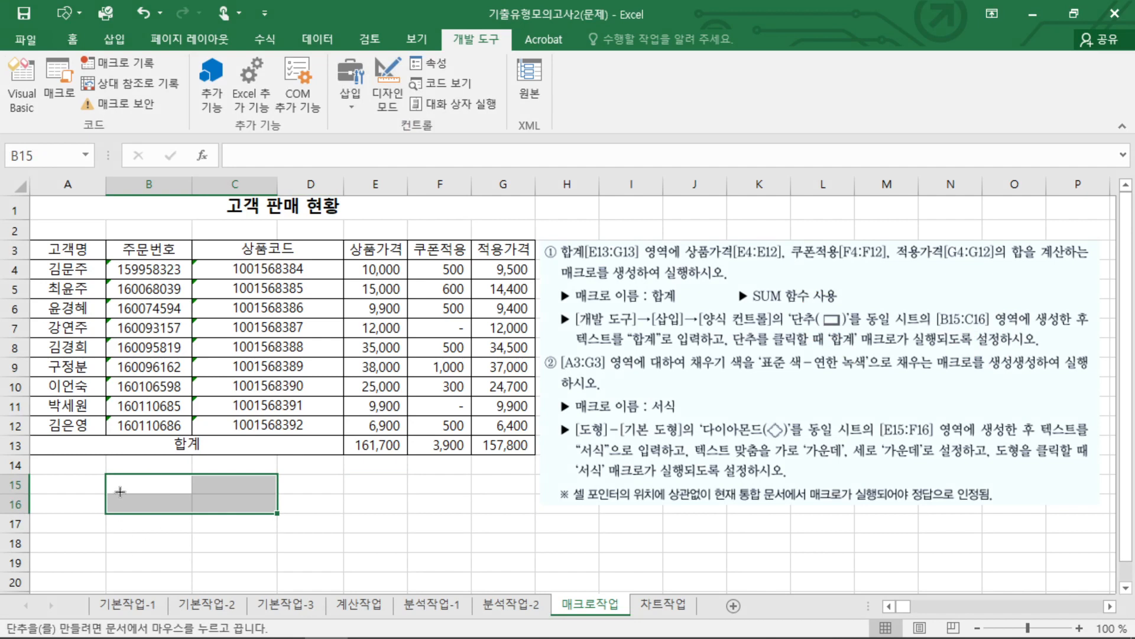
pyautogui.moveTo(107, 477); pyautogui.dragTo(276, 516)
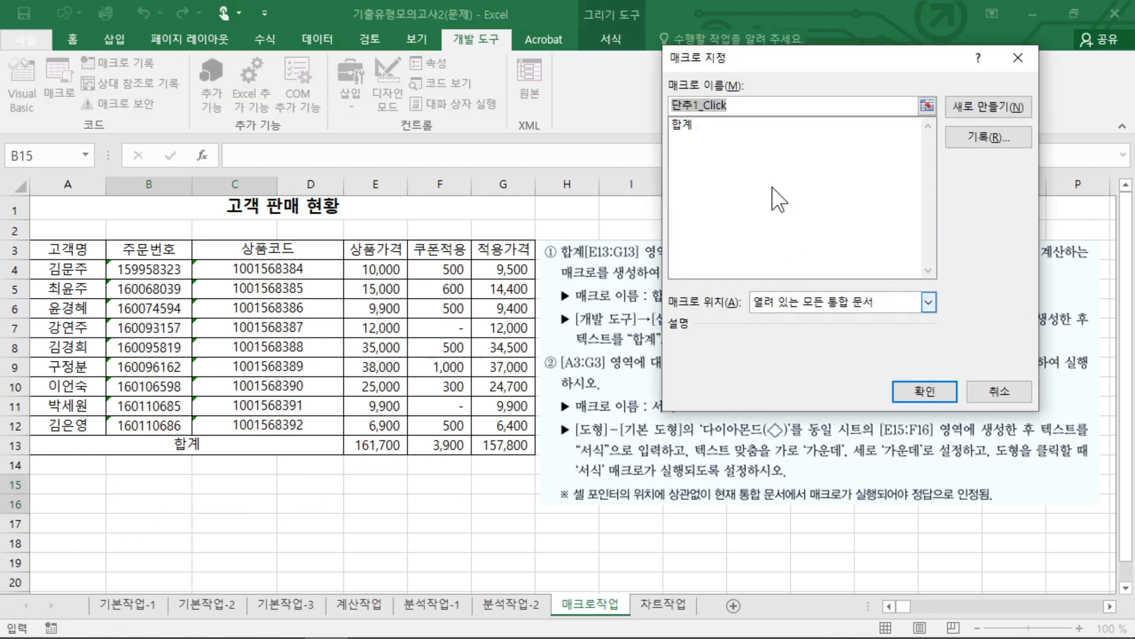
pyautogui.click(693, 126)
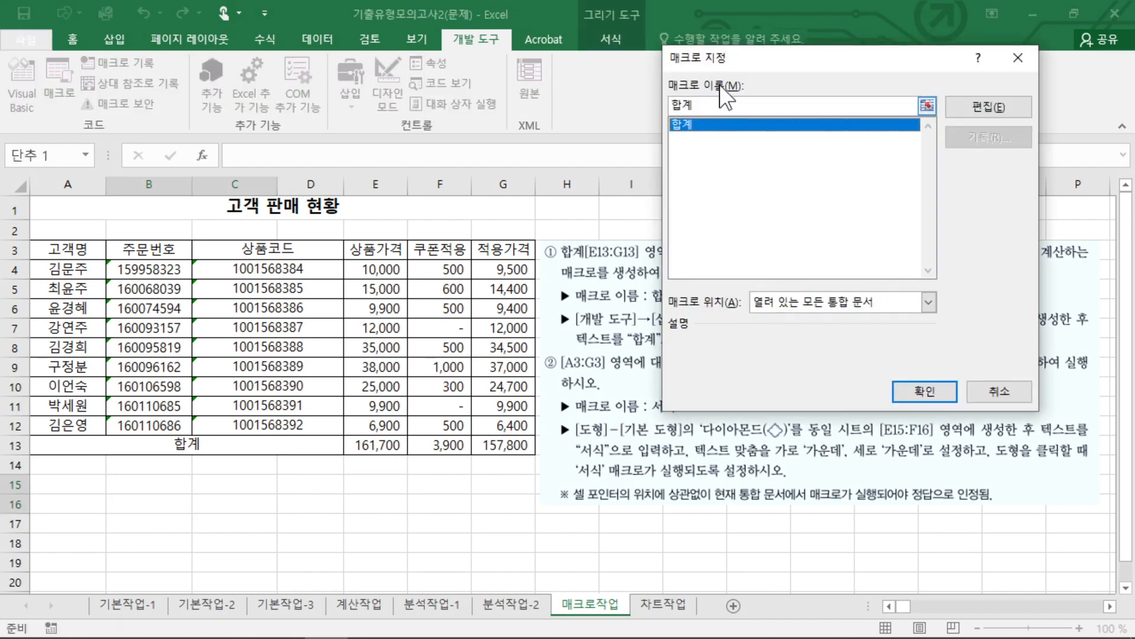
pyautogui.click(921, 390)
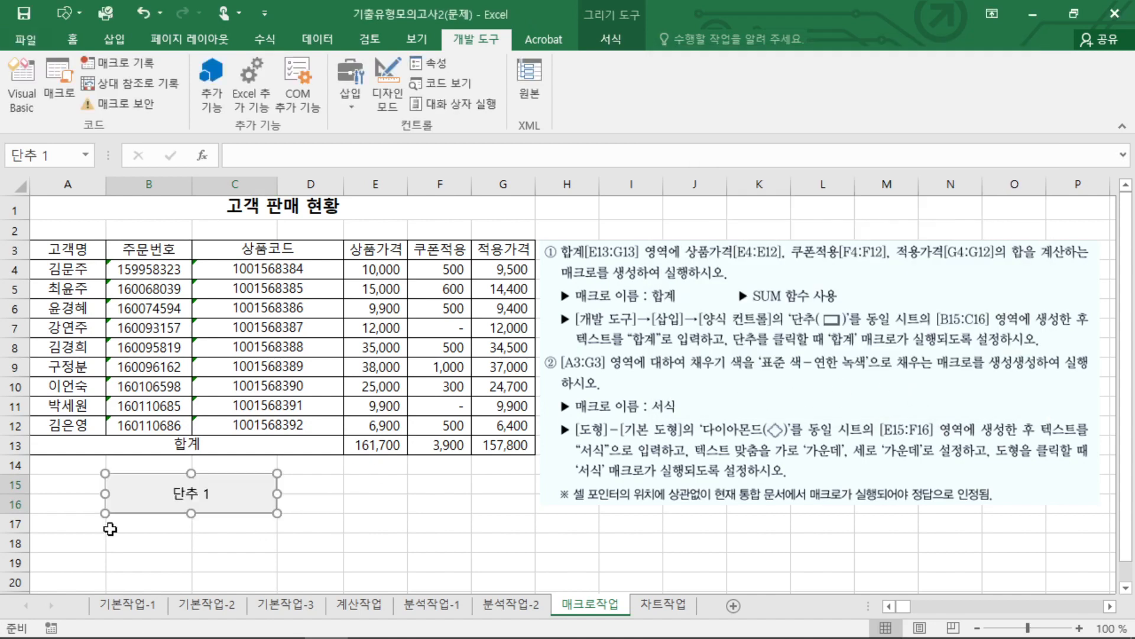
# Change the button's label to 합계 and run its macro once.
pyautogui.click(181, 490)
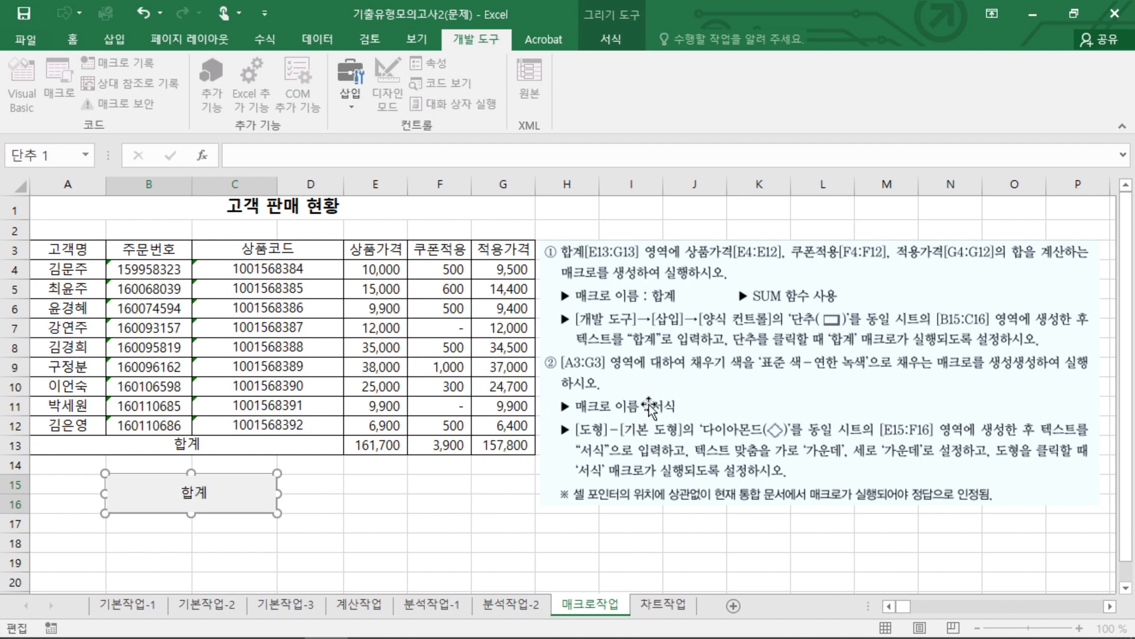
pyautogui.moveTo(578, 347); pyautogui.dragTo(657, 362)
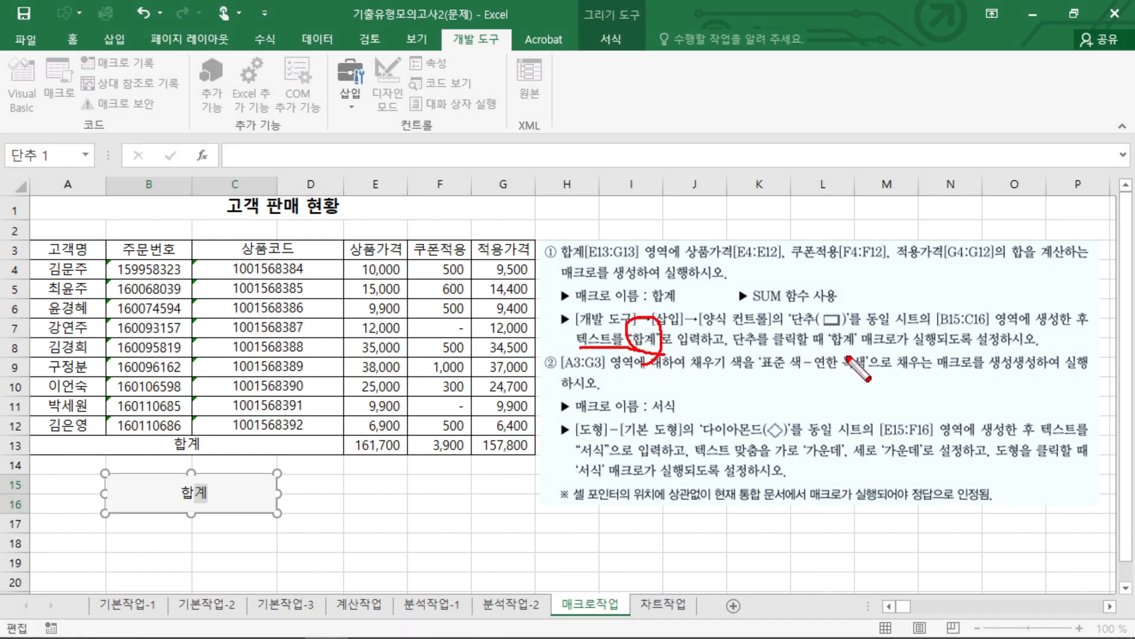
pyautogui.press('Escape')
pyautogui.click(308, 563)
pyautogui.click(208, 495)
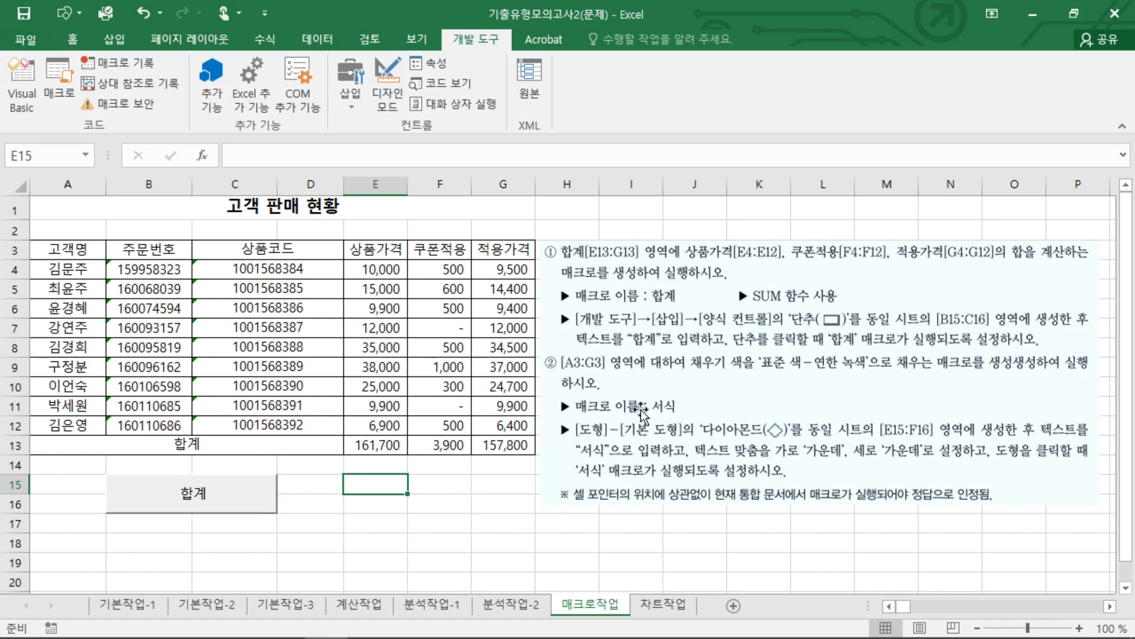
# Select empty cell G16 and start recording a macro named 서식, stored in 현재 통합 문서.
pyautogui.moveTo(66, 249); pyautogui.dragTo(486, 254)
pyautogui.click(499, 497)
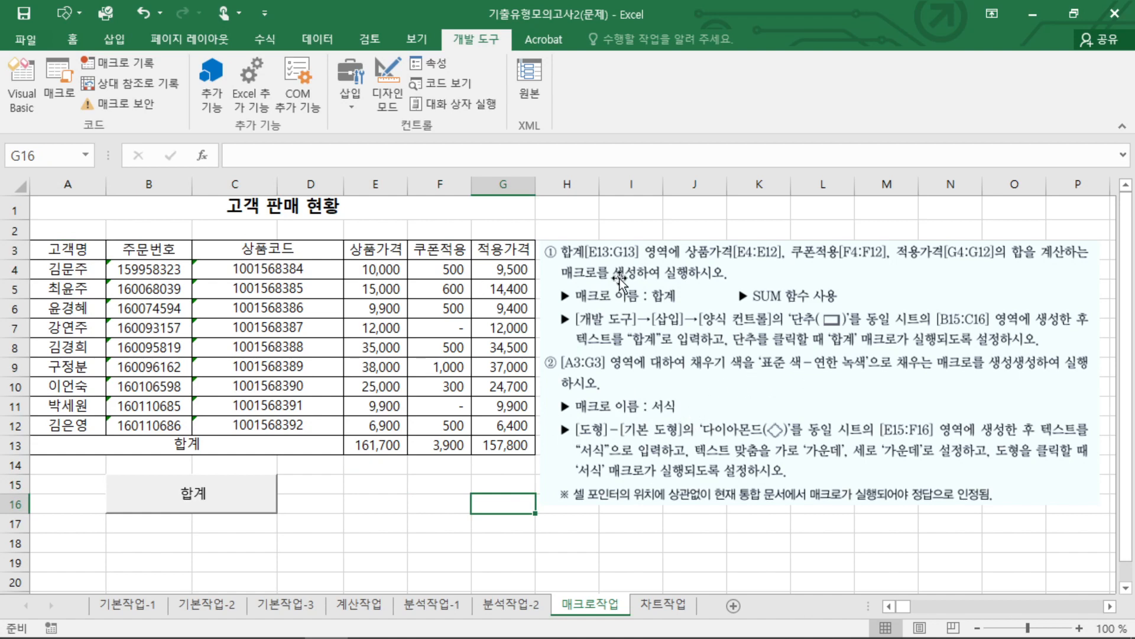
pyautogui.click(118, 62)
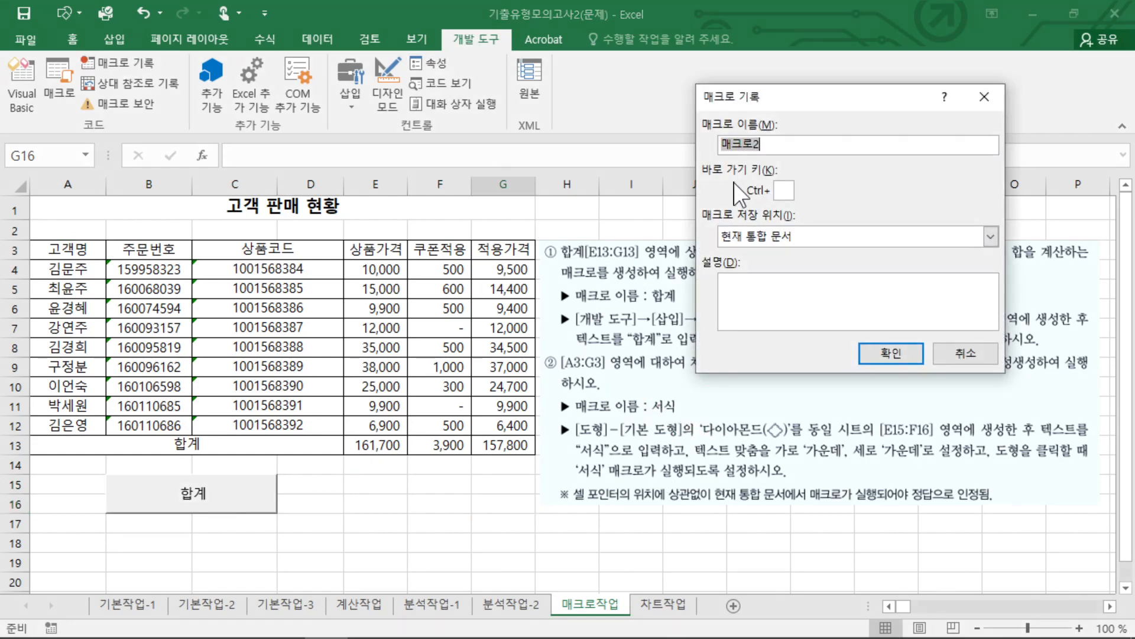
pyautogui.write('ㅅ')
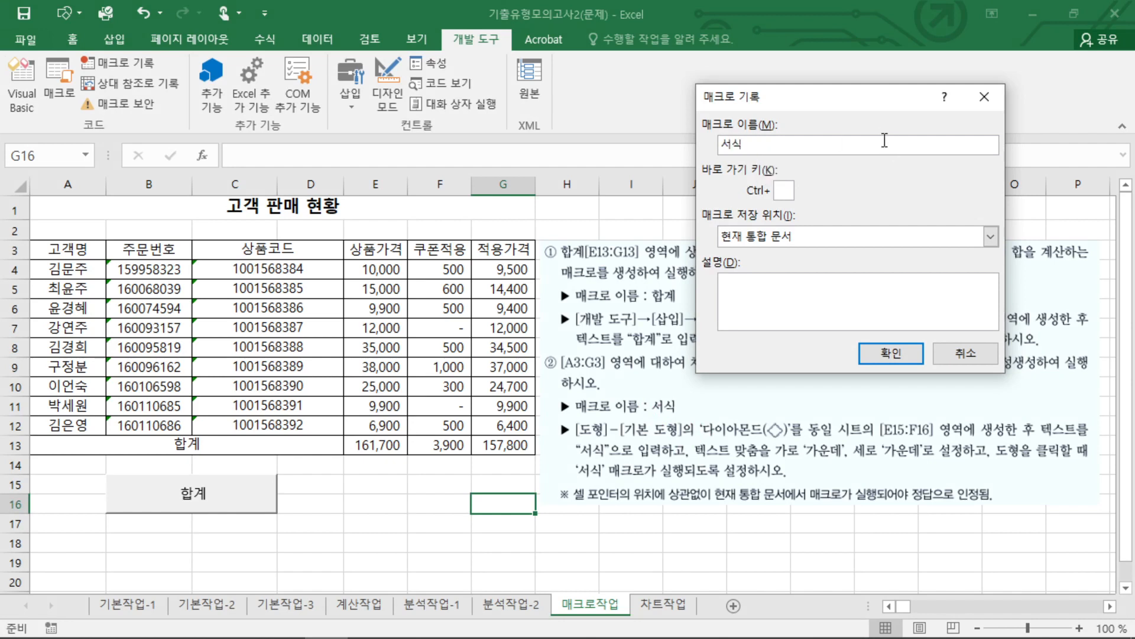
pyautogui.click(891, 353)
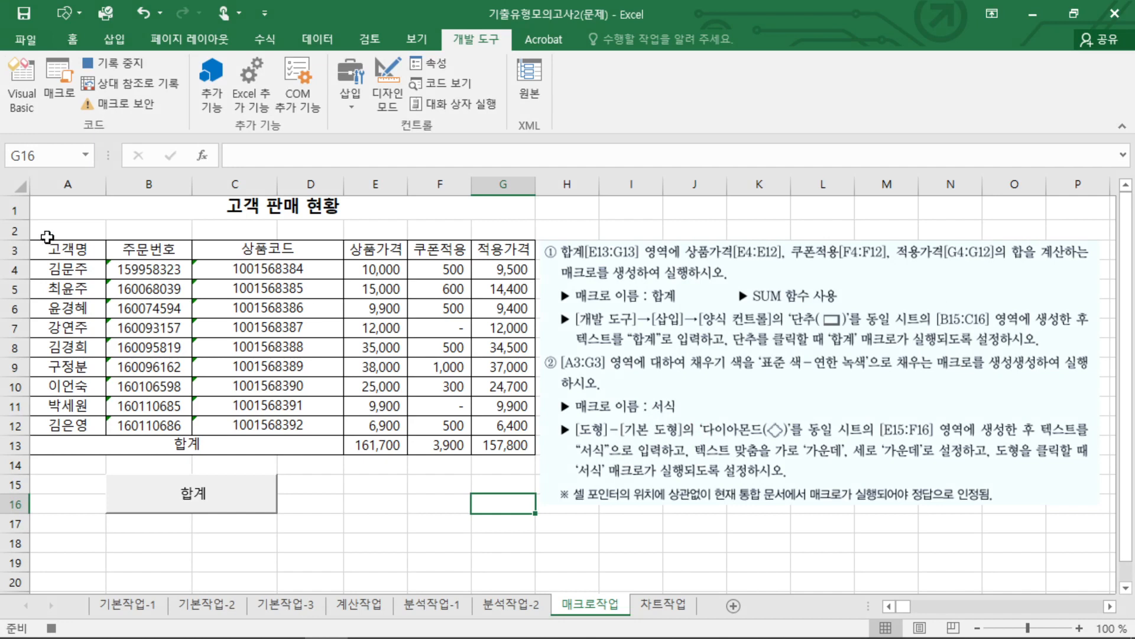
# Fill header cells A3:G3 with the standard color 연한 녹색 and deselect them.
pyautogui.moveTo(47, 248); pyautogui.dragTo(494, 252)
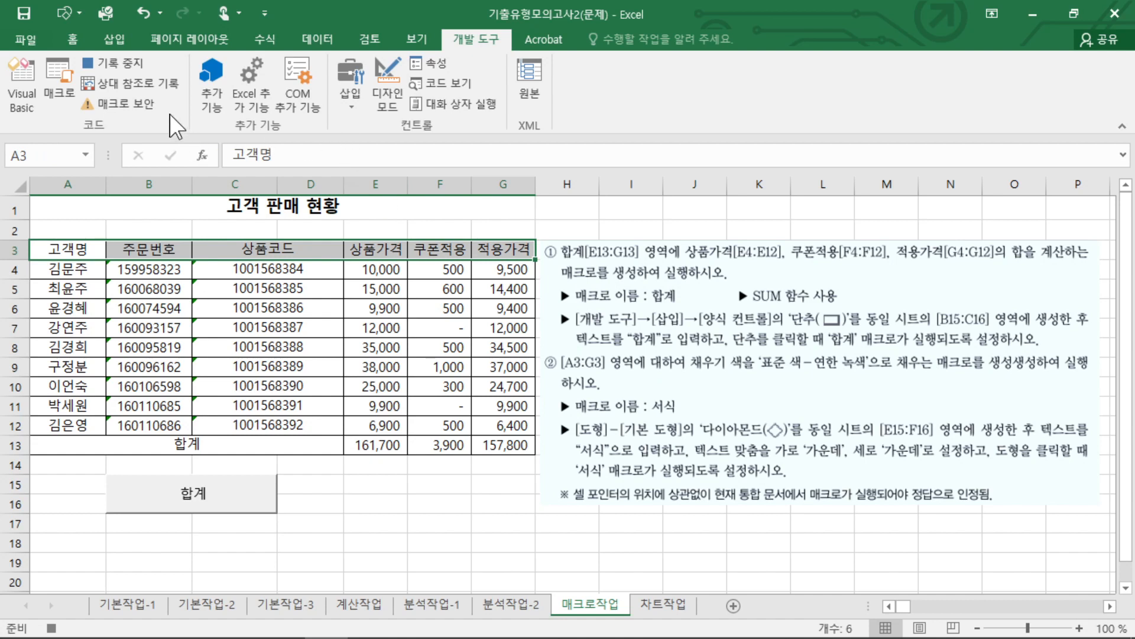
pyautogui.click(72, 39)
pyautogui.click(229, 98)
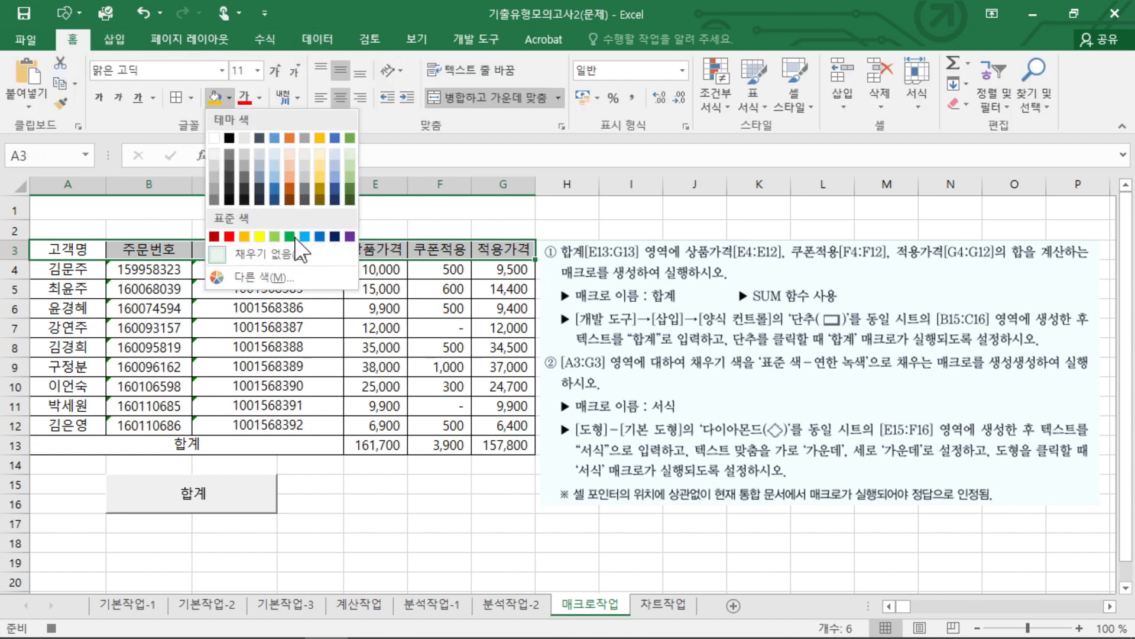
pyautogui.click(275, 237)
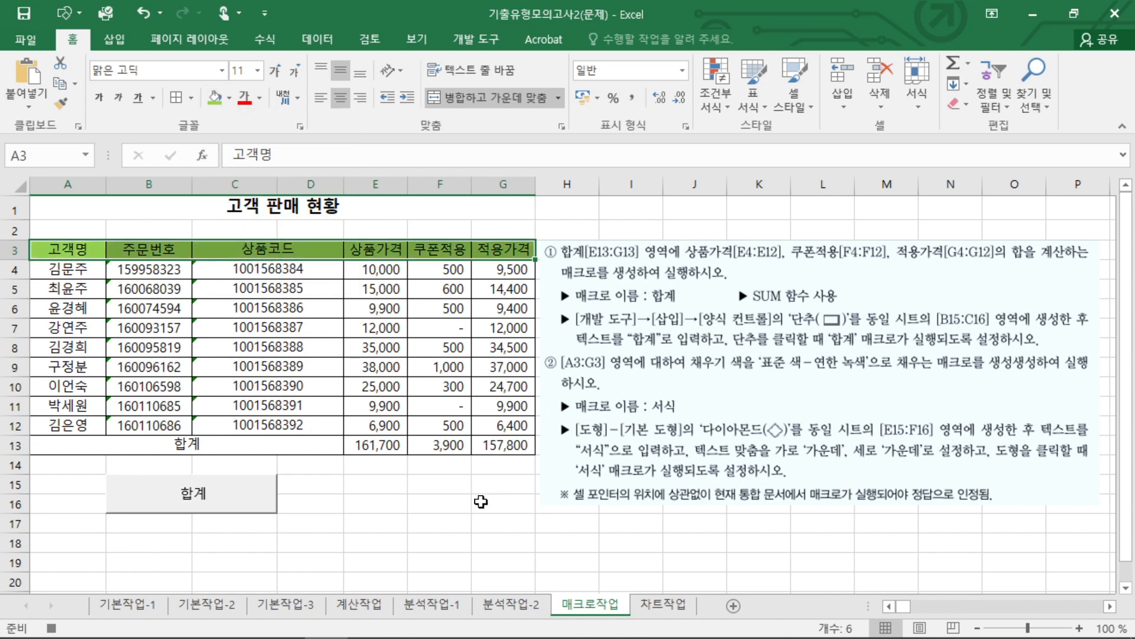
pyautogui.click(479, 502)
# Move the instruction picture up beside the table and draw a 다이아몬드 basic shape exactly over cells E15:F16.
pyautogui.moveTo(917, 449); pyautogui.dragTo(943, 406)
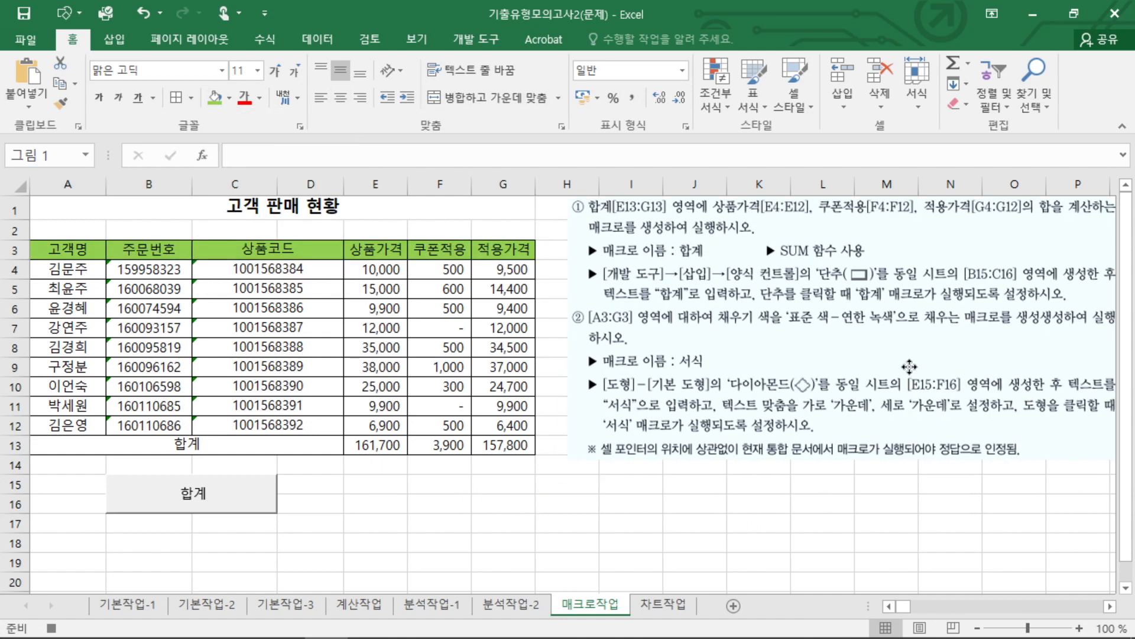
pyautogui.click(413, 517)
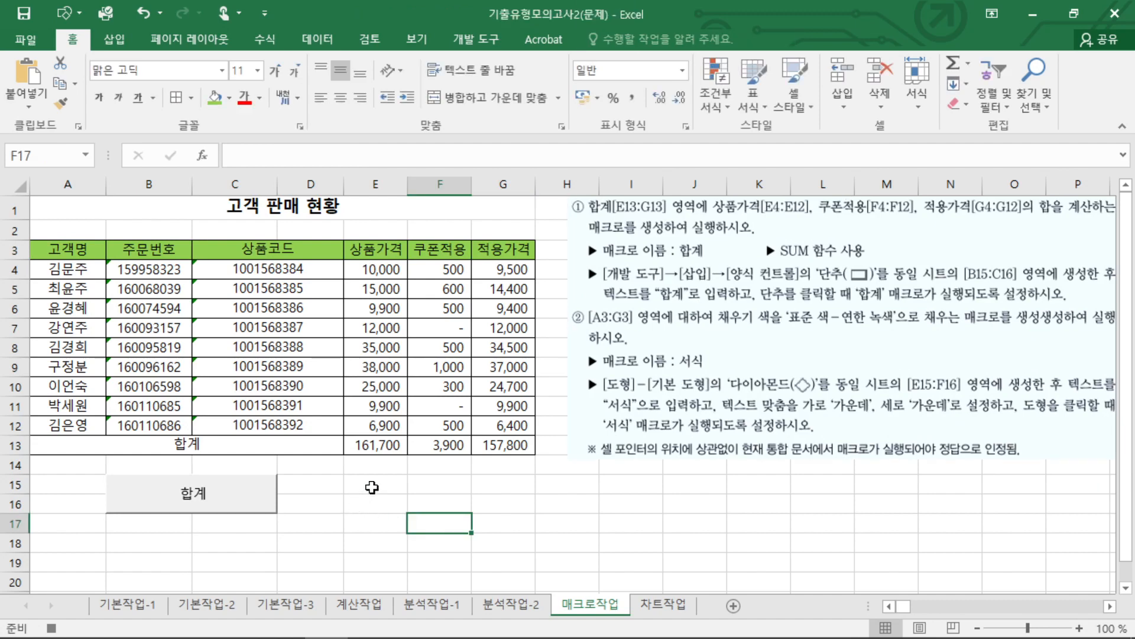
pyautogui.moveTo(373, 488); pyautogui.dragTo(441, 505)
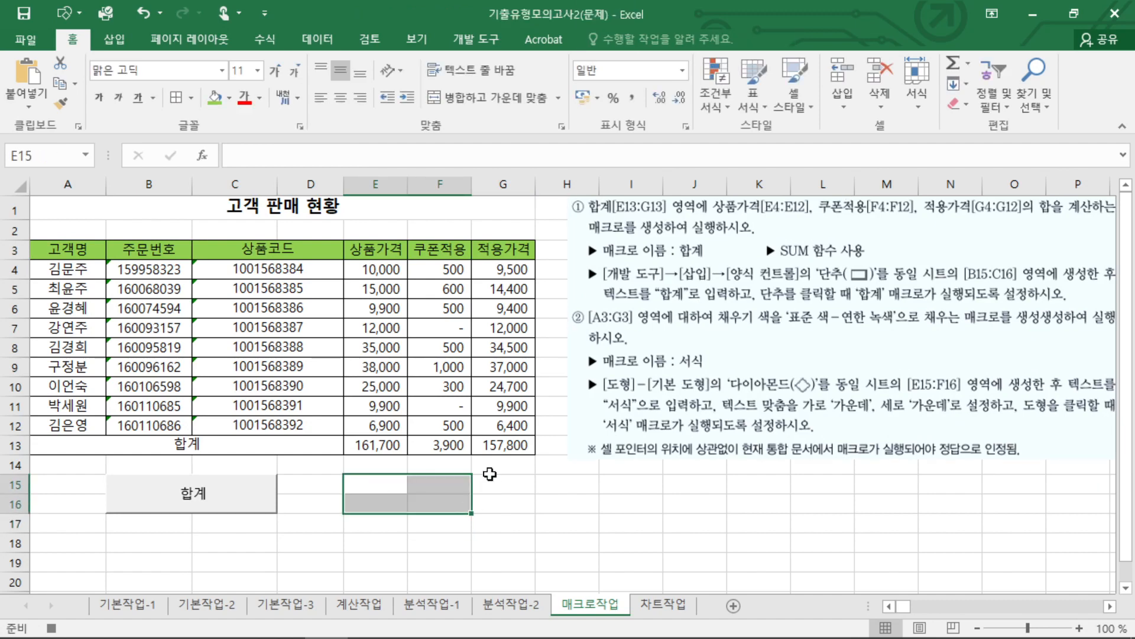
pyautogui.click(118, 39)
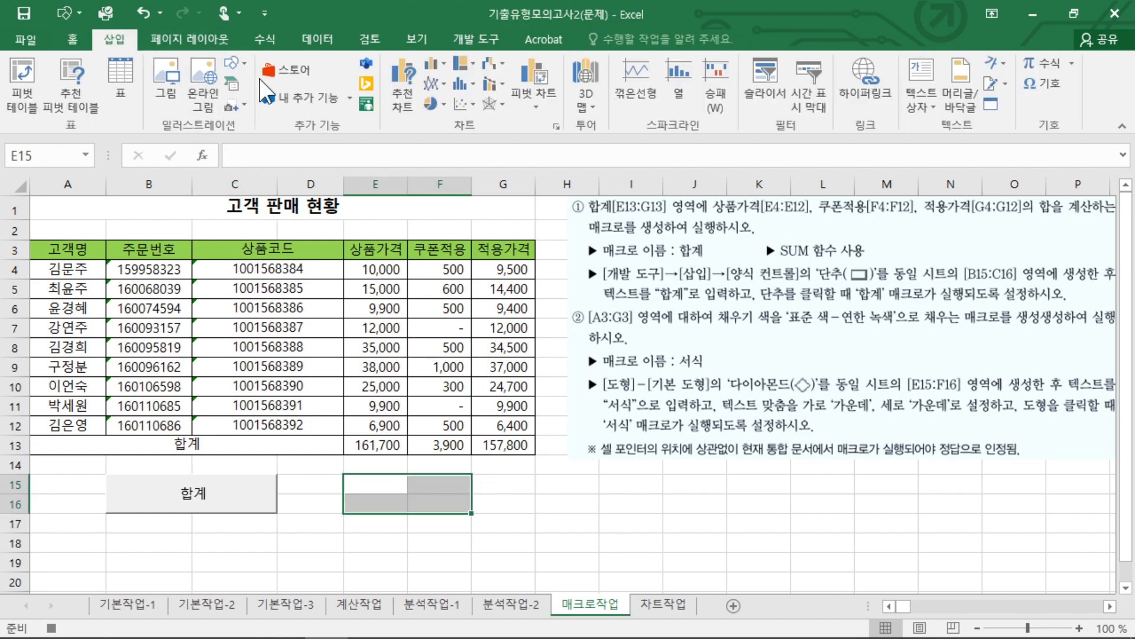
pyautogui.click(234, 64)
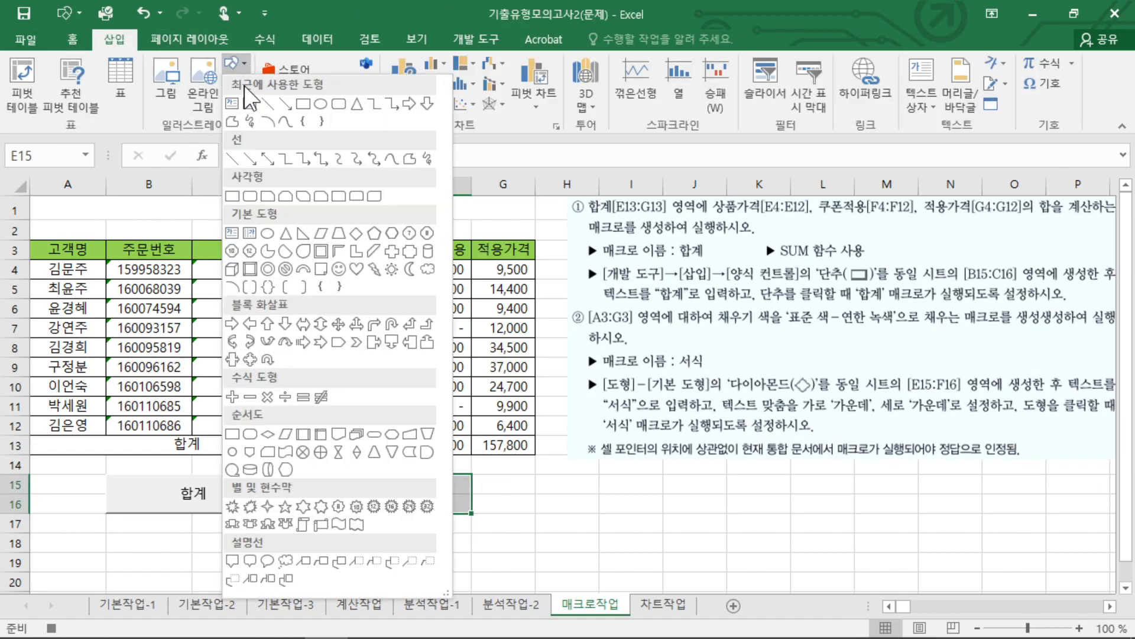
pyautogui.click(355, 235)
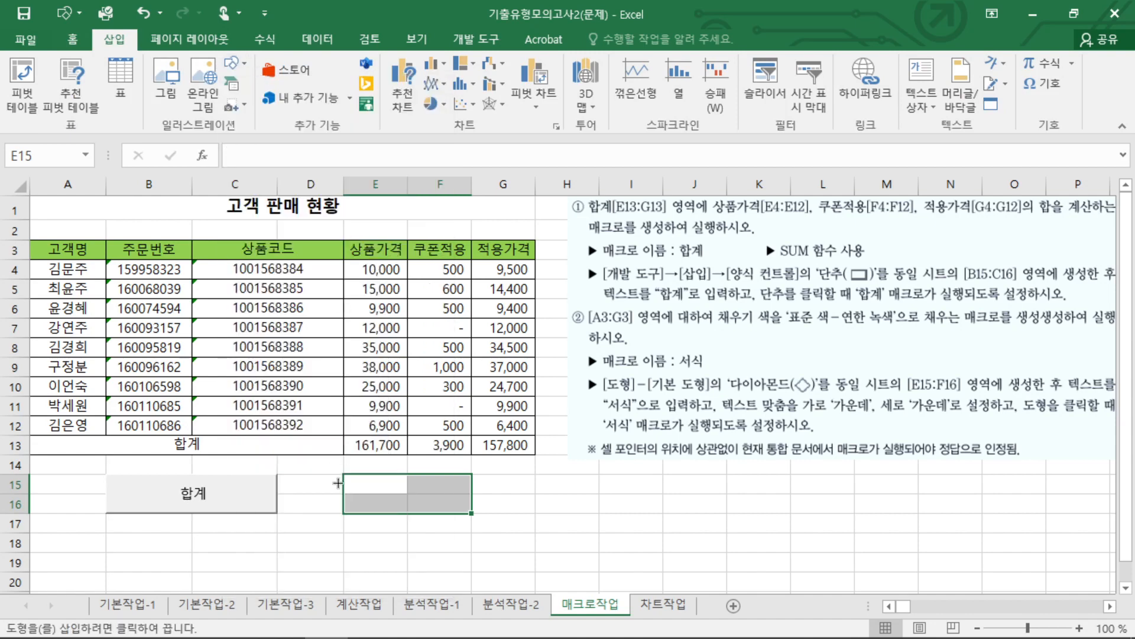
pyautogui.moveTo(346, 474); pyautogui.dragTo(471, 513)
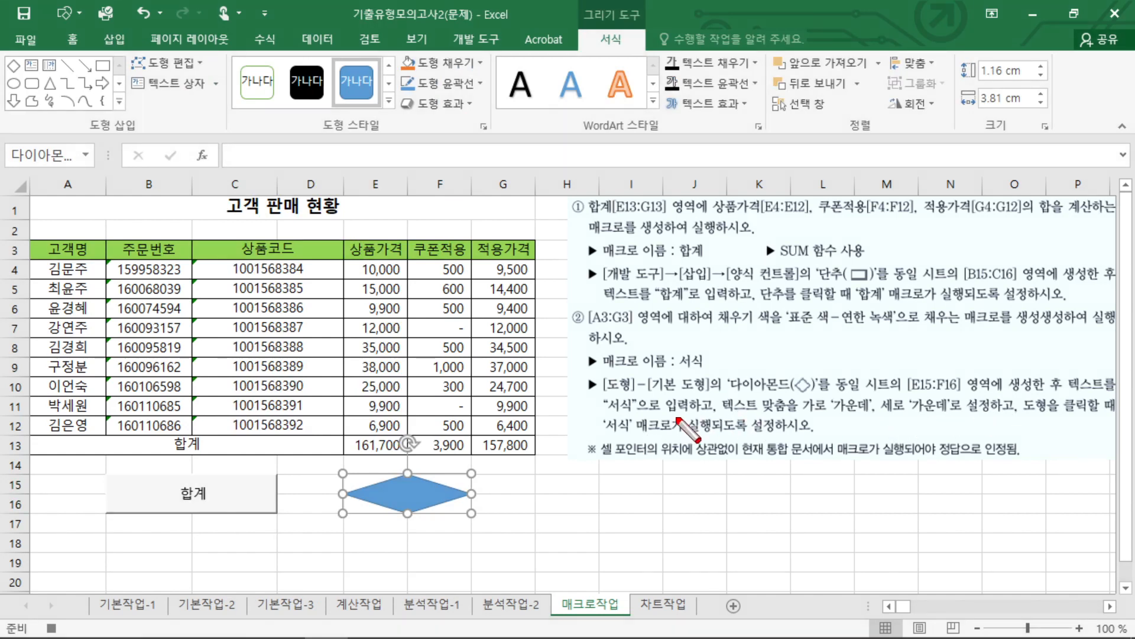
# Enter 서식 as the text of the diamond shape.
pyautogui.moveTo(611, 413); pyautogui.dragTo(717, 413)
pyautogui.press('Escape')
pyautogui.write('서식')
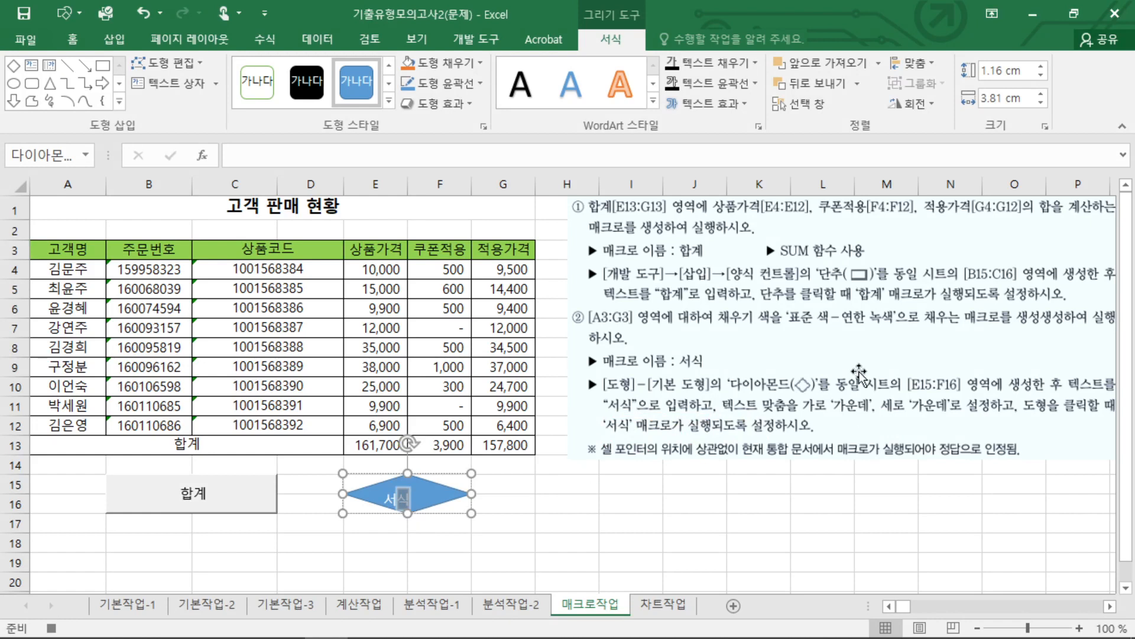
# Center the text 서식 both horizontally and vertically inside the diamond shape.
pyautogui.moveTo(735, 417)
pyautogui.mouseDown()
pyautogui.moveTo(874, 417)
pyautogui.moveTo(737, 396)
pyautogui.mouseUp()
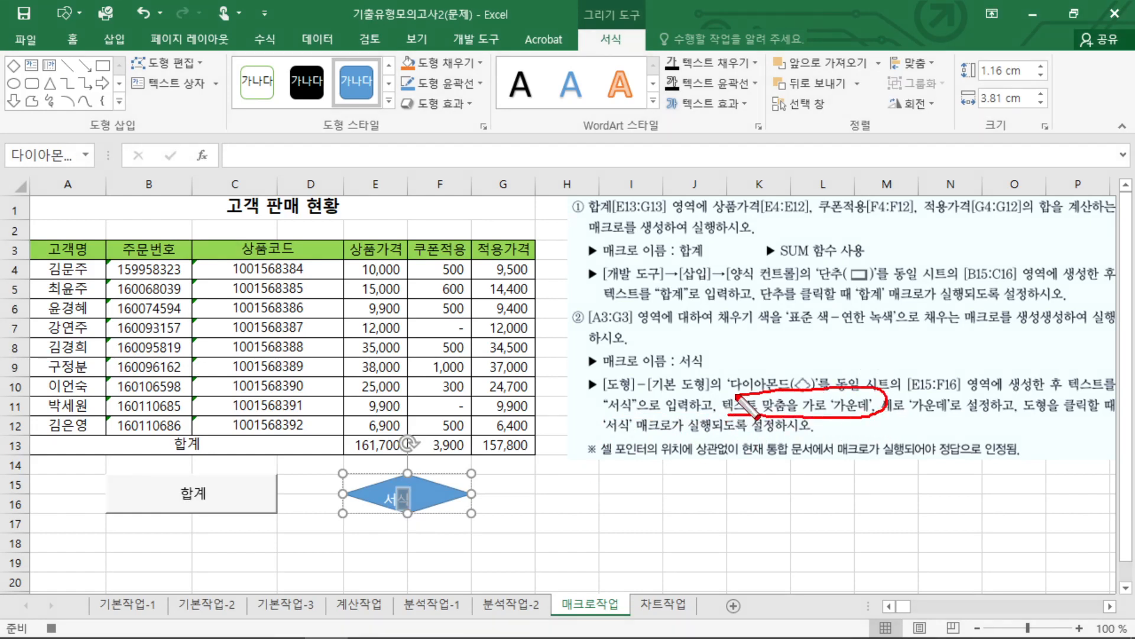
pyautogui.press('Escape')
pyautogui.click(72, 39)
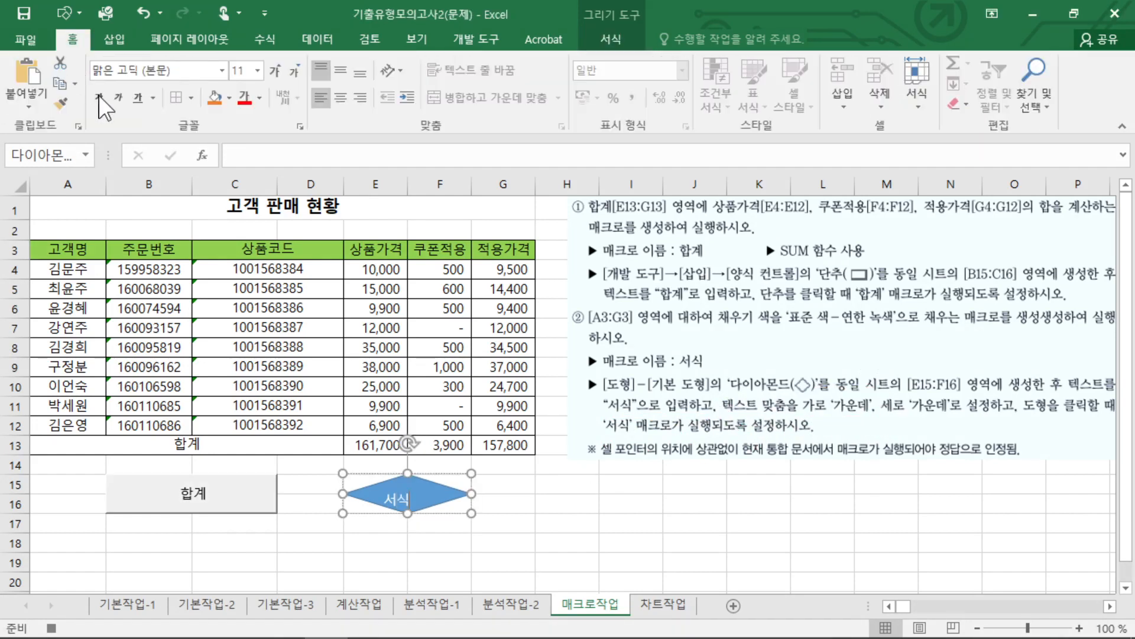
pyautogui.click(340, 97)
pyautogui.click(340, 70)
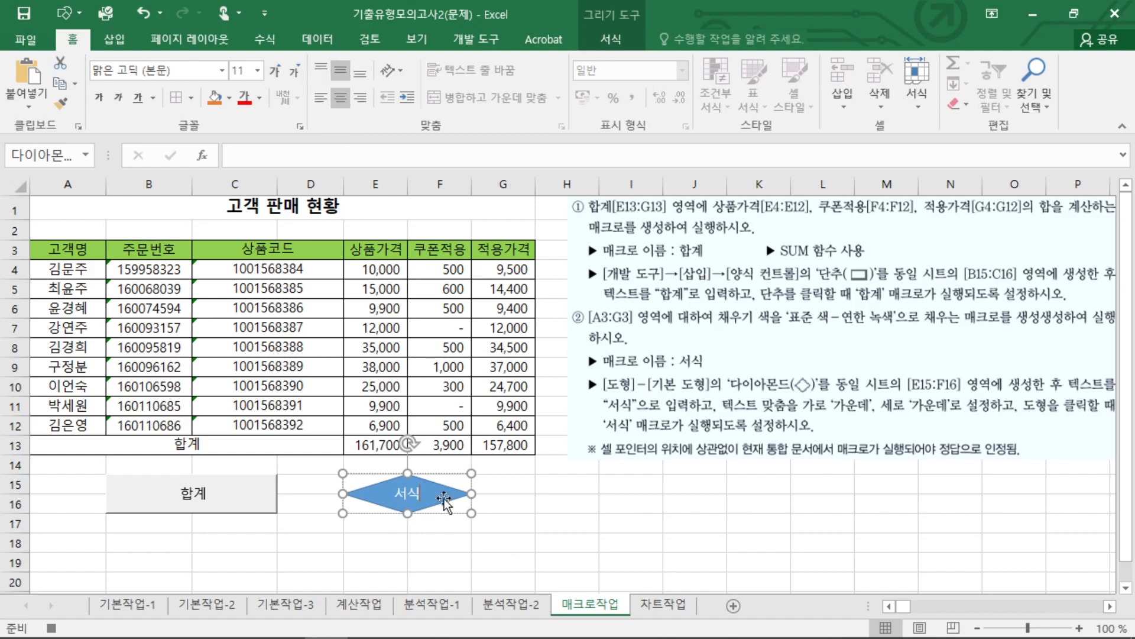
# Assign the 서식 macro to the diamond shape over cells E15:F16 and deselect the shape.
pyautogui.click(561, 511)
pyautogui.click(428, 492)
pyautogui.rightClick(445, 492)
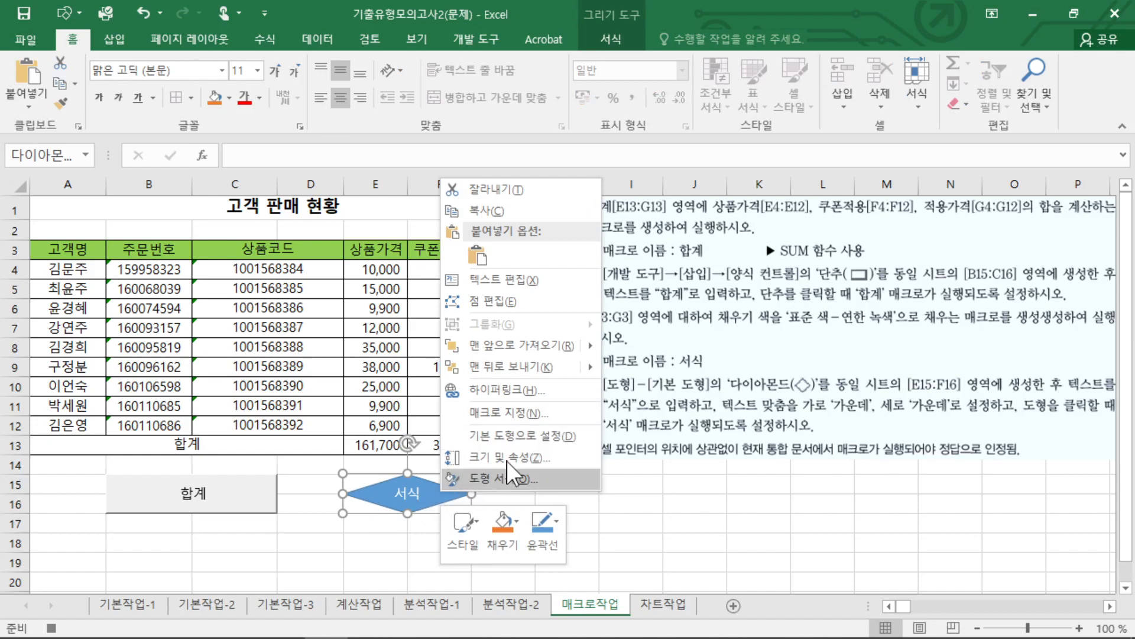
pyautogui.click(538, 413)
pyautogui.click(367, 300)
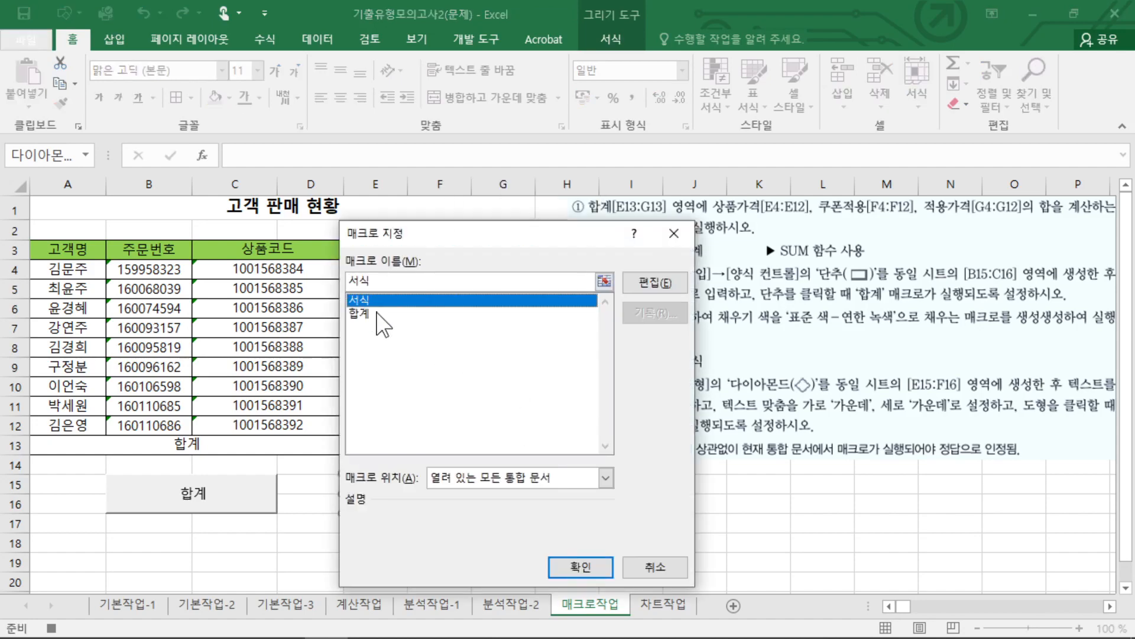
pyautogui.click(579, 566)
pyautogui.click(631, 503)
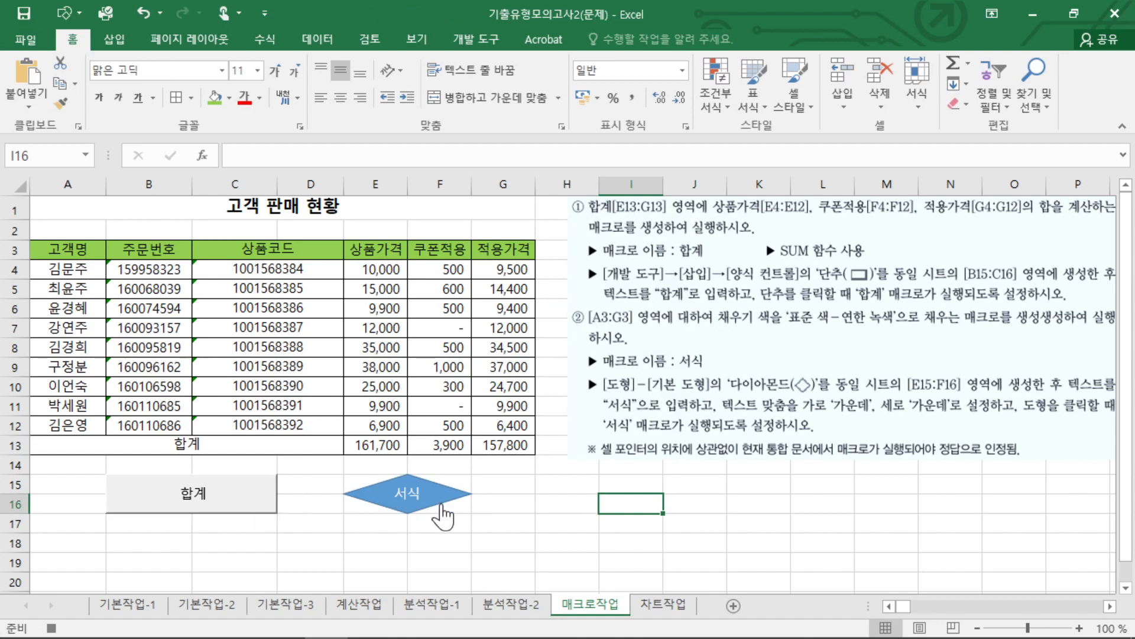
pyautogui.click(583, 524)
# Delete the instruction picture from the 매크로작업 sheet.
pyautogui.click(702, 452)
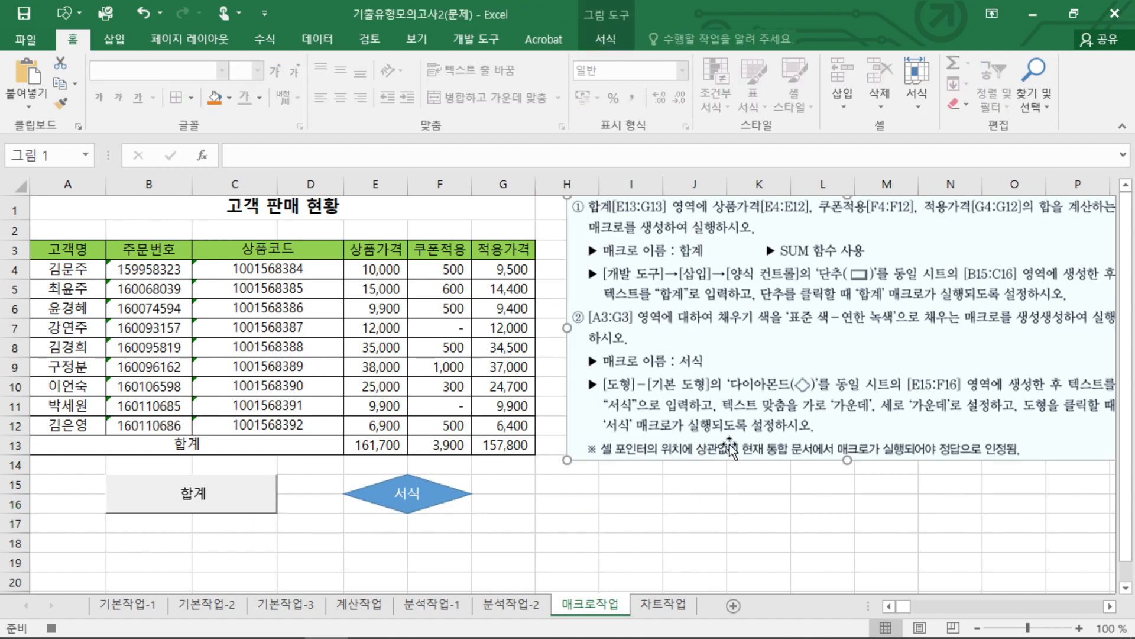
pyautogui.press('Delete')
pyautogui.click(675, 524)
pyautogui.click(663, 489)
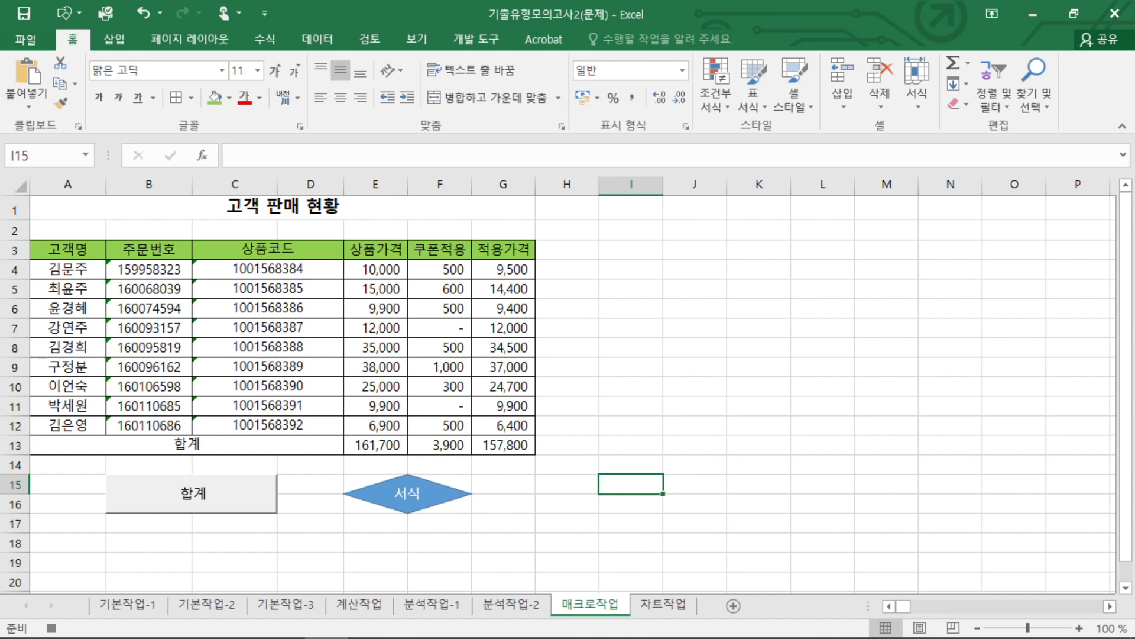
# Switch to the 차트작업 sheet and paste the chart instruction picture beside the chart.
pyautogui.hotkey('ctrl', 'pagedown')
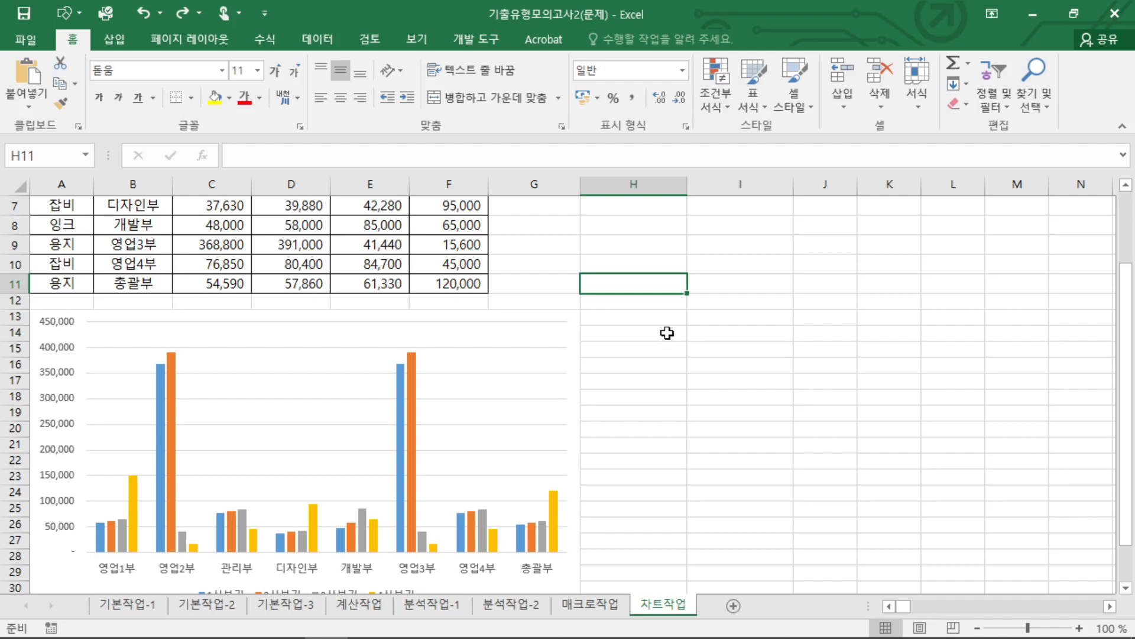
pyautogui.hotkey('ctrl', 'v')
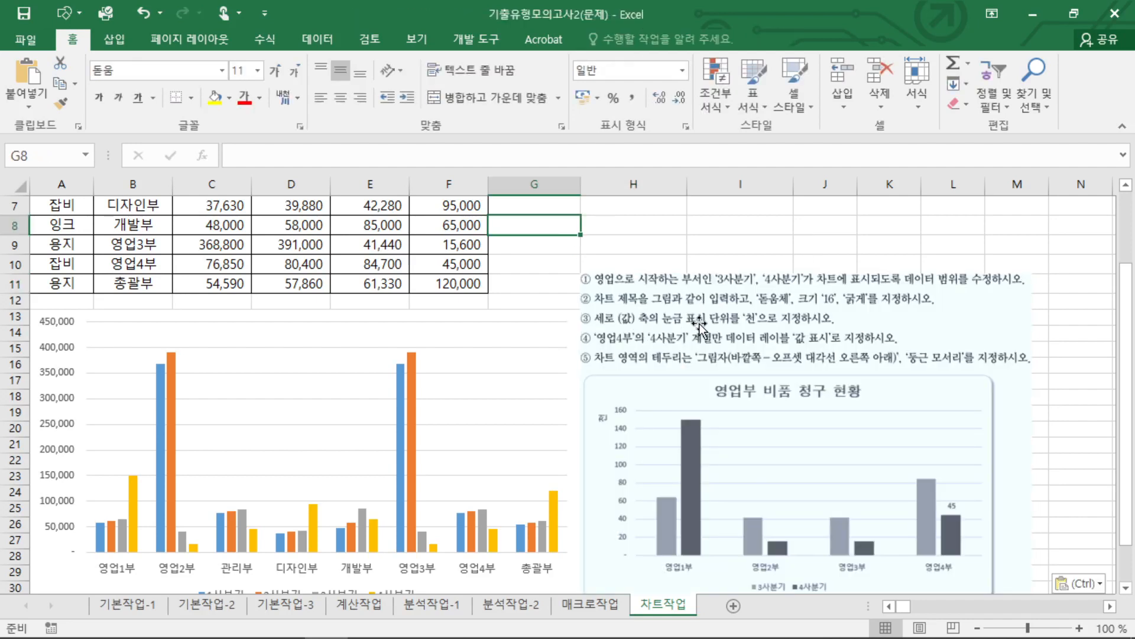
pyautogui.moveTo(594, 297)
pyautogui.mouseDown()
pyautogui.moveTo(729, 289)
pyautogui.moveTo(787, 265)
pyautogui.moveTo(767, 272)
pyautogui.mouseUp()
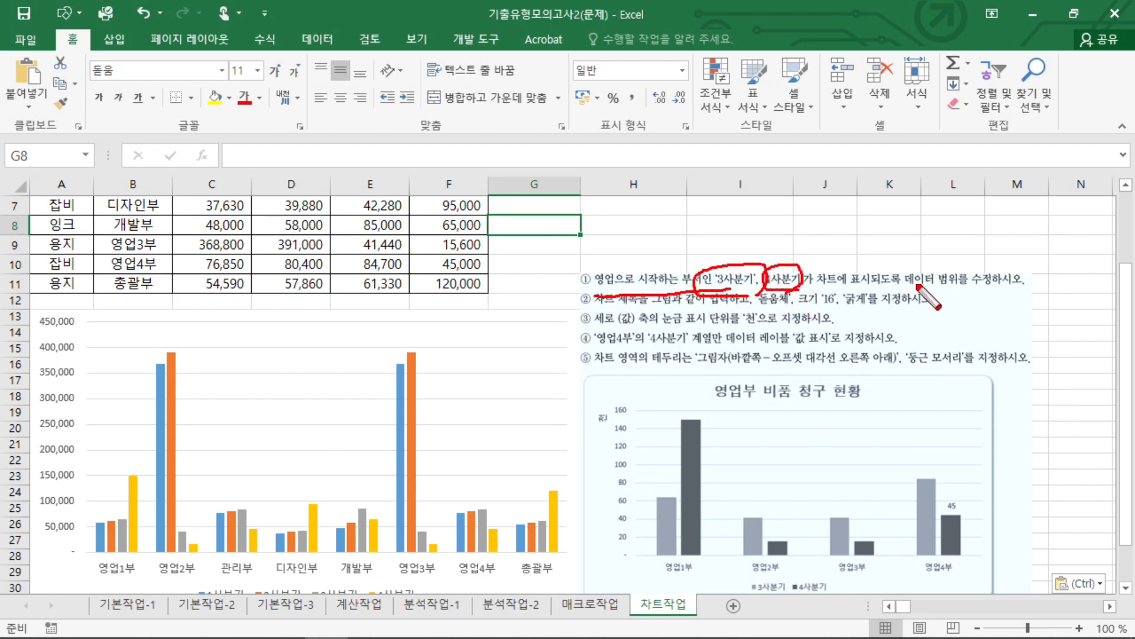
pyautogui.press('Escape')
# Select the chart and examine its source range for quarters and departments that the first instruction excludes.
pyautogui.scroll(2, 590, 275)
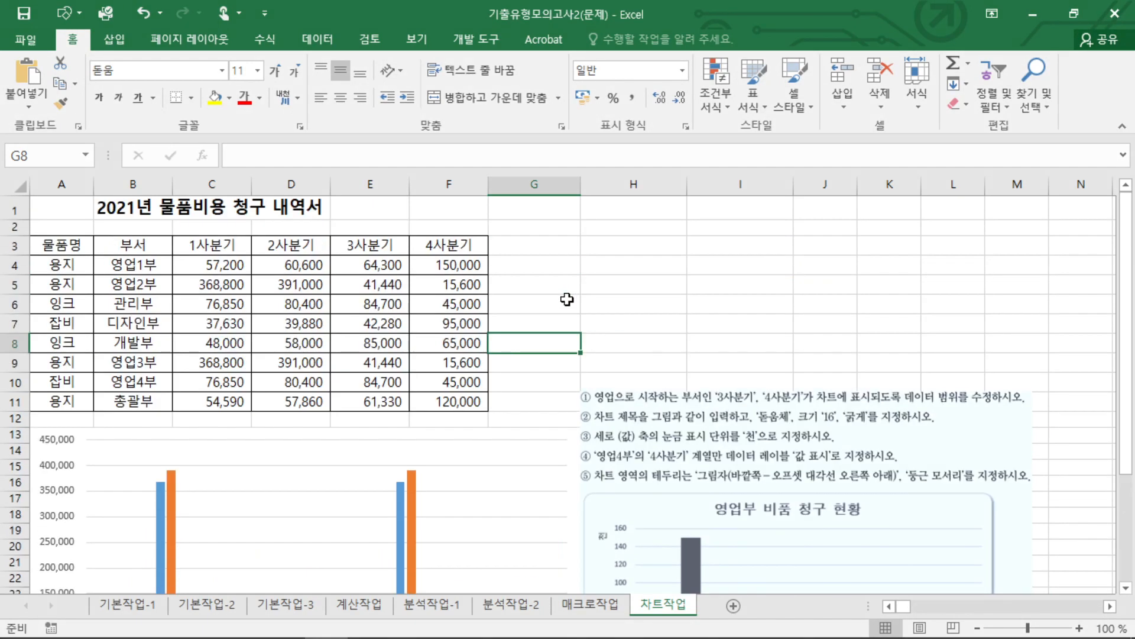
pyautogui.scroll(-3, 507, 433)
pyautogui.click(578, 527)
pyautogui.scroll(3, 578, 527)
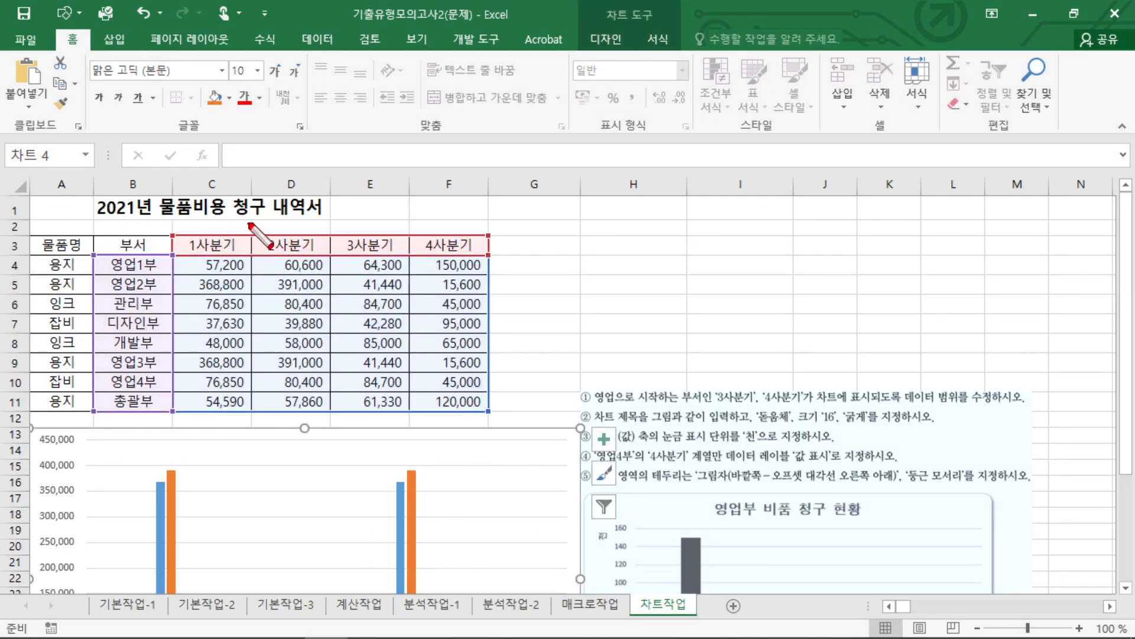
pyautogui.moveTo(249, 224); pyautogui.dragTo(233, 251)
pyautogui.moveTo(226, 224); pyautogui.dragTo(260, 269)
pyautogui.moveTo(294, 232); pyautogui.dragTo(278, 264)
pyautogui.moveTo(279, 240); pyautogui.dragTo(284, 244)
pyautogui.moveTo(139, 298); pyautogui.dragTo(153, 423)
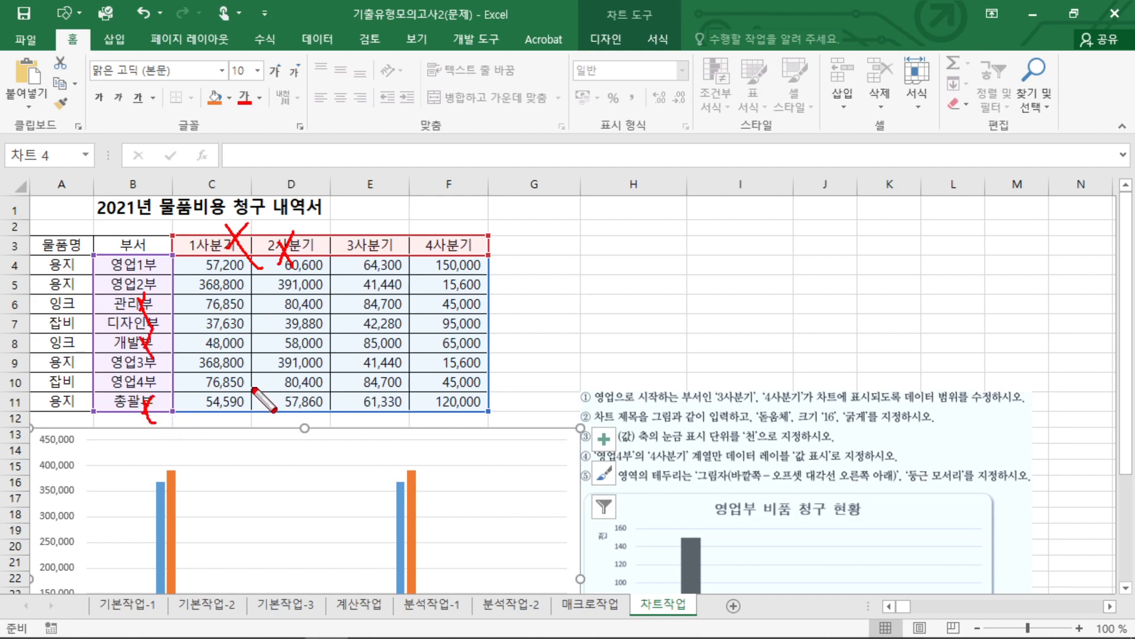
pyautogui.press('Escape')
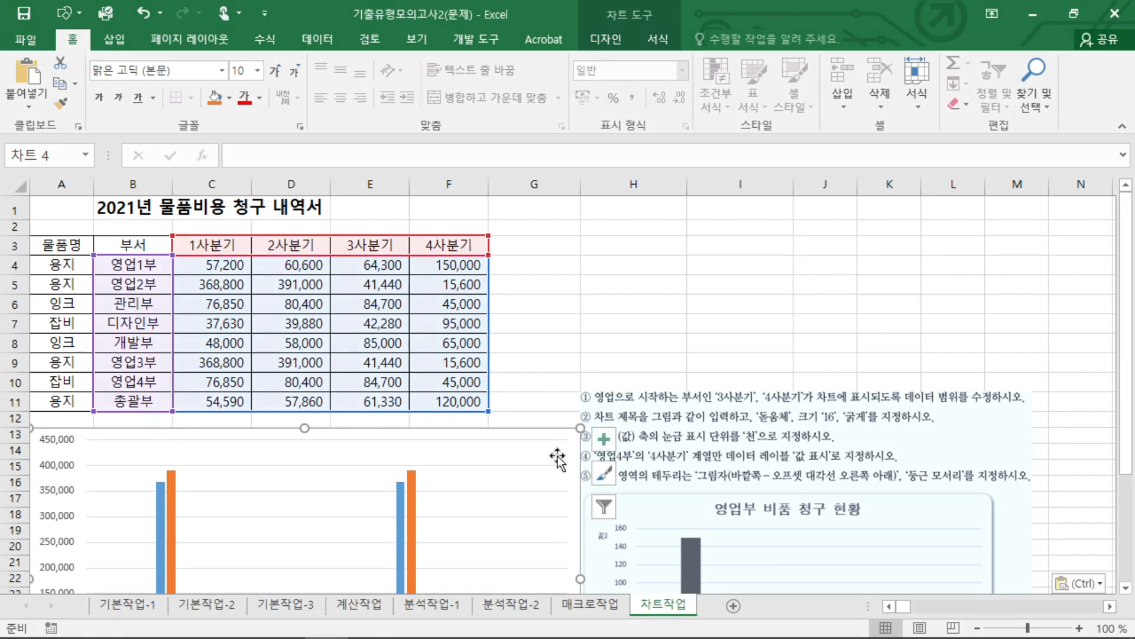
# Remove the 1사분기 and 2사분기 series from the chart's data source.
pyautogui.click(607, 34)
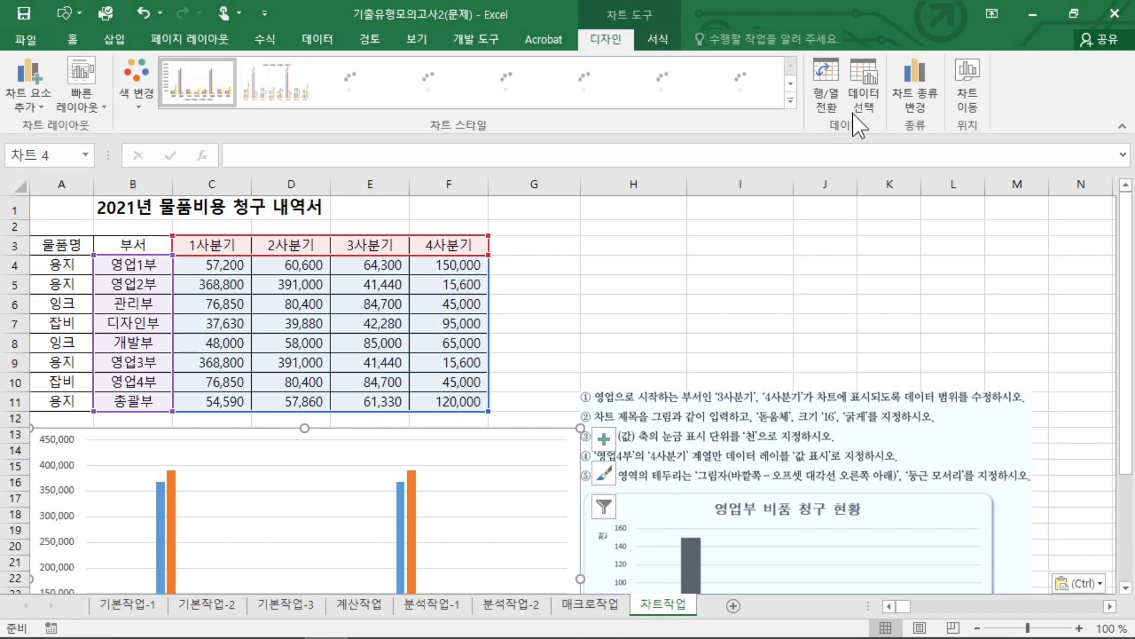
pyautogui.click(865, 98)
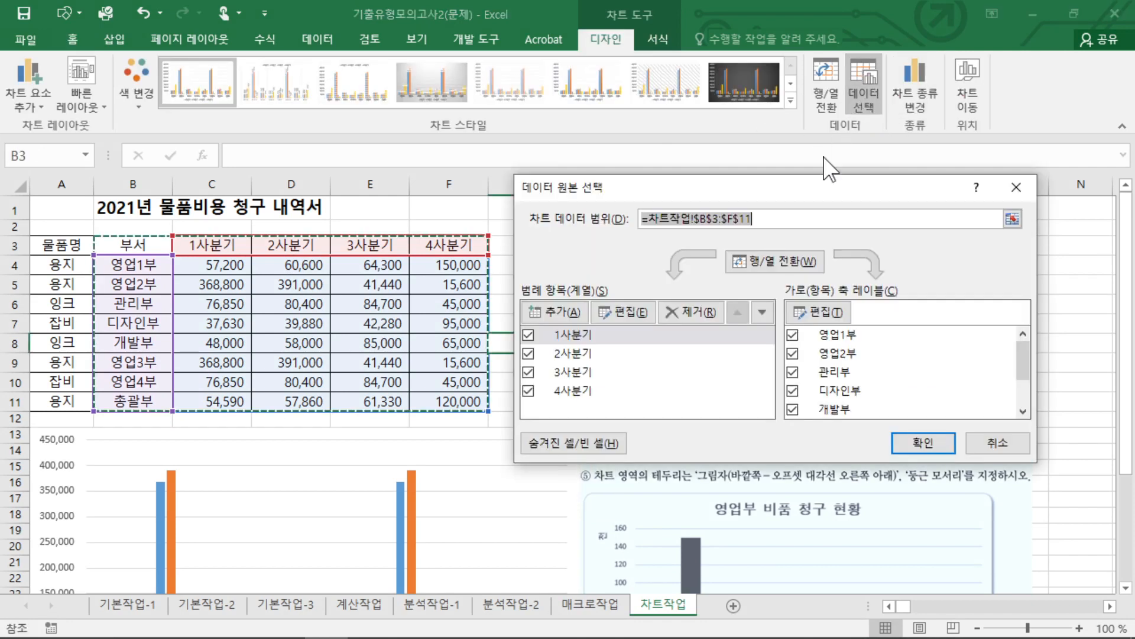
pyautogui.click(578, 335)
pyautogui.click(693, 310)
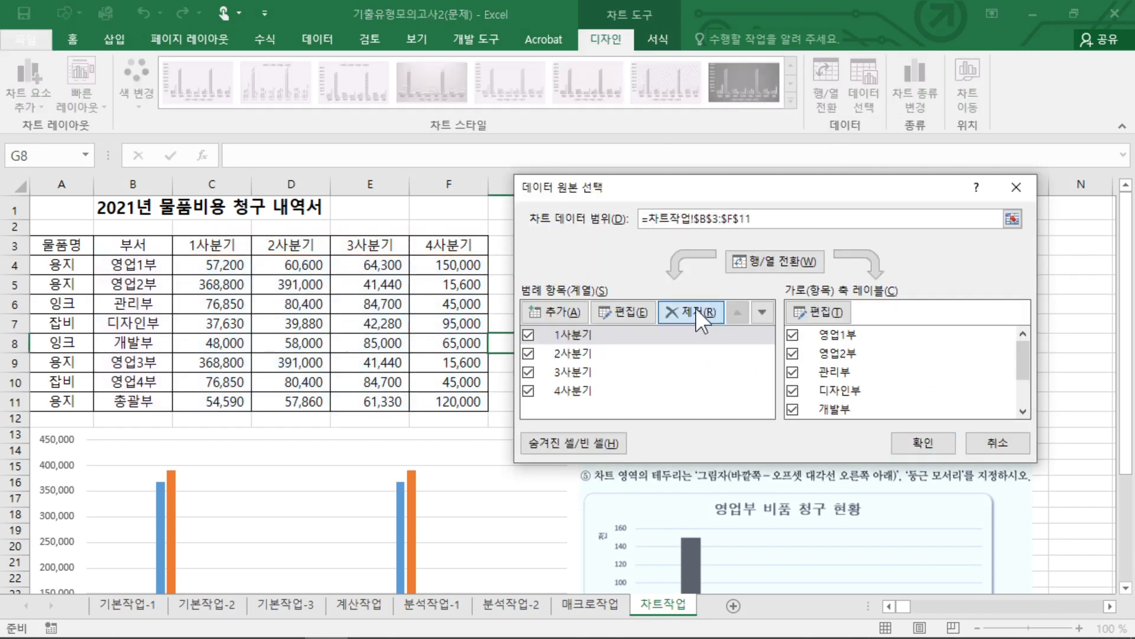
pyautogui.click(686, 314)
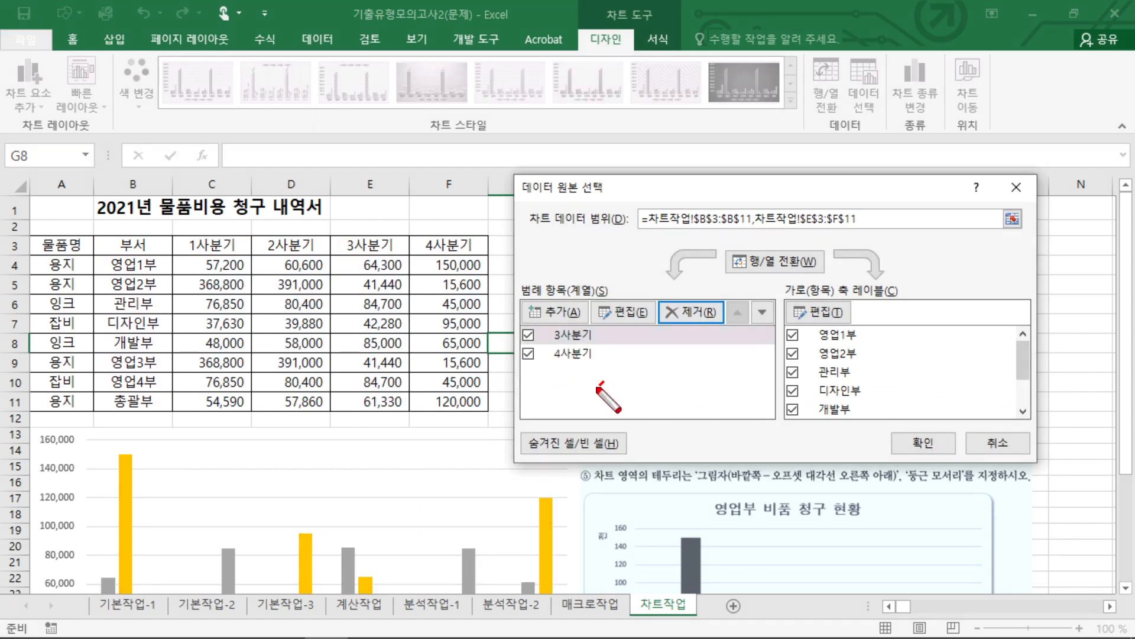
pyautogui.moveTo(591, 333)
pyautogui.mouseDown()
pyautogui.moveTo(542, 373)
pyautogui.moveTo(603, 383)
pyautogui.mouseUp()
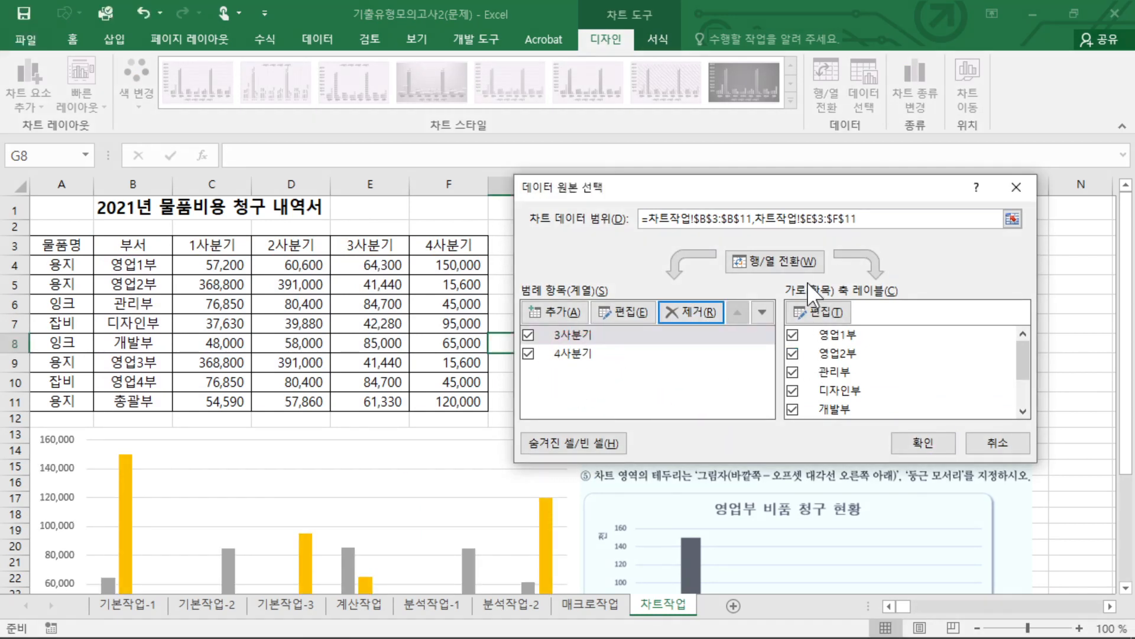
# Switch the chart's rows and columns and remove the 관리부, 개발부, 디자인부 and 총괄부 series.
pyautogui.click(763, 262)
pyautogui.click(568, 372)
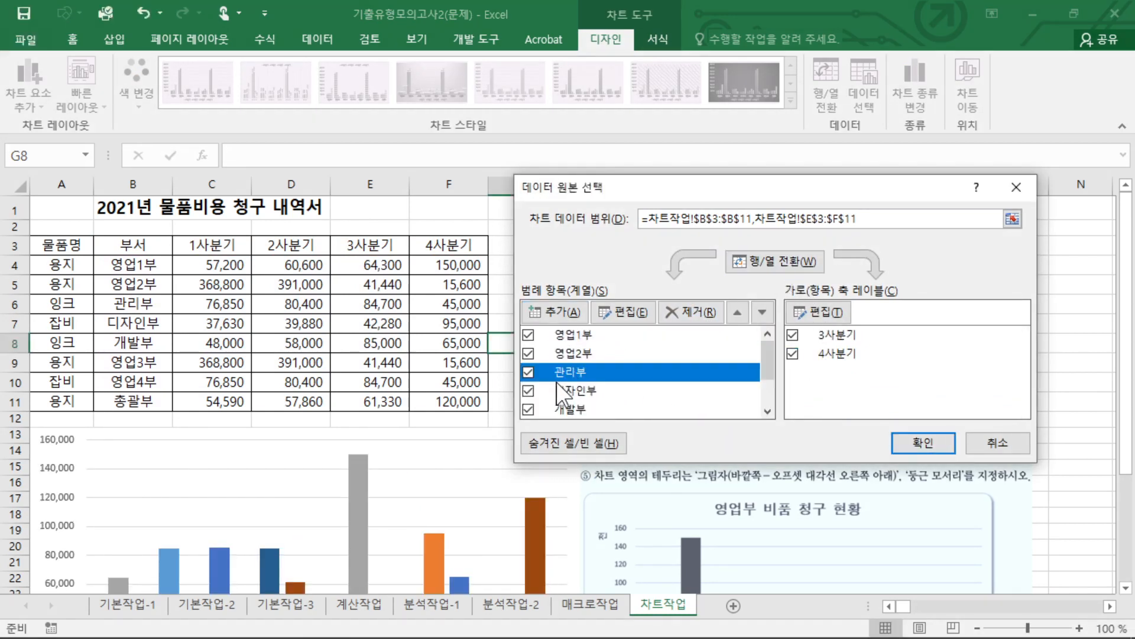
pyautogui.click(691, 312)
pyautogui.click(598, 392)
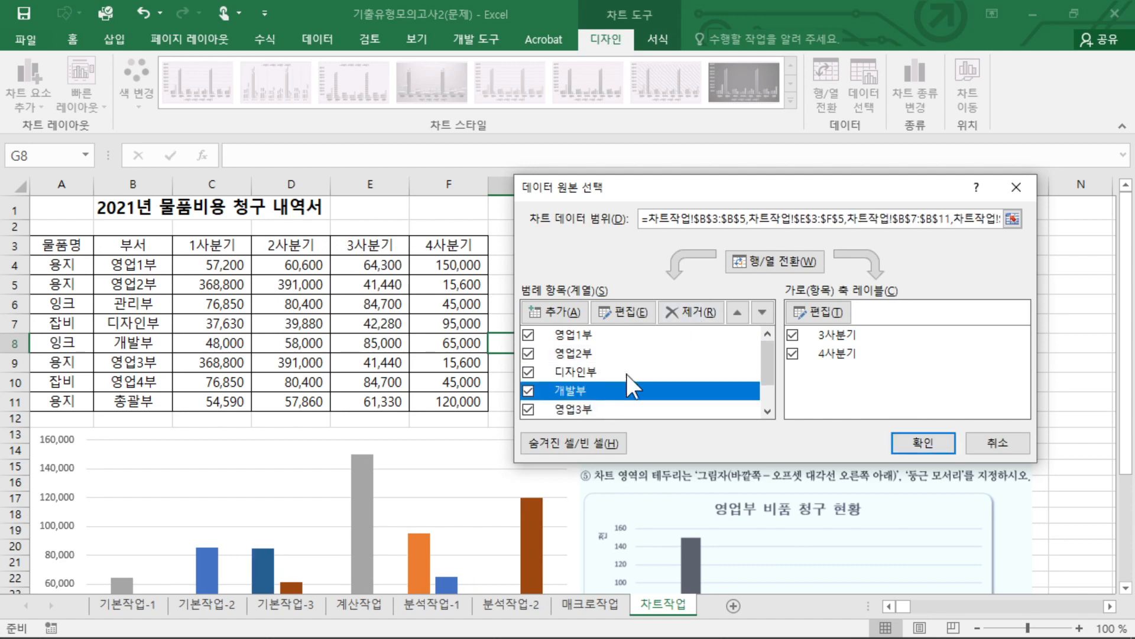
pyautogui.click(689, 311)
pyautogui.click(582, 371)
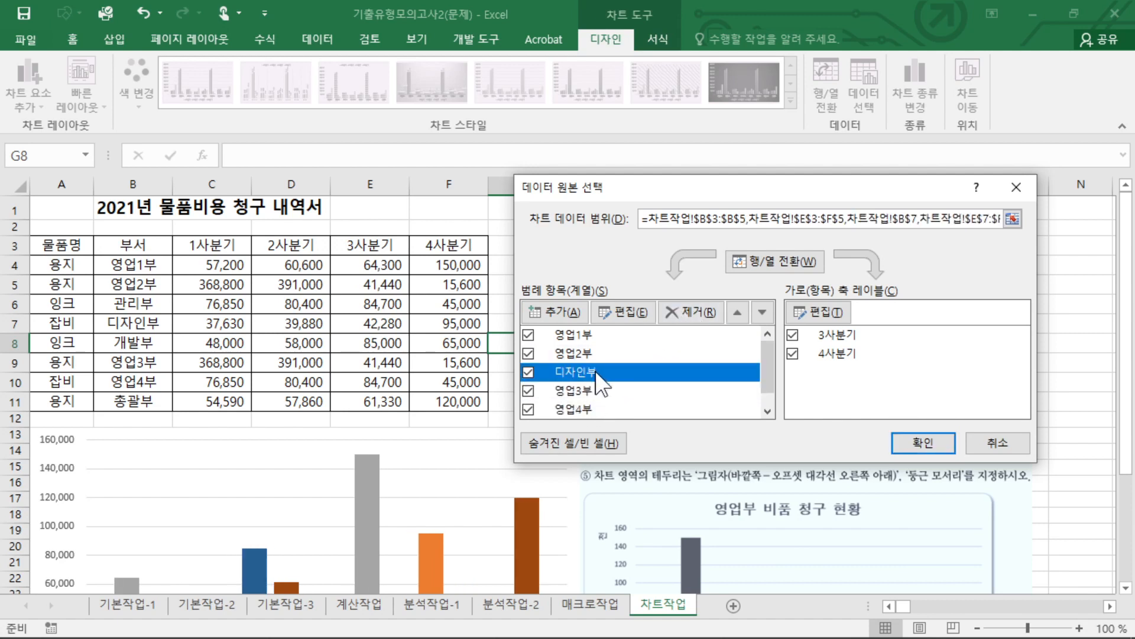
pyautogui.click(691, 312)
pyautogui.click(615, 409)
pyautogui.click(691, 311)
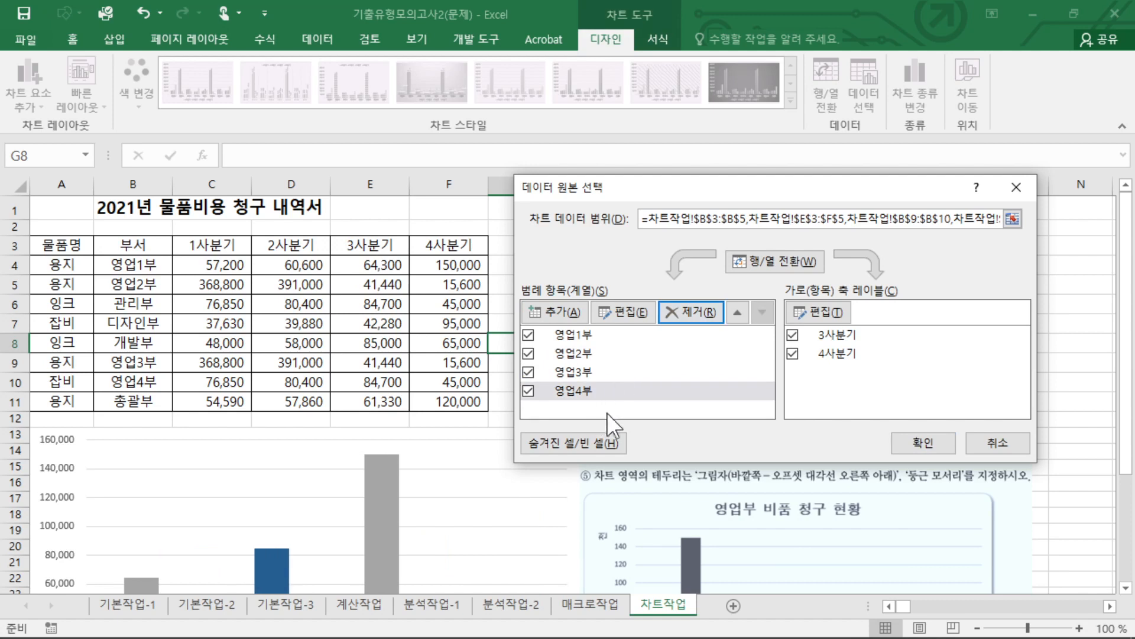
# Switch the rows and columns back so the quarters are the series, and apply the chart's data source.
pyautogui.moveTo(601, 417)
pyautogui.mouseDown()
pyautogui.moveTo(510, 405)
pyautogui.moveTo(563, 312)
pyautogui.moveTo(564, 413)
pyautogui.mouseUp()
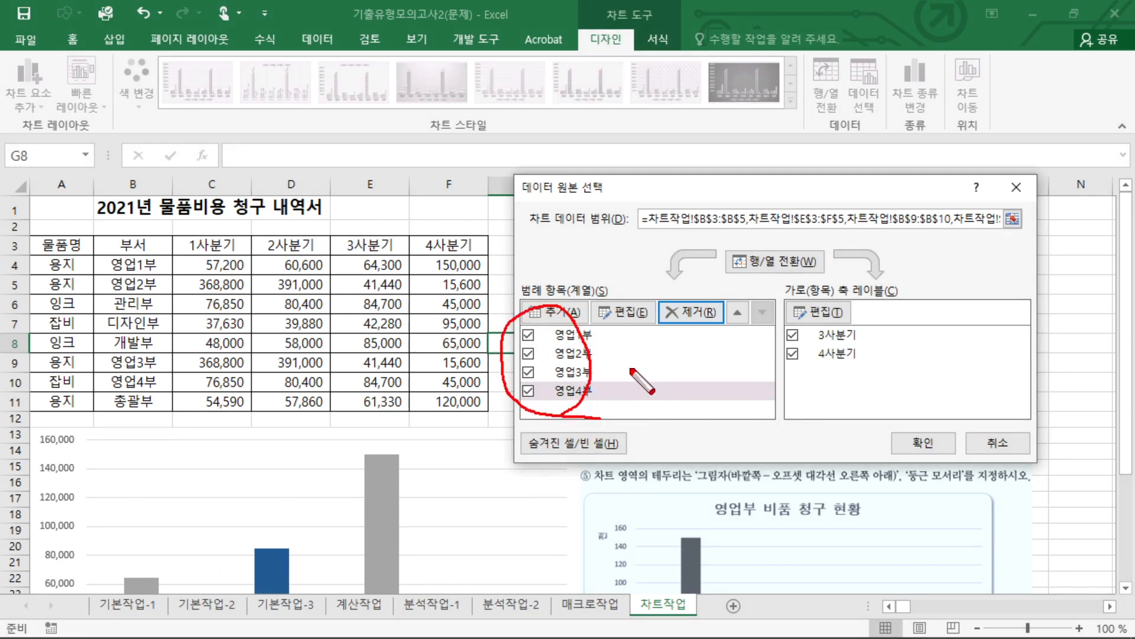
pyautogui.press('Escape')
pyautogui.click(772, 263)
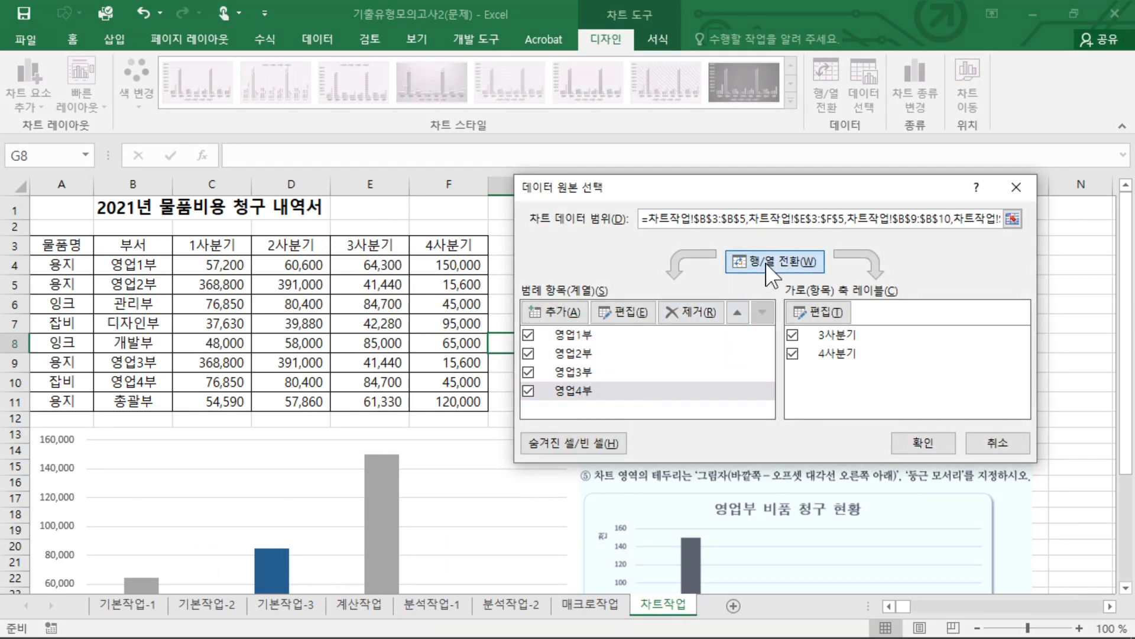
pyautogui.click(925, 428)
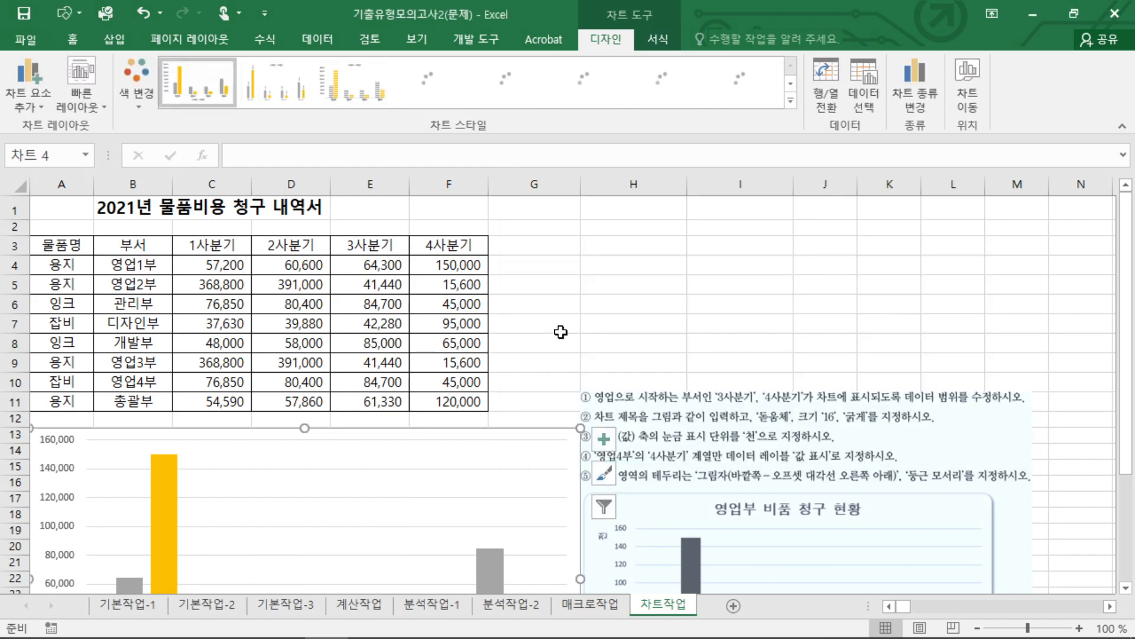
# Move the instruction picture slightly away from the chart, deselect it and review the chart title instruction.
pyautogui.scroll(-3, 592, 355)
pyautogui.moveTo(692, 332); pyautogui.dragTo(710, 362)
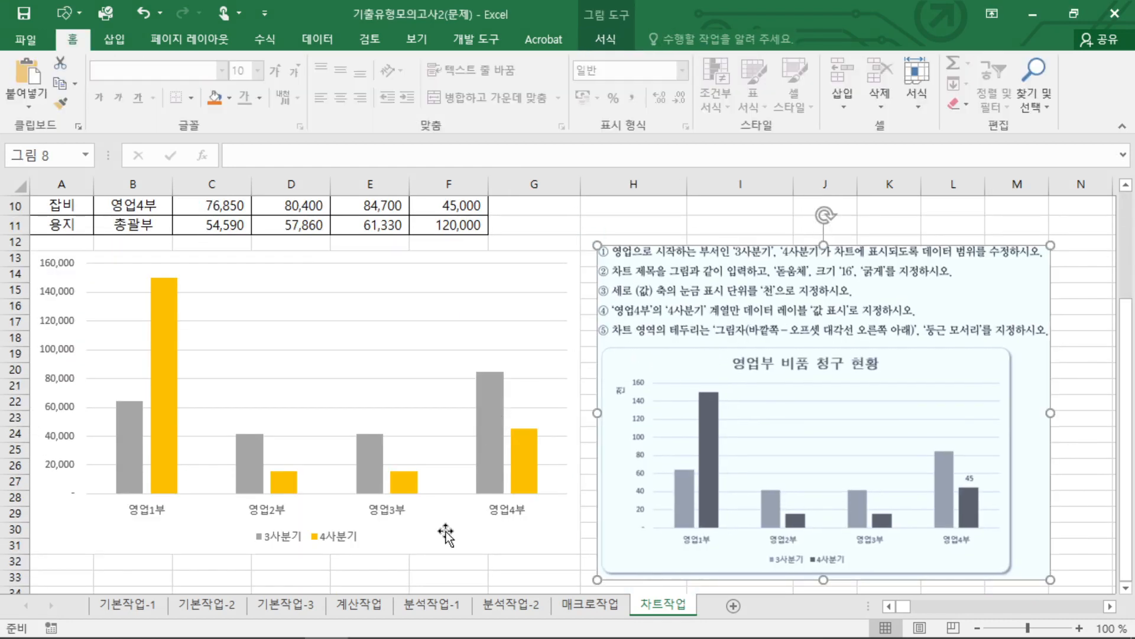
pyautogui.moveTo(473, 575); pyautogui.dragTo(469, 562)
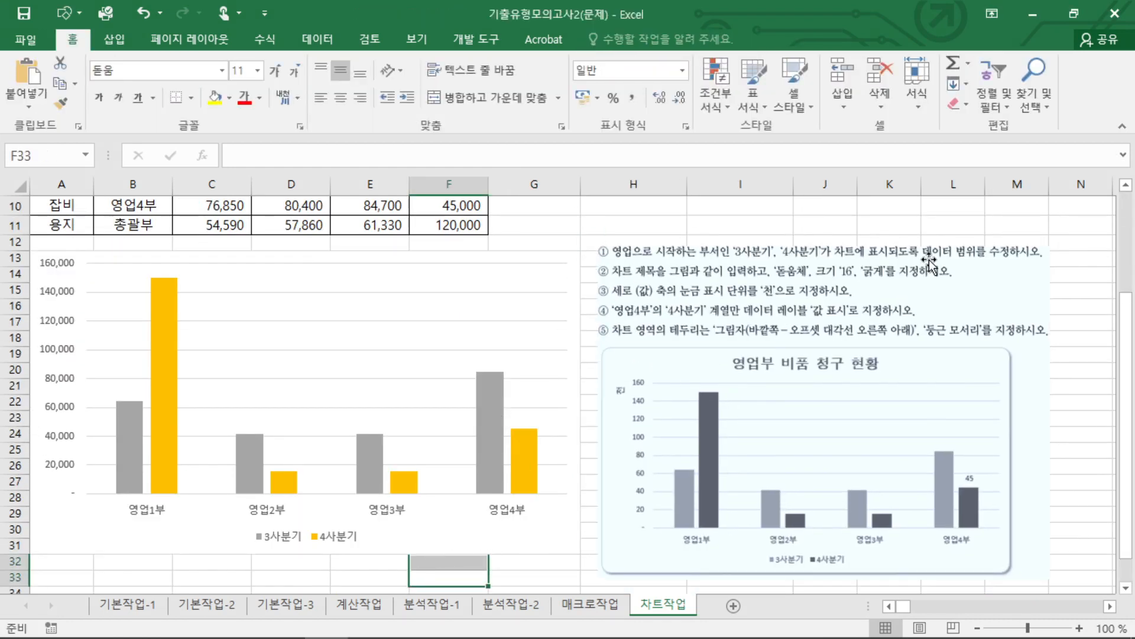
pyautogui.moveTo(656, 271)
pyautogui.mouseDown()
pyautogui.moveTo(612, 283)
pyautogui.moveTo(671, 267)
pyautogui.mouseUp()
pyautogui.moveTo(785, 280); pyautogui.dragTo(860, 274)
pyautogui.press('Escape')
# Add a chart title to the column chart with the 차트 위 placement.
pyautogui.click(576, 273)
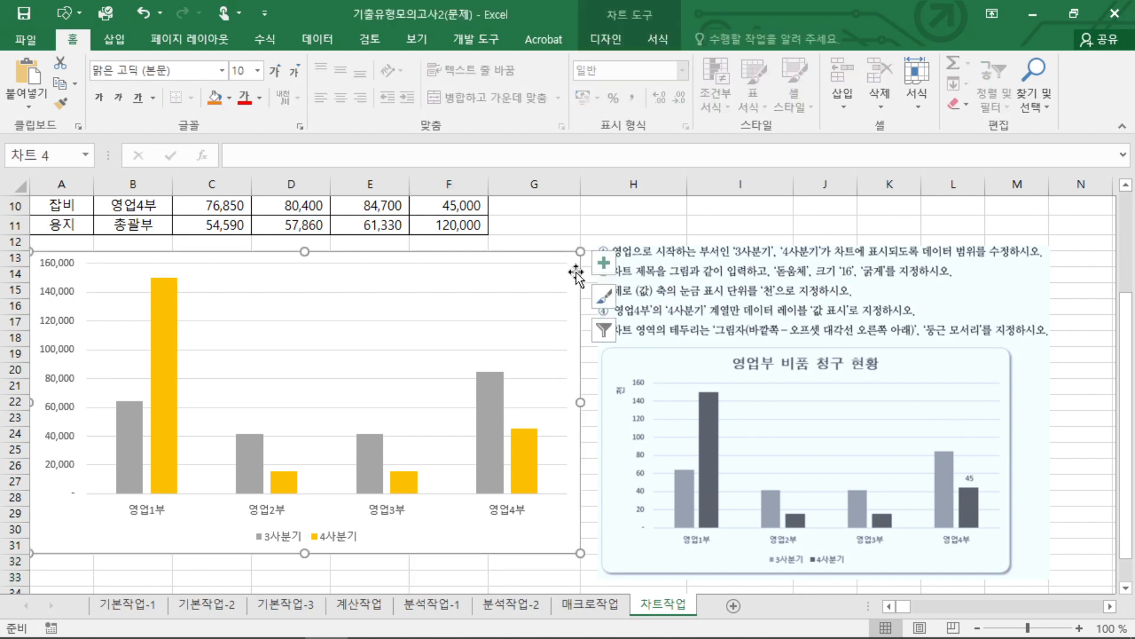
pyautogui.click(606, 39)
pyautogui.click(29, 100)
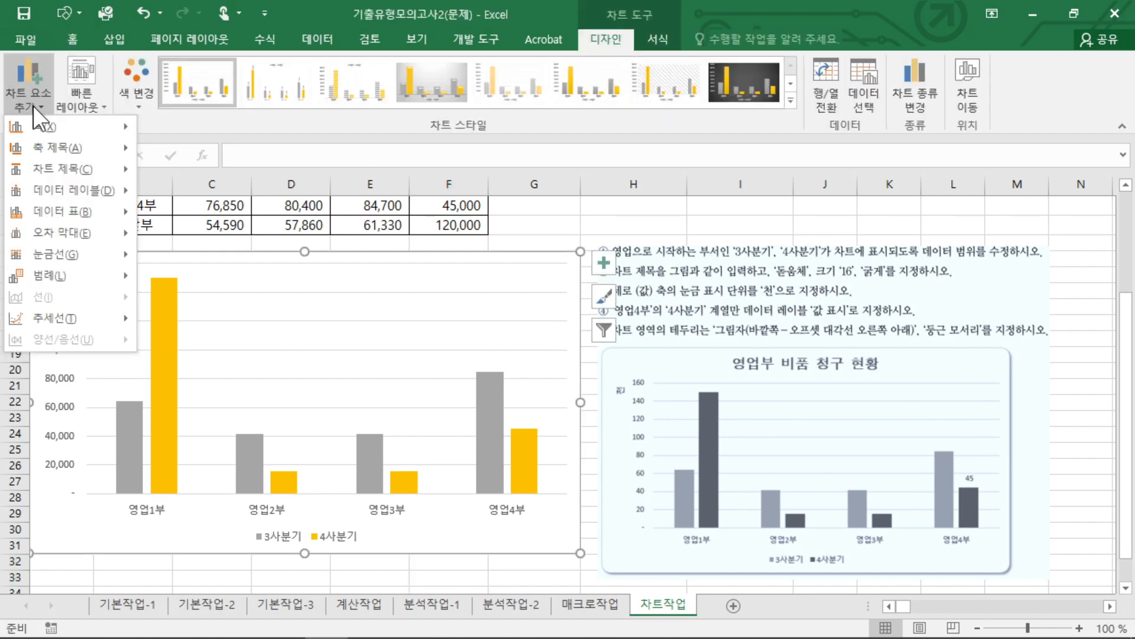
pyautogui.moveTo(83, 170)
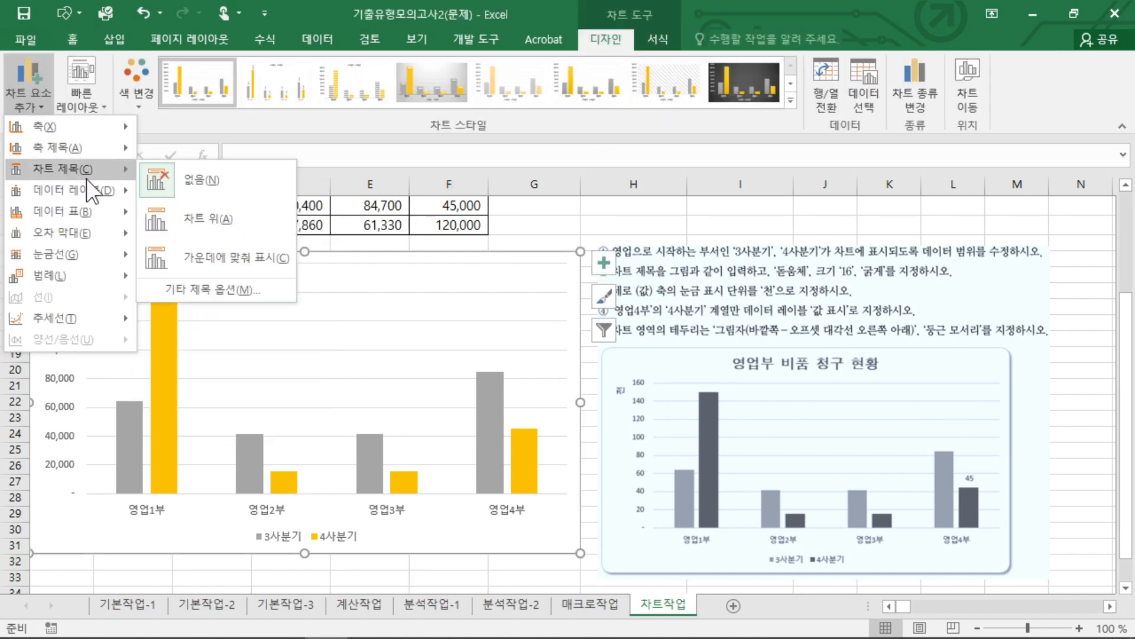
pyautogui.click(219, 223)
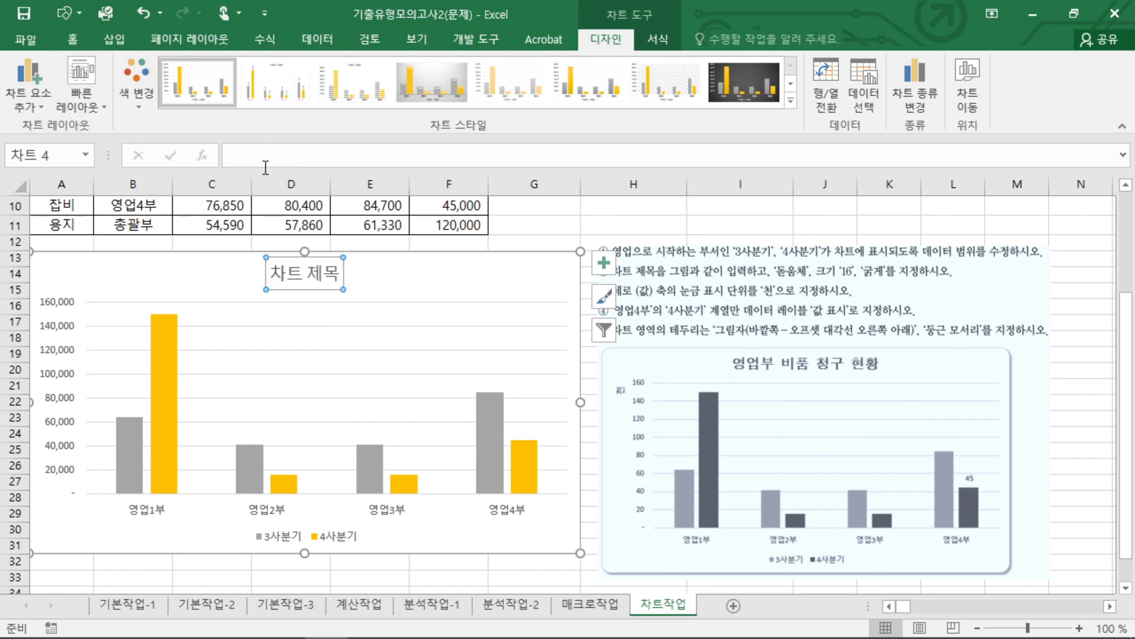
# Replace the chart title's placeholder text with "영업부 비품 청구 현황".
pyautogui.click(303, 281)
pyautogui.press('BackSpace')
pyautogui.press('BackSpace')
pyautogui.press('BackSpace')
pyautogui.press('BackSpace')
pyautogui.press('BackSpace')
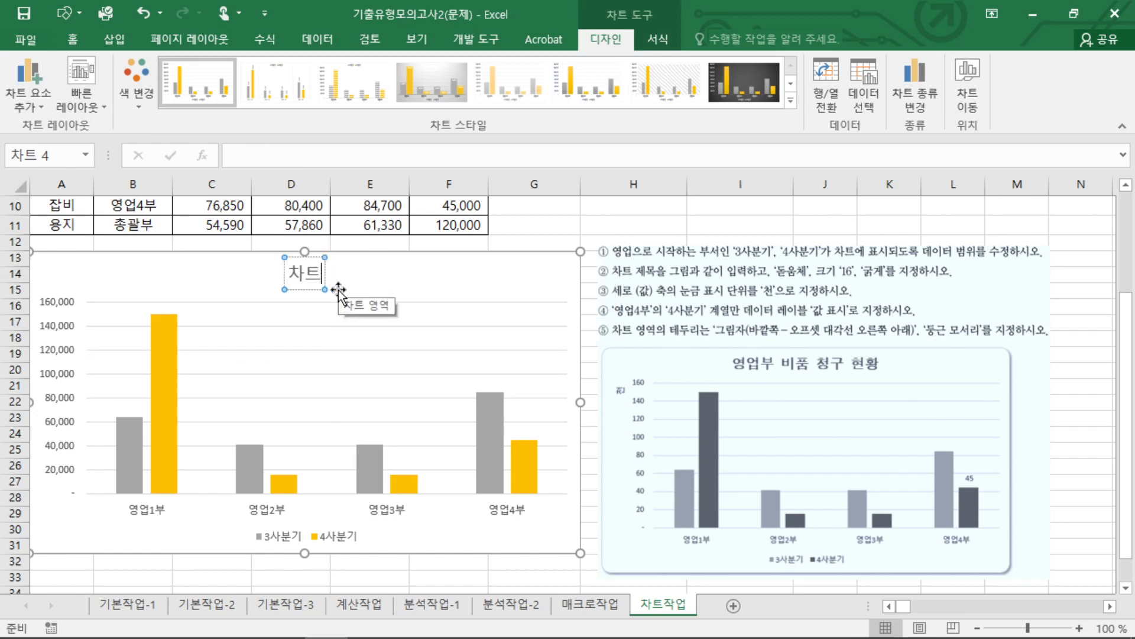
pyautogui.write('DUD')
pyautogui.press('BackSpace')
pyautogui.press('BackSpace')
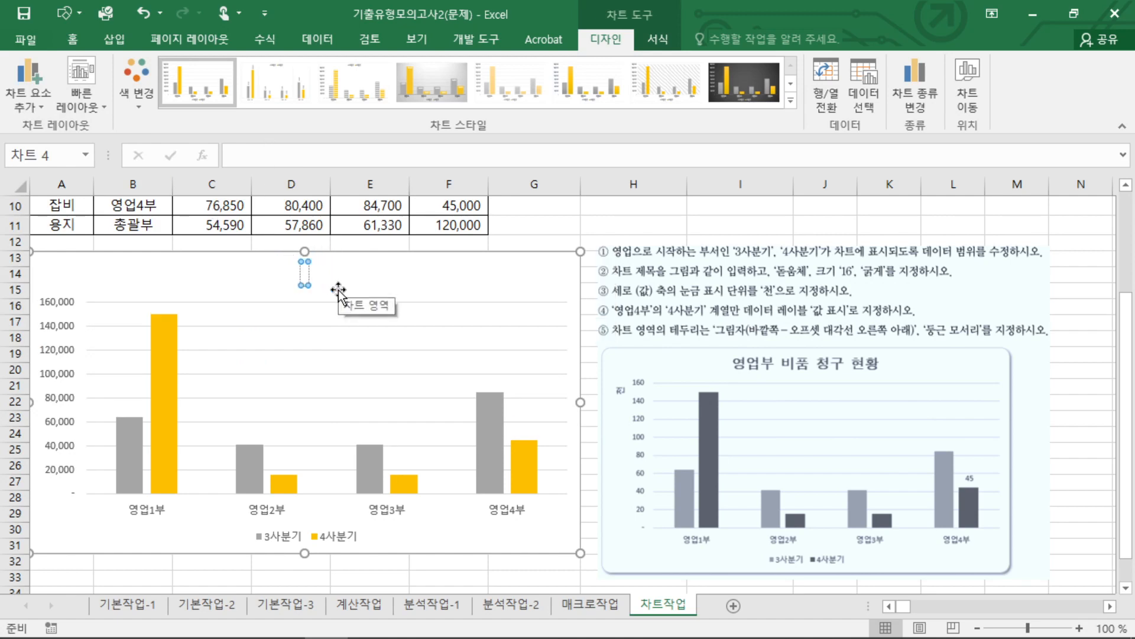
pyautogui.write('영업부')
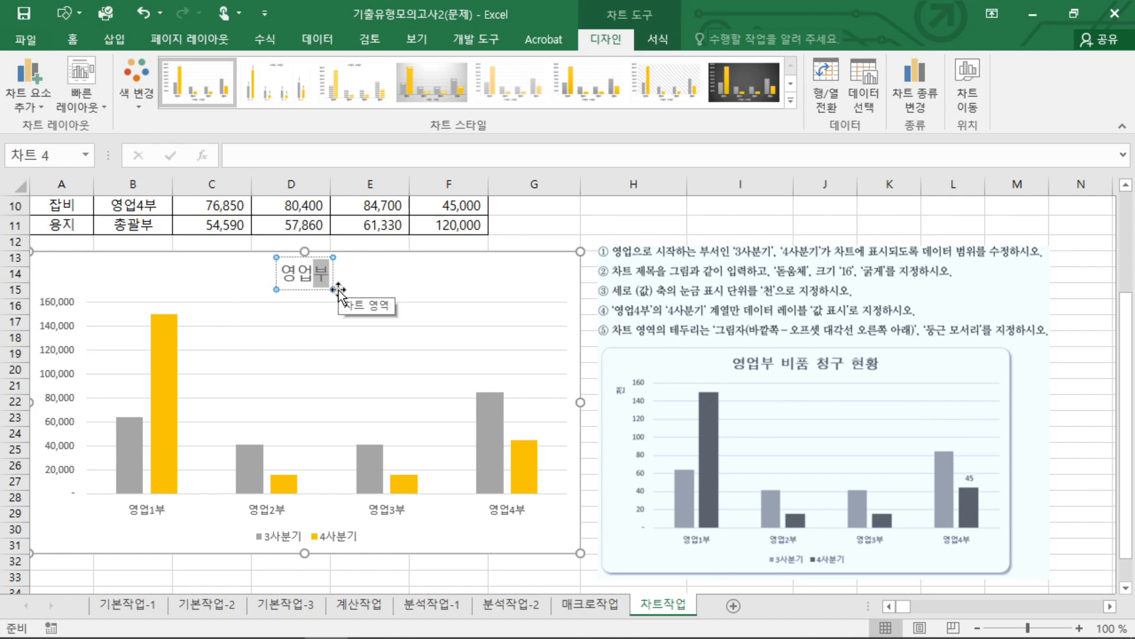
pyautogui.write(' 비품 청구 ㅎ')
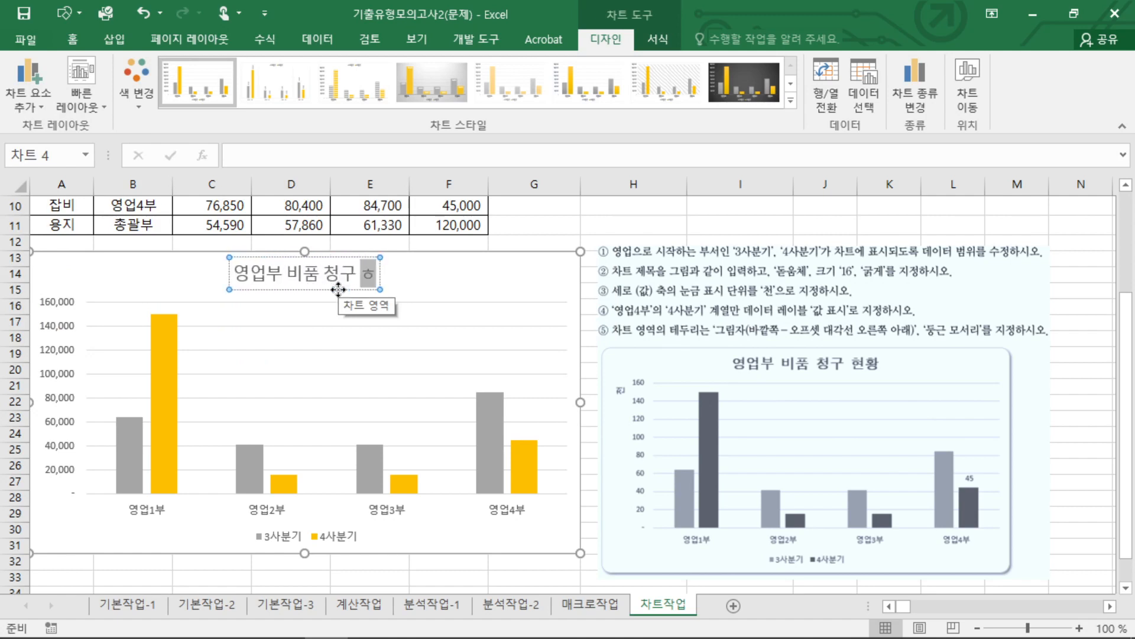
pyautogui.write('현황')
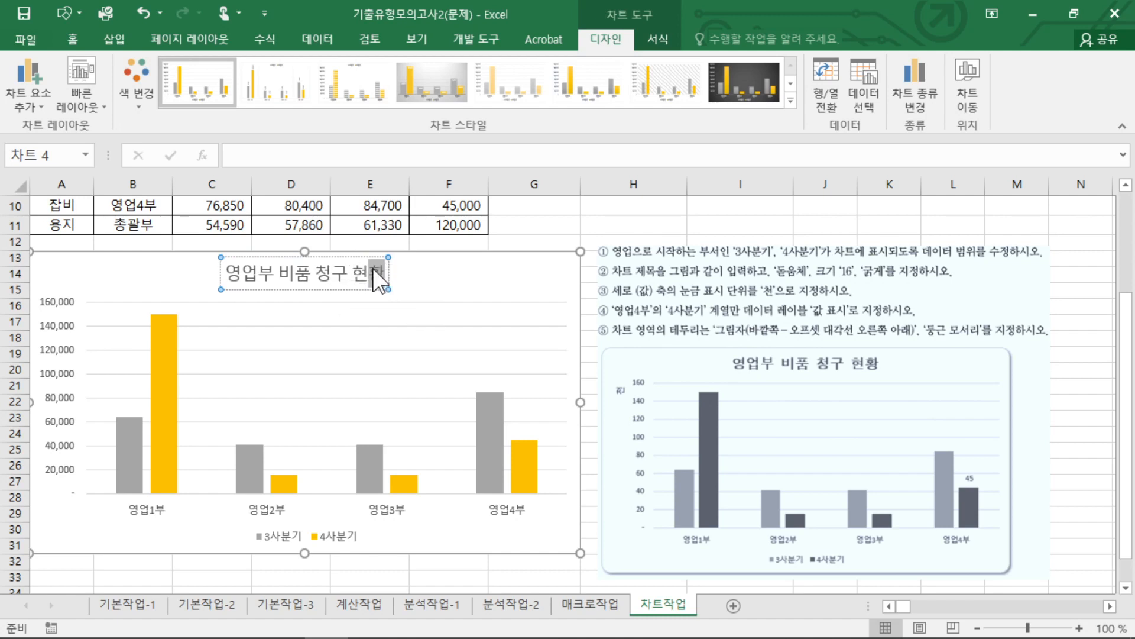
pyautogui.click(384, 258)
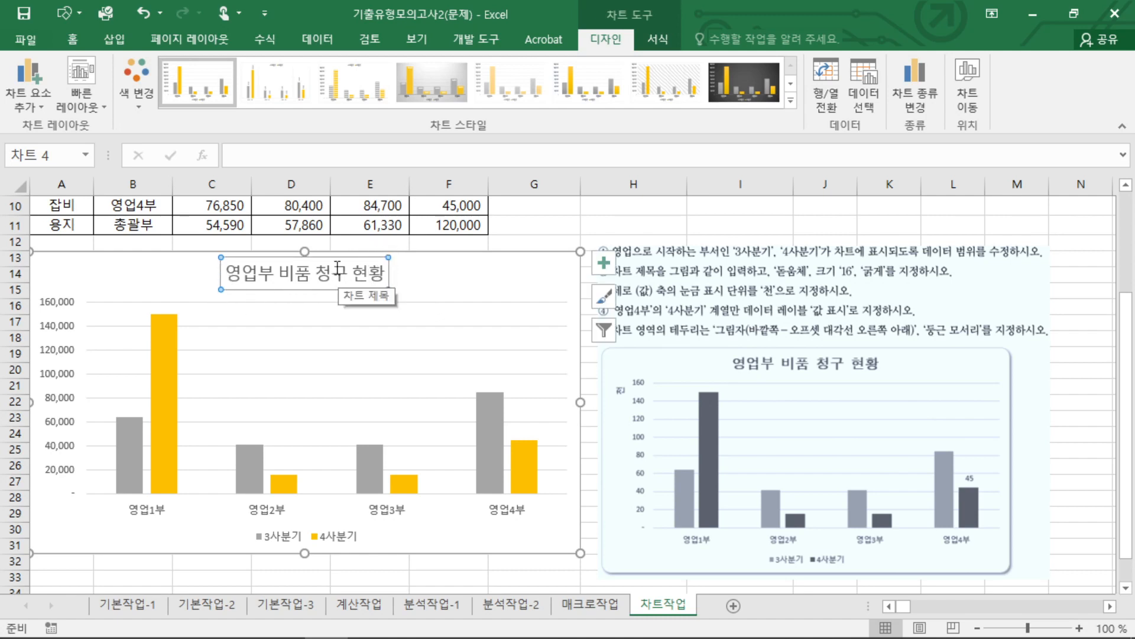
pyautogui.click(383, 274)
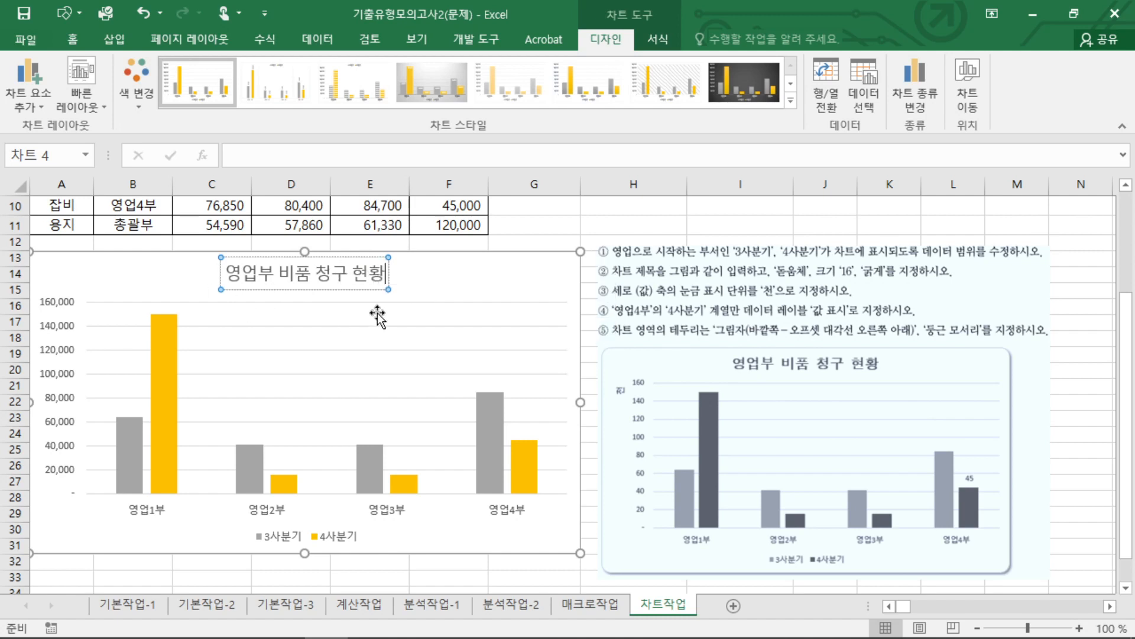
pyautogui.press('Escape')
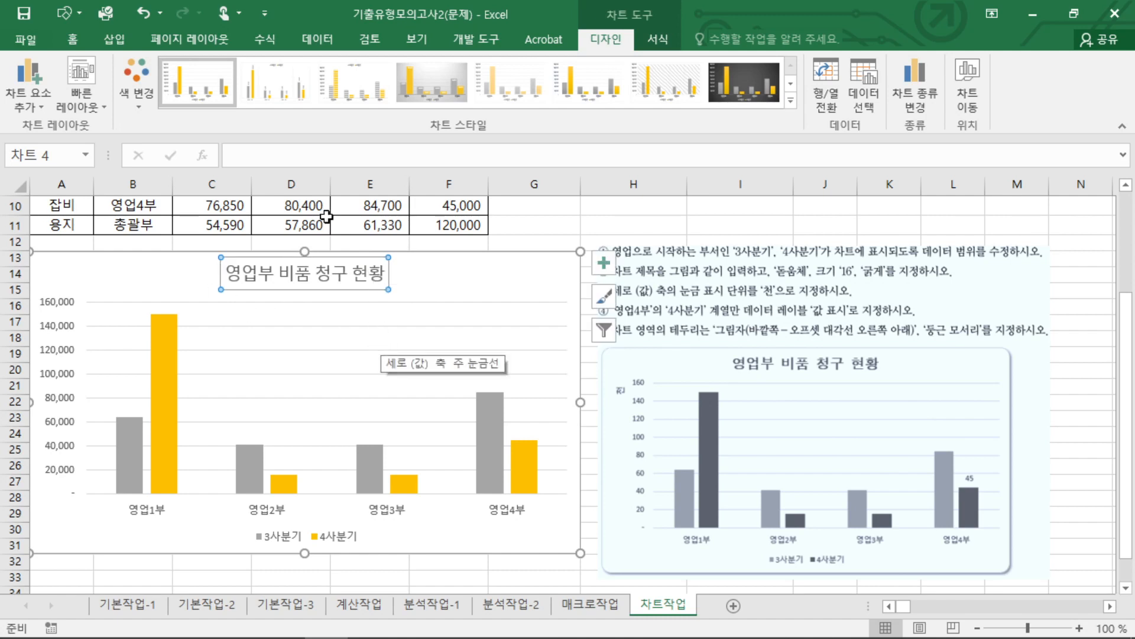
# Format the chart title in 돋움체, size 16 and bold.
pyautogui.click(71, 39)
pyautogui.click(187, 71)
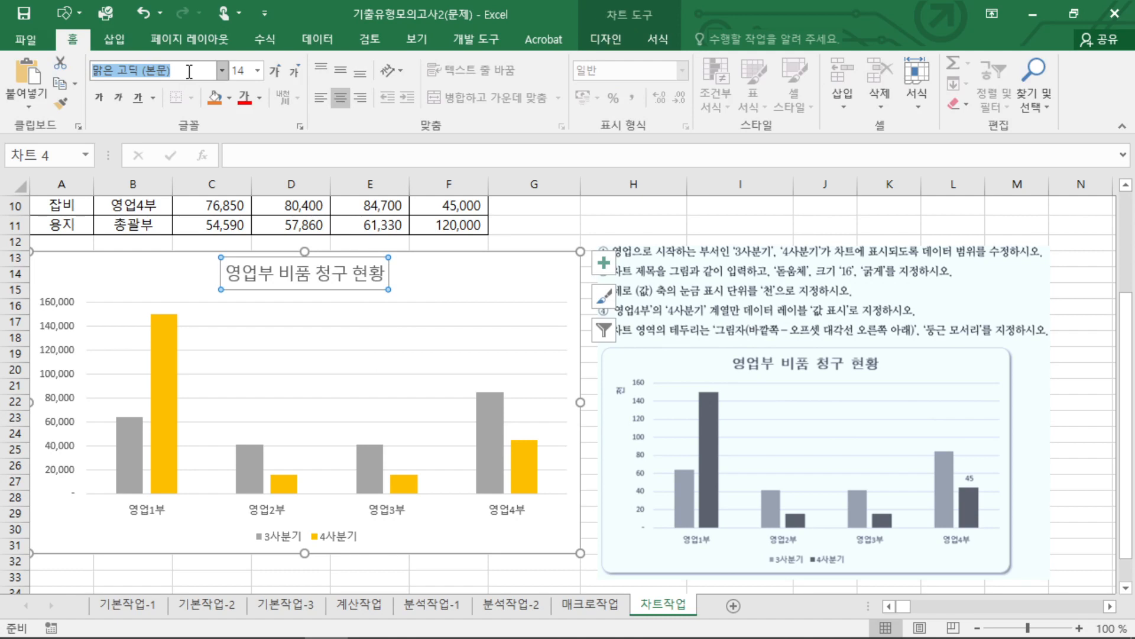
pyautogui.write('돋움체')
pyautogui.press('Return')
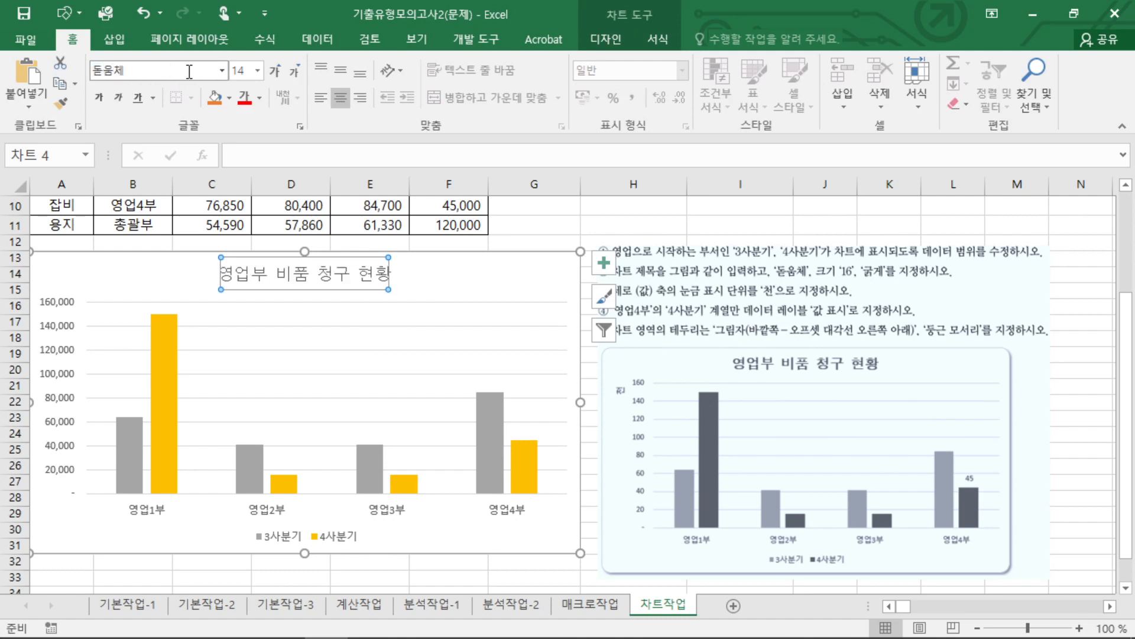
pyautogui.click(257, 70)
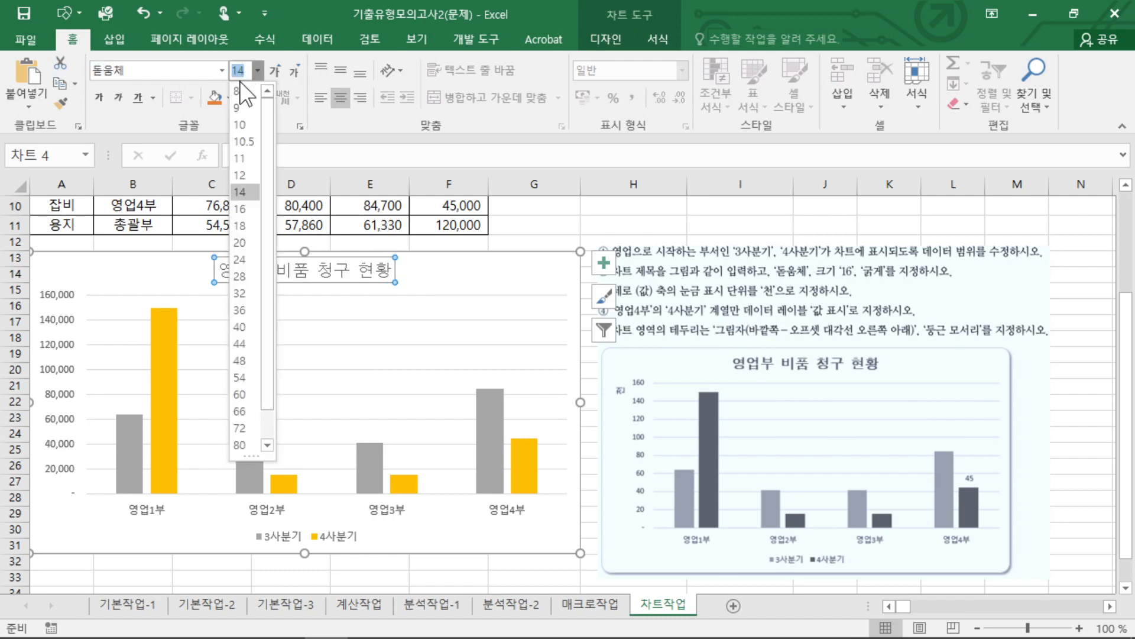
pyautogui.click(247, 210)
pyautogui.hotkey('ctrl', 'b')
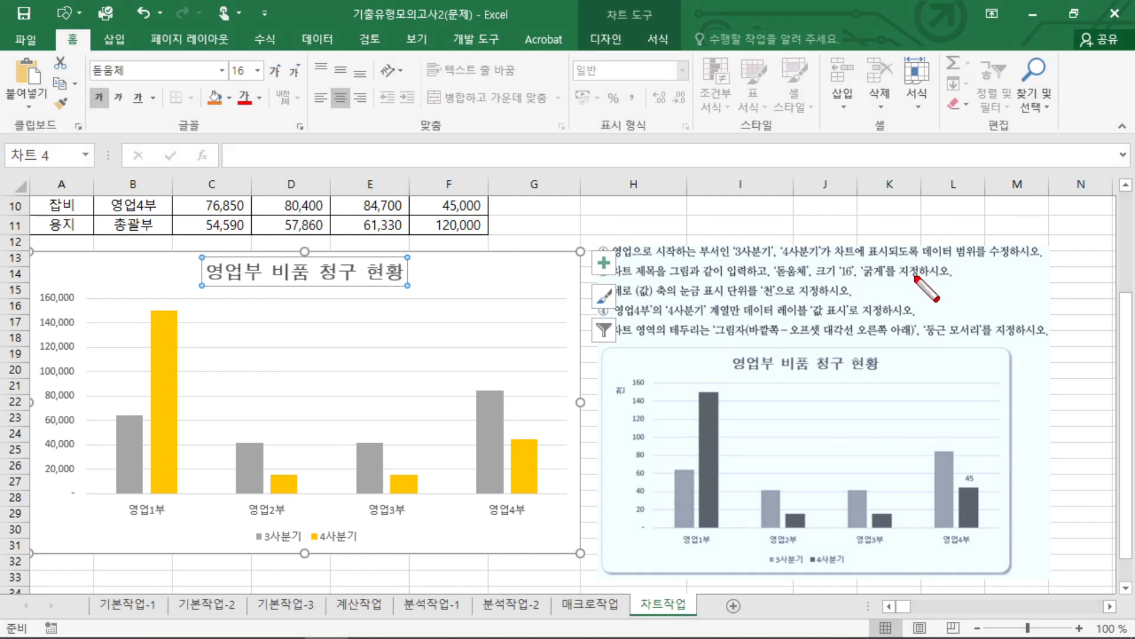
pyautogui.moveTo(764, 276); pyautogui.dragTo(895, 274)
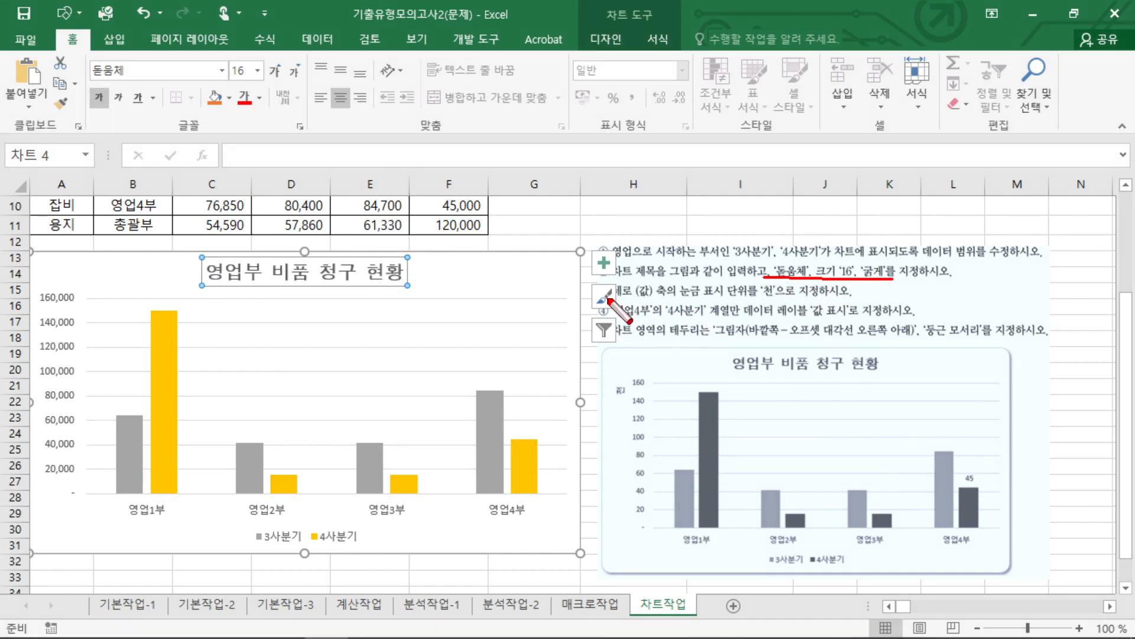
pyautogui.moveTo(608, 299)
pyautogui.mouseDown()
pyautogui.moveTo(788, 295)
pyautogui.moveTo(757, 304)
pyautogui.mouseUp()
pyautogui.press('Escape')
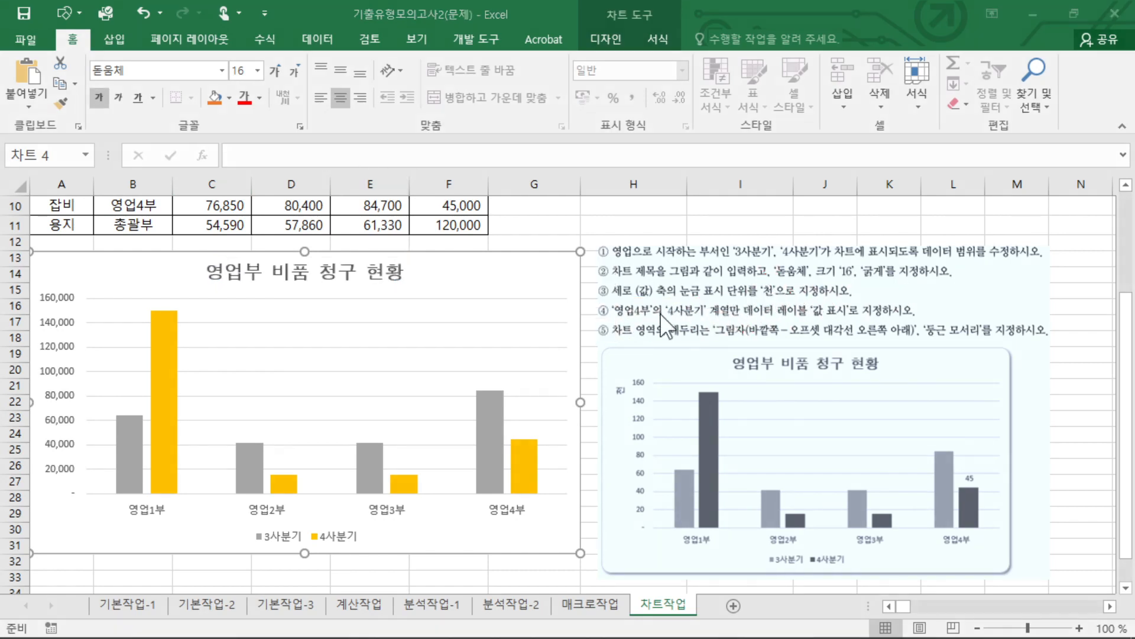
# Set the display unit of the chart's vertical value axis to 천 and close the axis formatting.
pyautogui.click(59, 340)
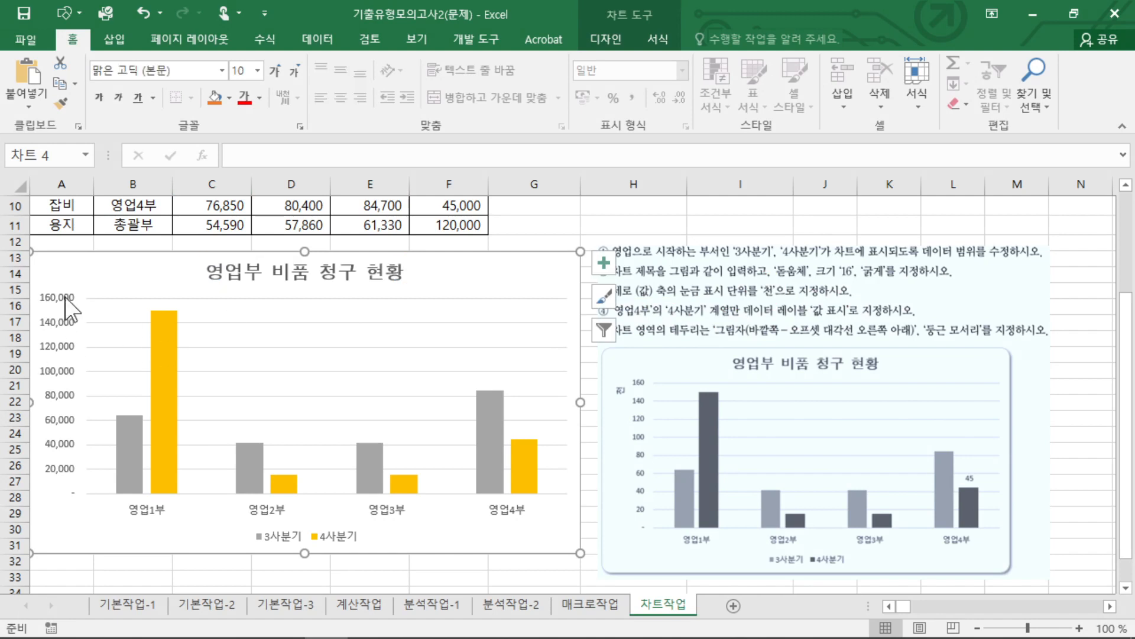
pyautogui.click(63, 340)
pyautogui.rightClick(66, 331)
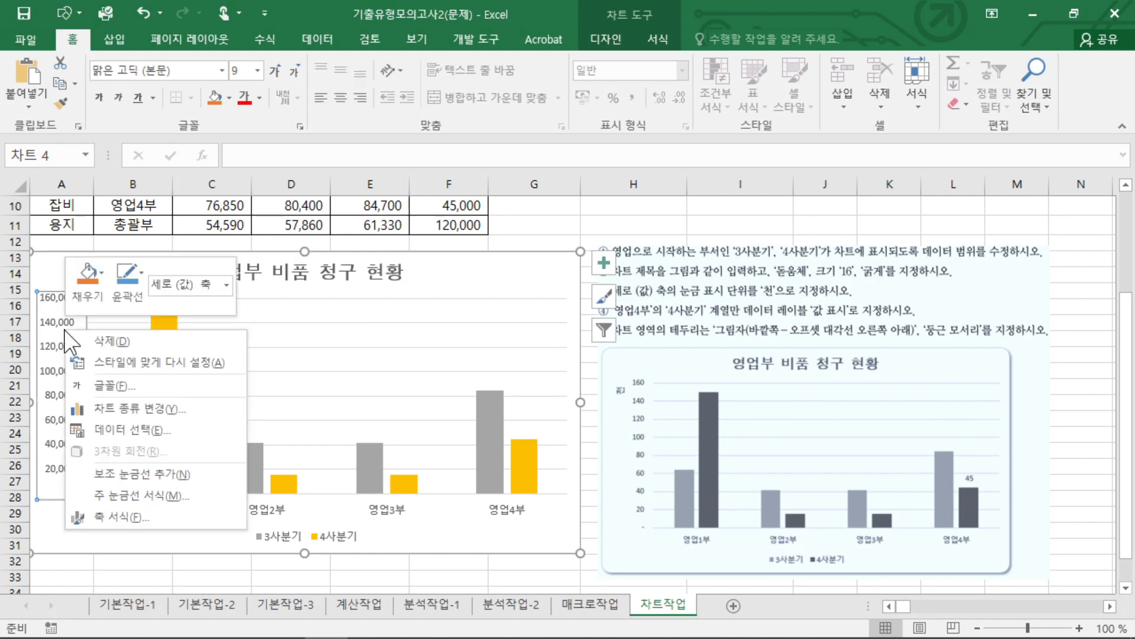
pyautogui.click(137, 515)
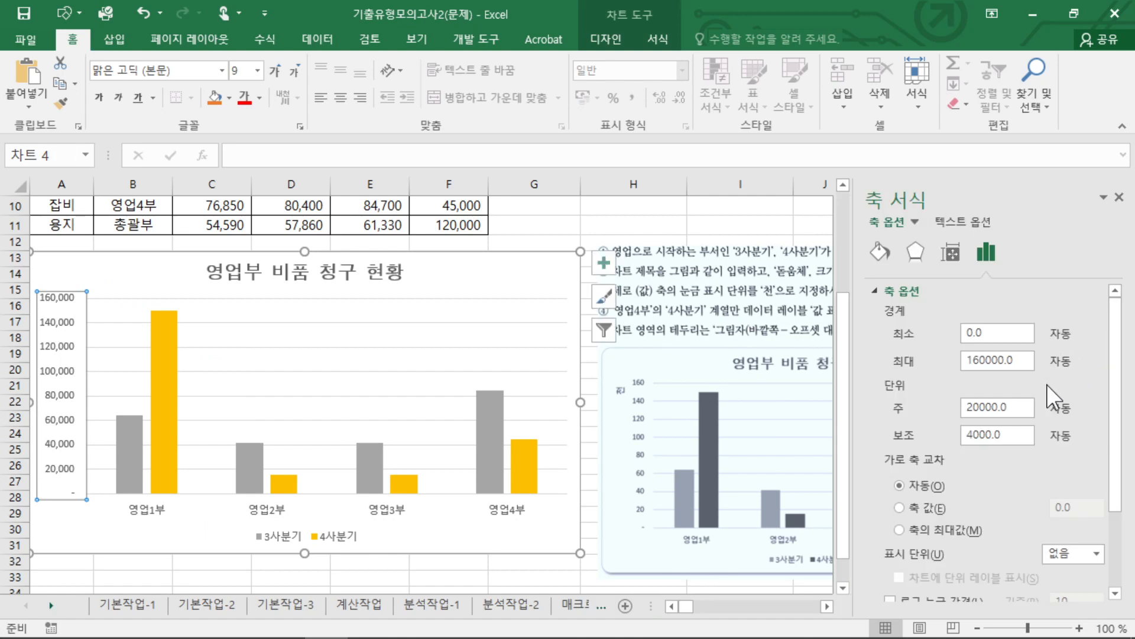
pyautogui.click(1097, 553)
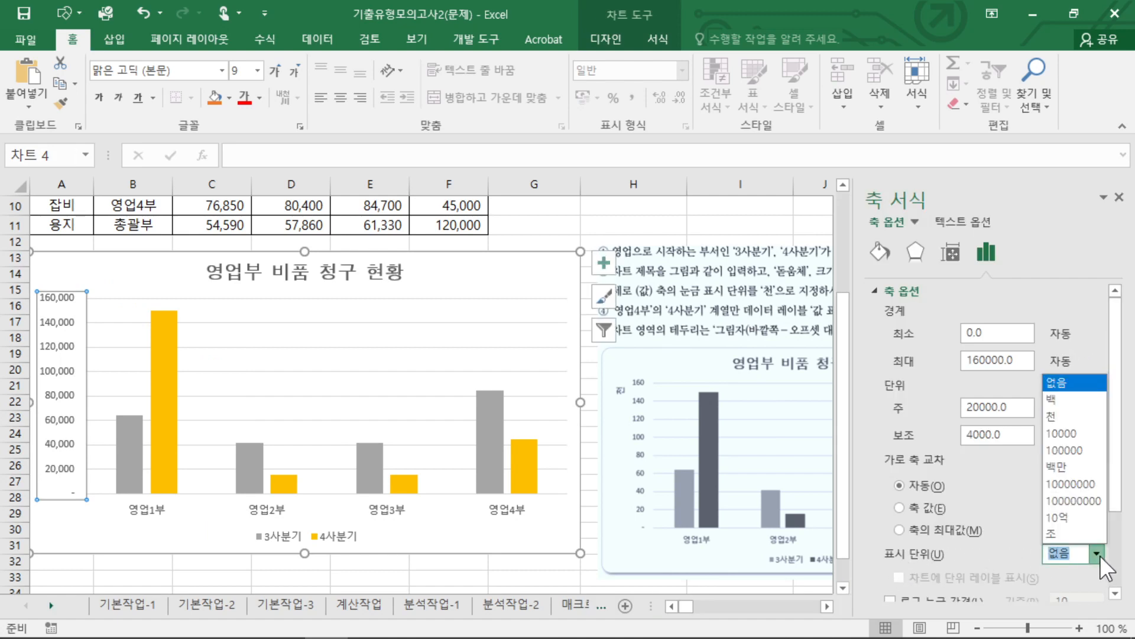
pyautogui.click(1066, 424)
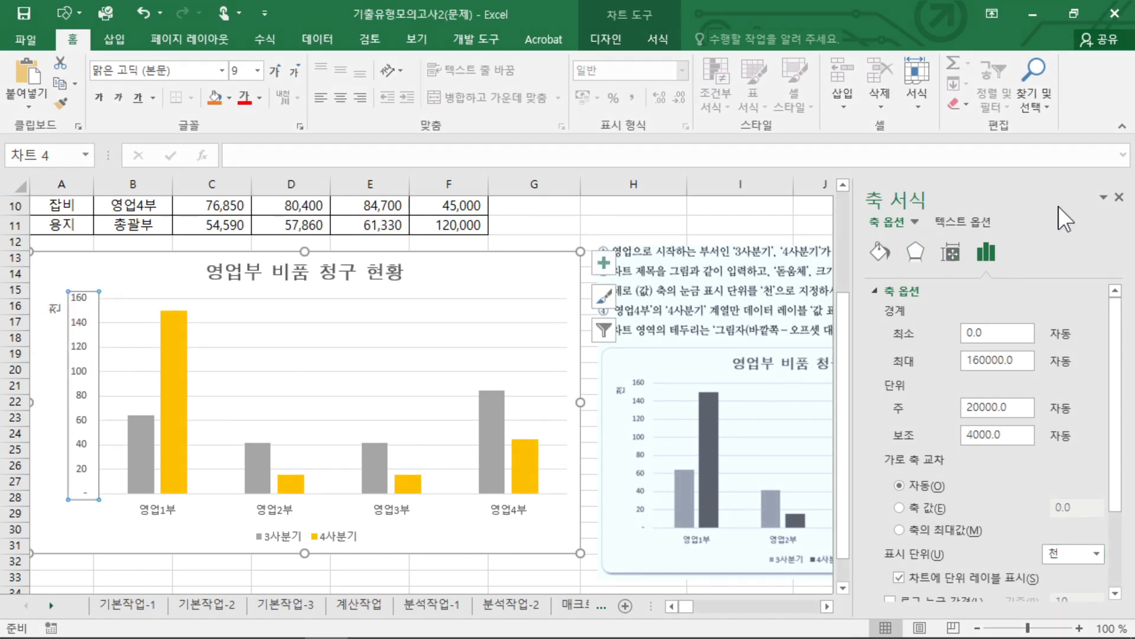
pyautogui.click(1119, 197)
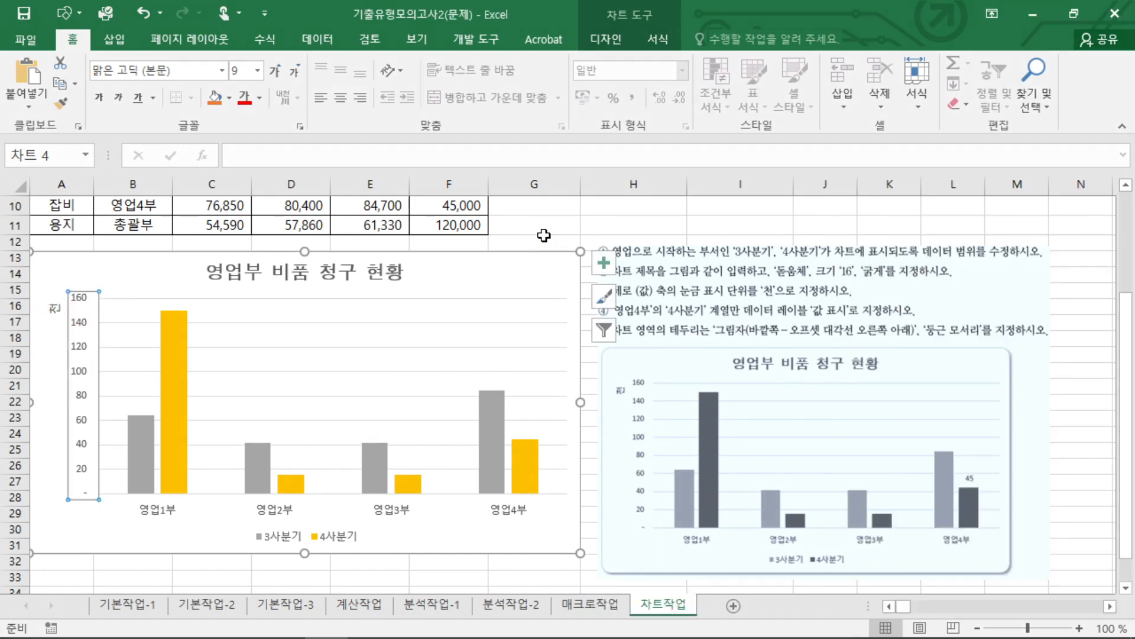
# Add a data label with the 바깥쪽 끝에 placement to only the 영업4부 column of the 4사분기 series.
pyautogui.click(526, 482)
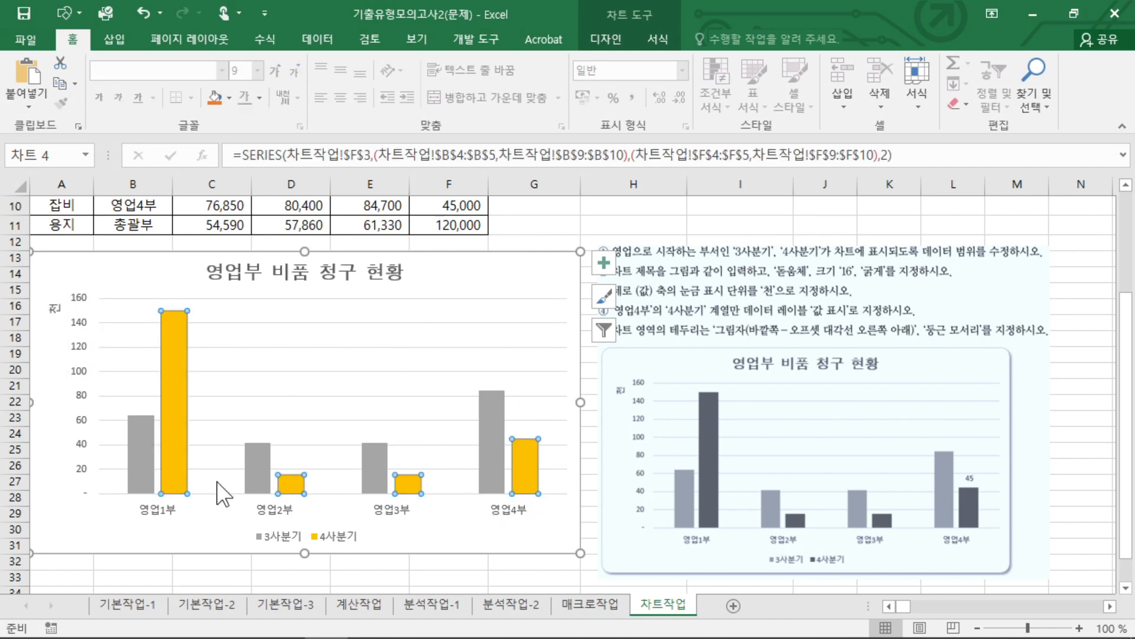
pyautogui.click(522, 467)
pyautogui.moveTo(521, 519); pyautogui.dragTo(498, 527)
pyautogui.press('Escape')
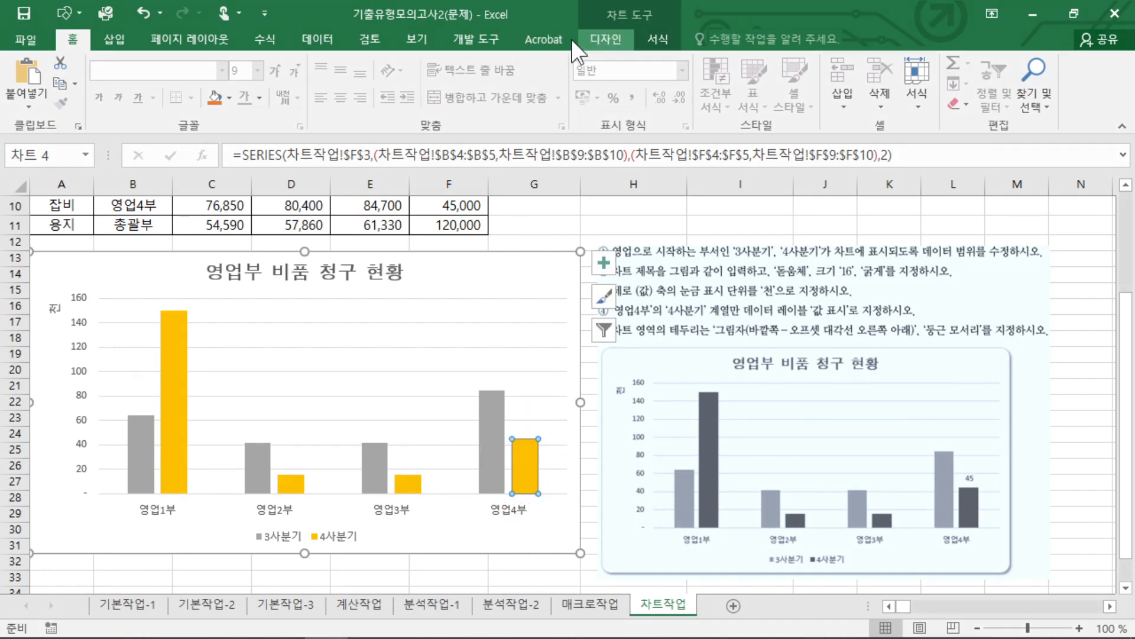
pyautogui.click(605, 39)
pyautogui.click(28, 89)
pyautogui.moveTo(62, 203)
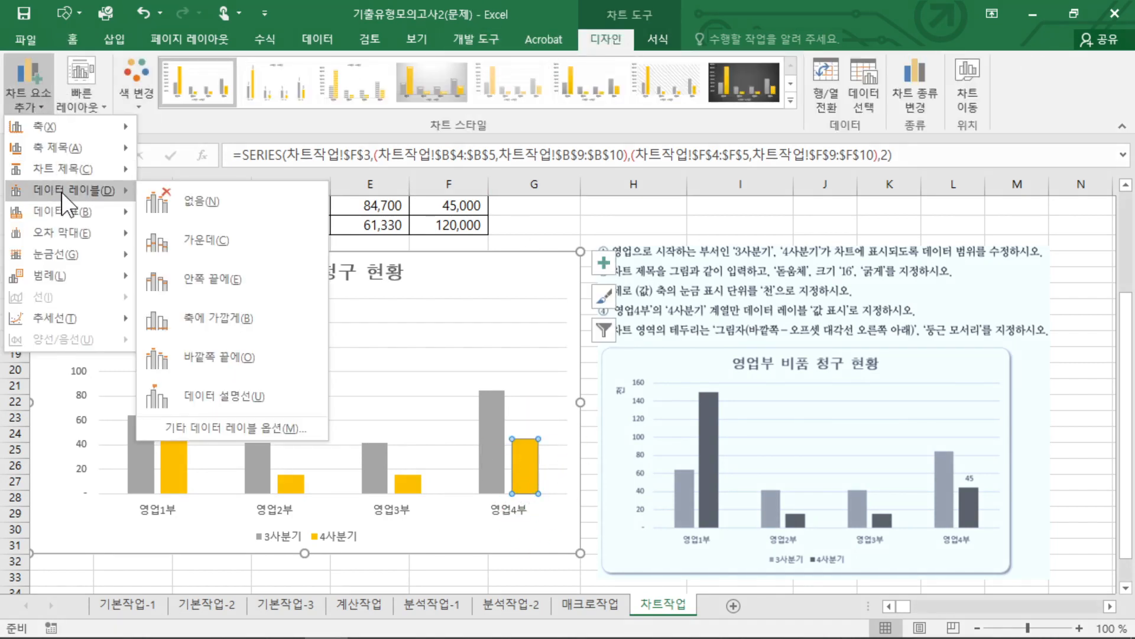
pyautogui.click(222, 353)
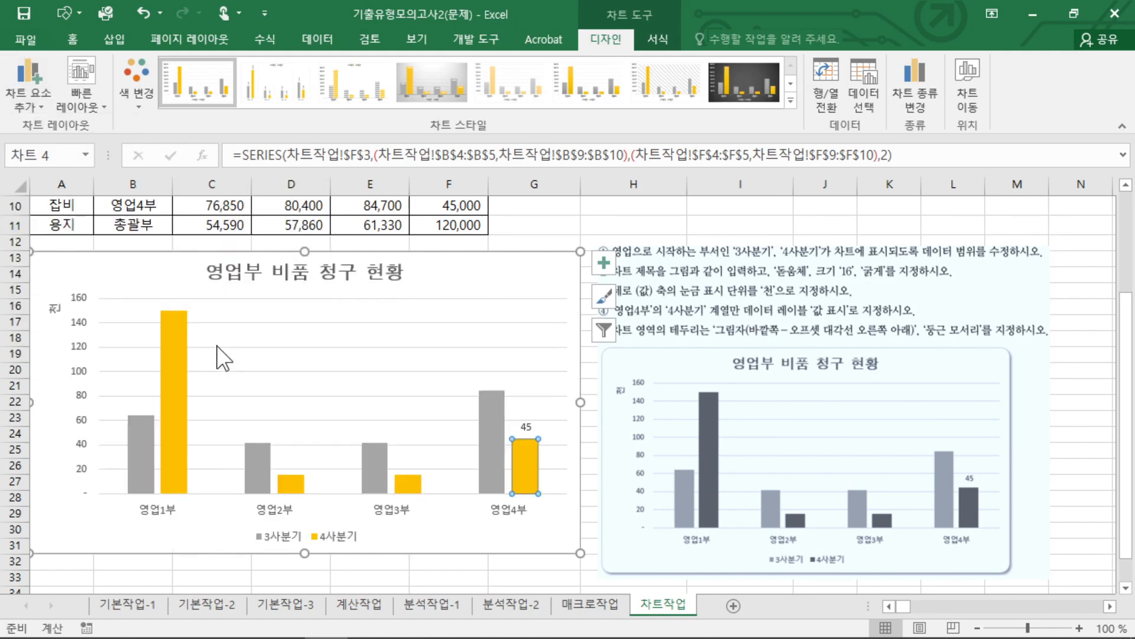
pyautogui.hotkey('ctrl', 'shift', 'd')
pyautogui.moveTo(525, 449)
pyautogui.mouseDown()
pyautogui.moveTo(547, 425)
pyautogui.moveTo(523, 460)
pyautogui.mouseUp()
pyautogui.press('Escape')
pyautogui.hotkey('ctrl', 'shift', 'd')
pyautogui.moveTo(552, 276)
pyautogui.mouseDown()
pyautogui.moveTo(547, 289)
pyautogui.moveTo(498, 296)
pyautogui.mouseUp()
pyautogui.moveTo(708, 337); pyautogui.dragTo(1023, 337)
pyautogui.press('Escape')
# Apply the outer shadow preset 오프셋 대각선 오른쪽 아래 to the chart area.
pyautogui.click(495, 254)
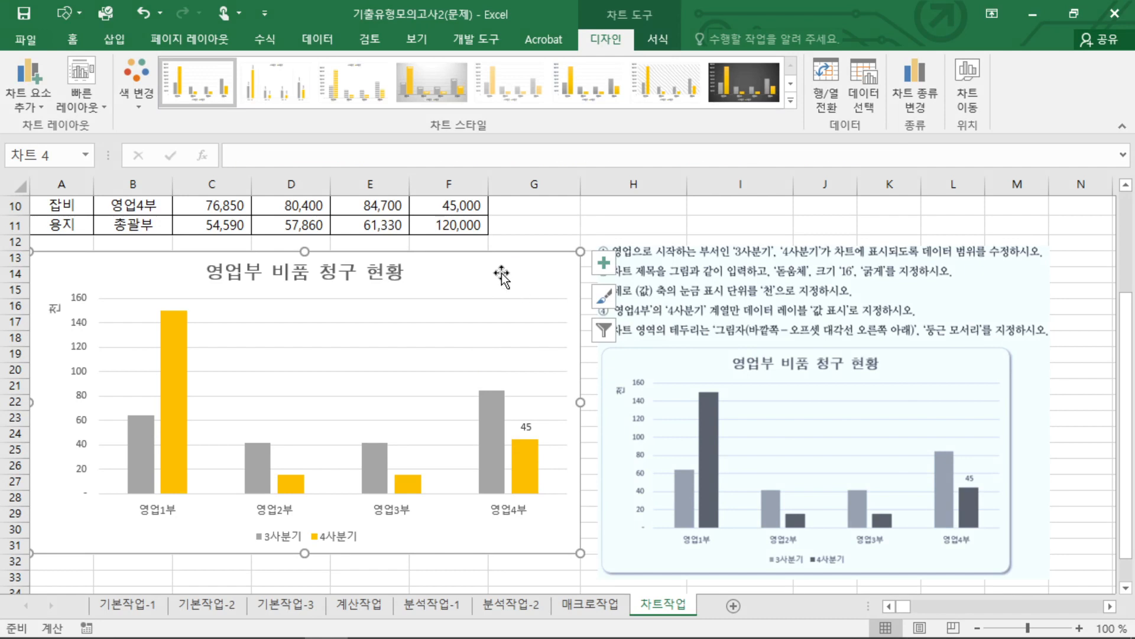
pyautogui.rightClick(505, 278)
pyautogui.click(567, 597)
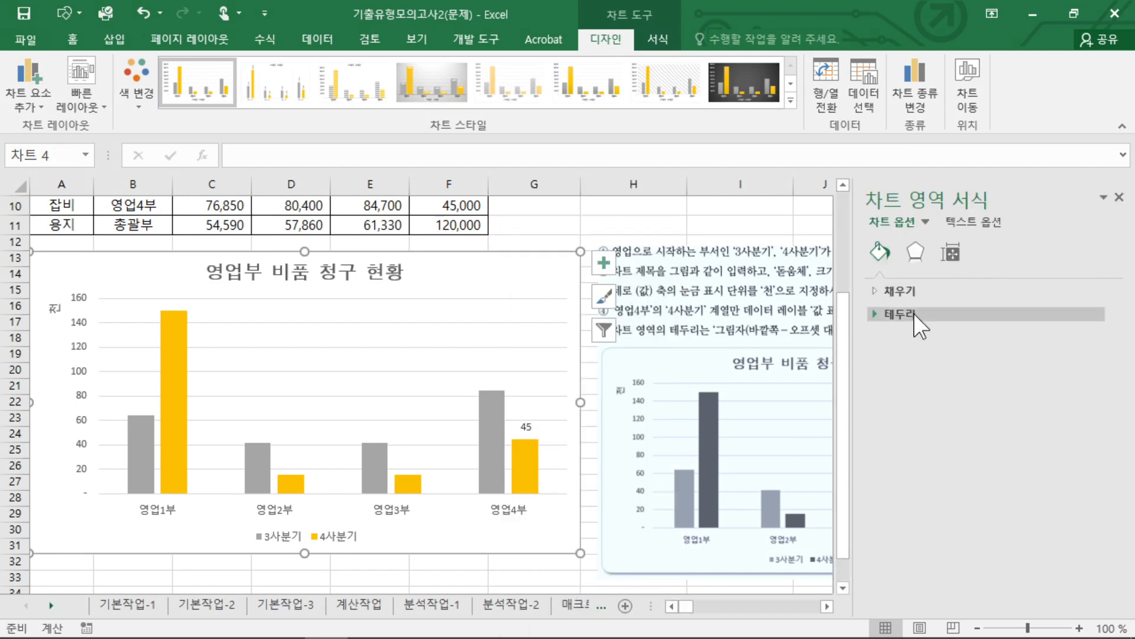
pyautogui.click(911, 251)
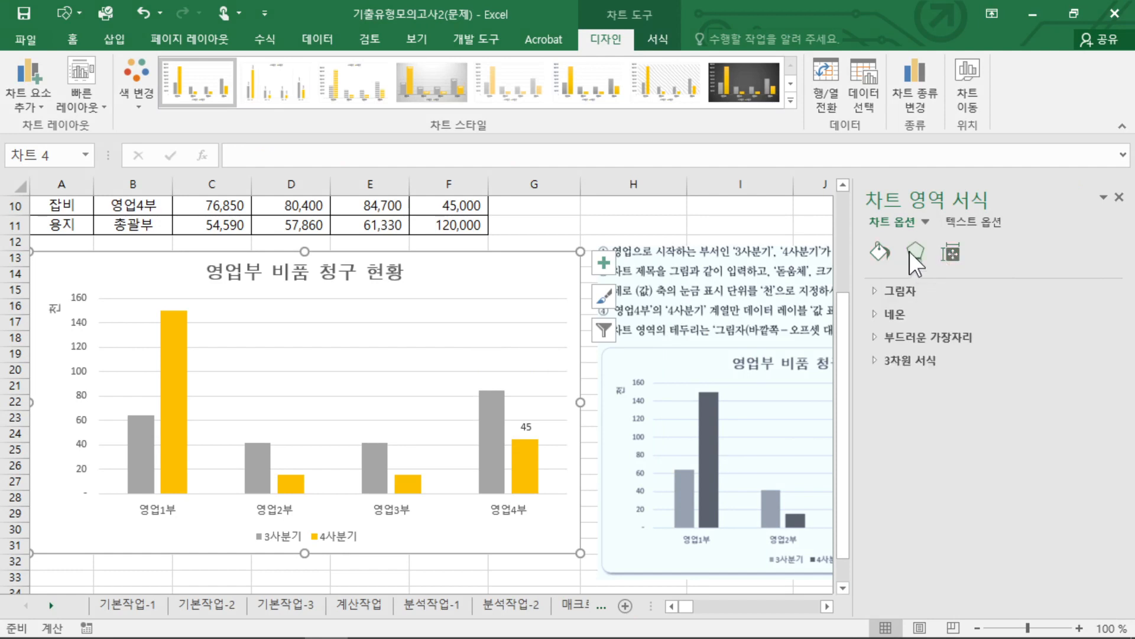
pyautogui.click(906, 292)
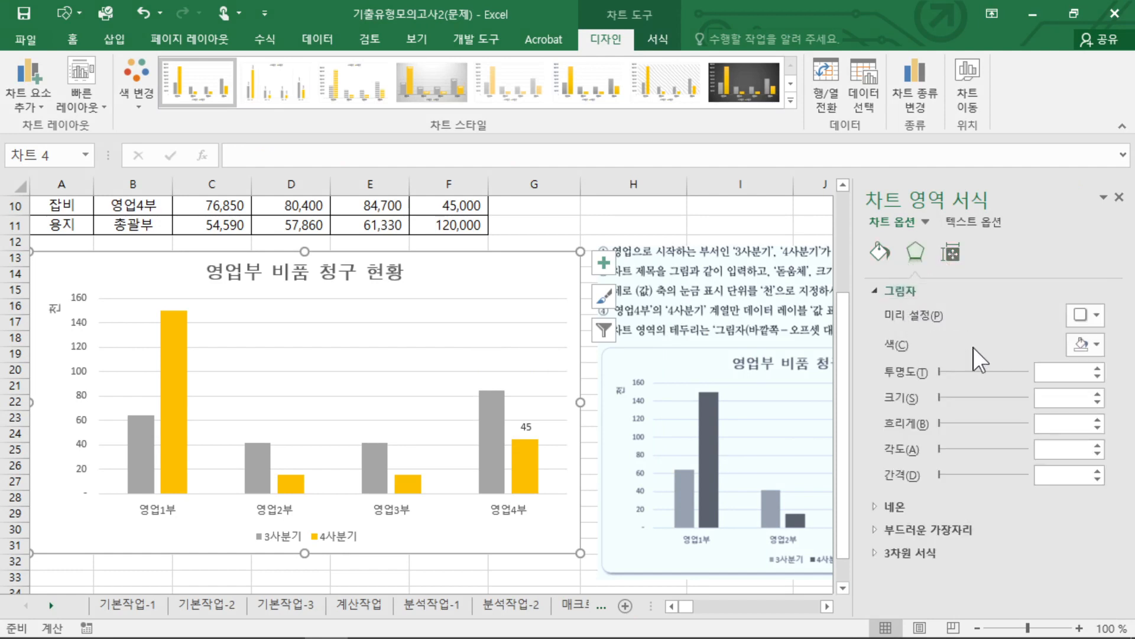
pyautogui.click(1078, 313)
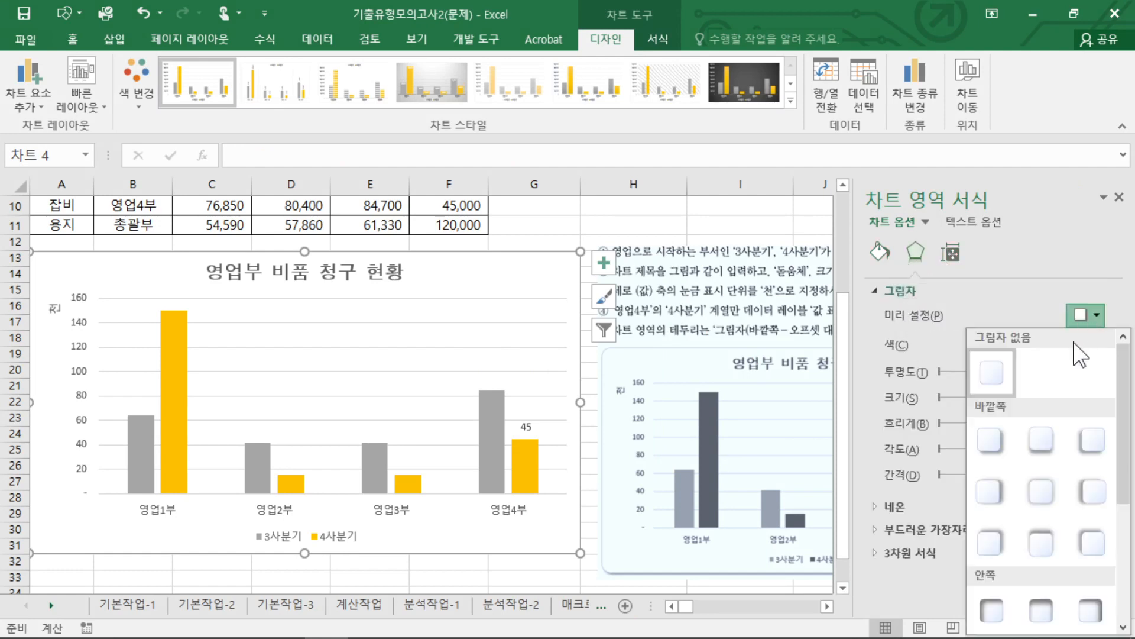
pyautogui.click(990, 441)
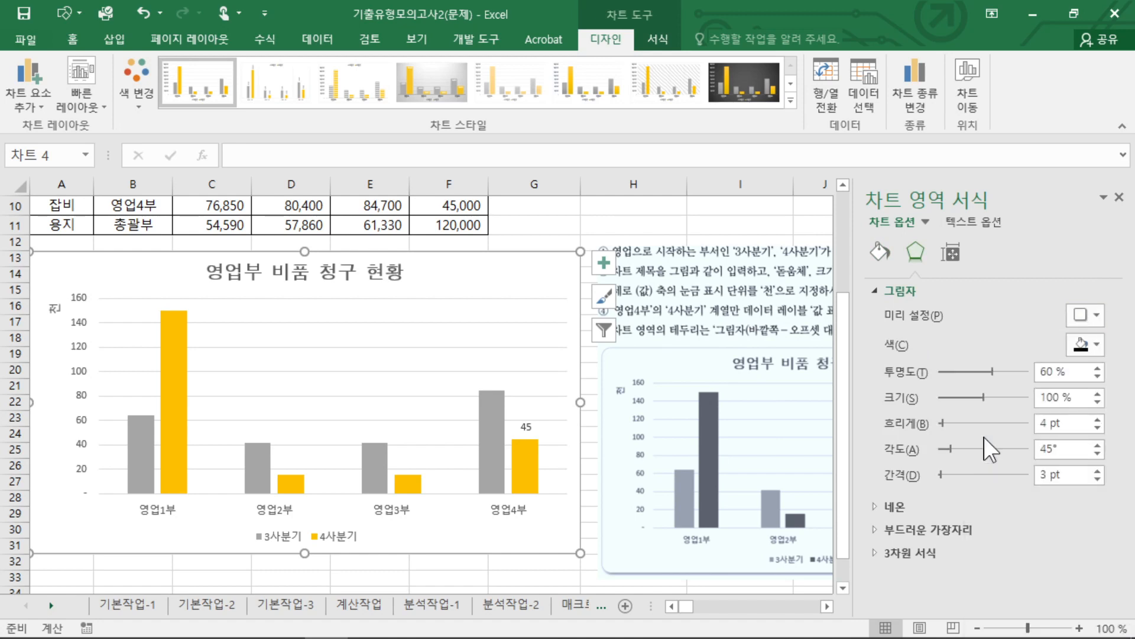
# Give the chart area's border 둥근 모서리, deselect the chart and close the formatting options.
pyautogui.click(879, 253)
pyautogui.click(895, 315)
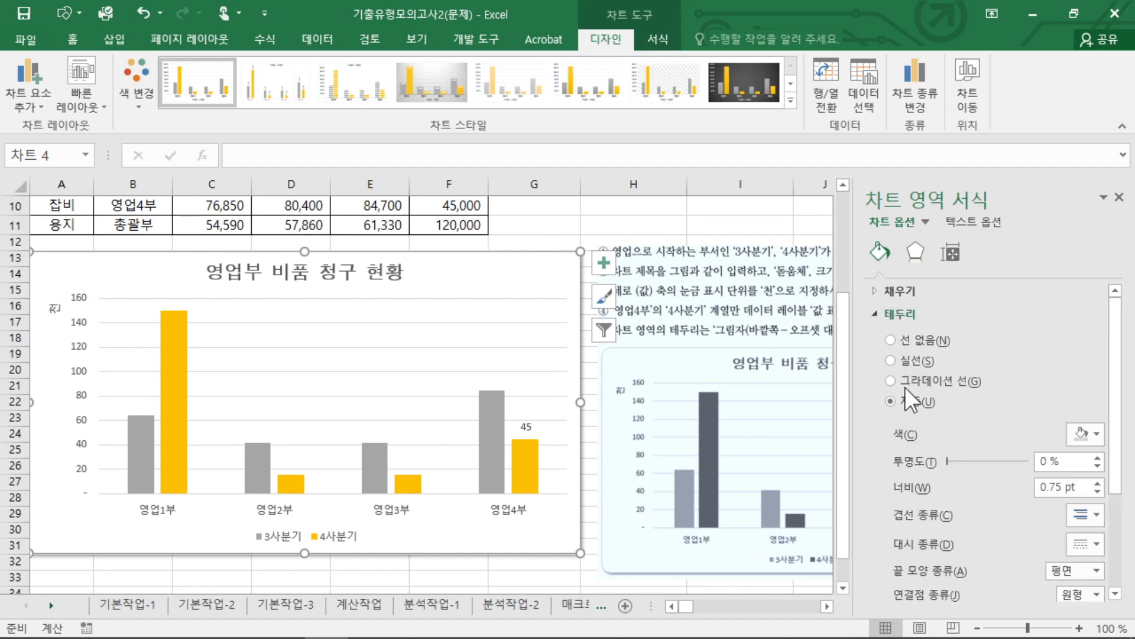
pyautogui.scroll(-3, 940, 526)
pyautogui.click(914, 589)
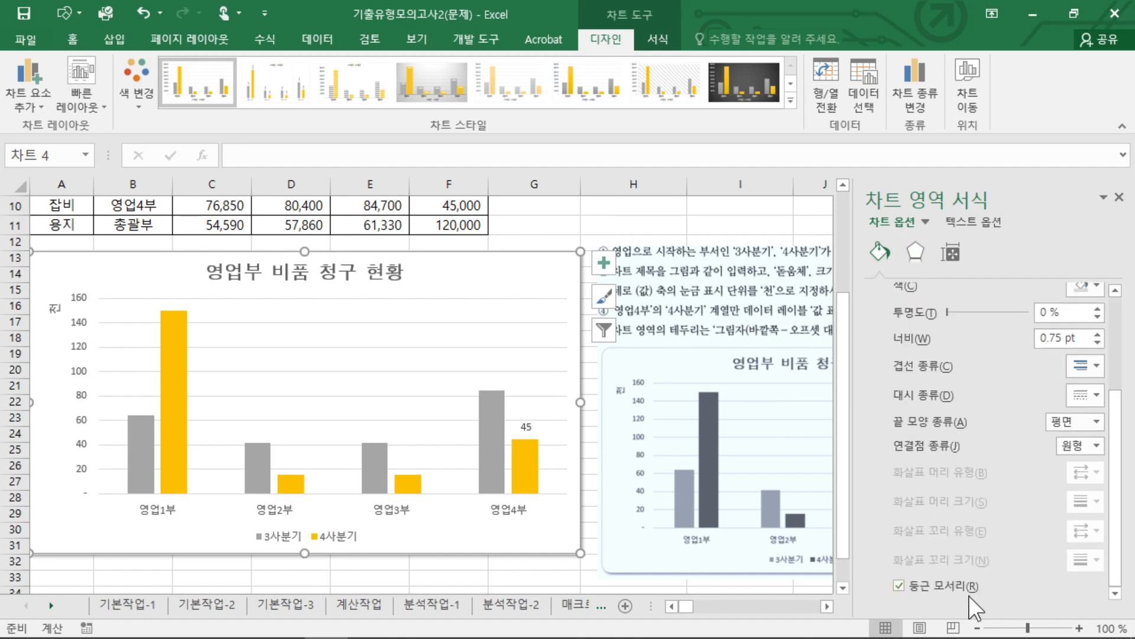
pyautogui.press('Escape')
pyautogui.click(538, 580)
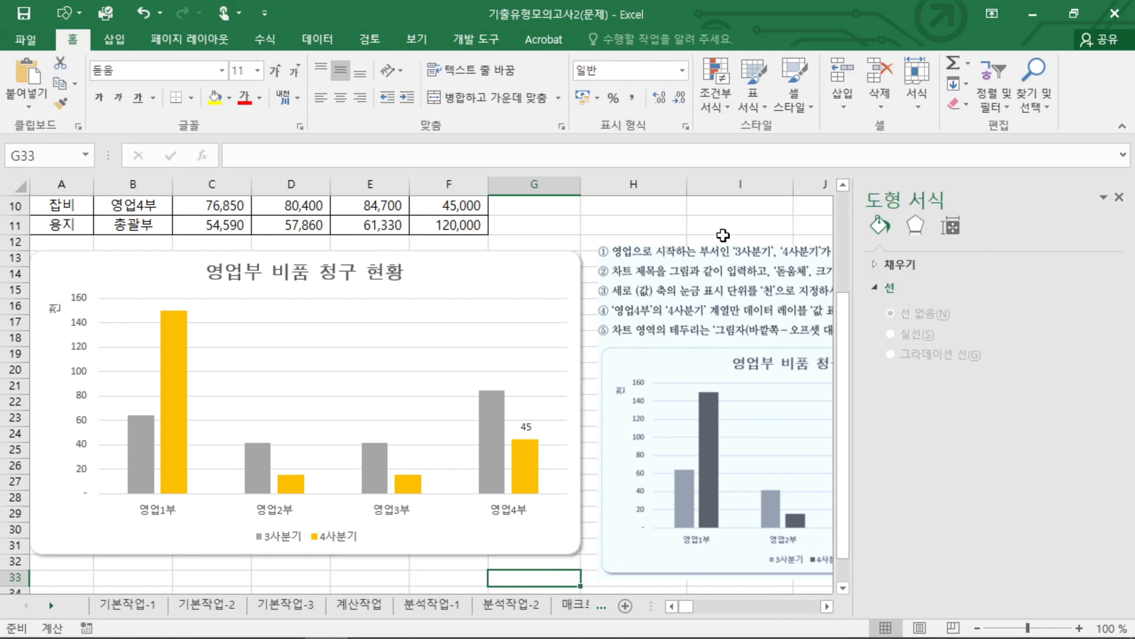
pyautogui.click(1119, 196)
pyautogui.click(662, 225)
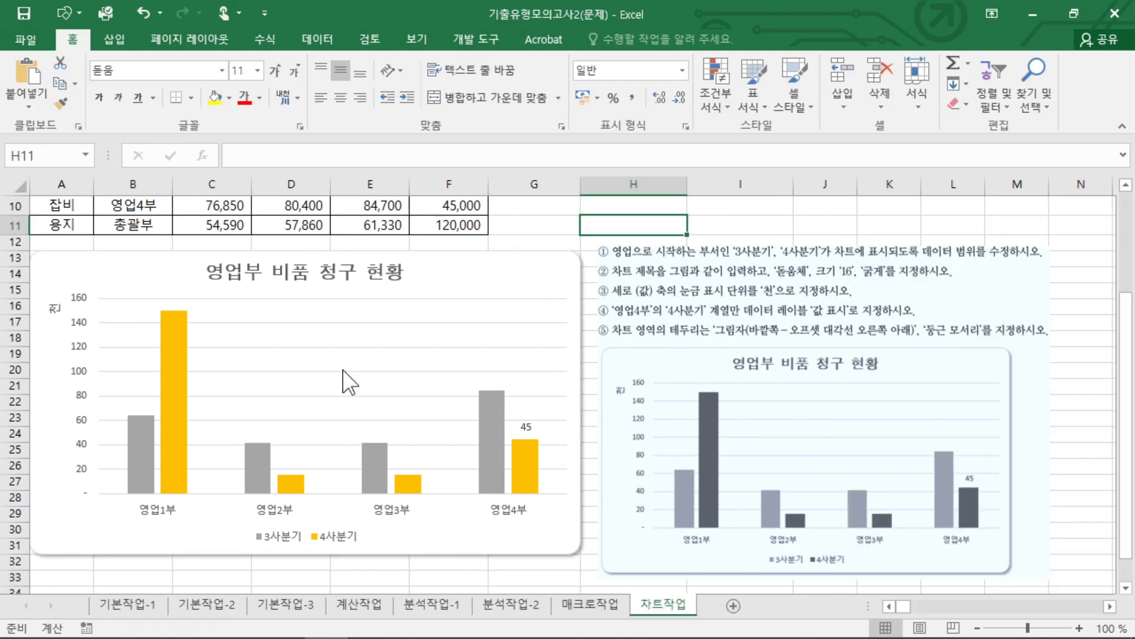
pyautogui.moveTo(549, 457)
pyautogui.mouseDown()
pyautogui.moveTo(613, 465)
pyautogui.moveTo(588, 487)
pyautogui.moveTo(545, 459)
pyautogui.moveTo(565, 468)
pyautogui.mouseUp()
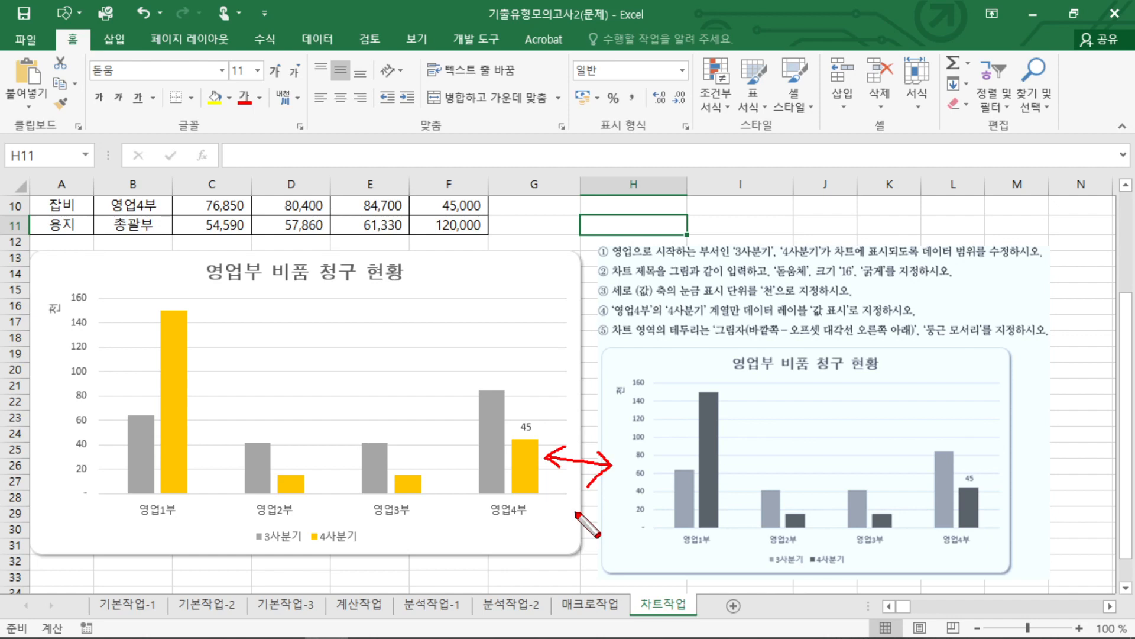
pyautogui.press('Escape')
pyautogui.click(542, 230)
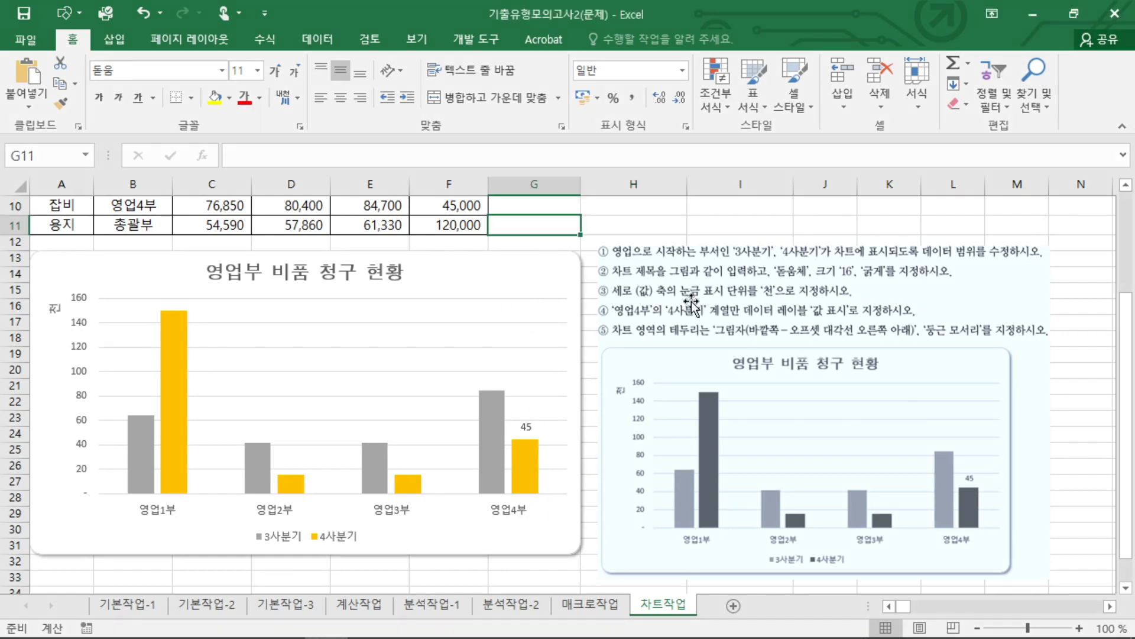
# Delete the instruction picture with the sample chart from the 차트작업 sheet.
pyautogui.click(664, 300)
pyautogui.press('Delete')
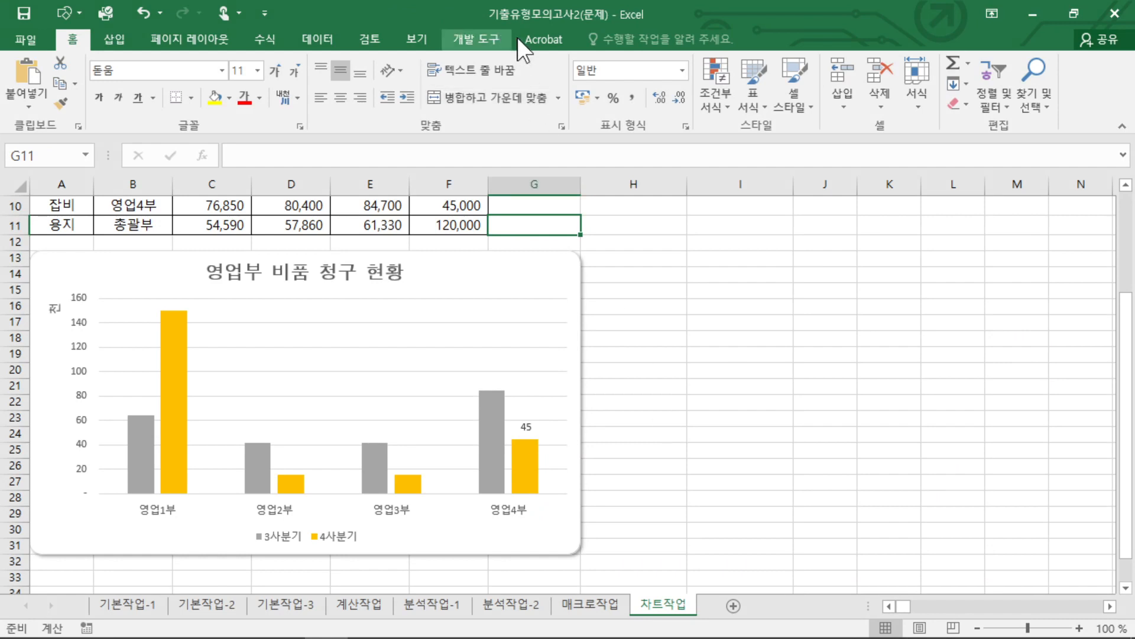
pyautogui.click(664, 322)
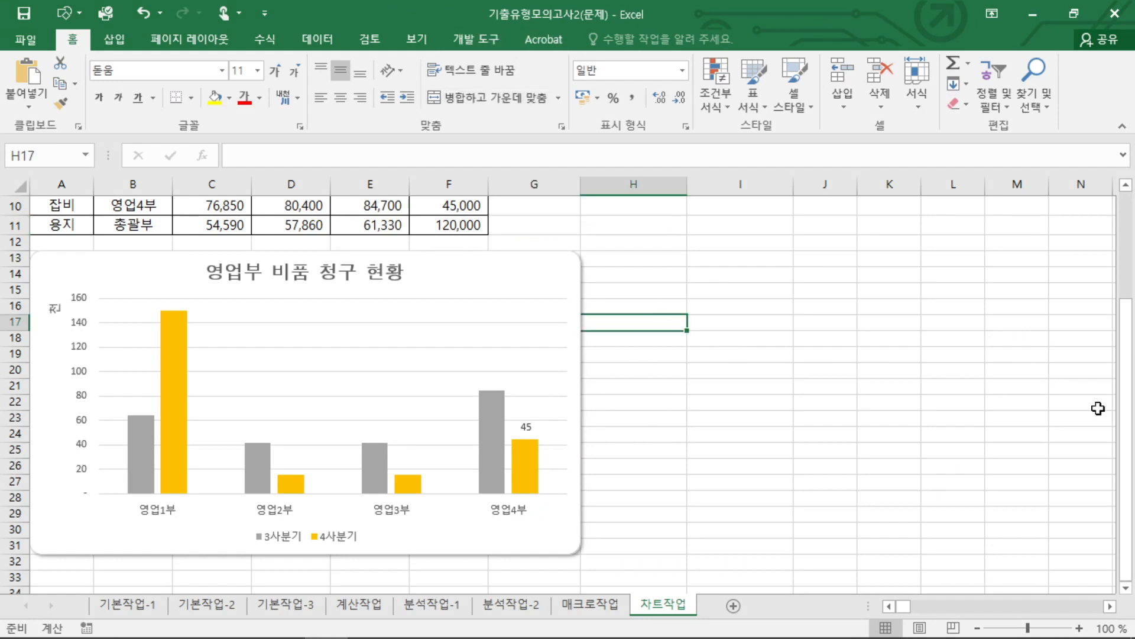